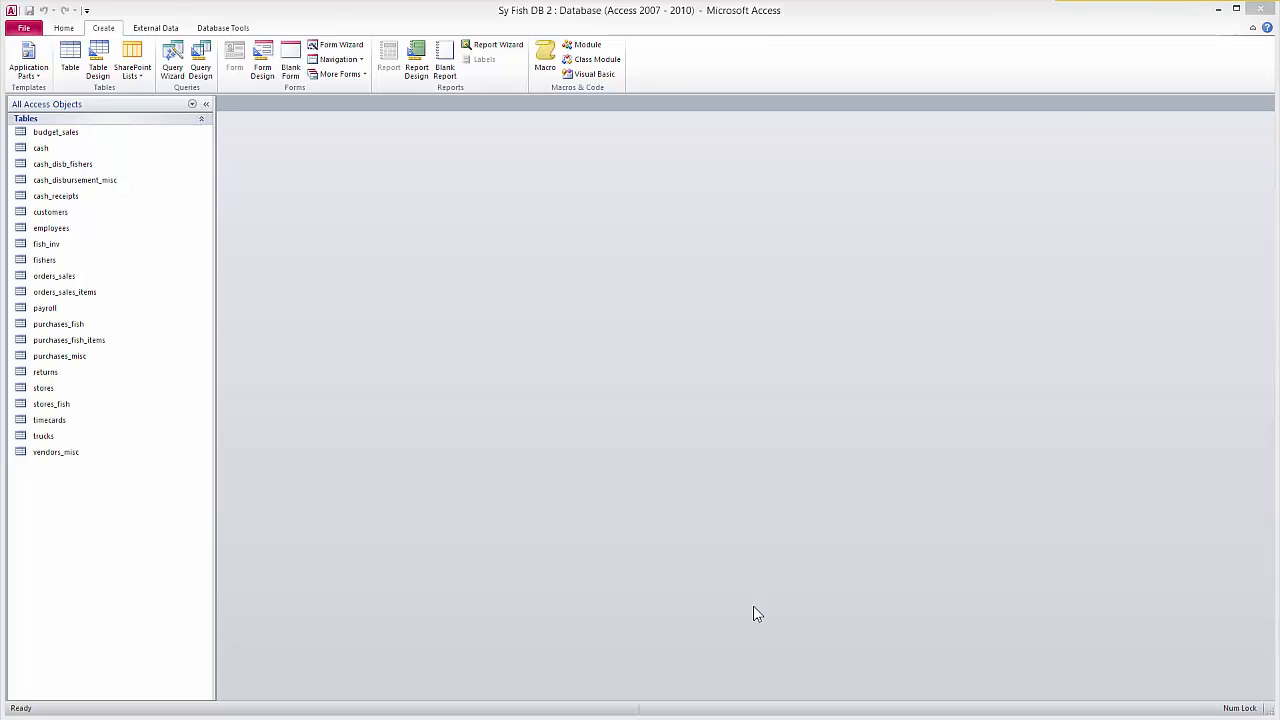
Step: Open the cash table and widen its balance_Jan_01_13 column to fit the full heading
double_click(38, 148)
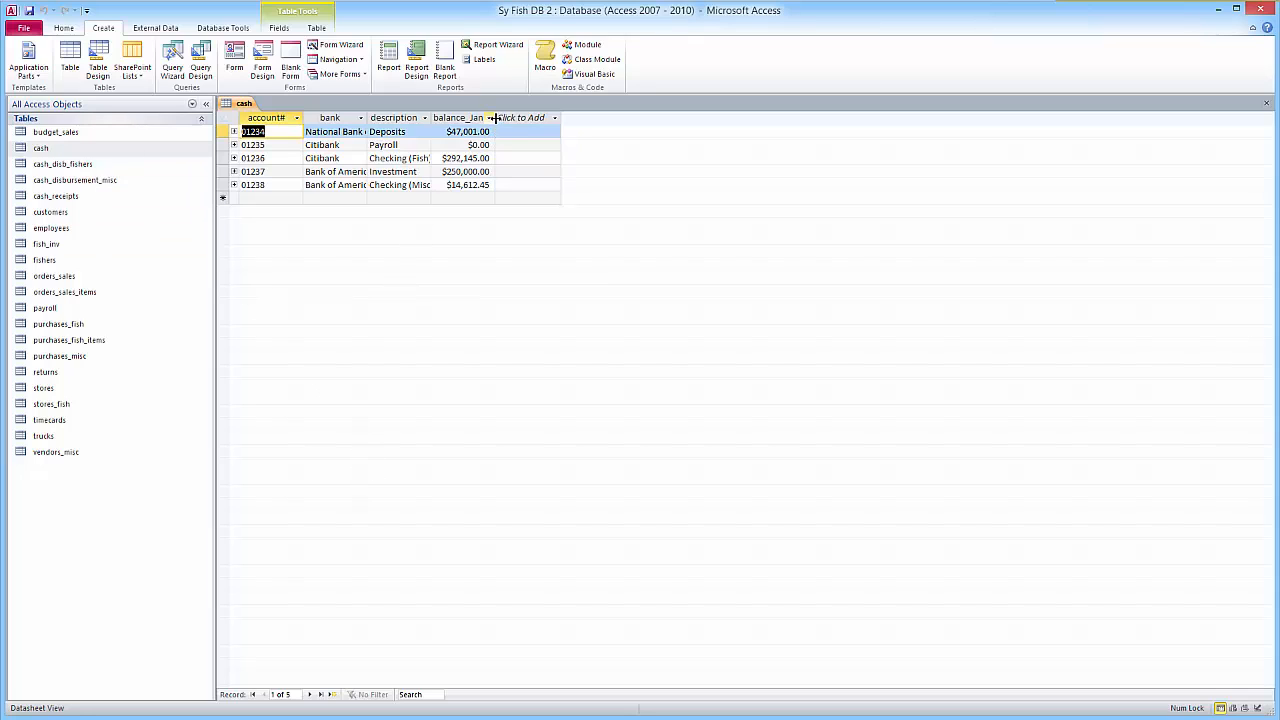
drag(495, 117, 537, 119)
click(548, 118)
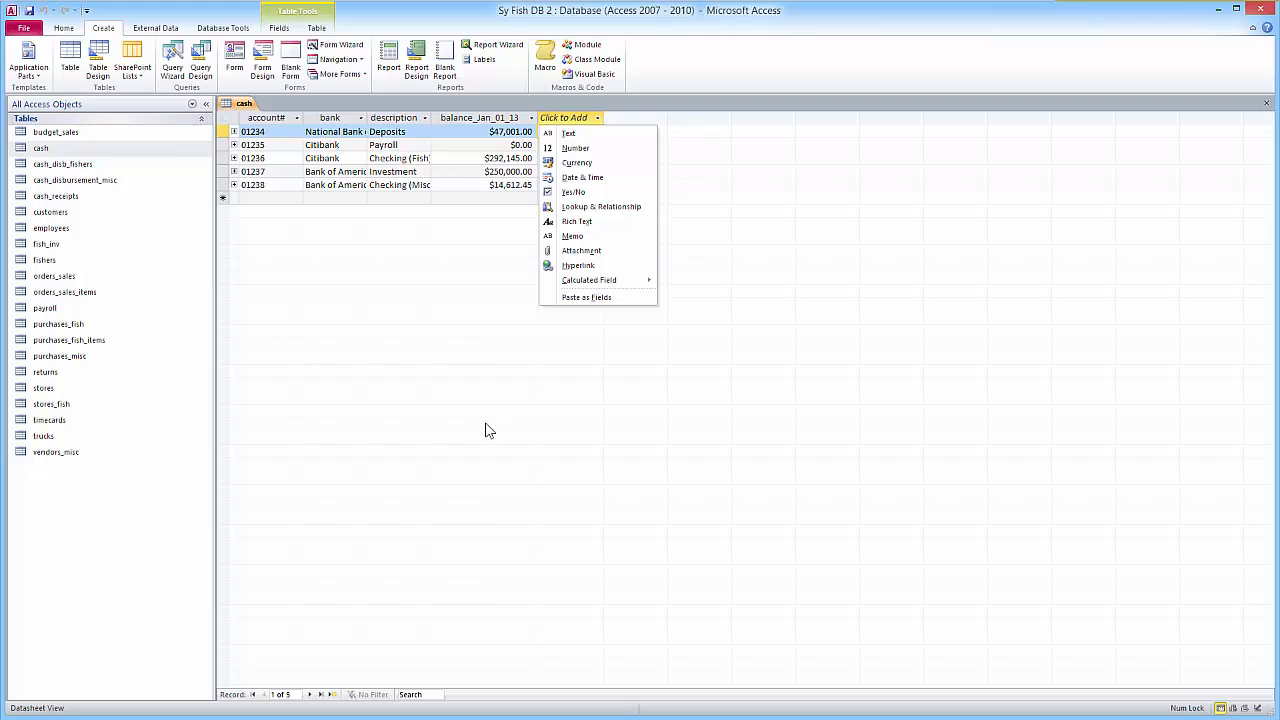
click(47, 195)
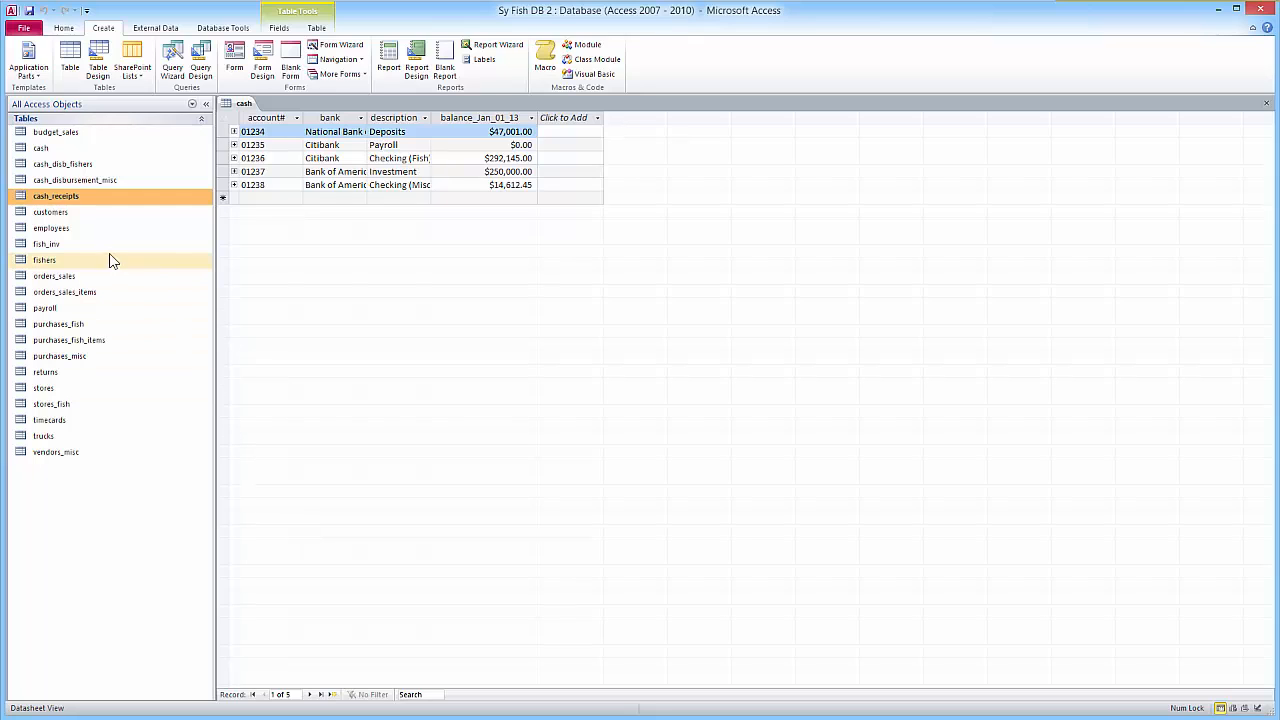
click(62, 165)
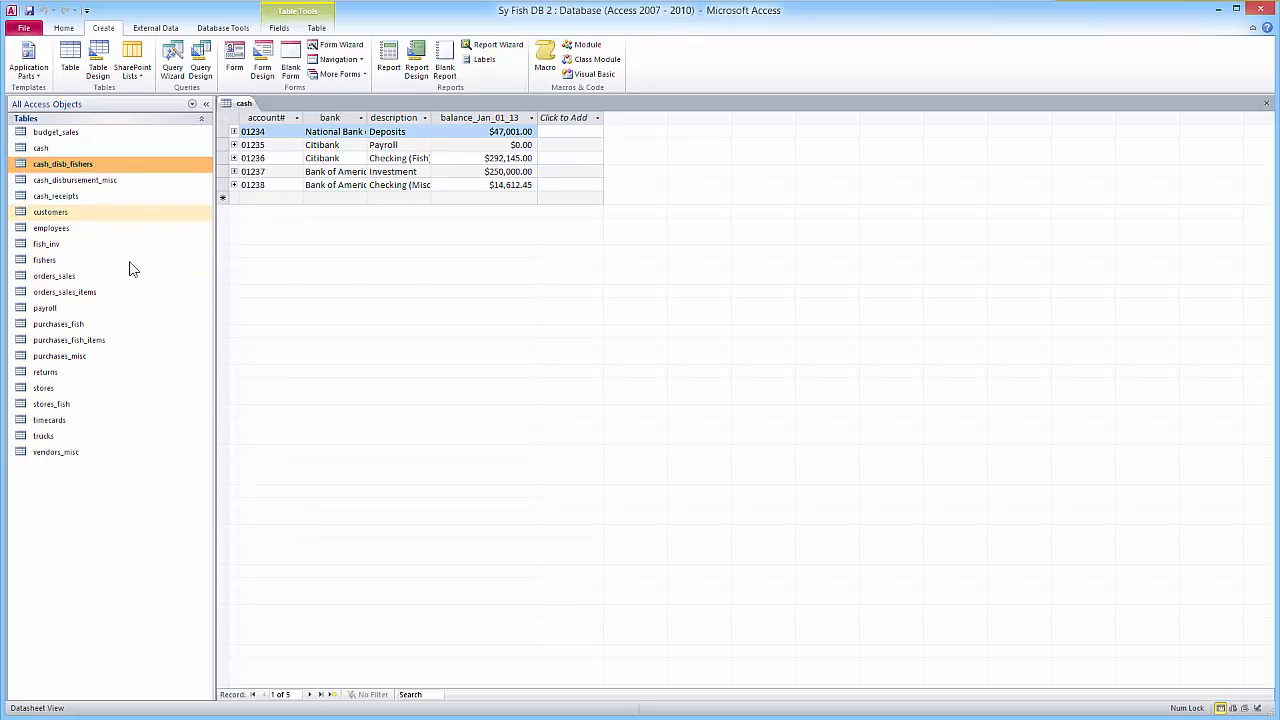
click(88, 182)
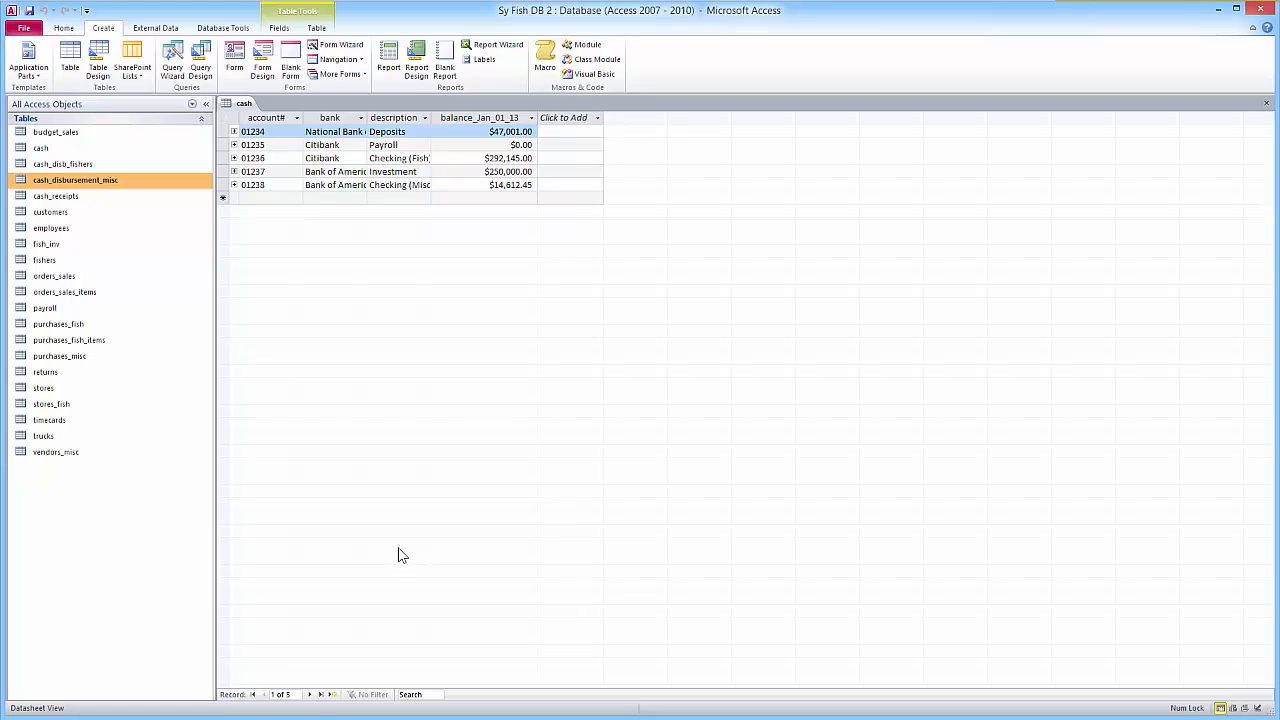
click(53, 376)
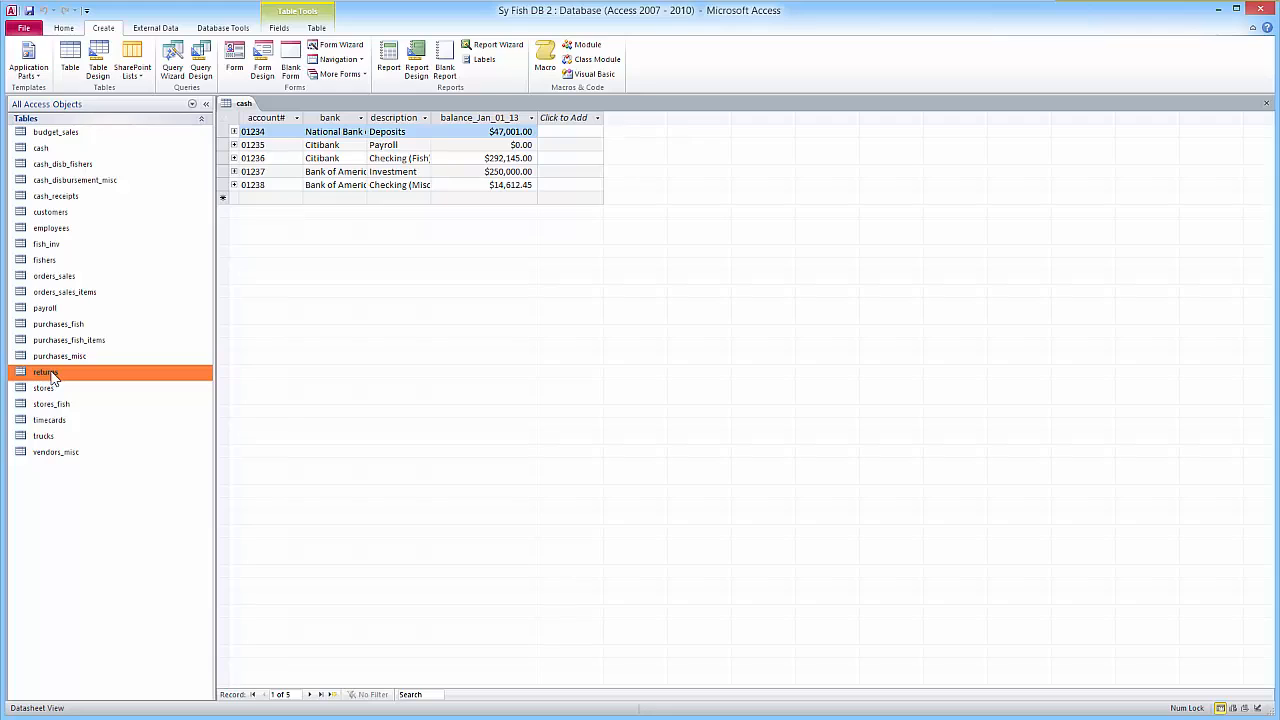
click(45, 308)
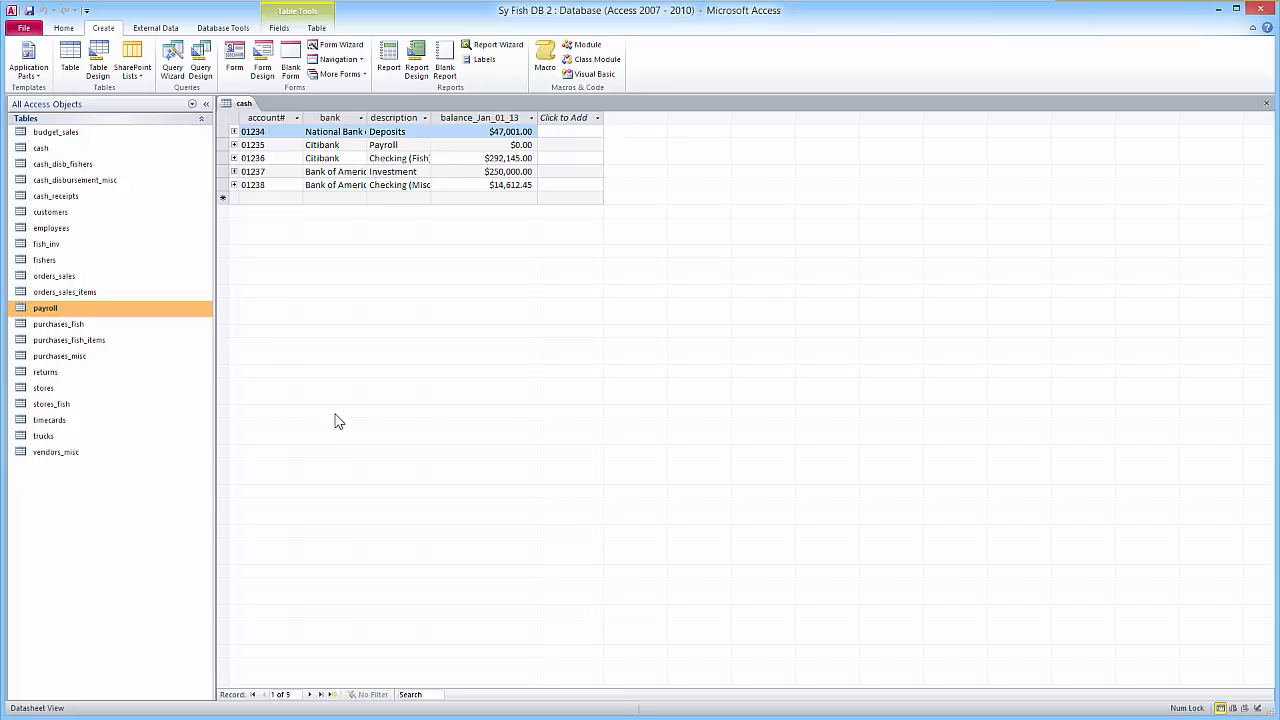
Step: Close the cash table and dismiss the question about its layout changes
right_click(238, 103)
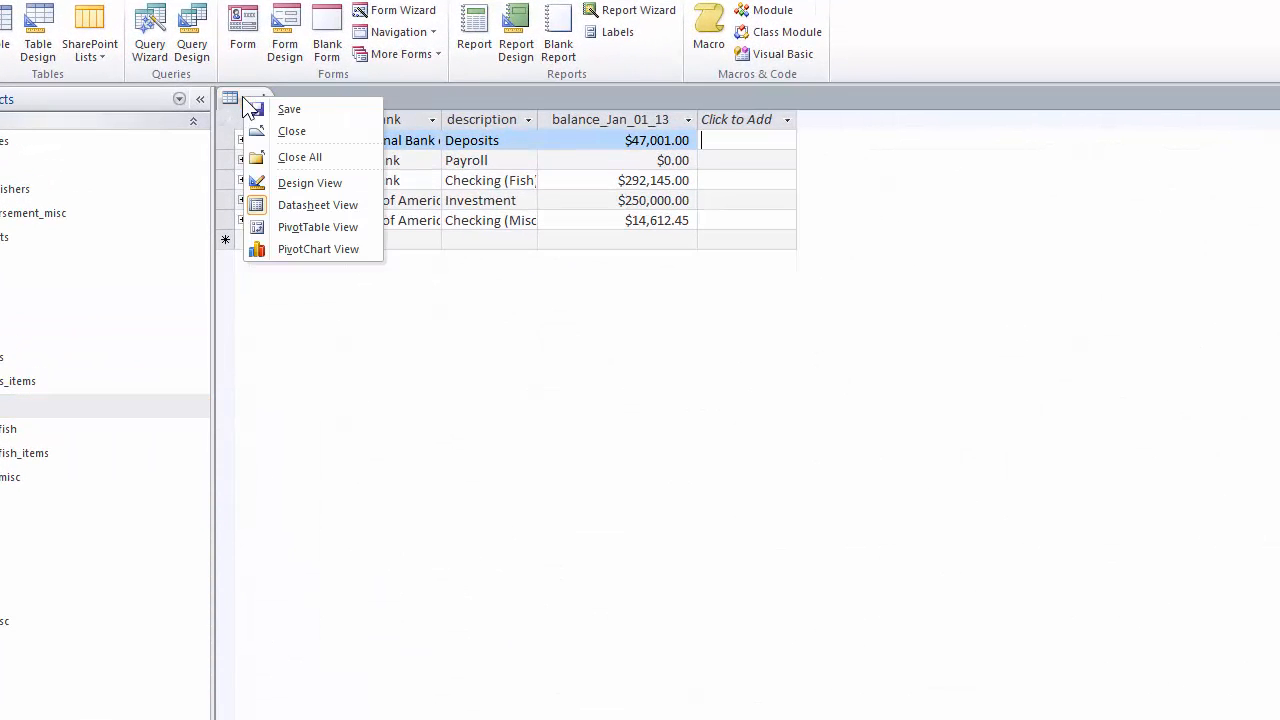
click(276, 134)
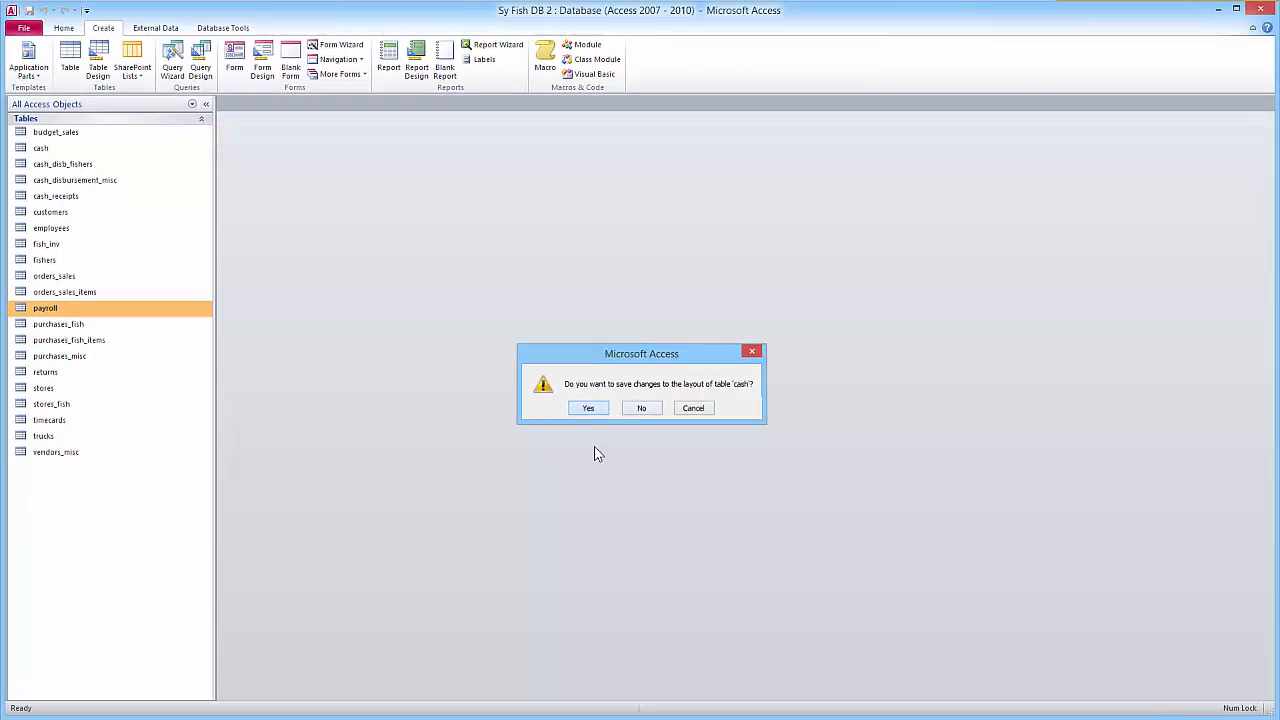
click(722, 468)
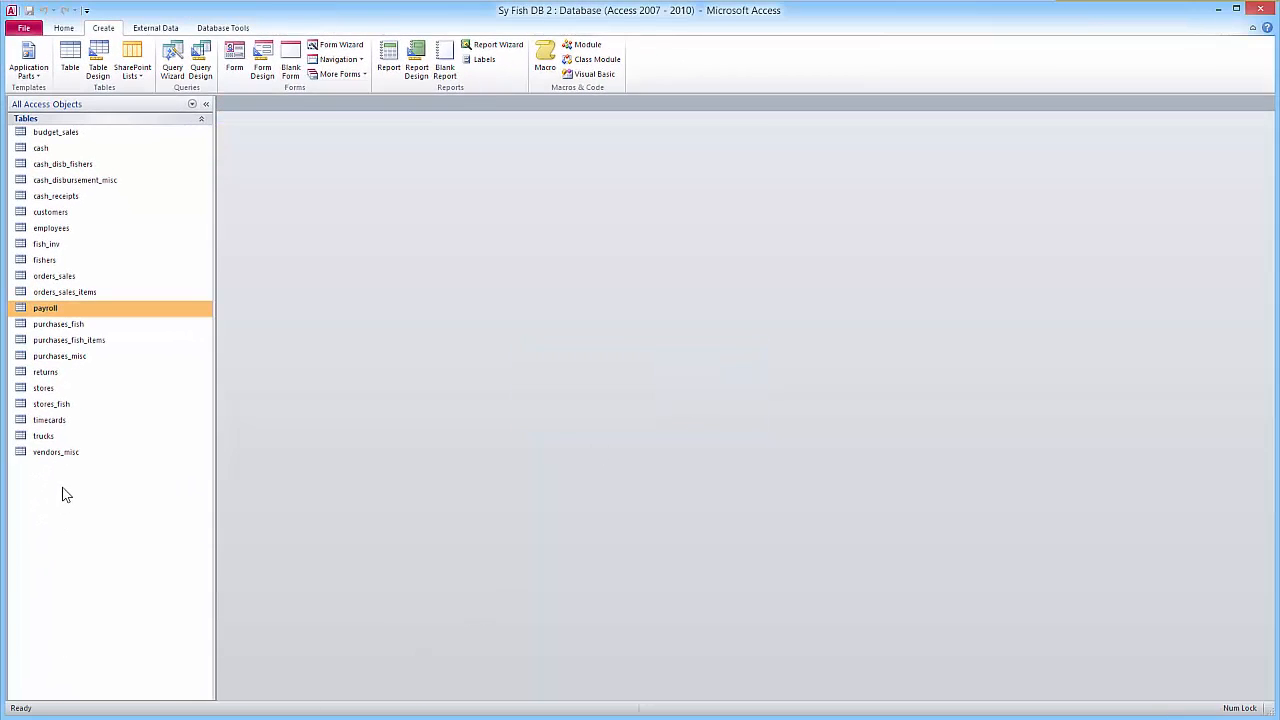
Step: Start a new query with the Simple Query Wizard and add the balance_Jan_01_13 field from the cash table
click(171, 60)
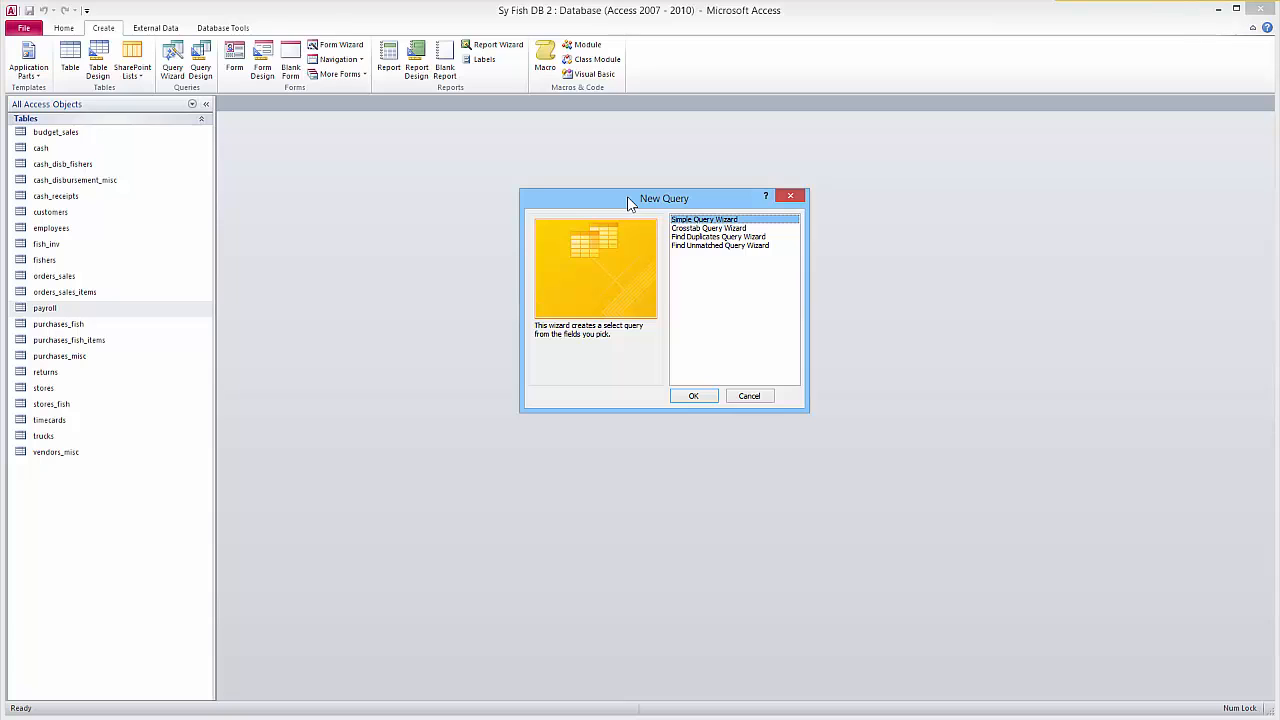
drag(627, 196, 600, 167)
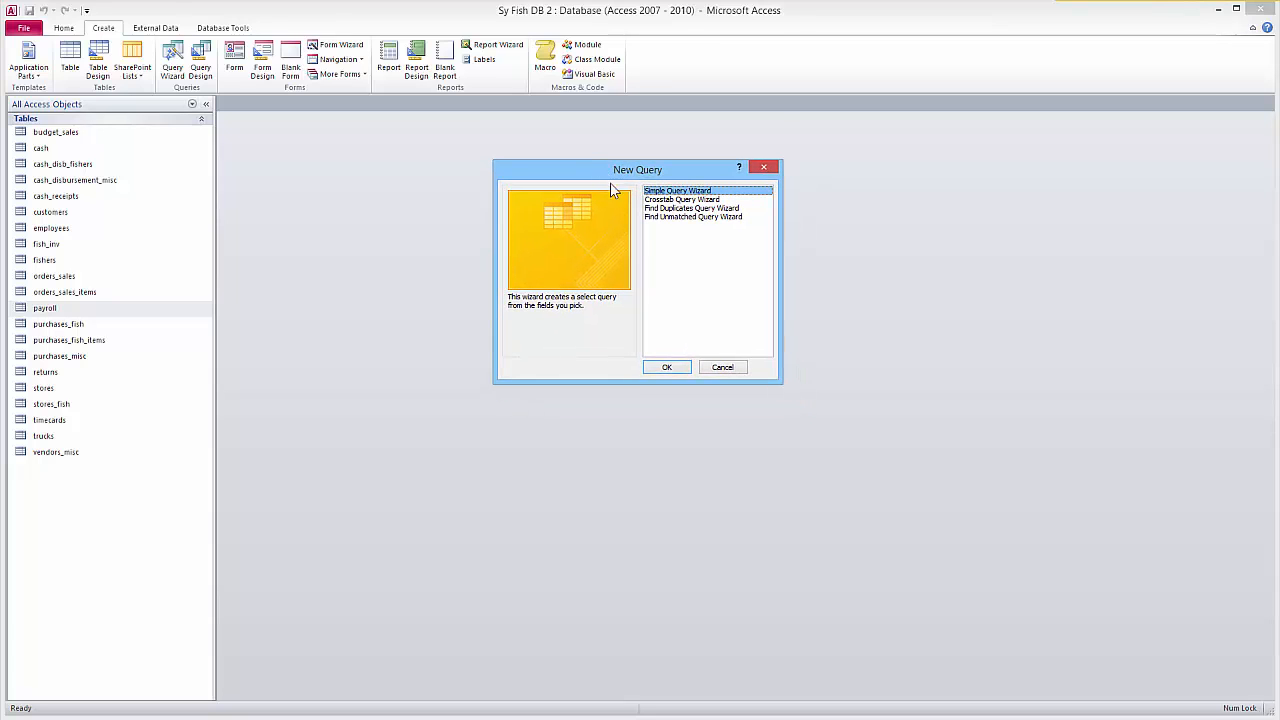
click(668, 368)
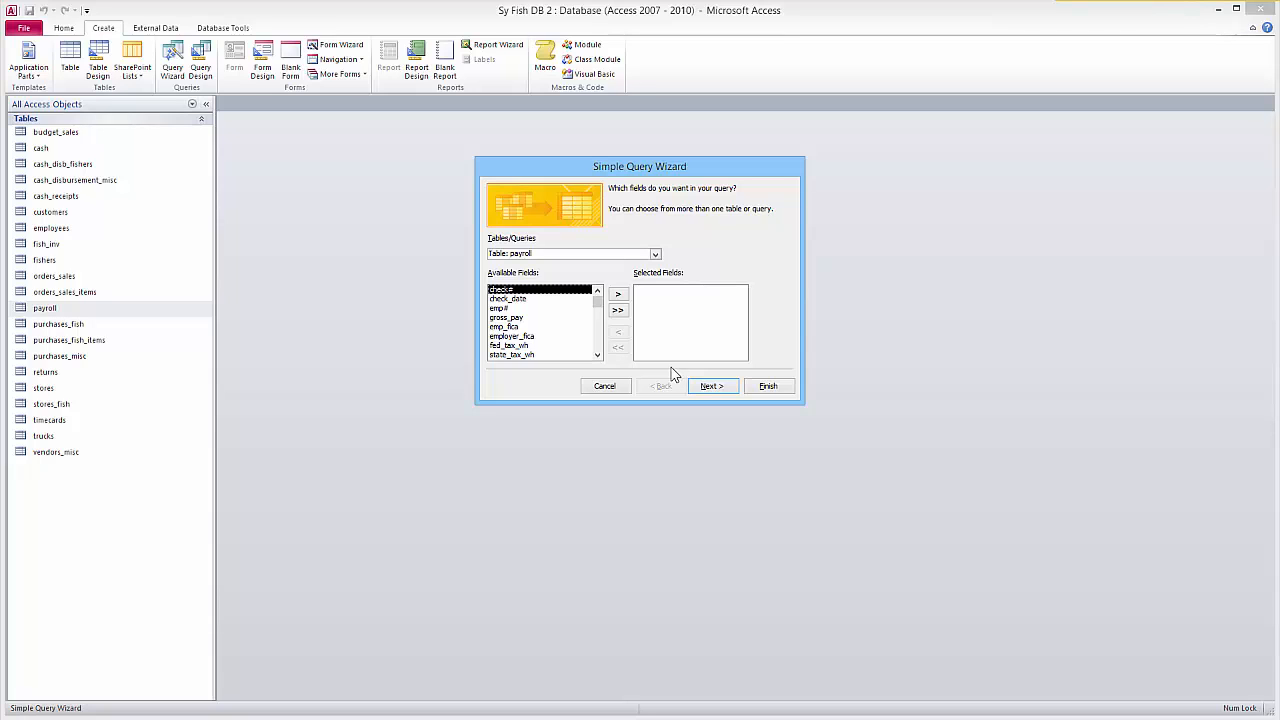
click(655, 254)
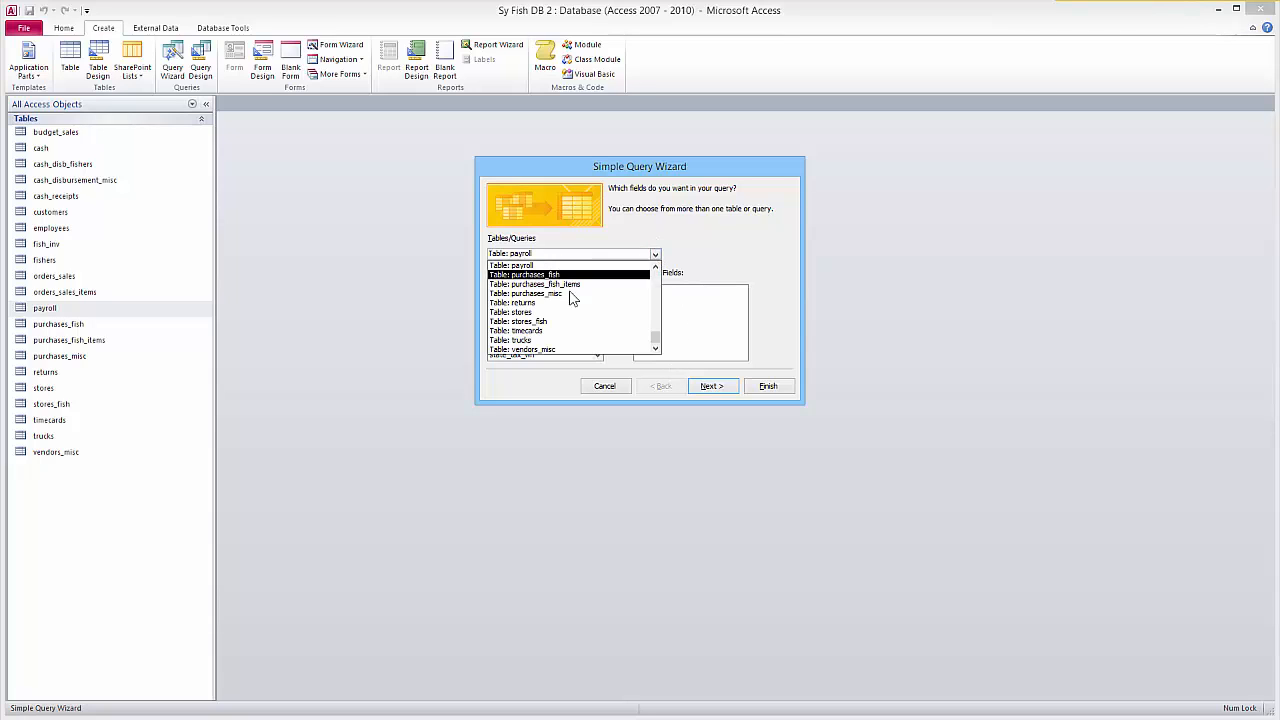
drag(656, 330, 655, 280)
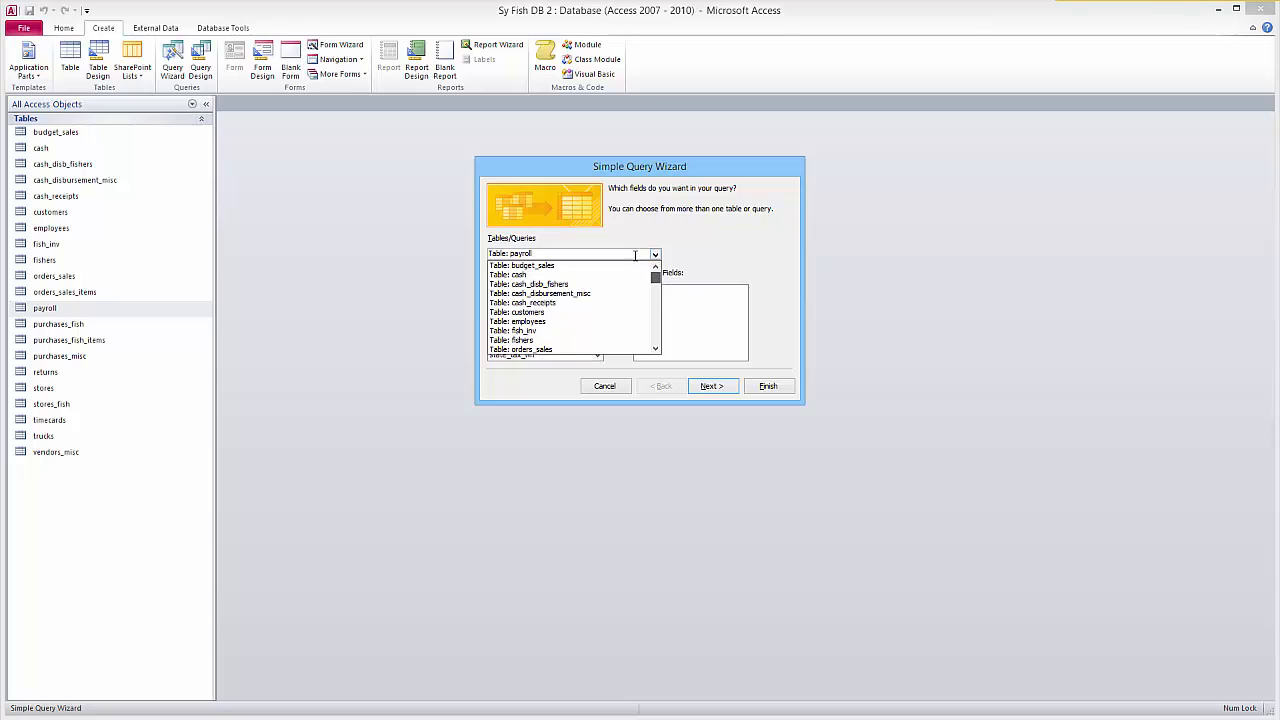
click(556, 266)
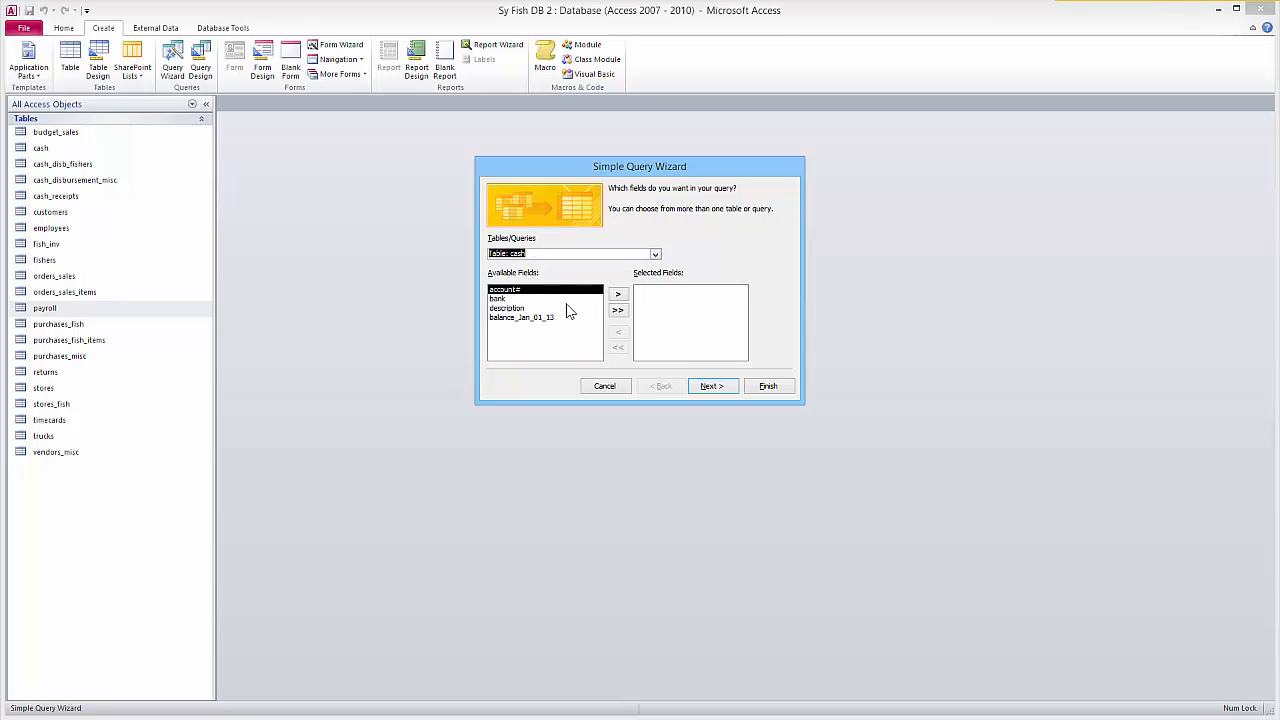
click(540, 319)
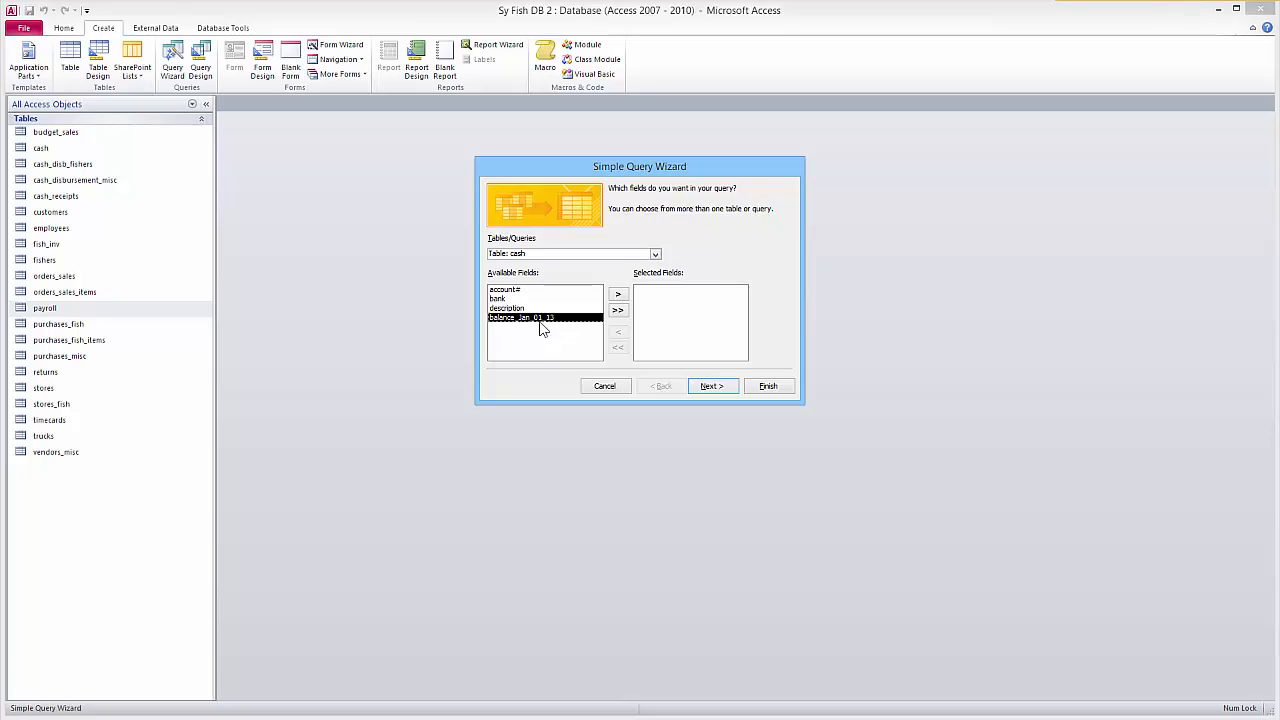
click(617, 294)
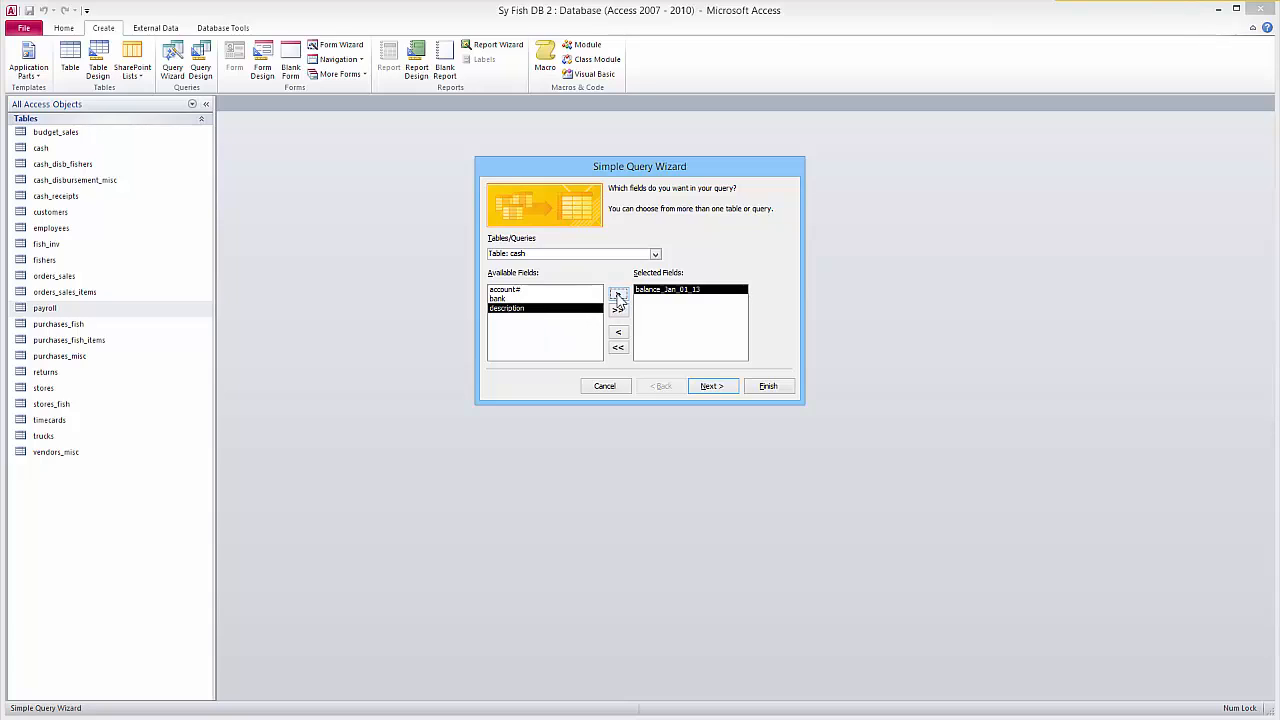
Step: Make it a summary query that calculates the Sum of balance_Jan_01_13
click(710, 387)
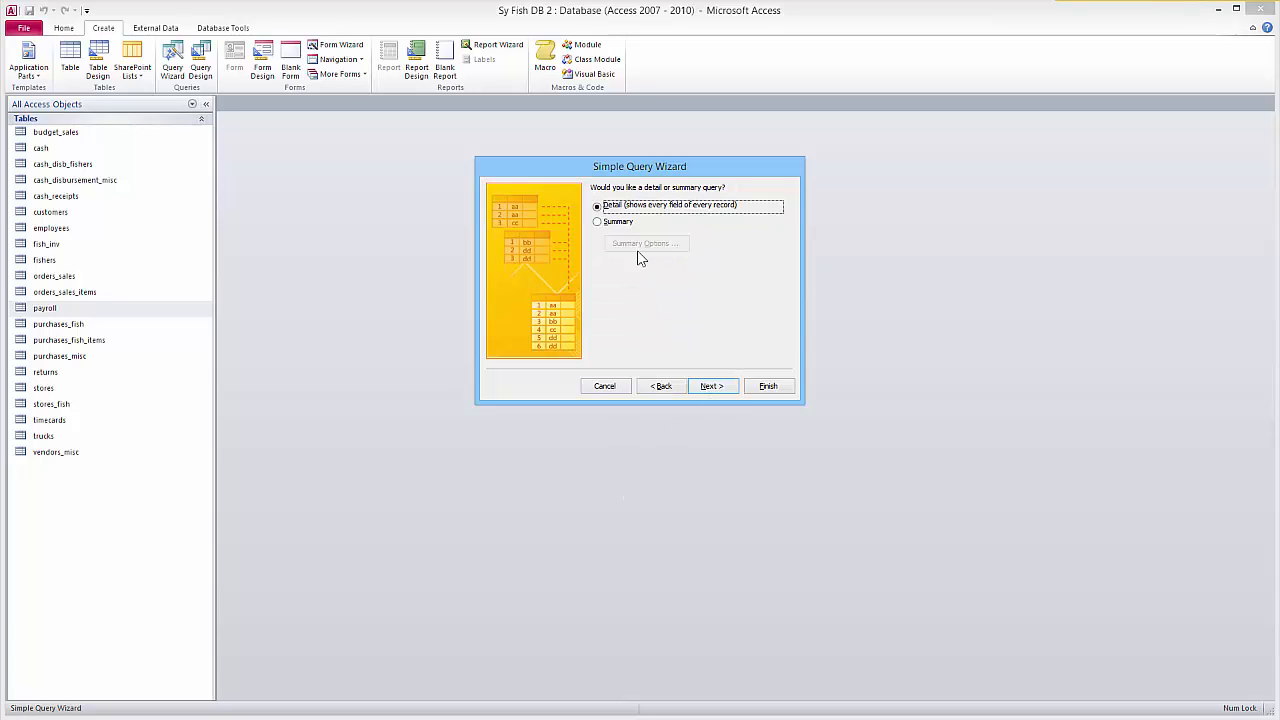
click(616, 223)
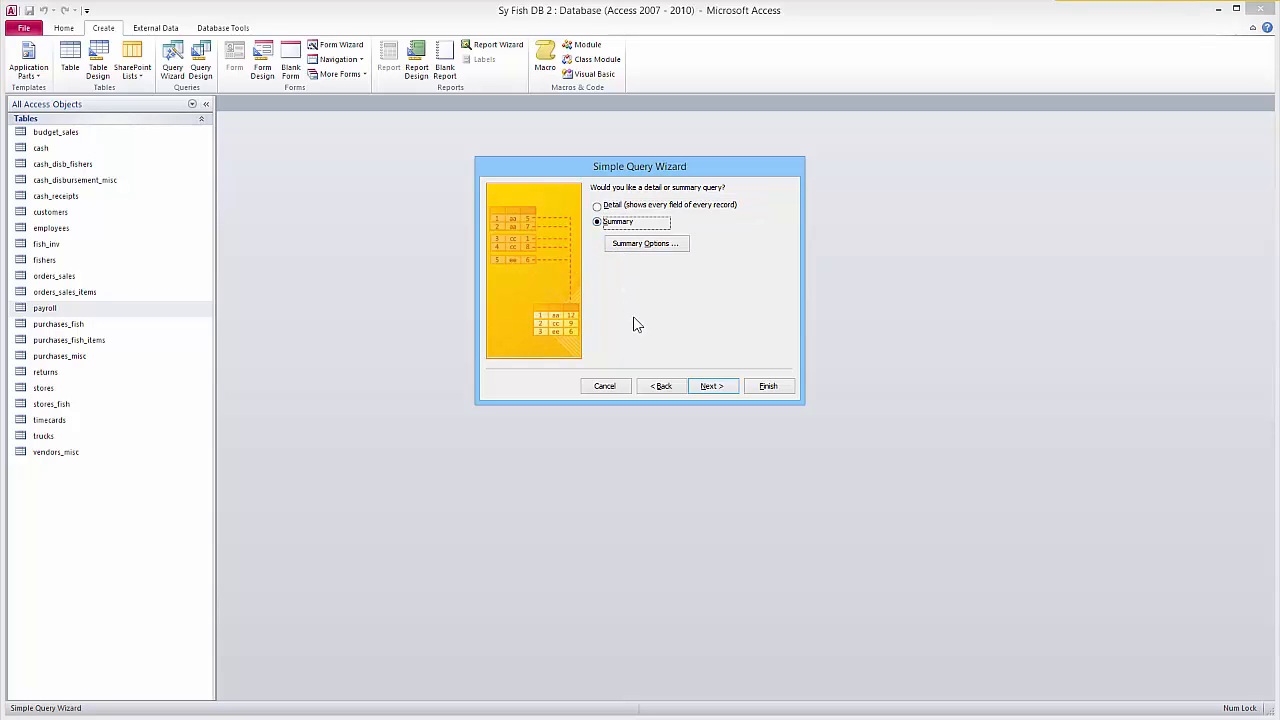
click(646, 244)
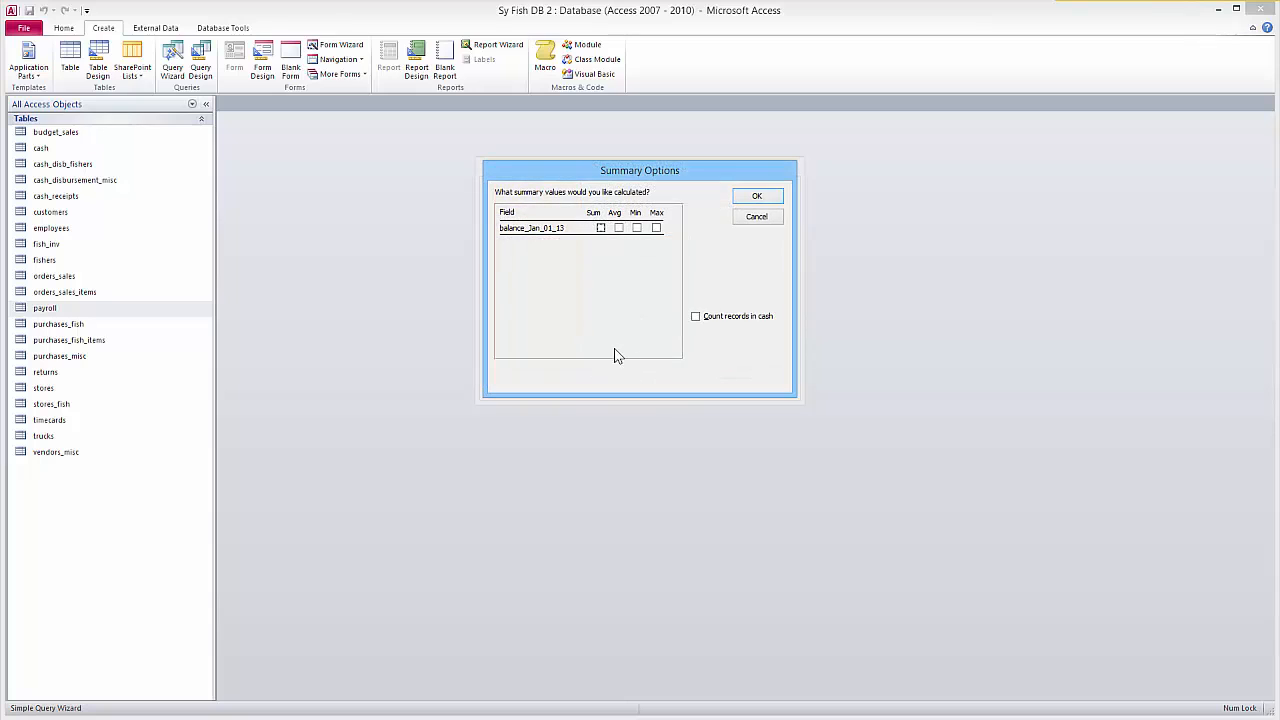
click(601, 228)
click(745, 198)
Step: Title the query "beg bal cash Query" and finish the wizard, opening the query to view its information
click(710, 386)
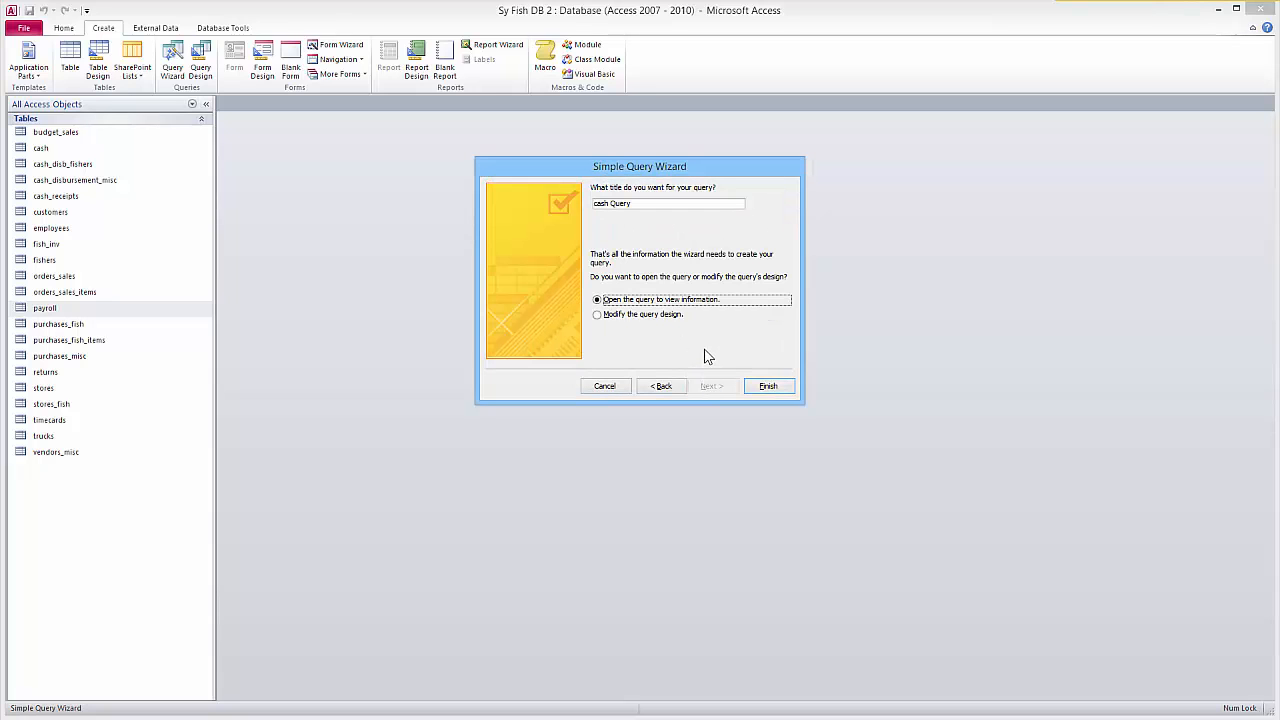
click(646, 203)
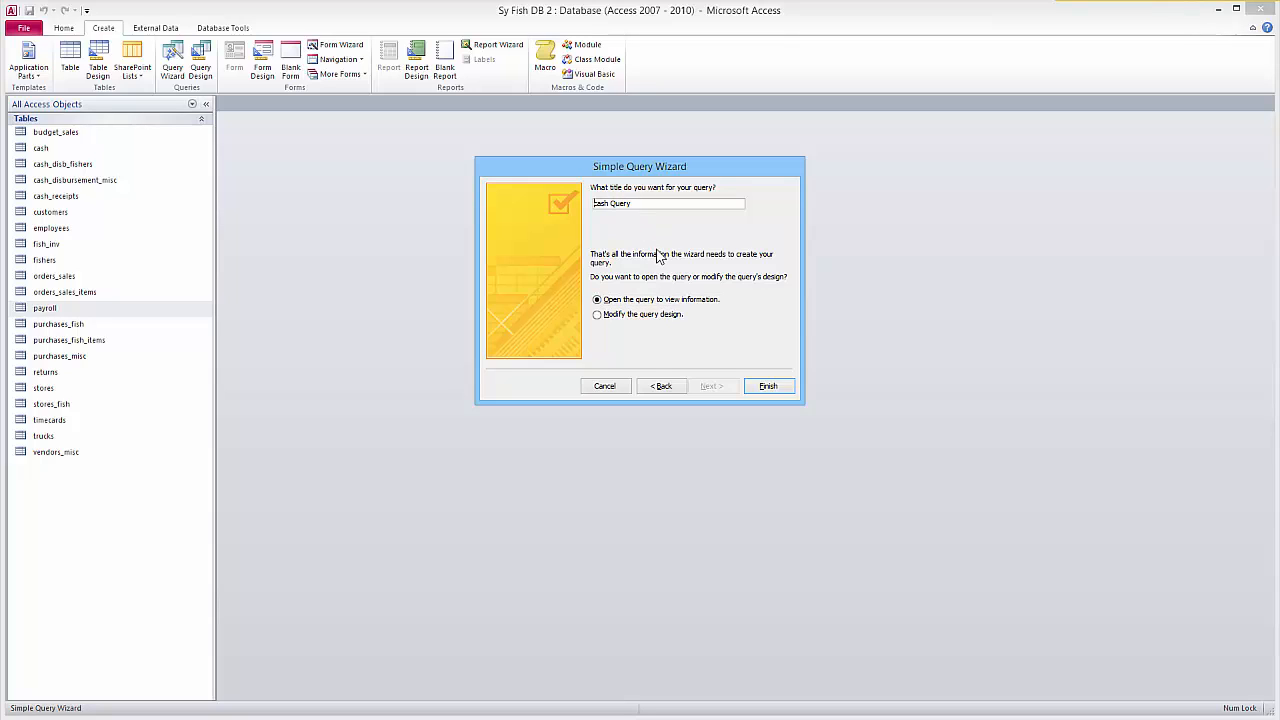
text(beg bal)
click(765, 387)
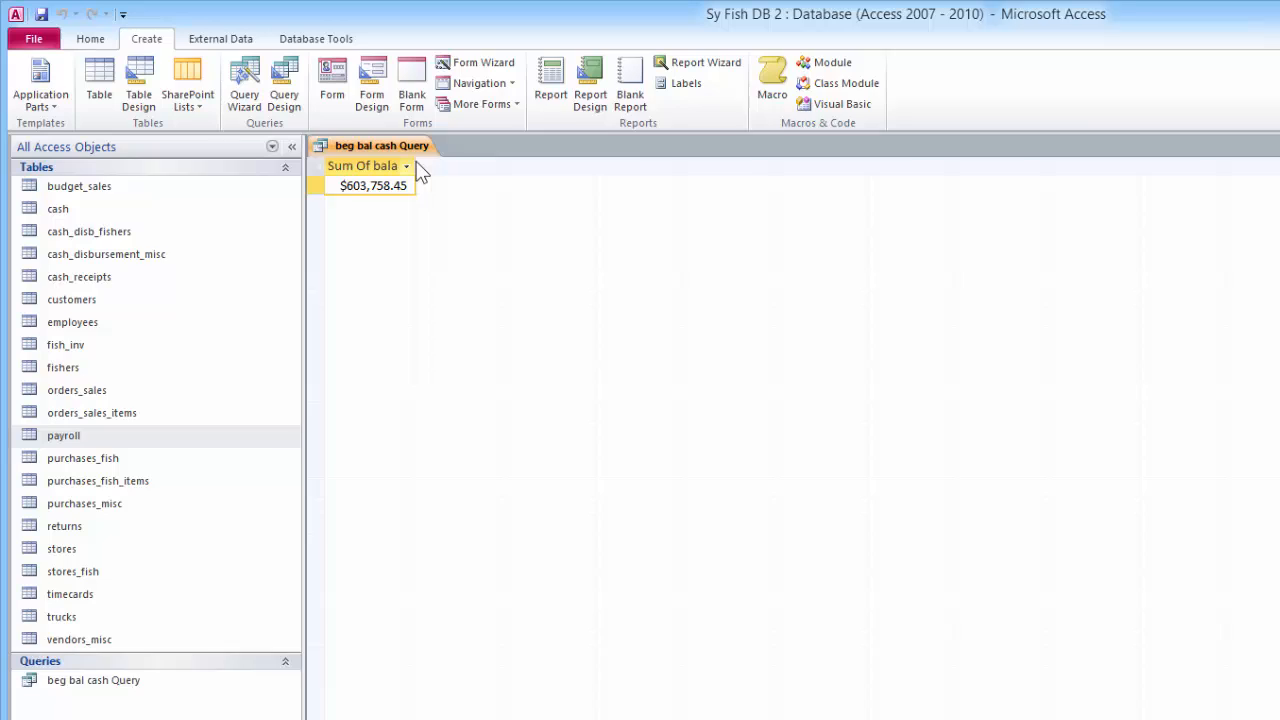
Step: Widen the query result column until the full heading "Sum Of balance_Jan_01_13" fits
drag(416, 165, 444, 165)
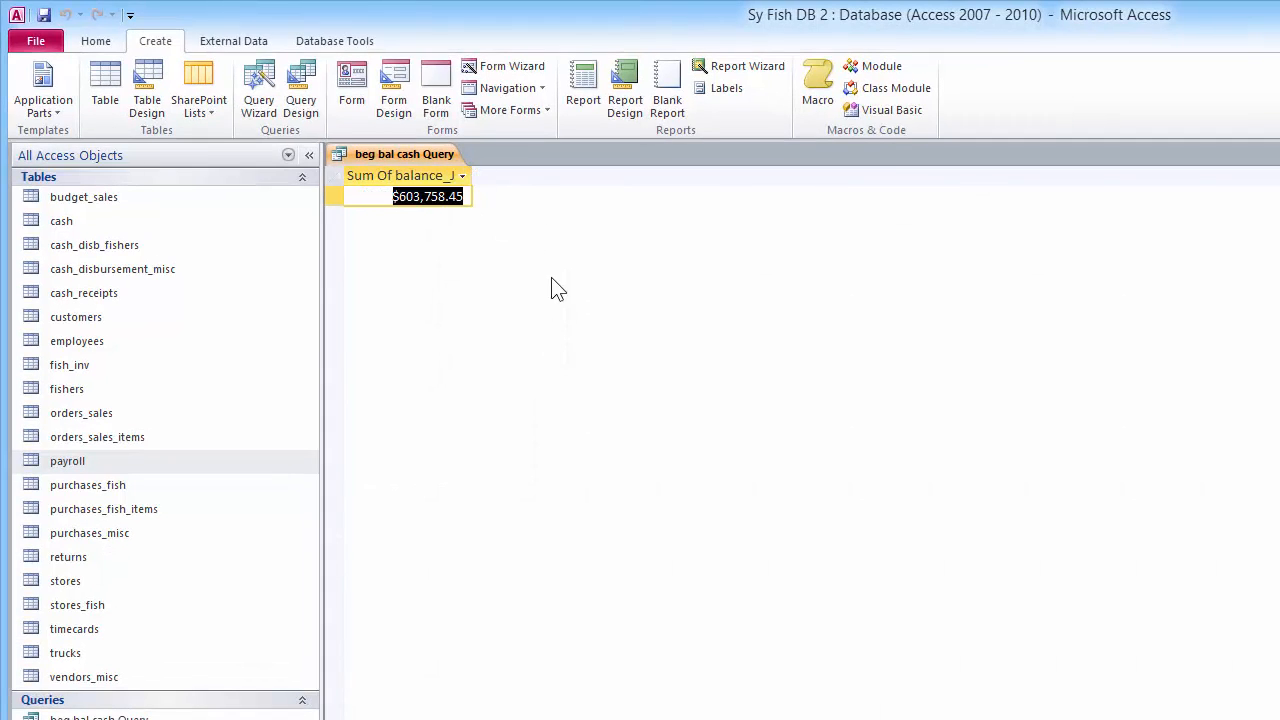
drag(471, 175, 518, 175)
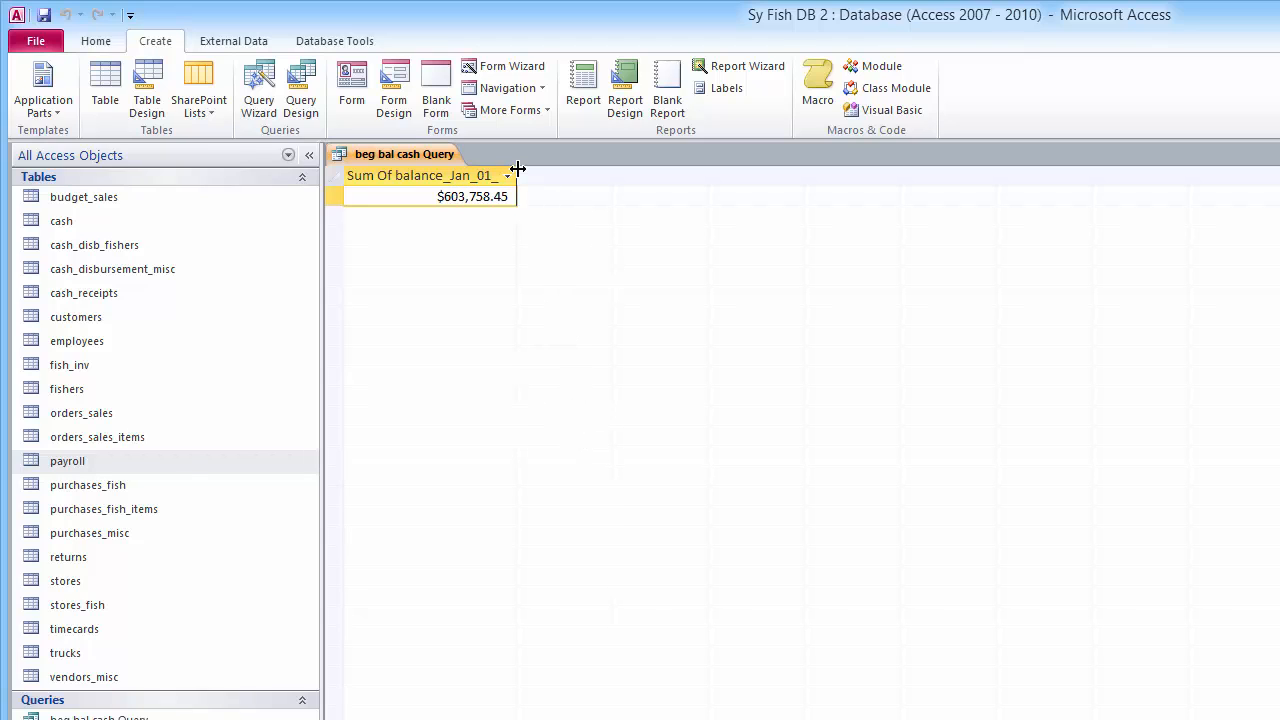
drag(517, 176, 569, 175)
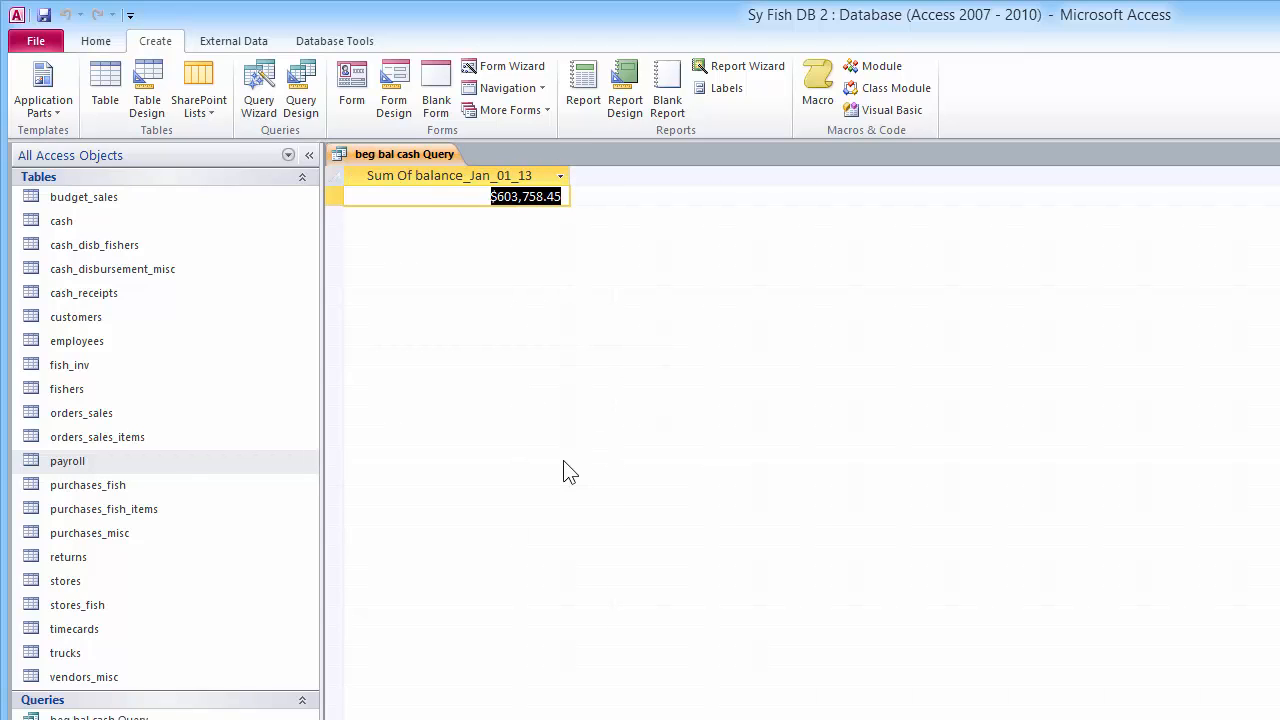
Step: Show the query in Design View and enlarge the cash field list and the first grid column to read the sum expression
click(93, 45)
click(32, 85)
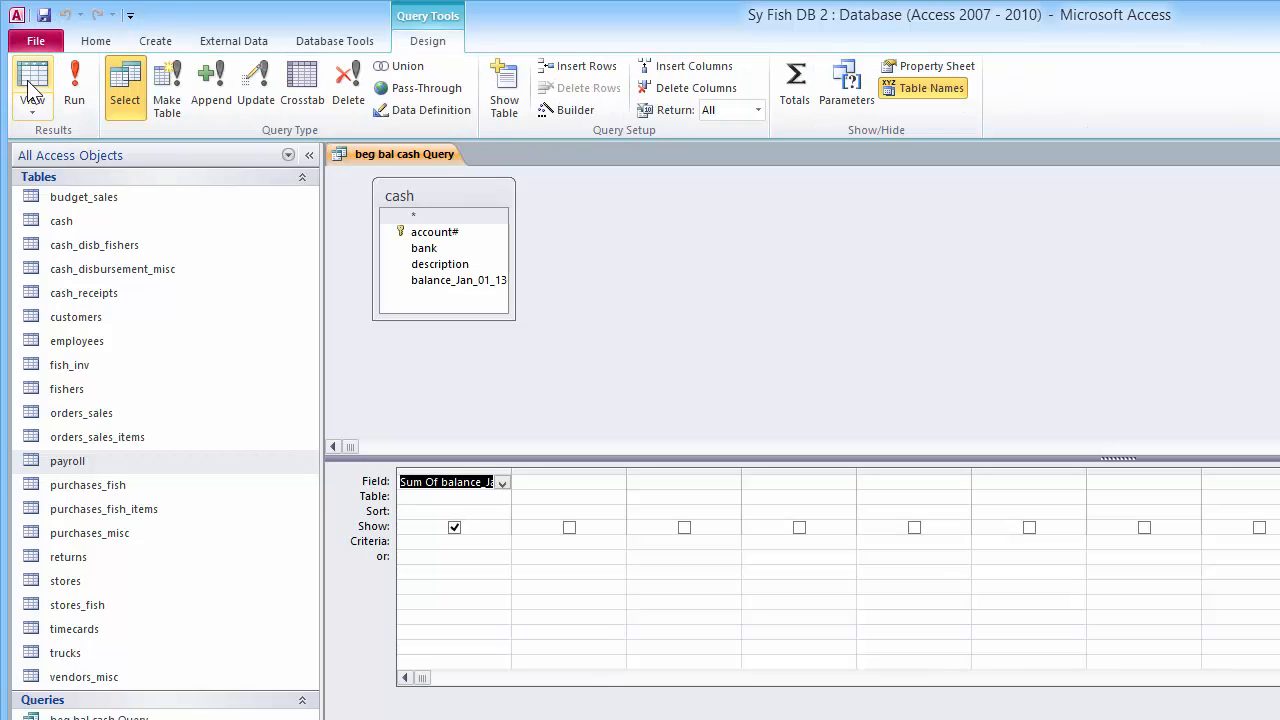
drag(492, 316, 566, 314)
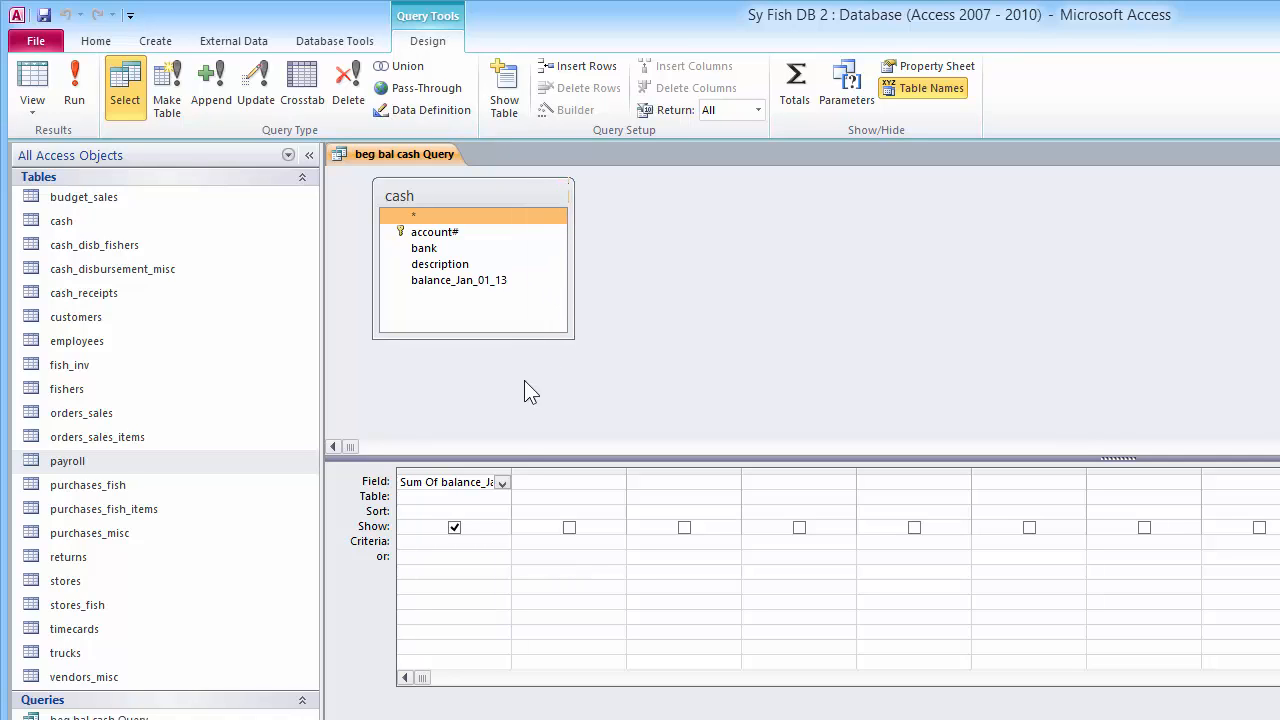
drag(511, 470, 594, 468)
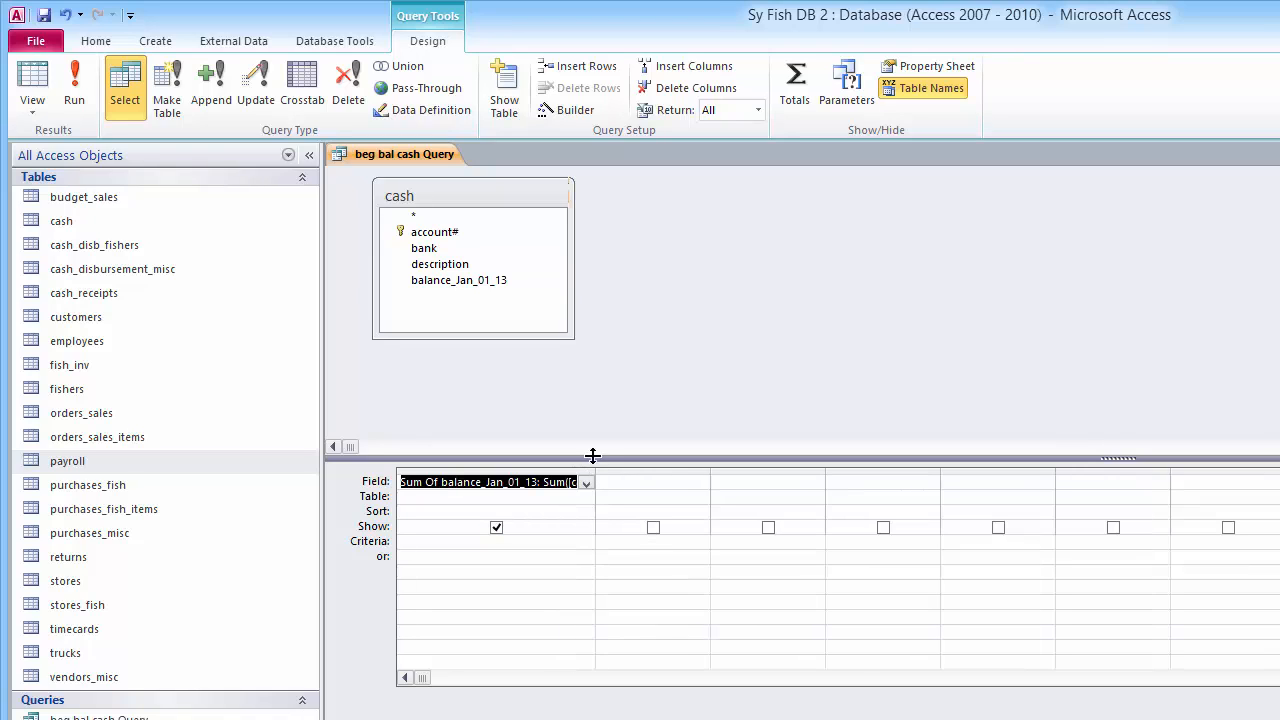
click(471, 285)
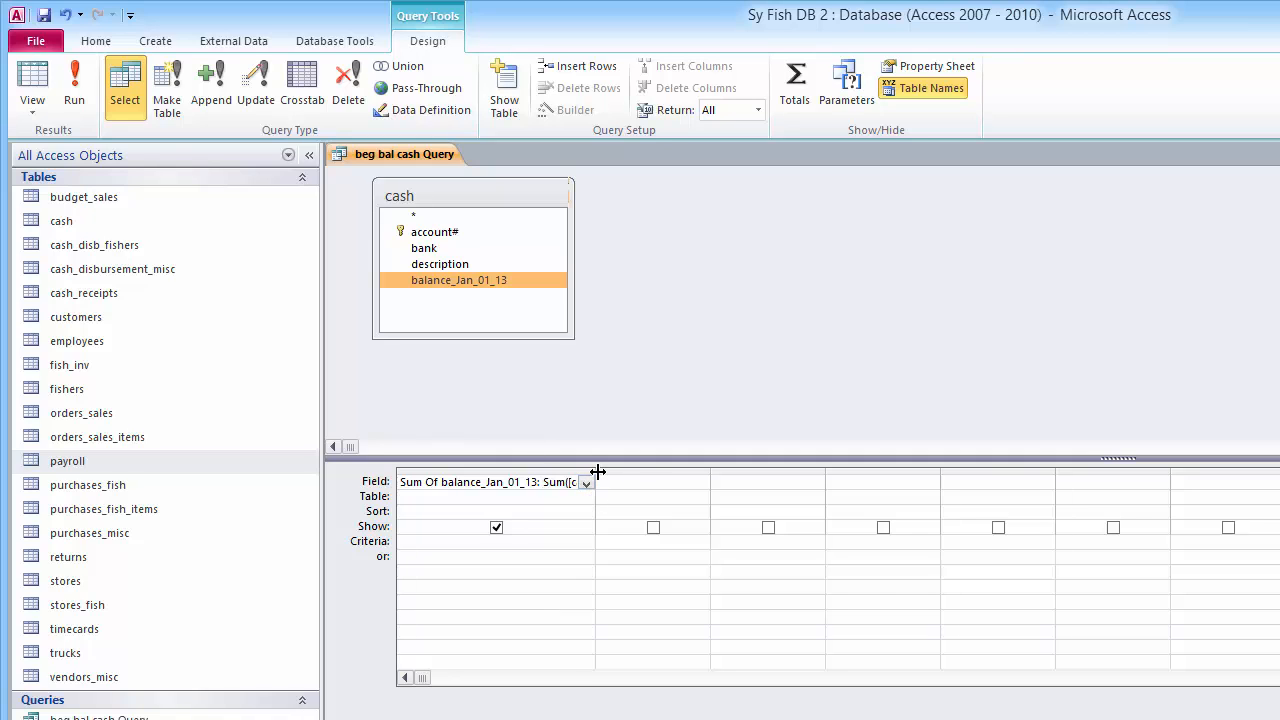
drag(595, 471, 704, 471)
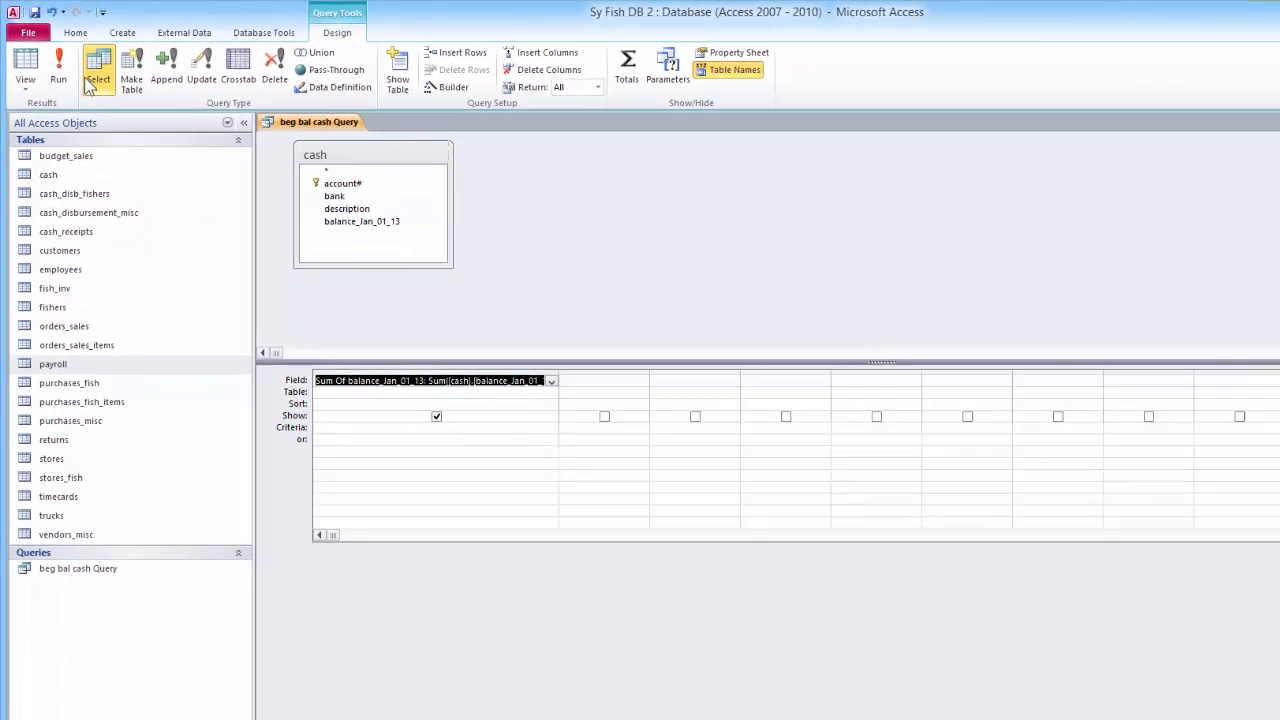
Step: Switch the beg bal cash query to SQL View to examine its SELECT statement
click(25, 75)
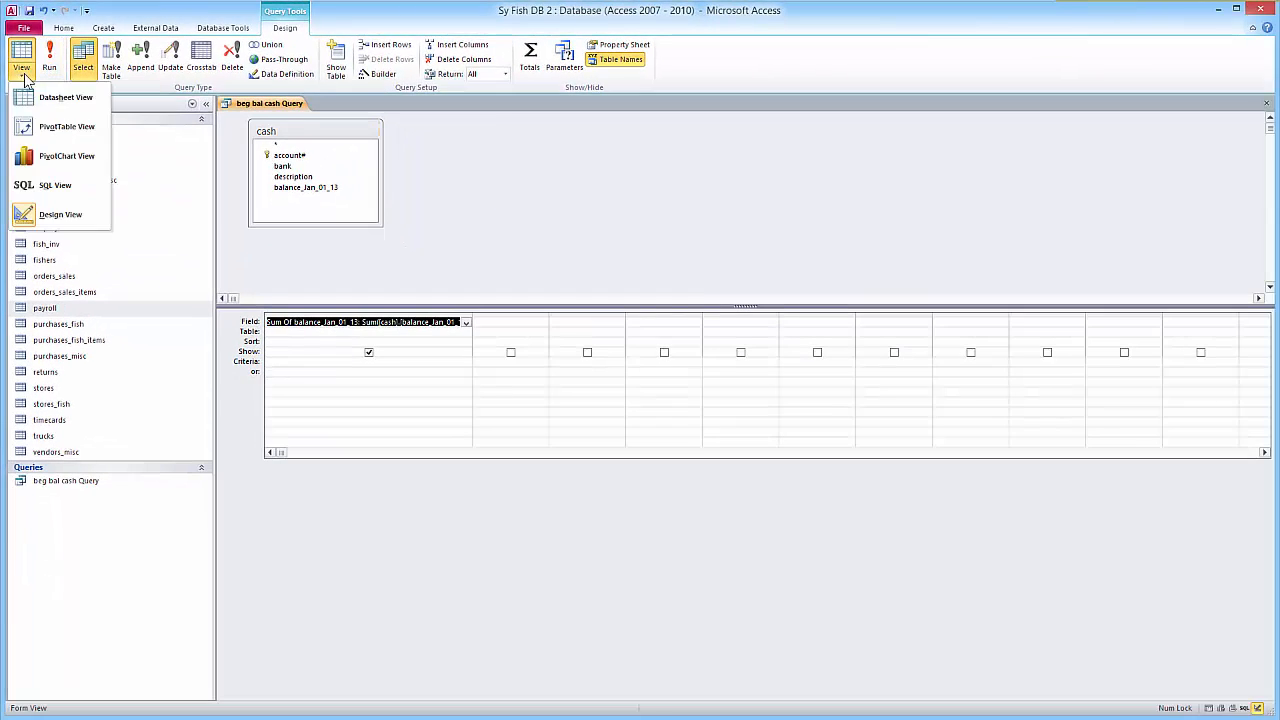
click(55, 186)
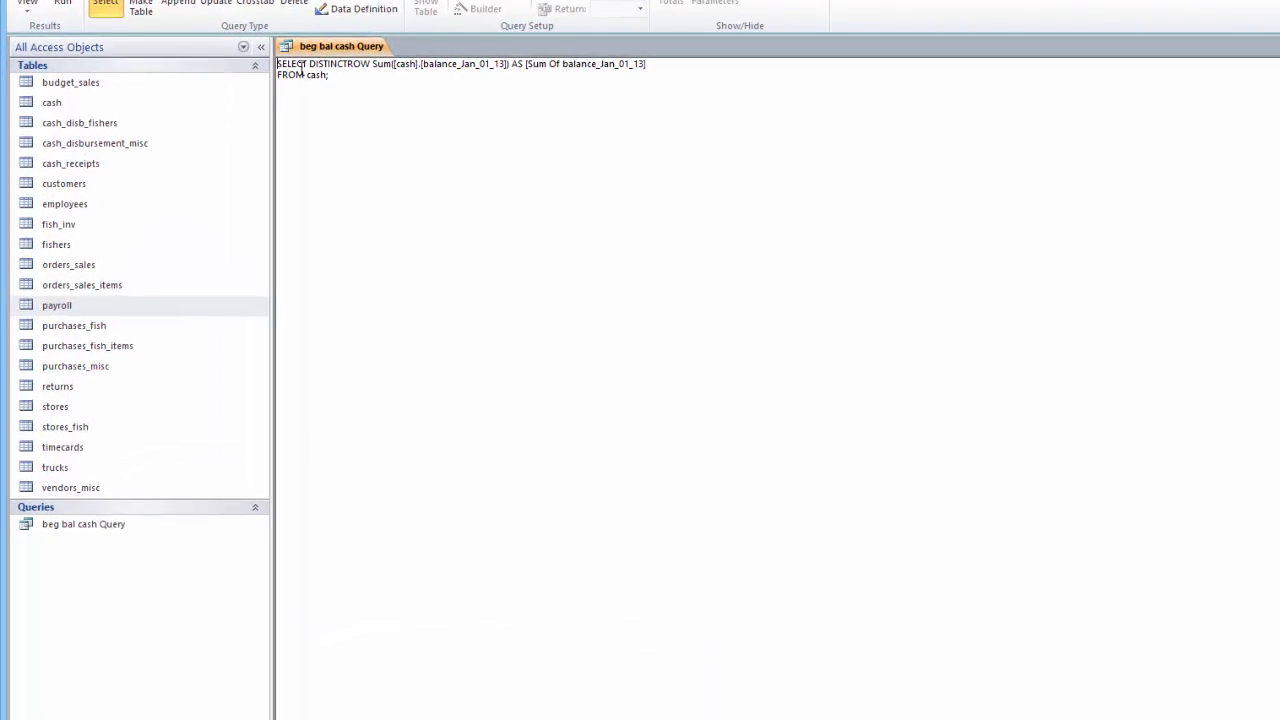
click(40, 63)
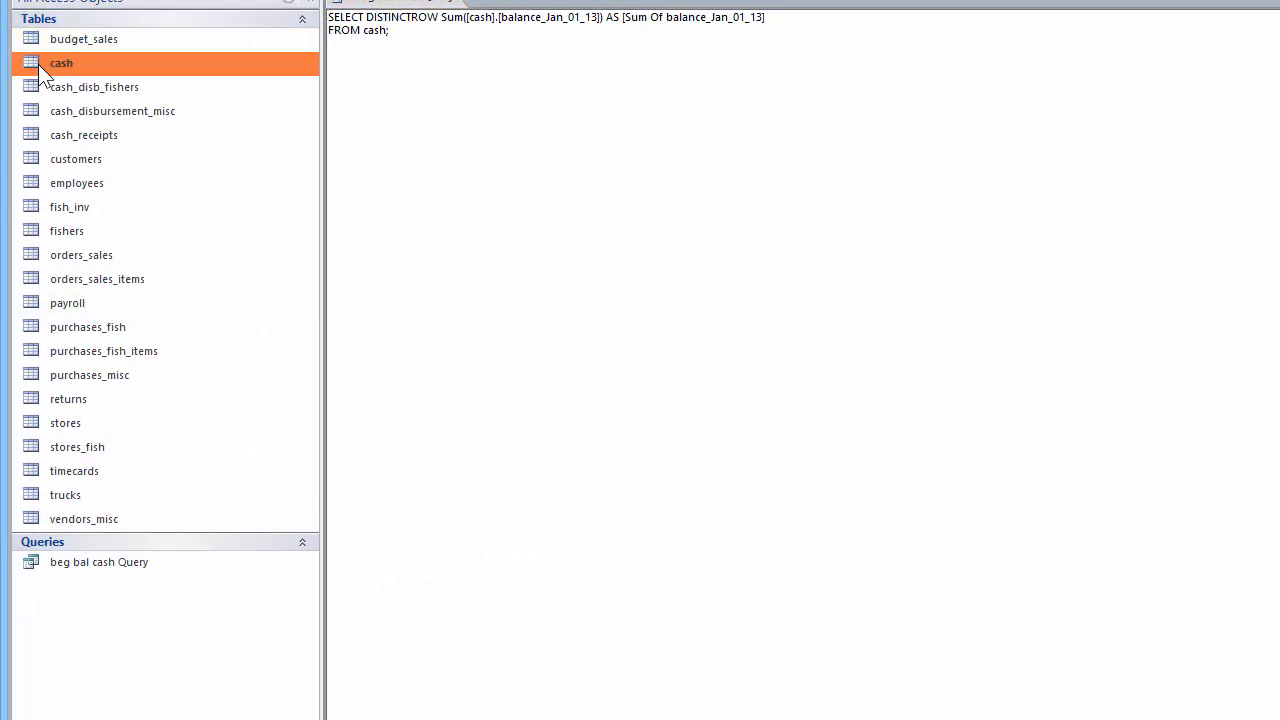
Step: Run the beg bal cash query to view its result as a datasheet
double_click(108, 558)
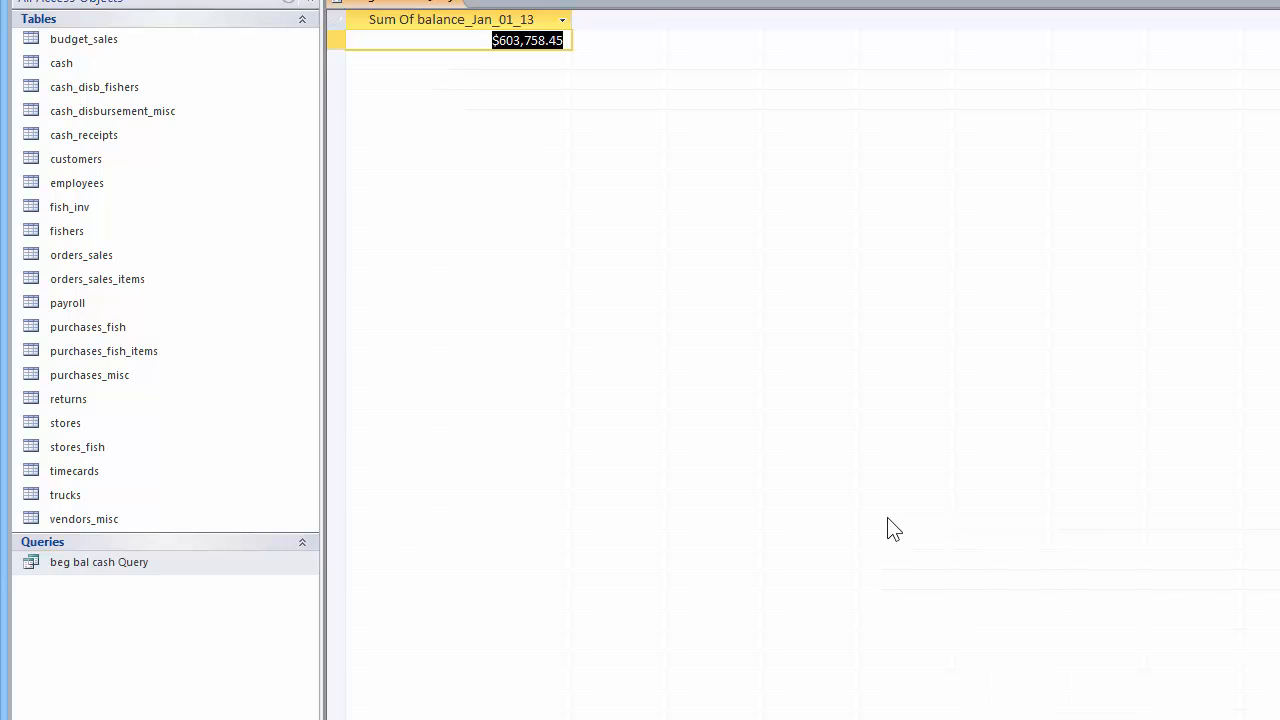
Step: Start a Simple Query Wizard query on the cash_receipts table and include only its rcpt_amt field
right_click(93, 135)
key(Escape)
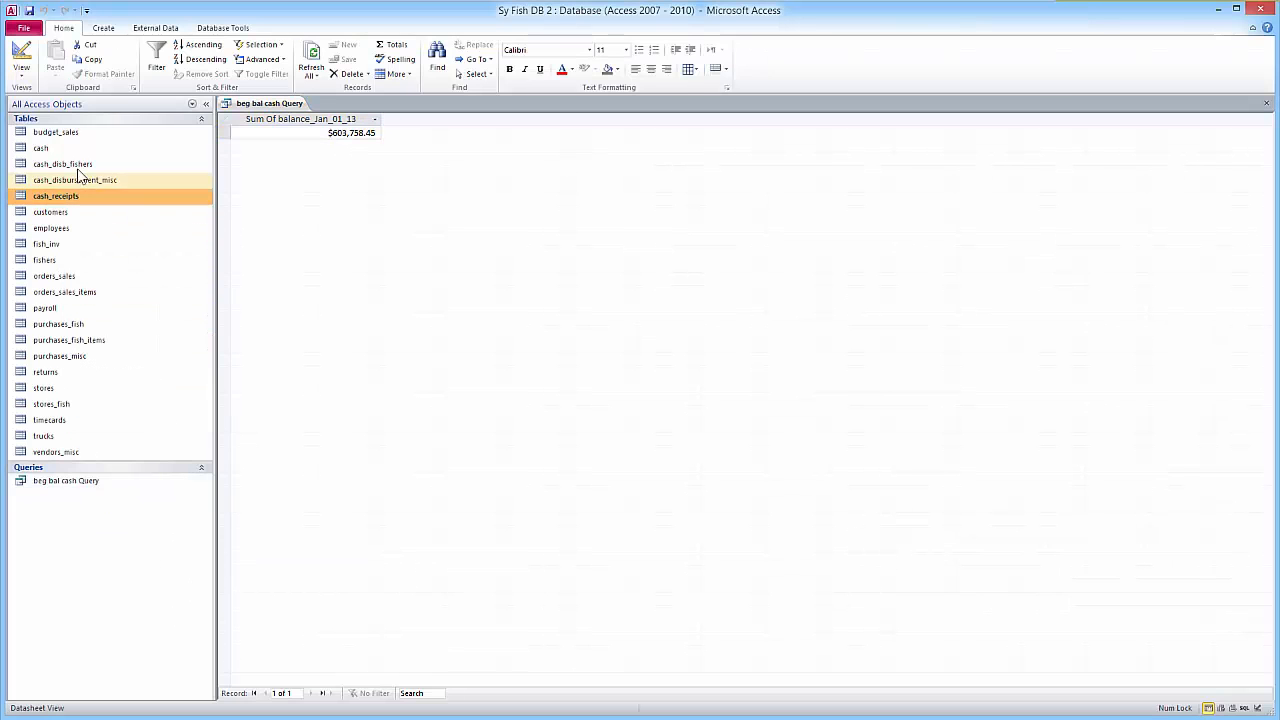
click(103, 27)
click(171, 55)
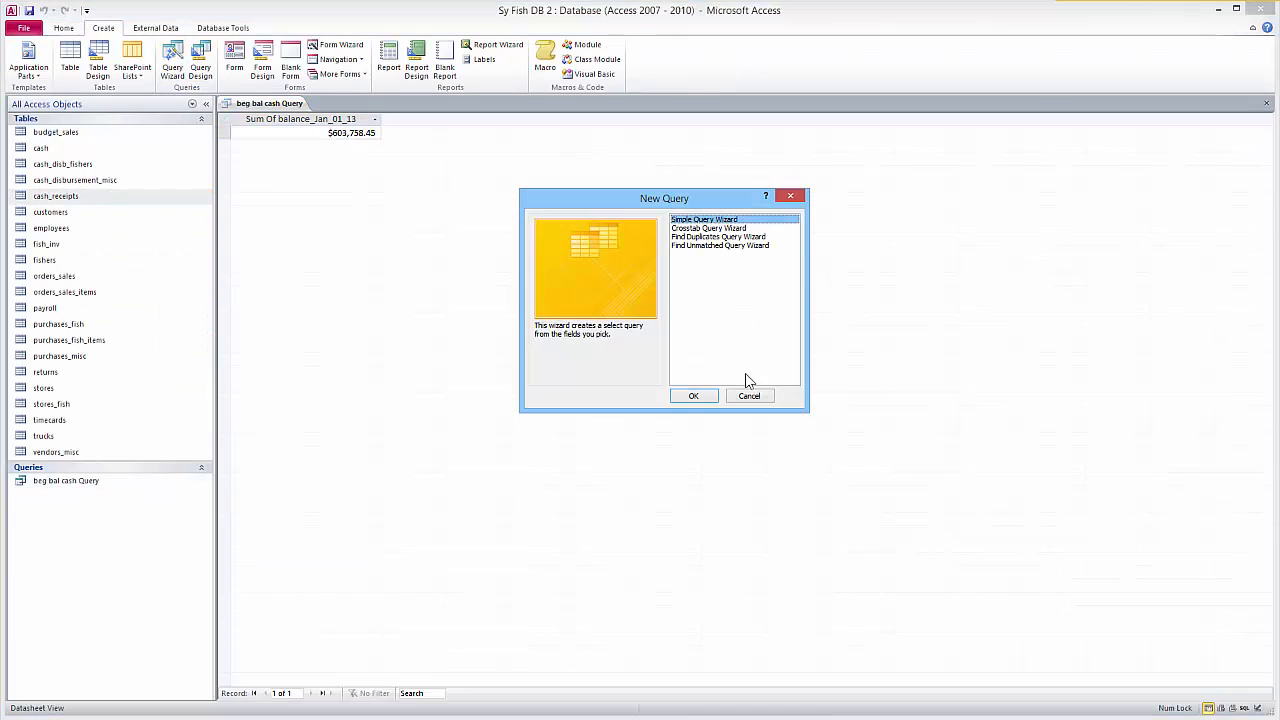
click(689, 393)
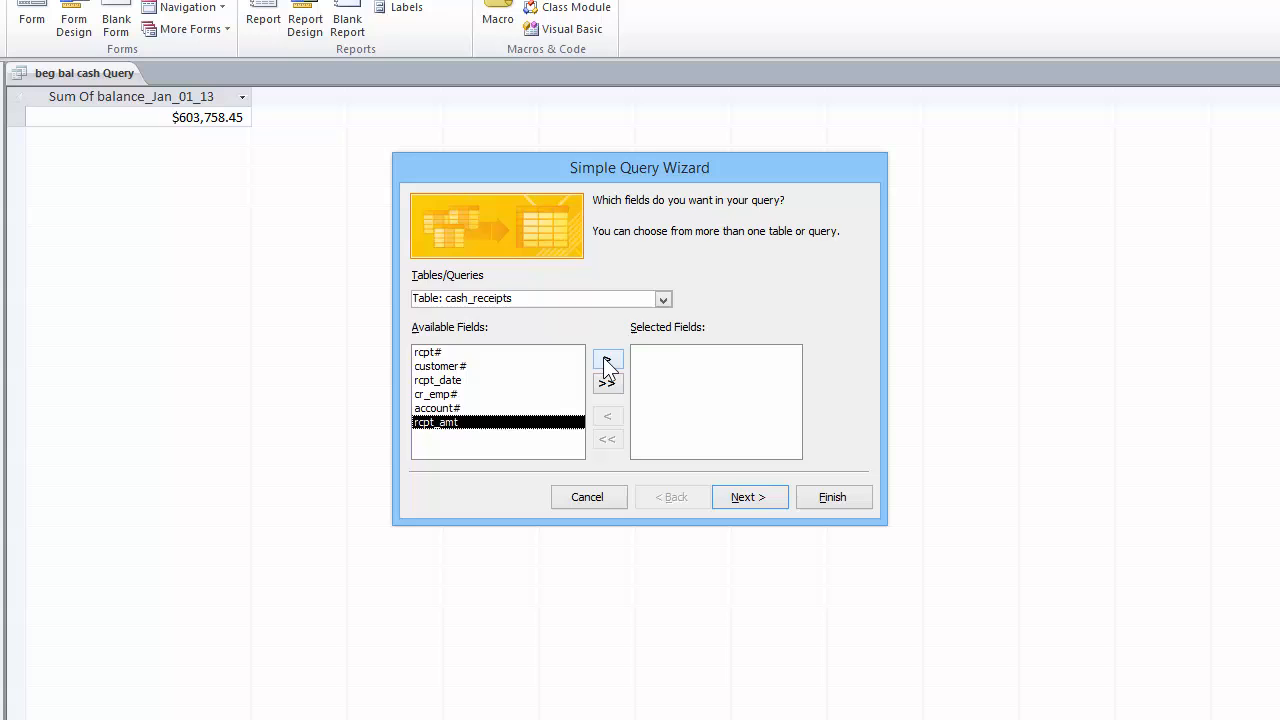
click(605, 359)
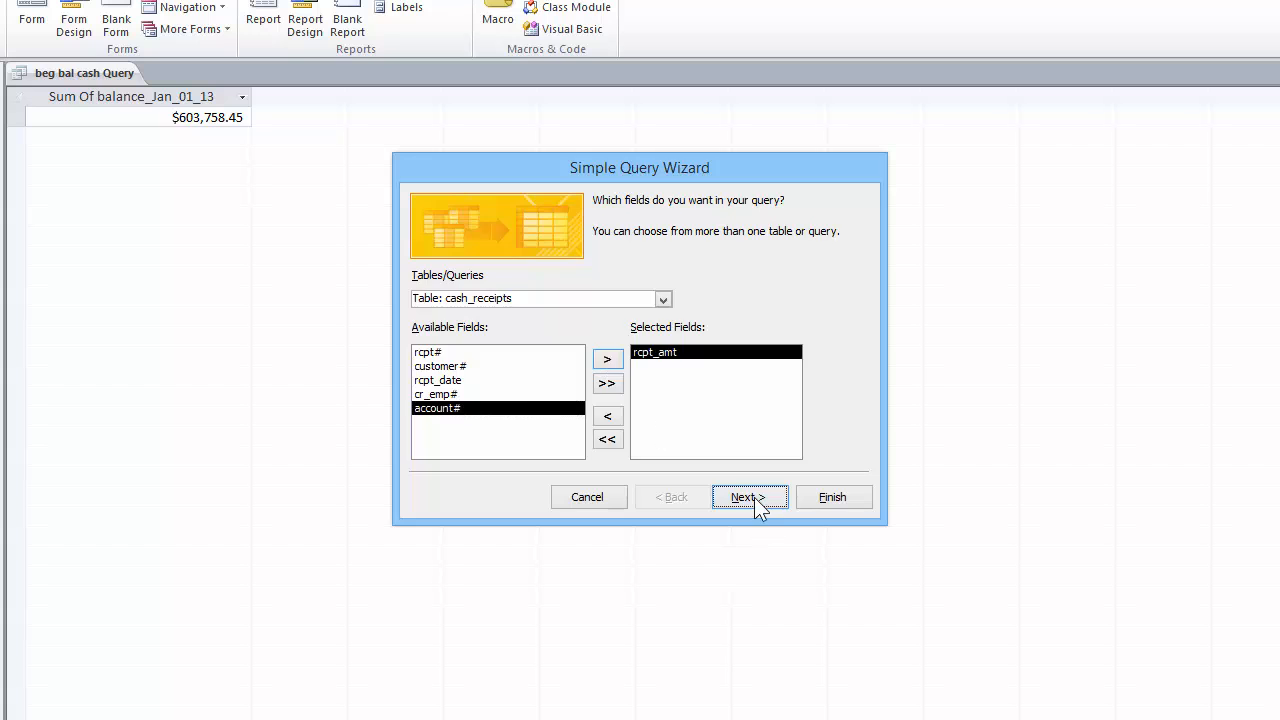
Step: Make the receipts query a summary query that calculates the Sum of rcpt_amt
click(755, 499)
click(607, 250)
click(645, 284)
click(579, 260)
click(815, 211)
Step: Title the query "q1 cash_receipts Query" and finish the wizard, opening the query to view its information
click(749, 498)
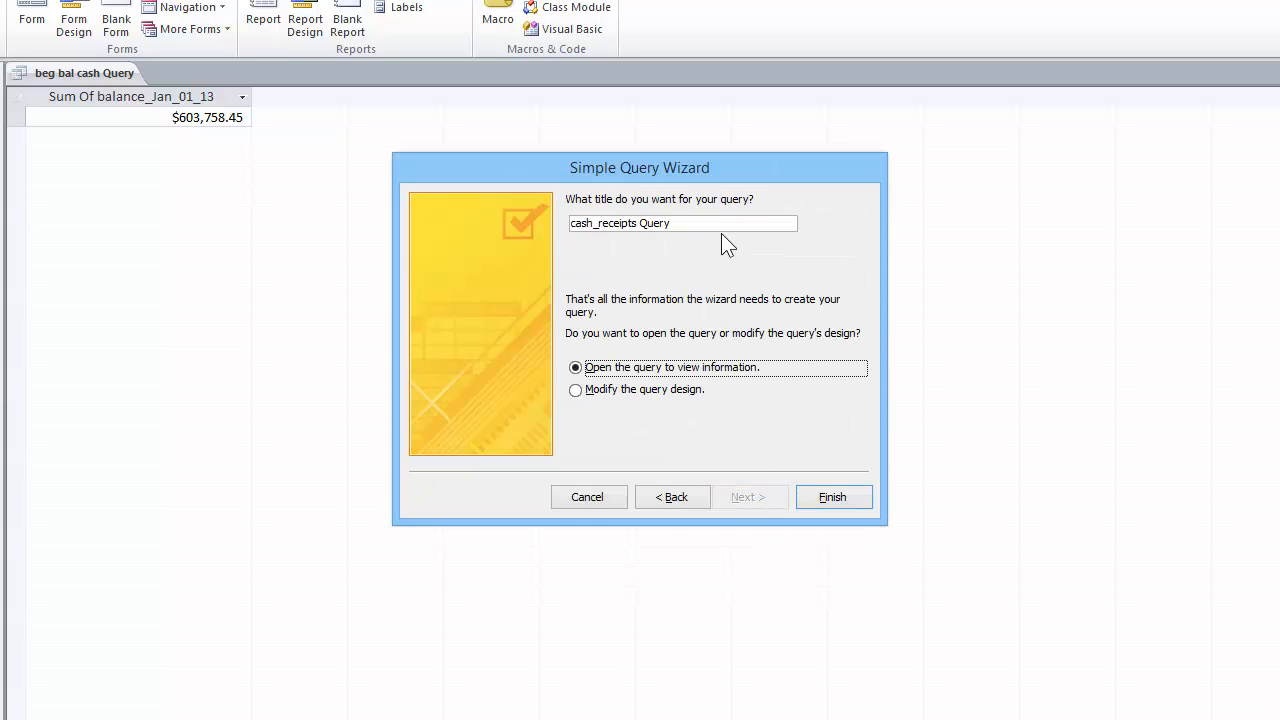
key(Home)
text(q1)
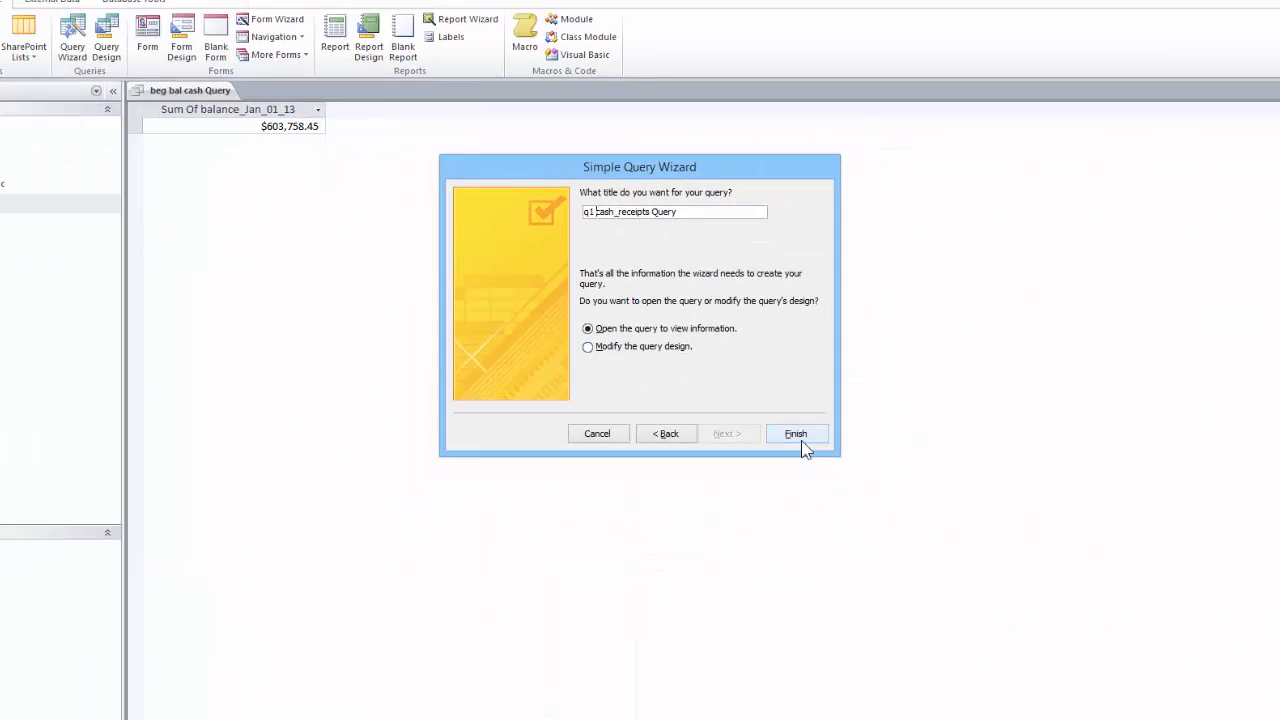
click(833, 497)
Step: Start a Simple Query Wizard query on the cash_disb_fishers table and include only its check_amt field
click(62, 164)
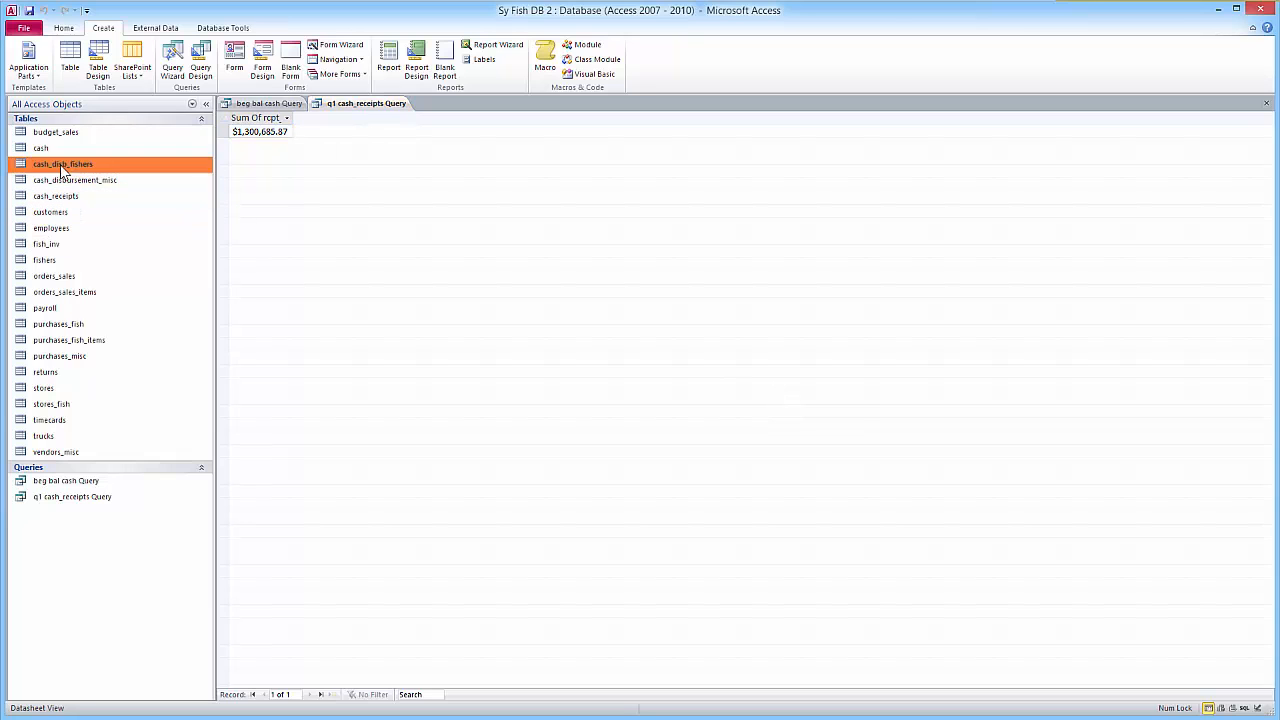
click(172, 66)
click(697, 393)
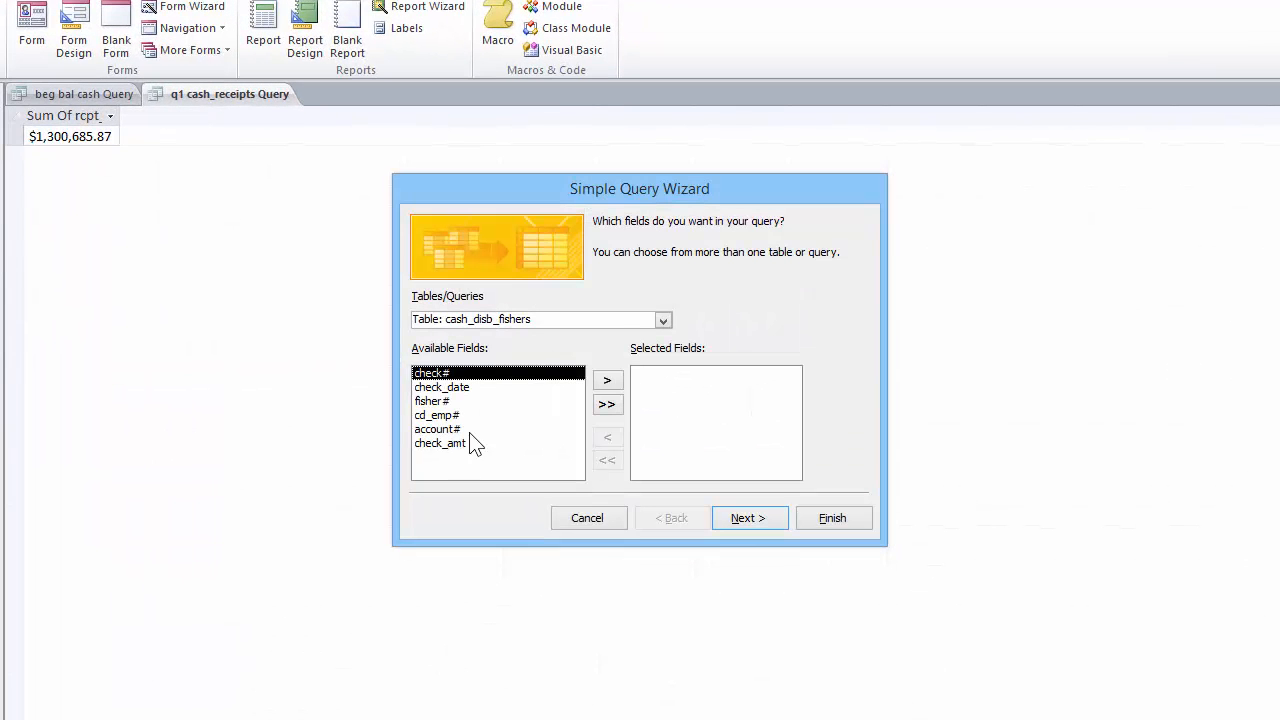
click(440, 443)
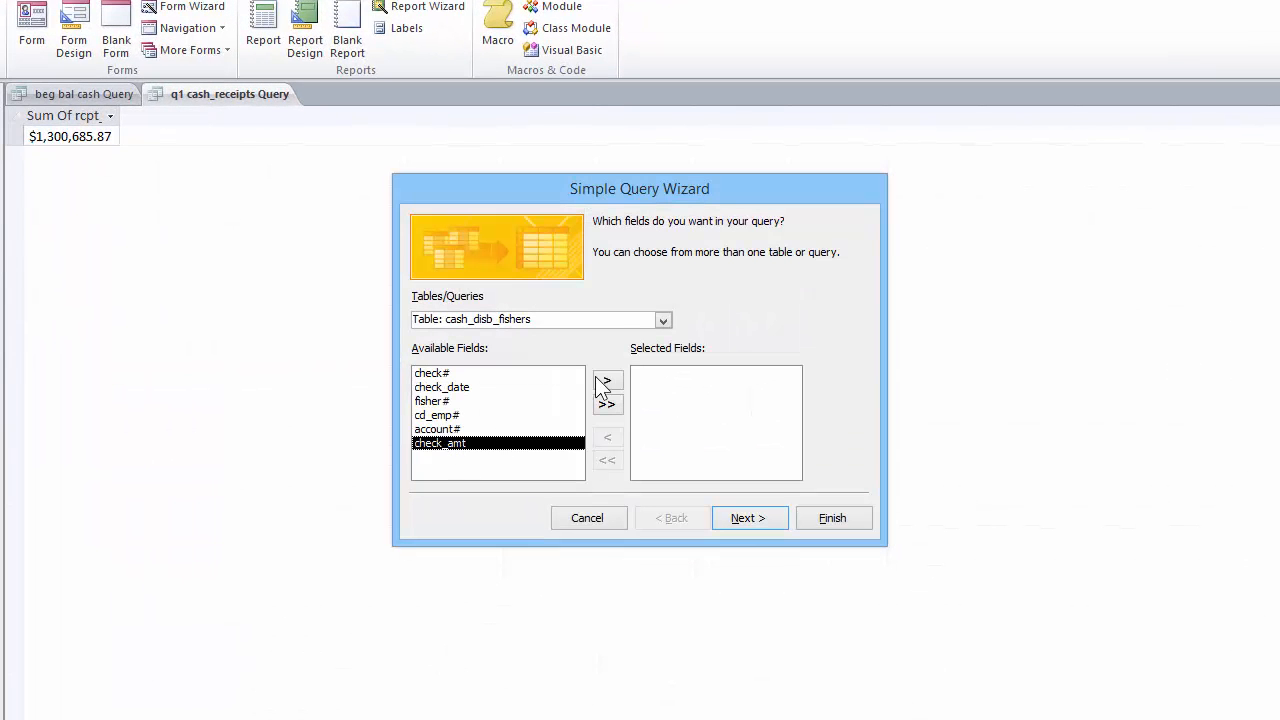
click(607, 380)
Step: Make the fisher disbursements query a summary query that calculates the Sum of check_amt
click(749, 518)
click(584, 274)
click(643, 300)
click(580, 280)
click(815, 234)
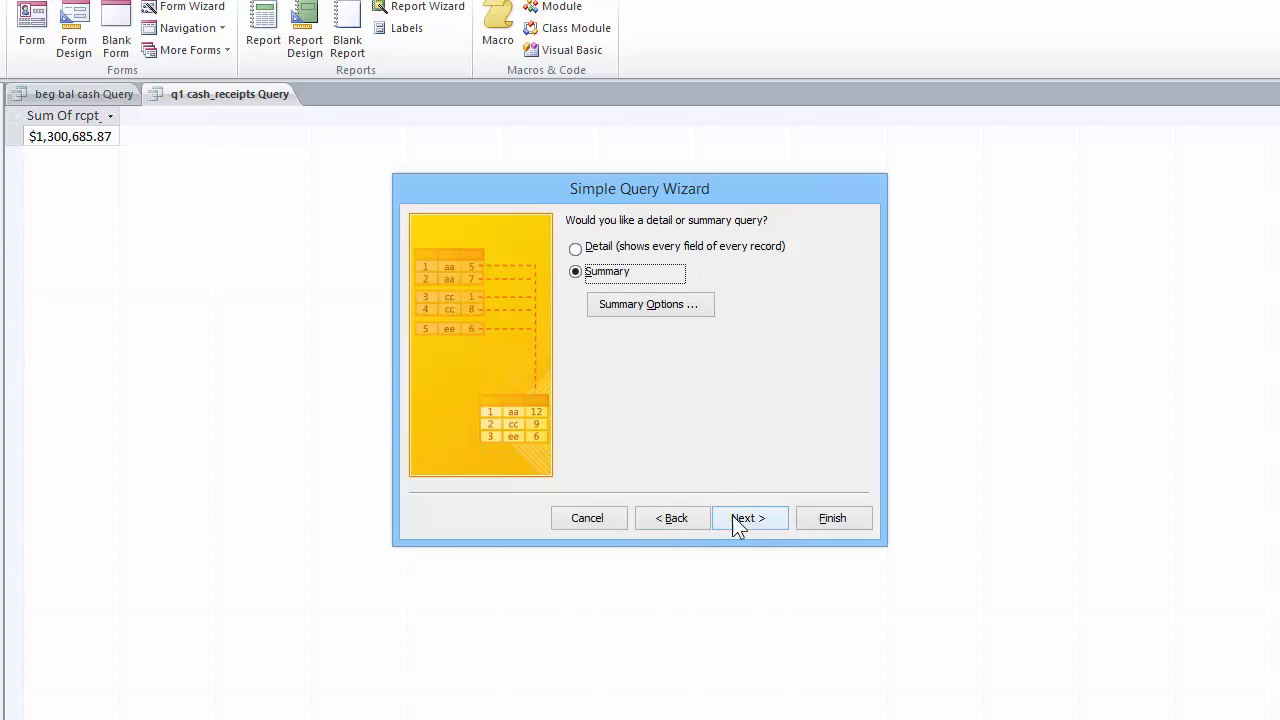
Step: Title the query "q1 cash_disb_fishers Query" and finish the wizard, opening the query to view its information
click(735, 517)
click(571, 244)
text(q1 cash_disb_fishers Query)
click(833, 518)
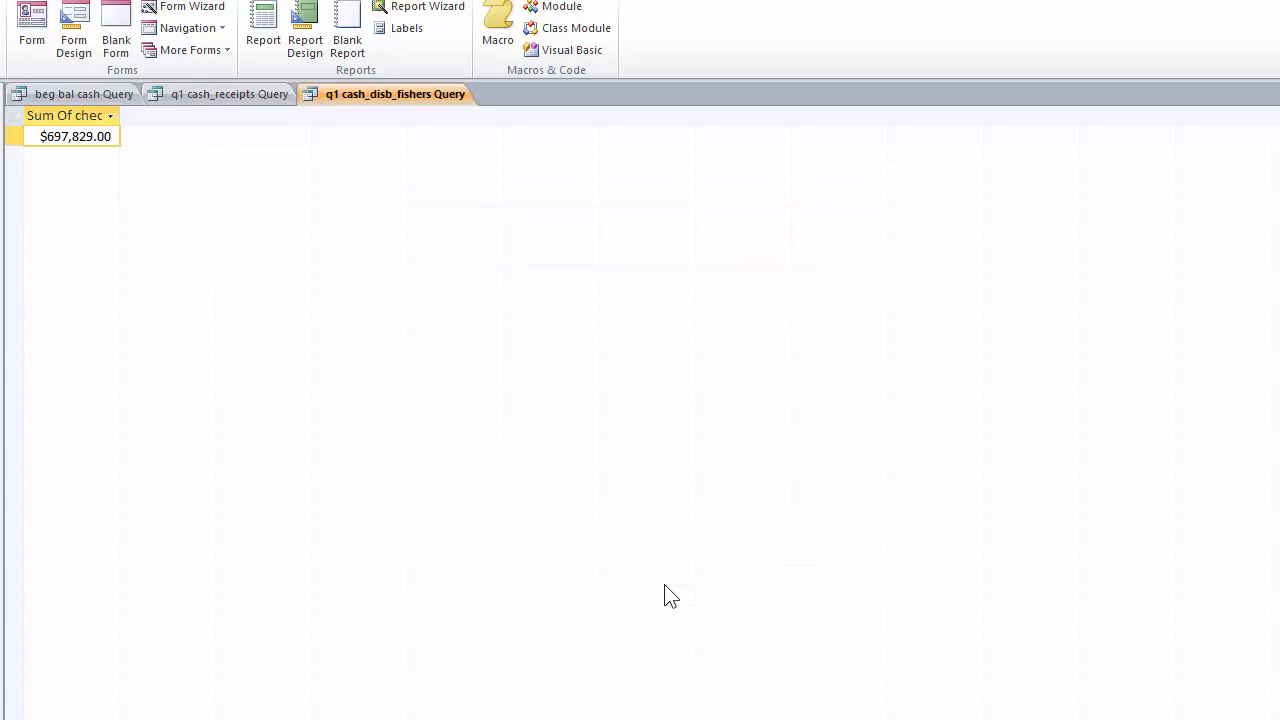
Step: Start a Simple Query Wizard query on the cash_disbursement_misc table and include only its cd_misc_amt field
click(729, 526)
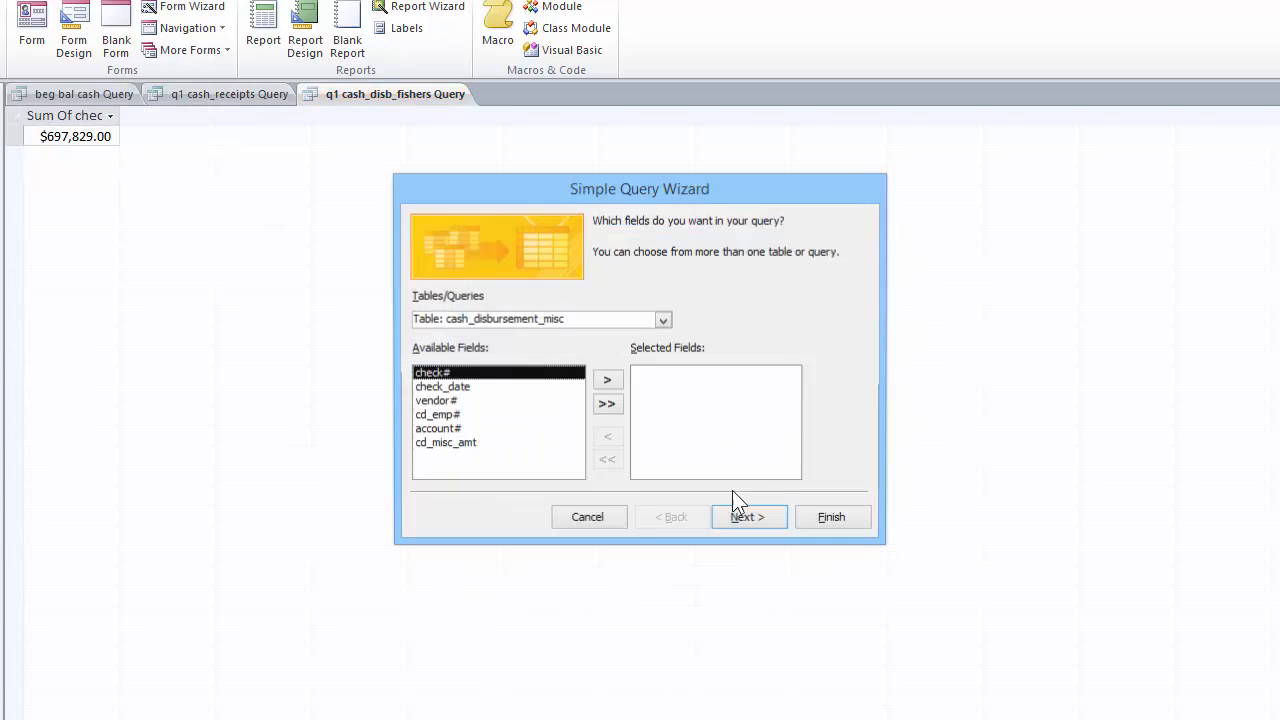
click(488, 449)
double_click(553, 449)
Step: Make the miscellaneous disbursements query a summary query that calculates the Sum of cd_misc_amt
click(748, 517)
click(575, 271)
click(648, 304)
click(580, 279)
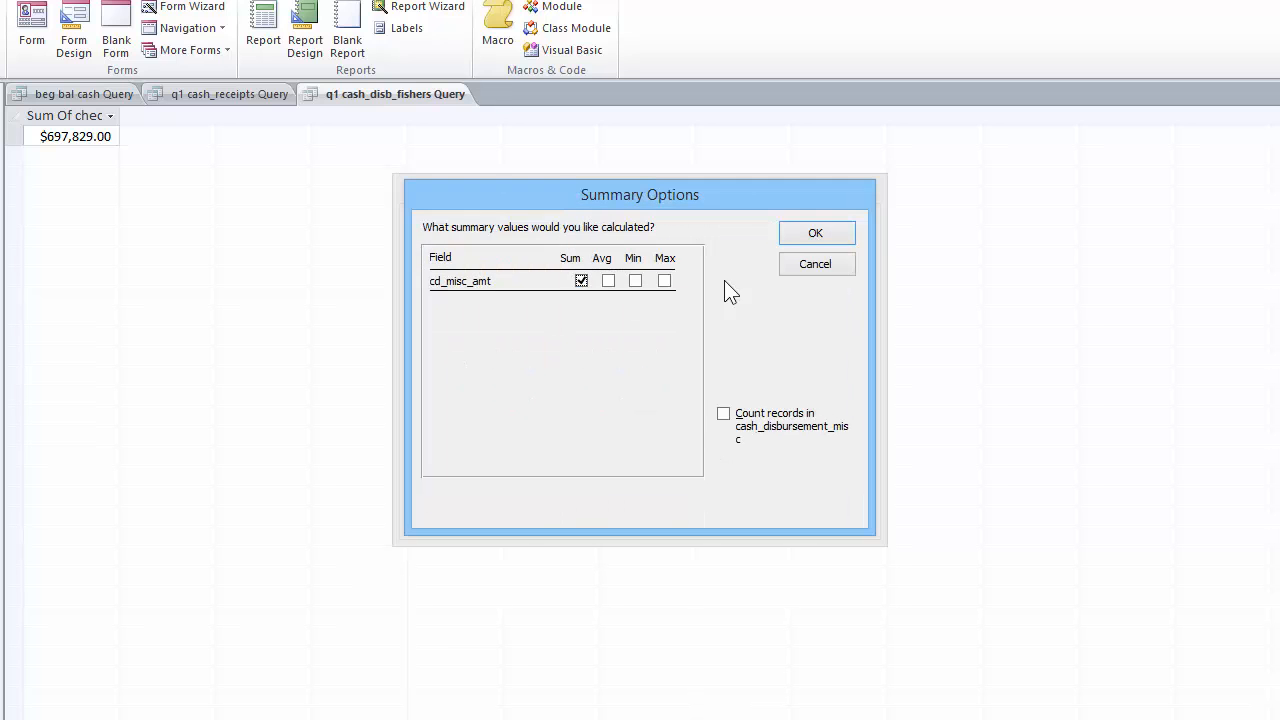
click(815, 233)
Step: Title the query "q1 cash_disbursement_misc Query" and finish the wizard, opening the query to view its information
click(722, 521)
click(578, 241)
text(q1 cash_disbursement_misc Query)
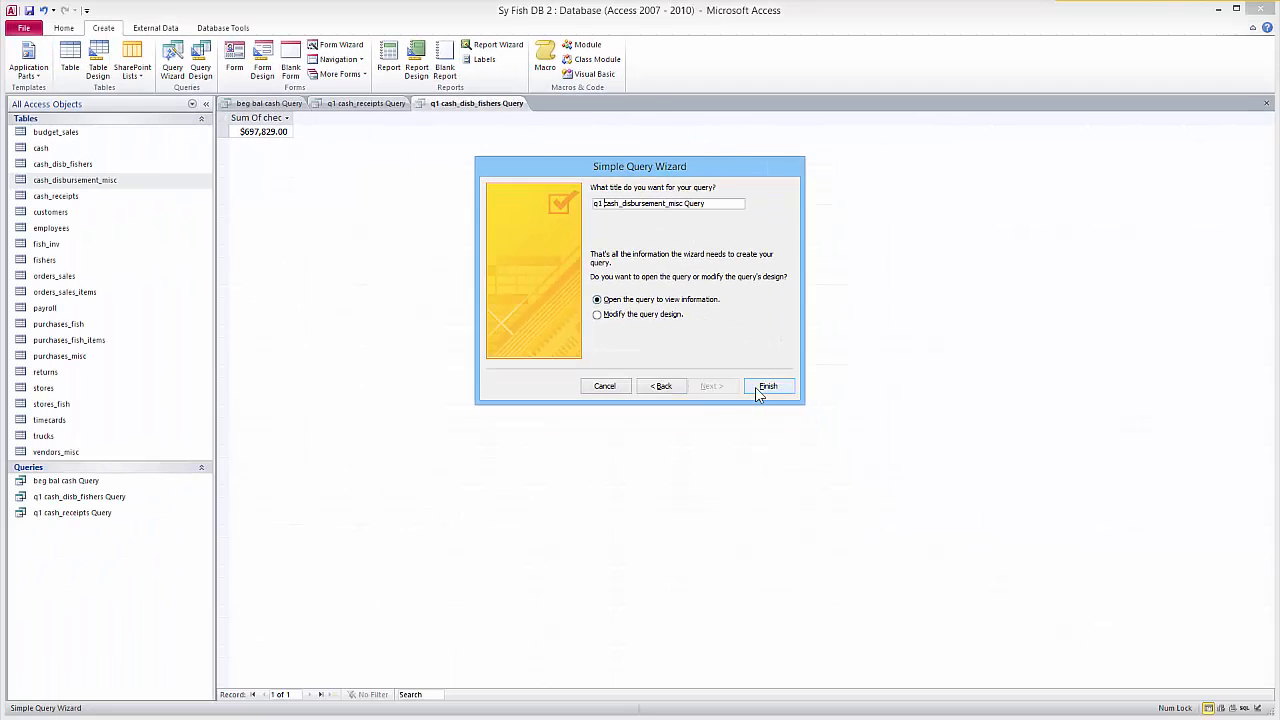
click(833, 518)
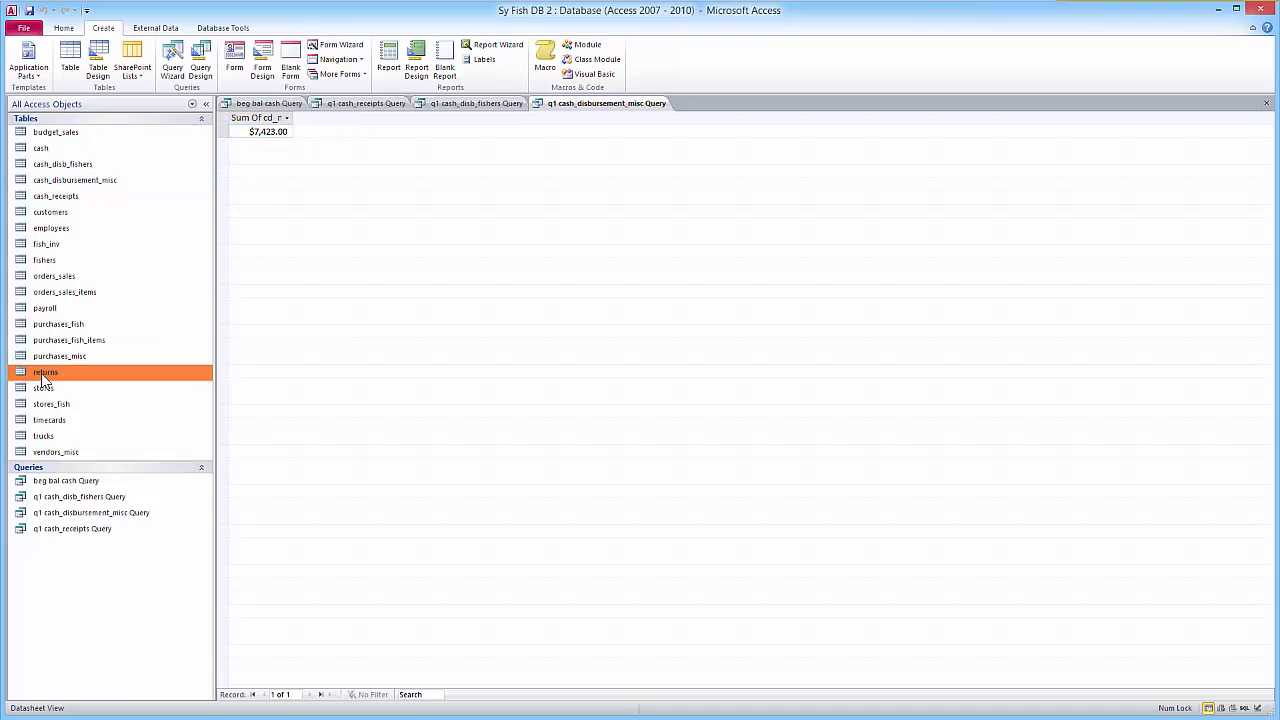
Step: Start a Simple Query Wizard query on the returns table and include only its return_amt field
click(172, 62)
click(693, 396)
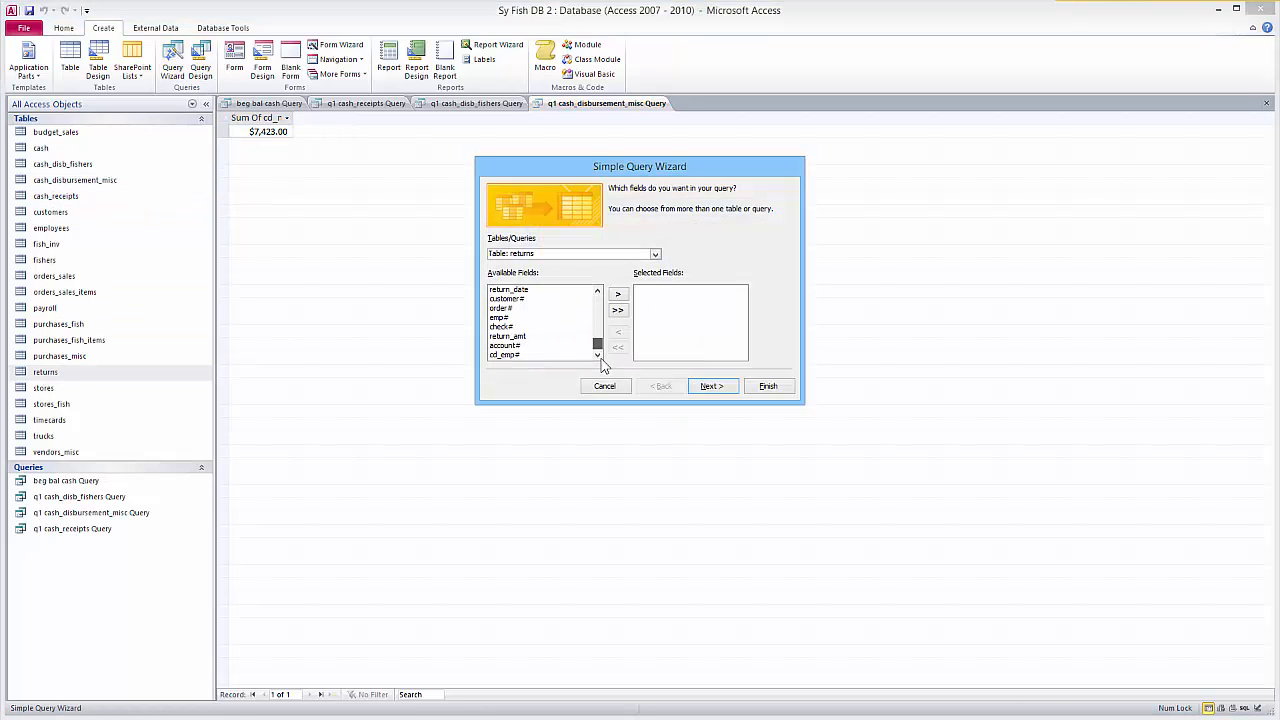
click(602, 320)
click(513, 350)
click(618, 296)
Step: Make the returns query a summary query that calculates the Sum of return_amt
click(712, 386)
click(599, 222)
click(648, 243)
click(600, 227)
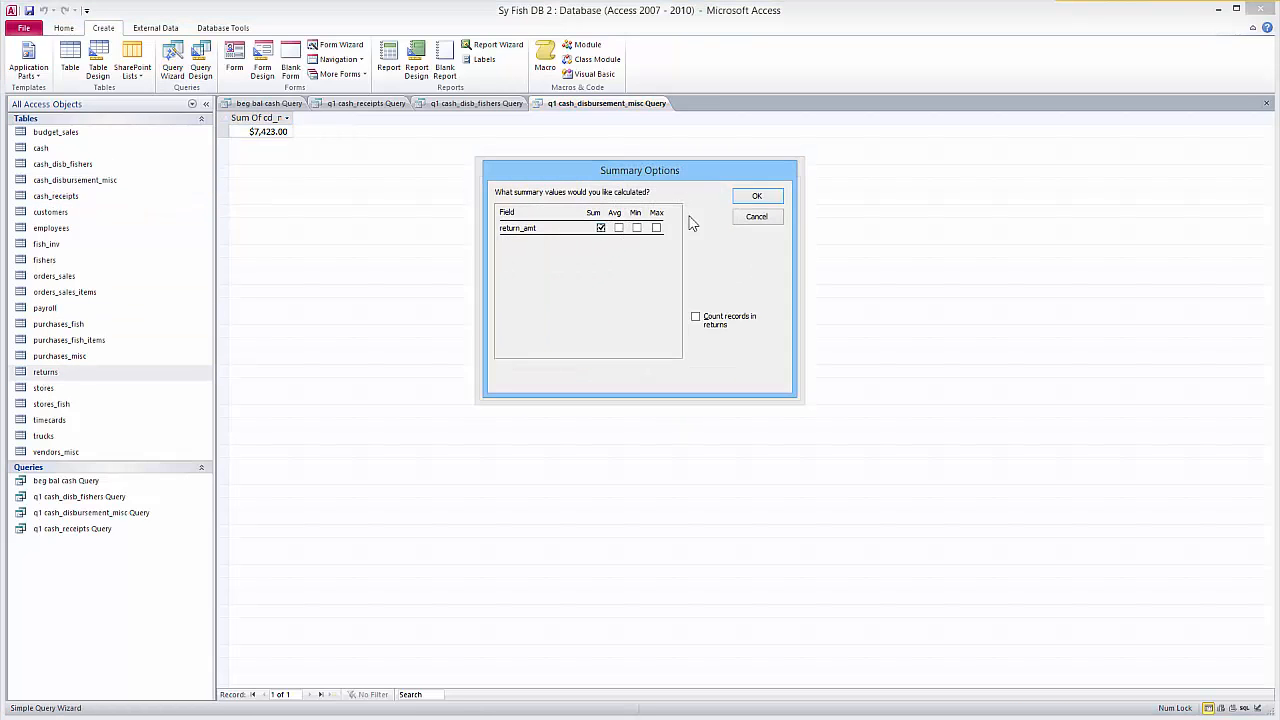
click(757, 197)
Step: Title the query "q1 returns Query" and finish the wizard, opening the query to view its information
click(715, 386)
click(595, 204)
text(q1 returns Query)
click(768, 386)
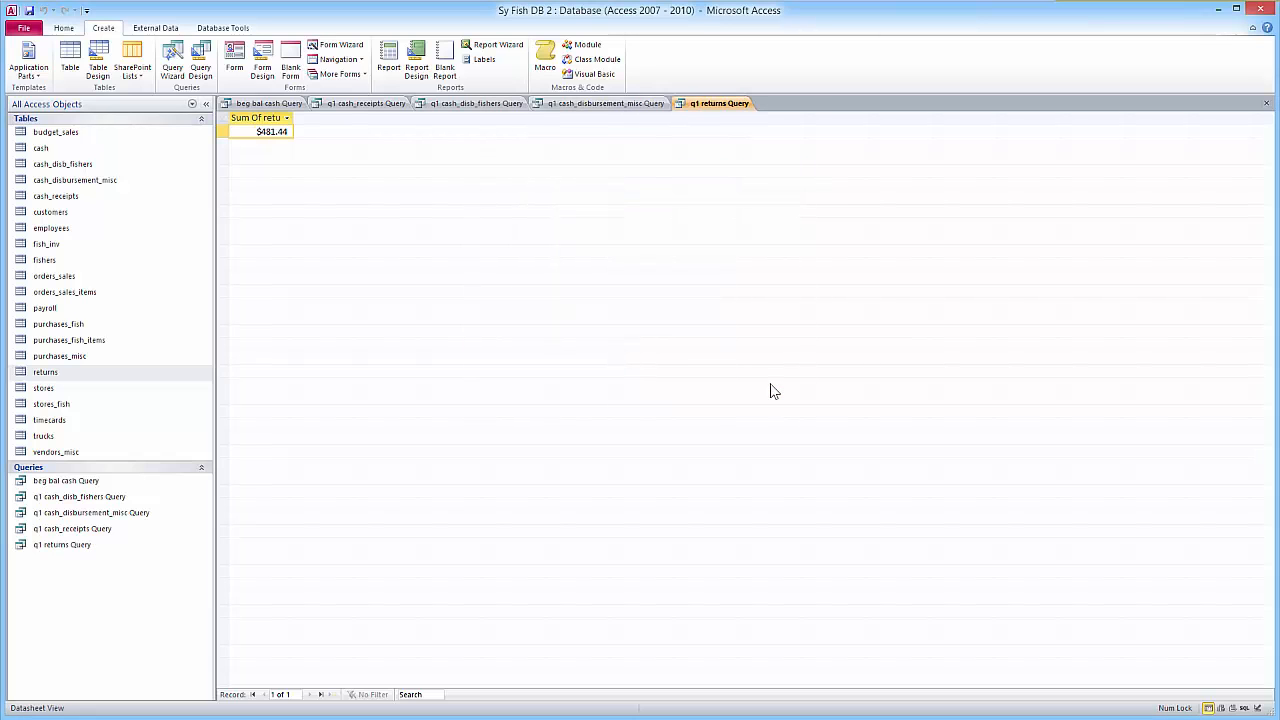
Step: Start a Simple Query Wizard query on the payroll table and include only its net_pay field
click(47, 309)
click(173, 62)
click(693, 396)
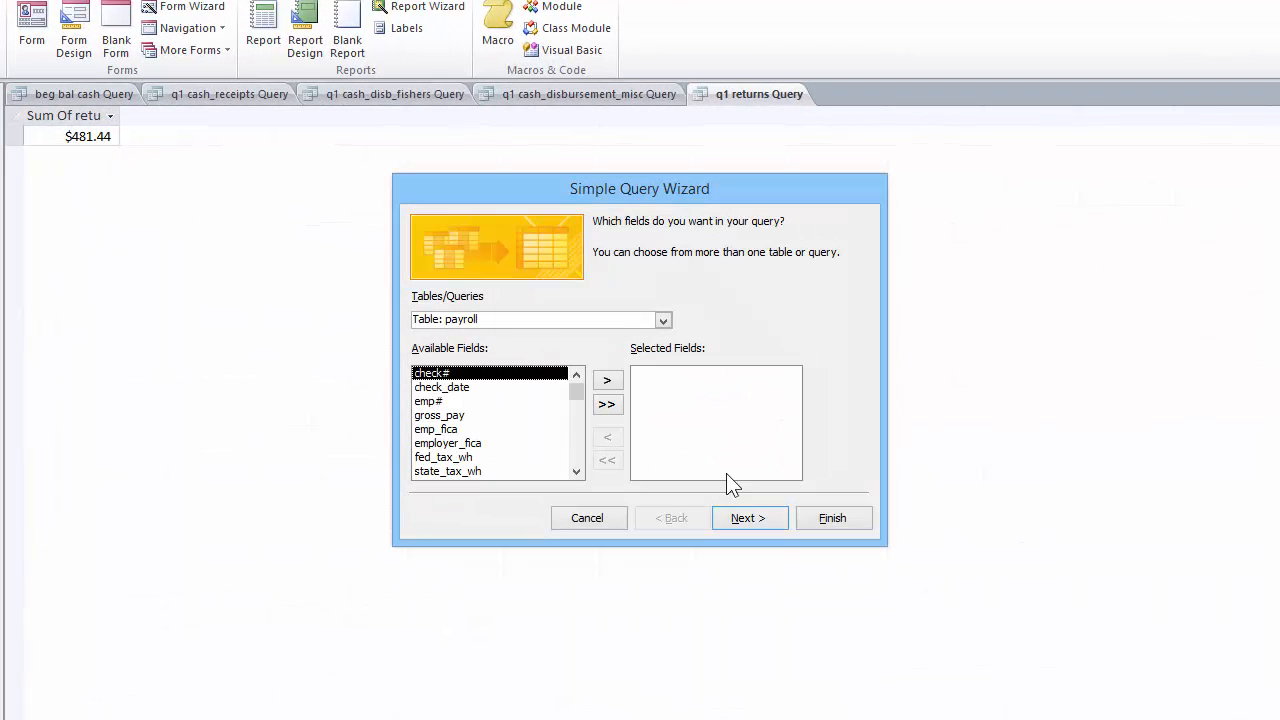
drag(572, 397, 576, 459)
click(436, 429)
click(607, 380)
Step: Make the payroll query a summary query that calculates the Sum of net_pay
click(750, 518)
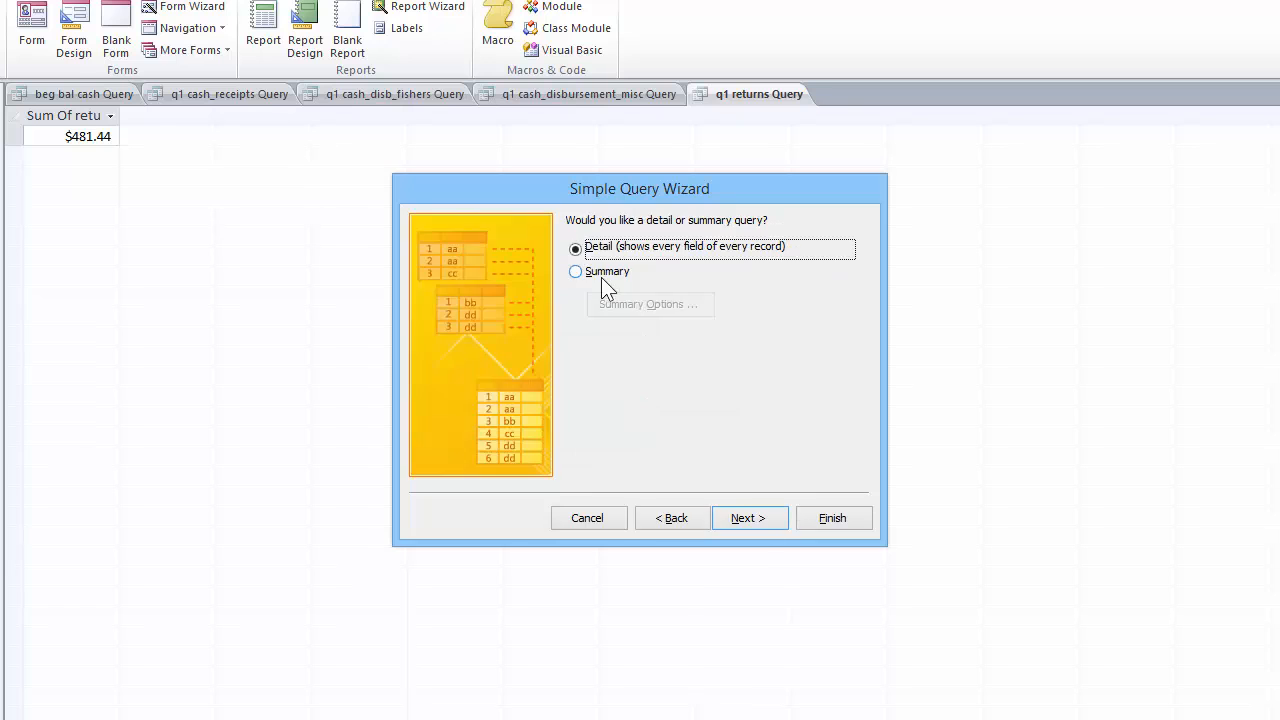
click(601, 277)
click(643, 301)
click(815, 232)
Step: Title the query "q1 payroll Query" and finish the wizard, opening the query to view its information
click(763, 519)
key(Home)
text(q1)
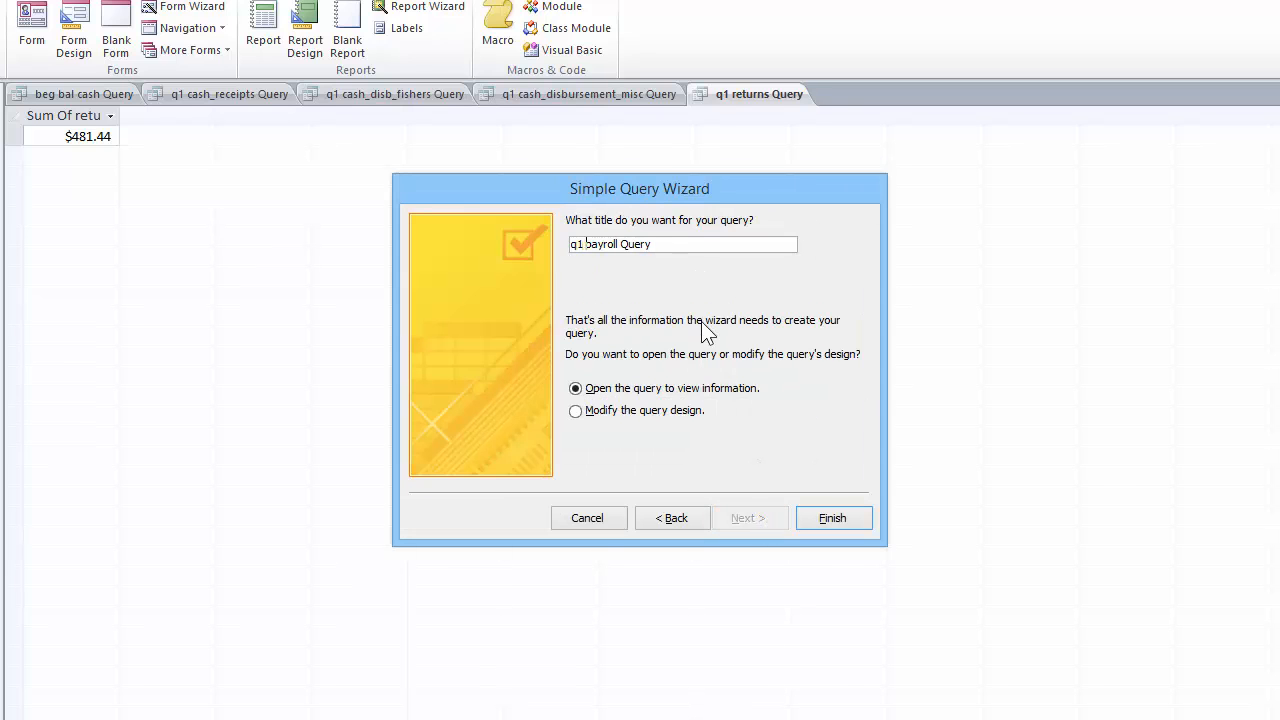
click(831, 517)
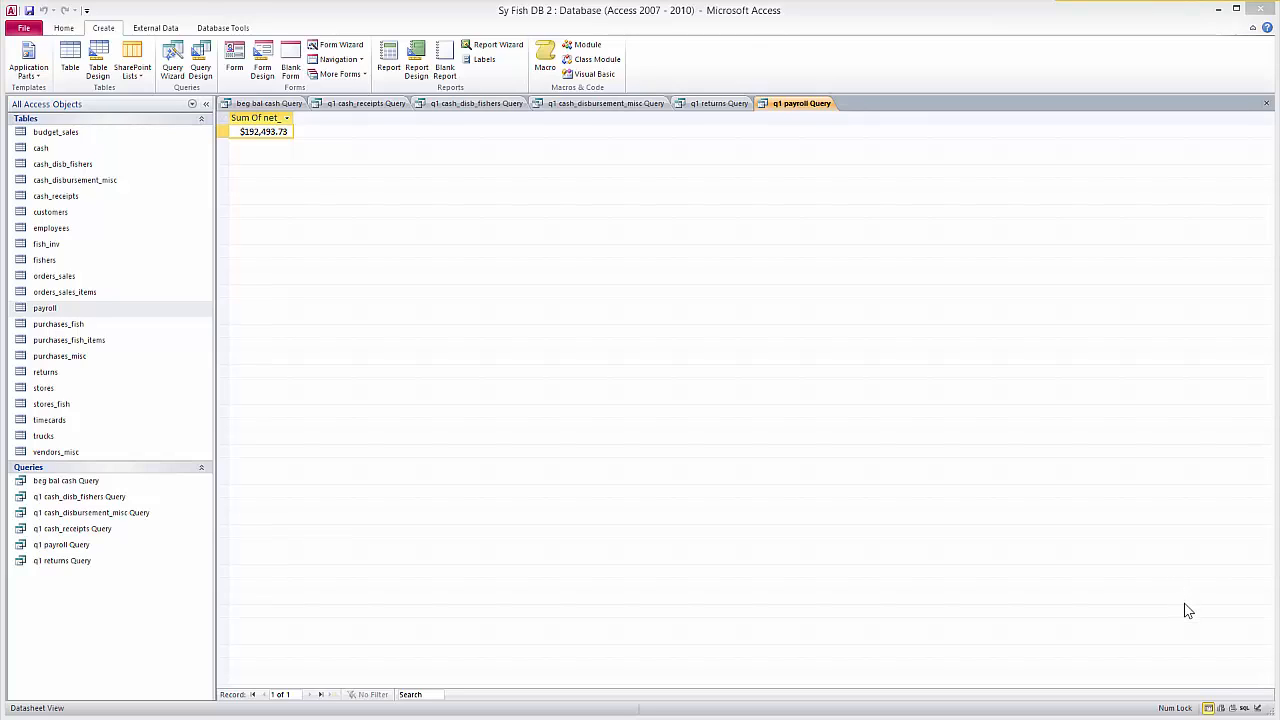
Step: Create a new query in Design View and add the beg bal cash query and all five q1 queries as its sources
click(166, 57)
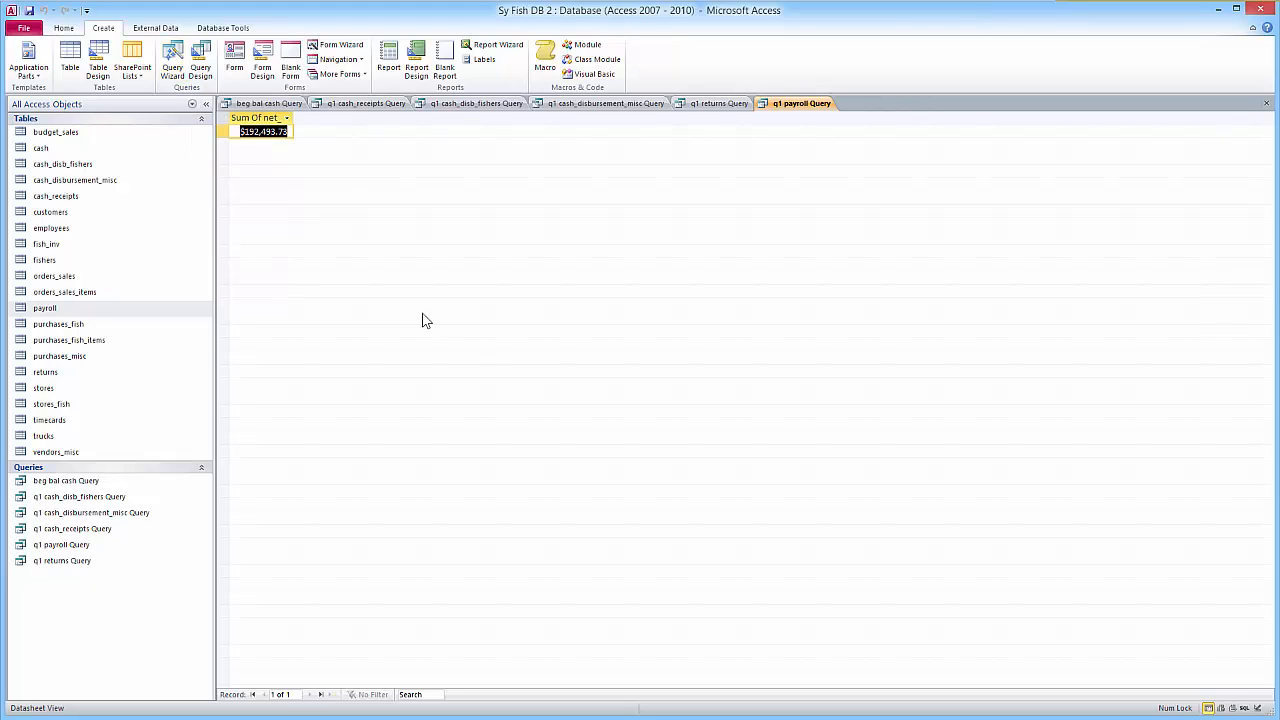
click(203, 68)
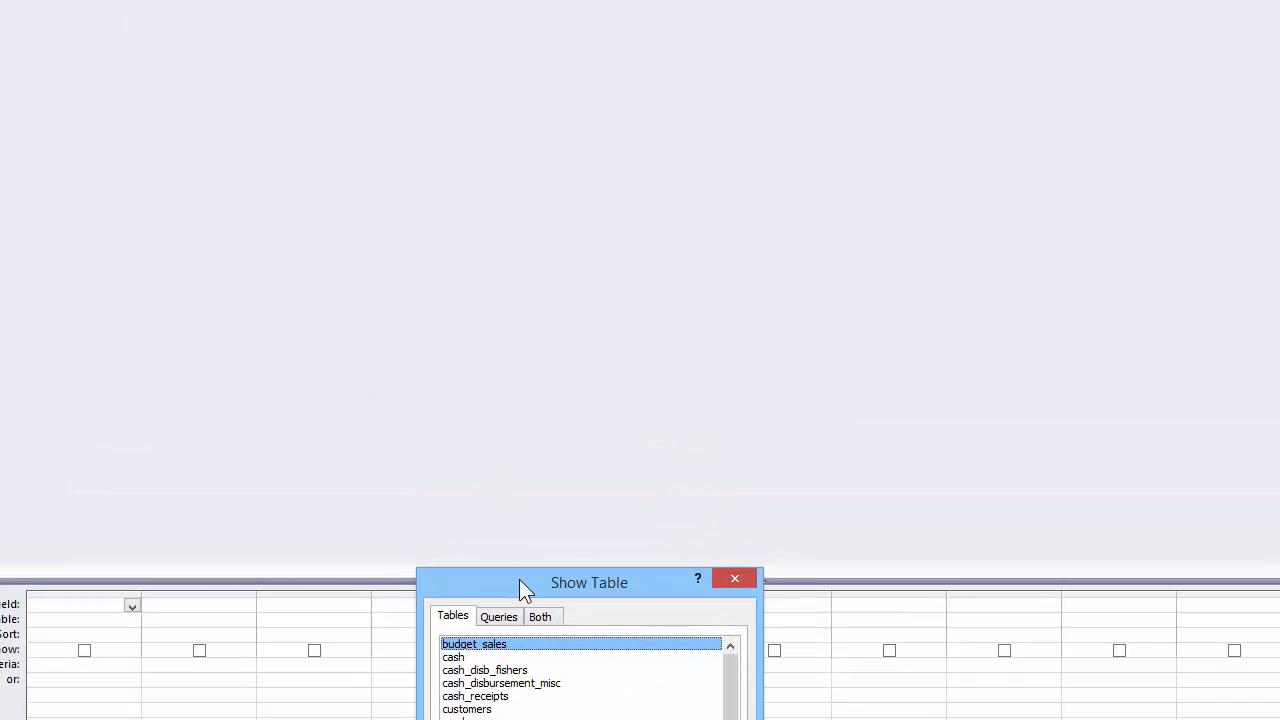
drag(519, 579, 745, 159)
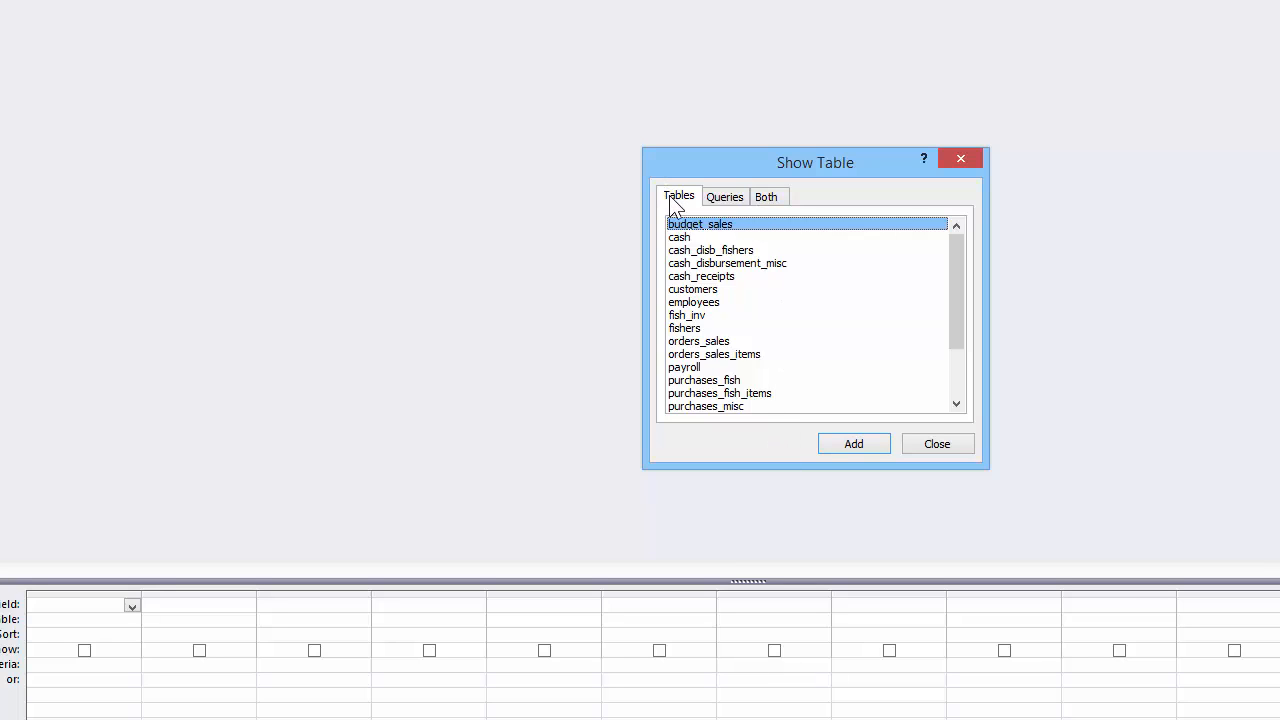
click(734, 198)
click(766, 199)
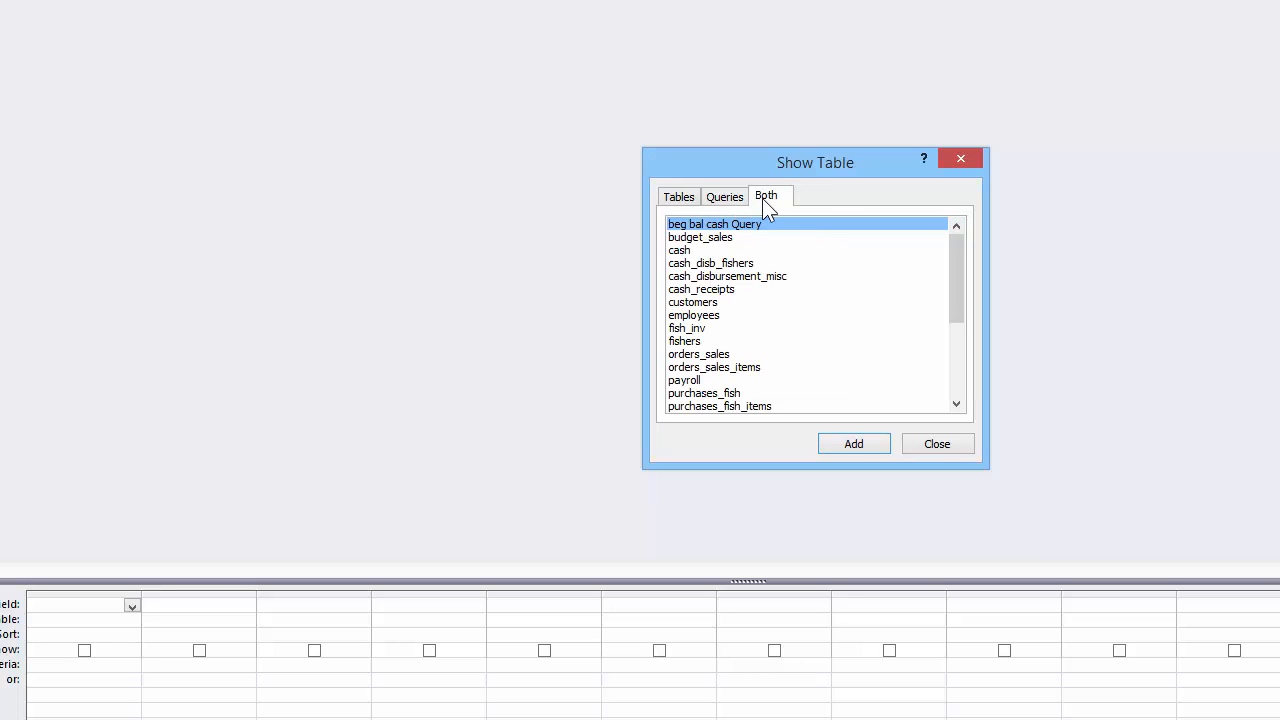
click(726, 198)
drag(712, 226, 764, 350)
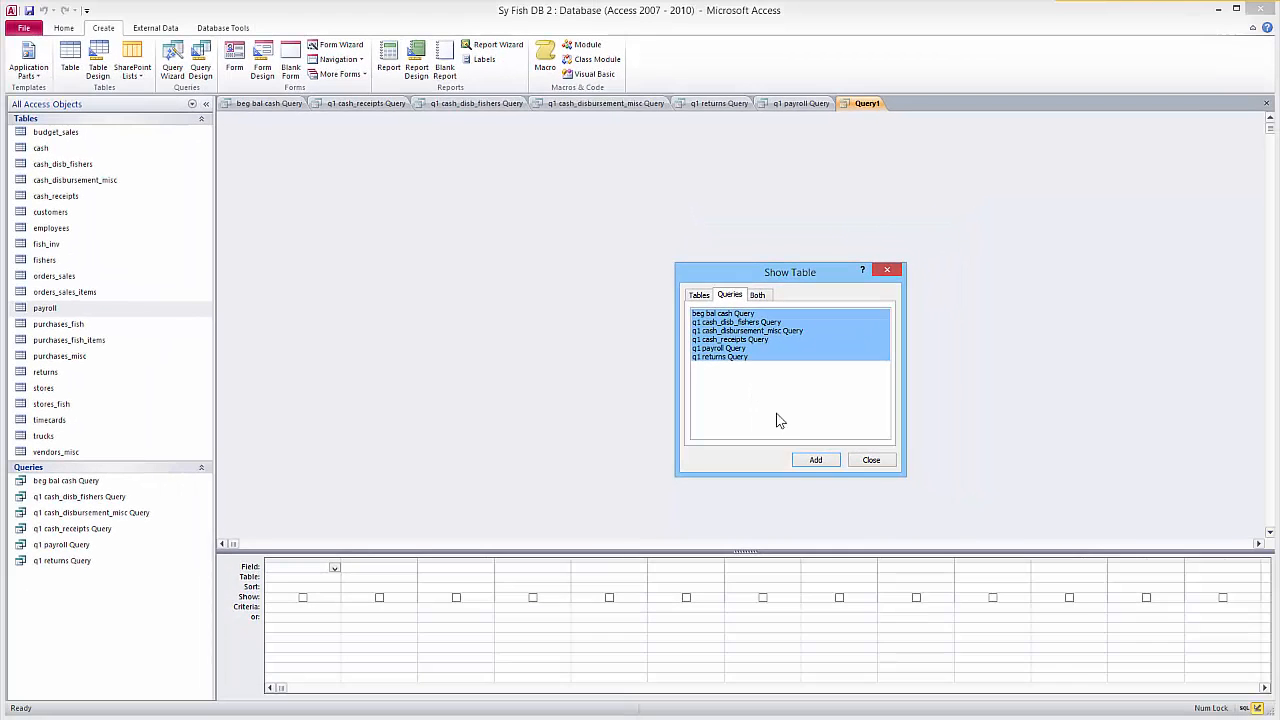
click(814, 459)
click(866, 461)
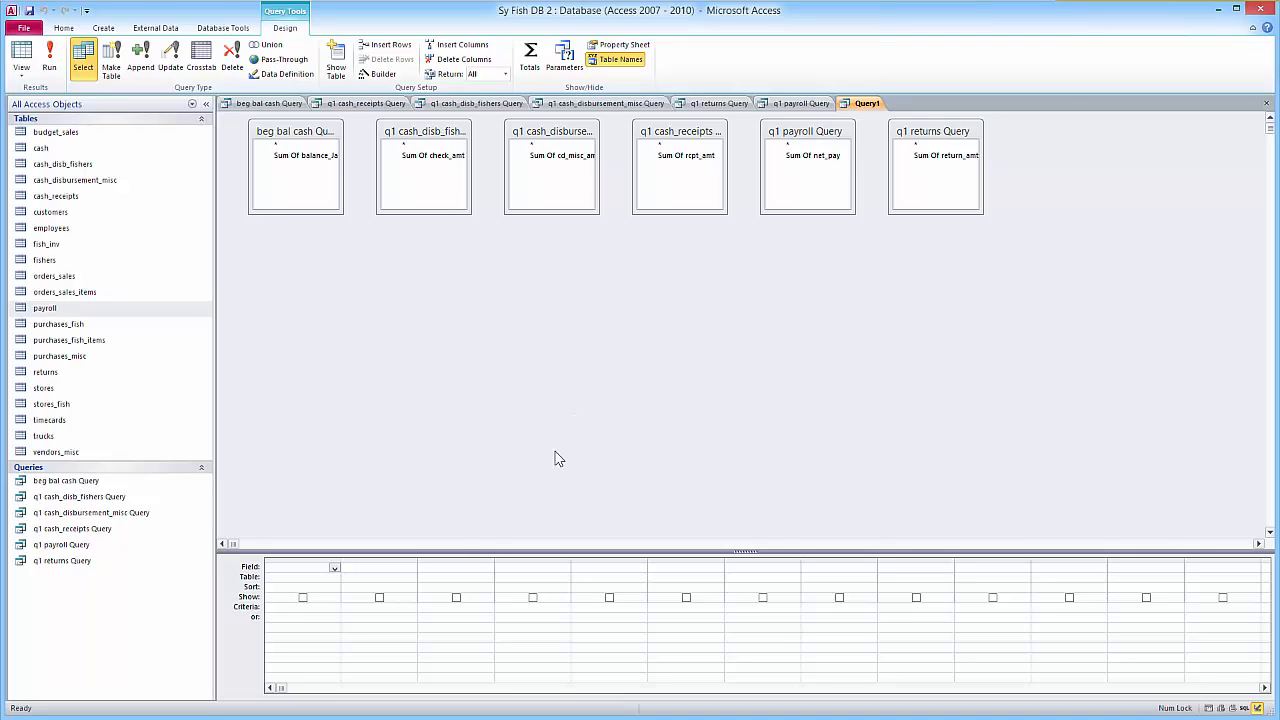
Step: Widen the first column of the design grid considerably and open the Expression Builder for its Field cell
drag(340, 566, 795, 566)
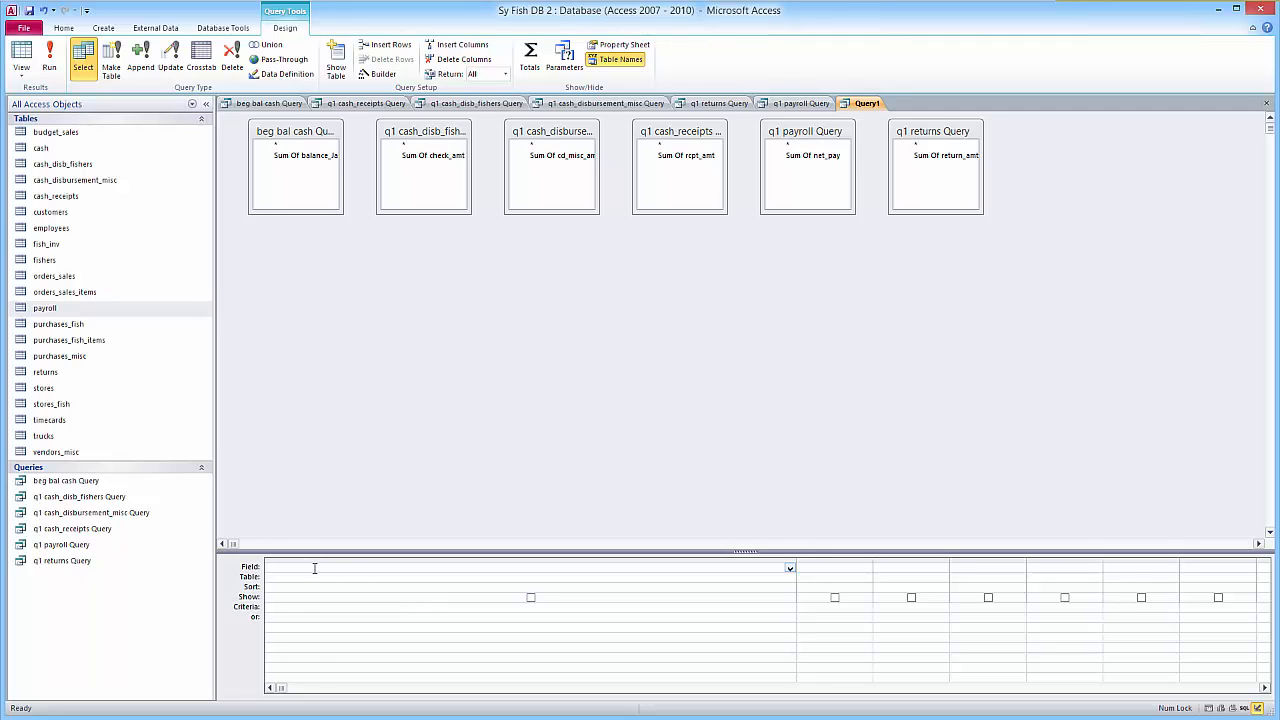
right_click(232, 570)
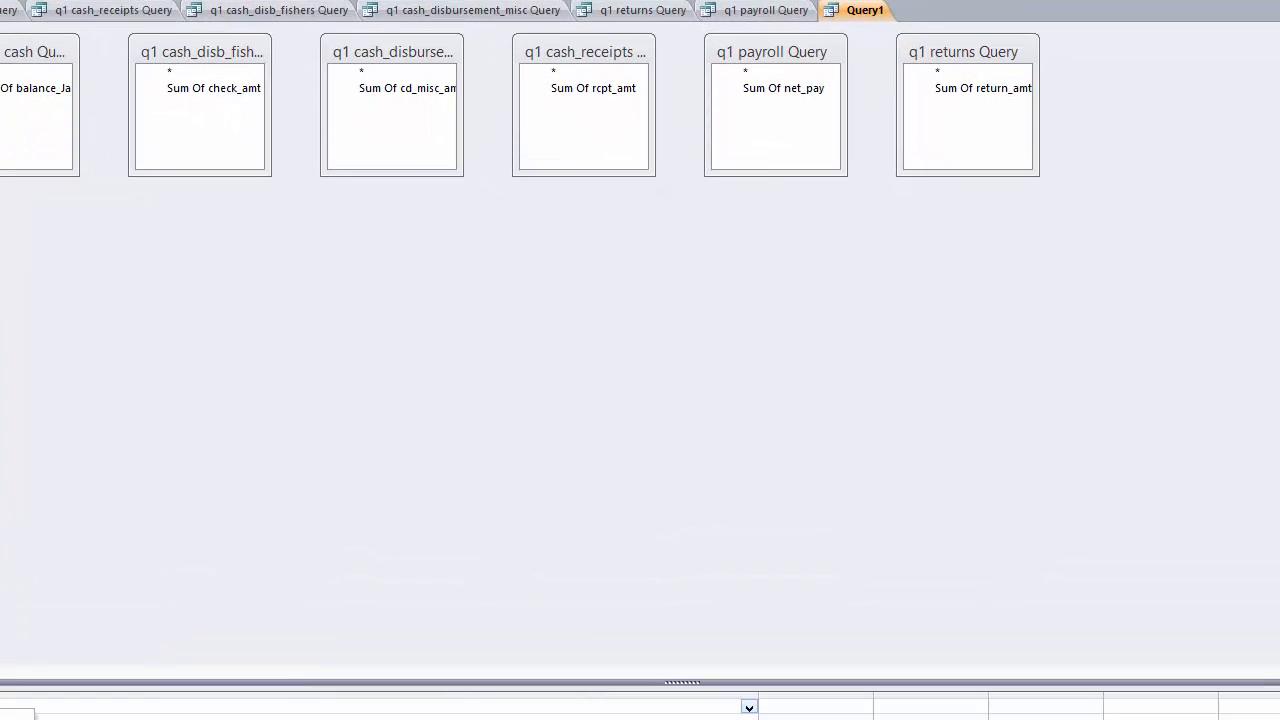
click(262, 656)
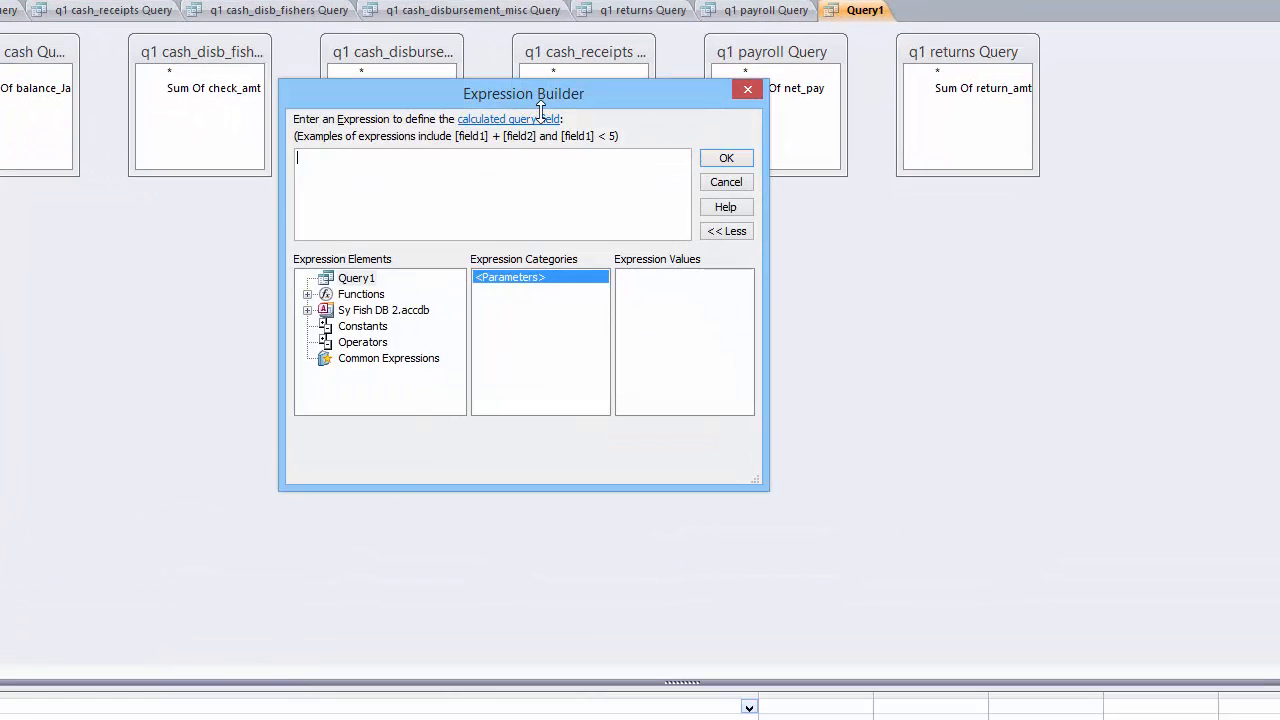
Step: Move the Expression Builder clear of the source queries and list the built-in functions in it
drag(535, 98, 733, 246)
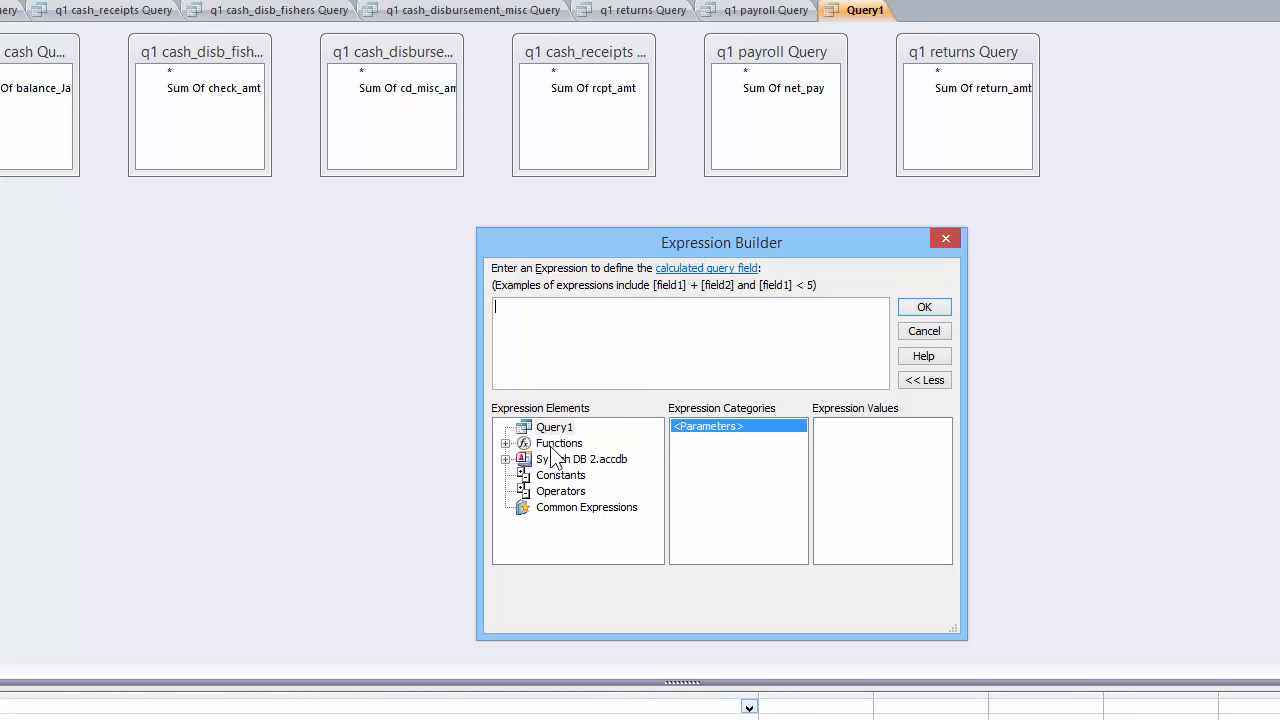
click(506, 443)
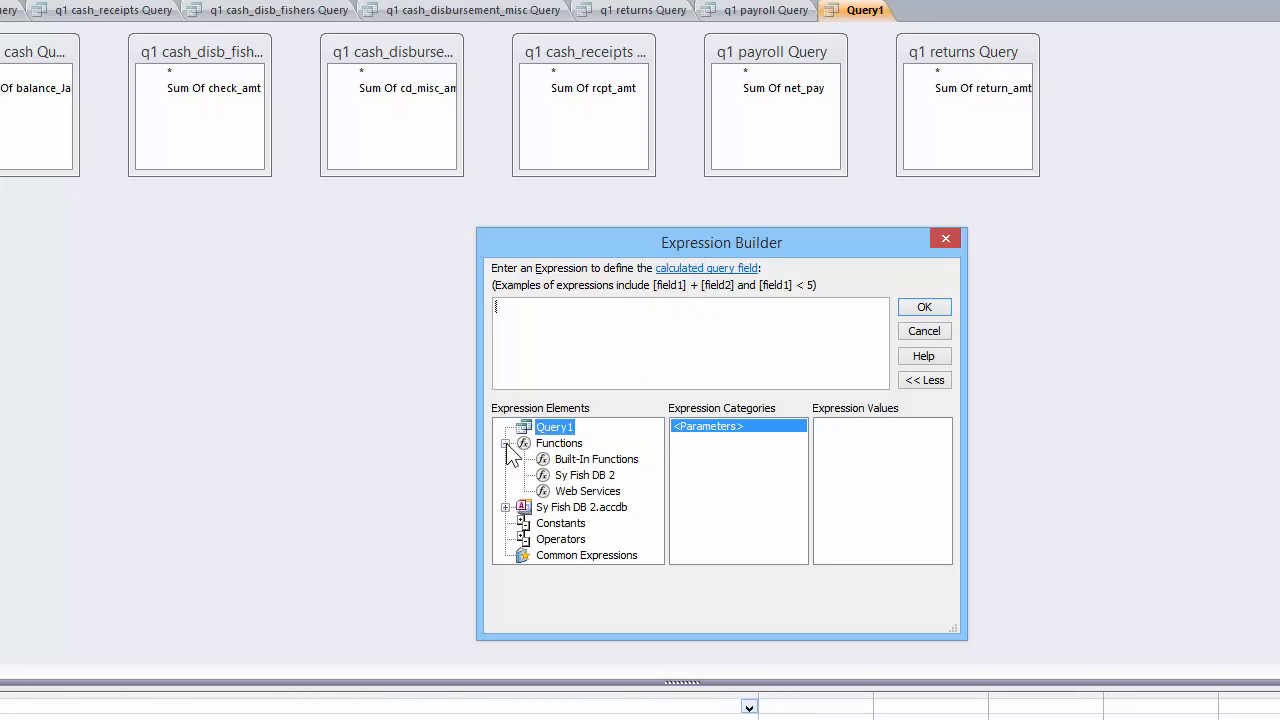
click(580, 461)
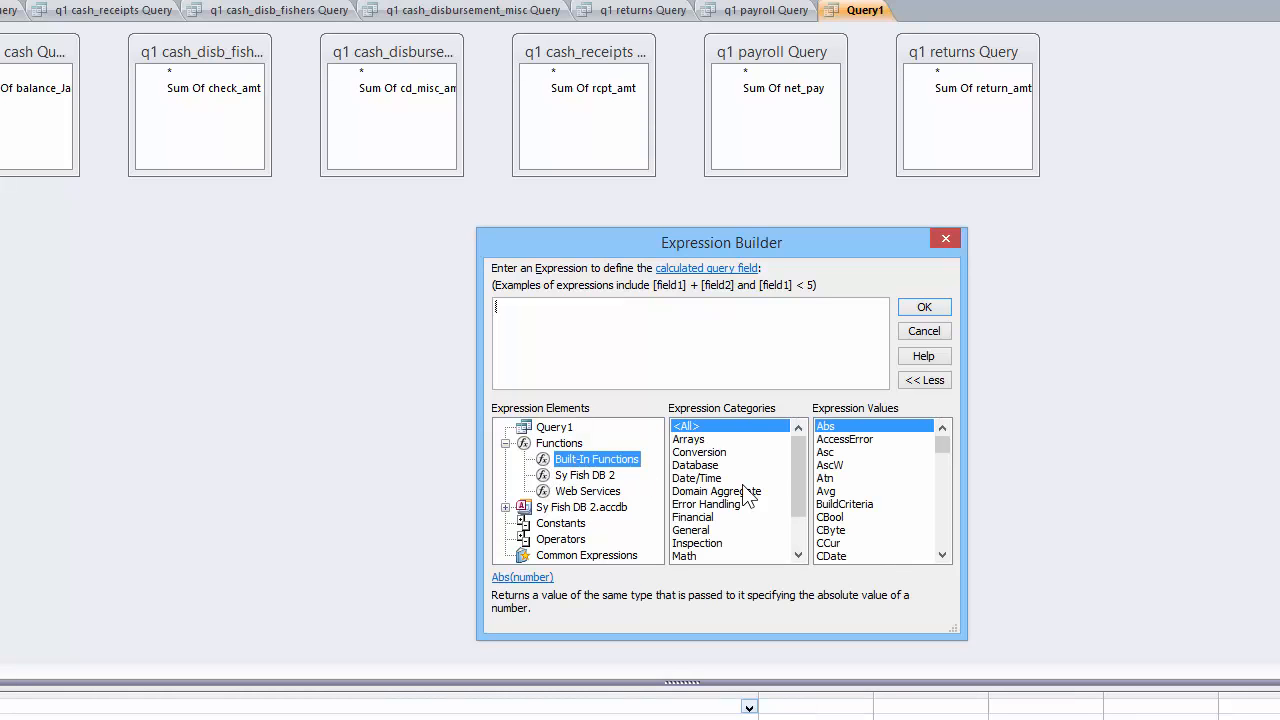
Step: Examine the Conversion, Math and Text categories of built-in functions and the functions each one offers
mouse_move(797, 478)
mouse_down()
mouse_move(795, 490)
mouse_move(795, 464)
mouse_up()
click(708, 441)
click(714, 452)
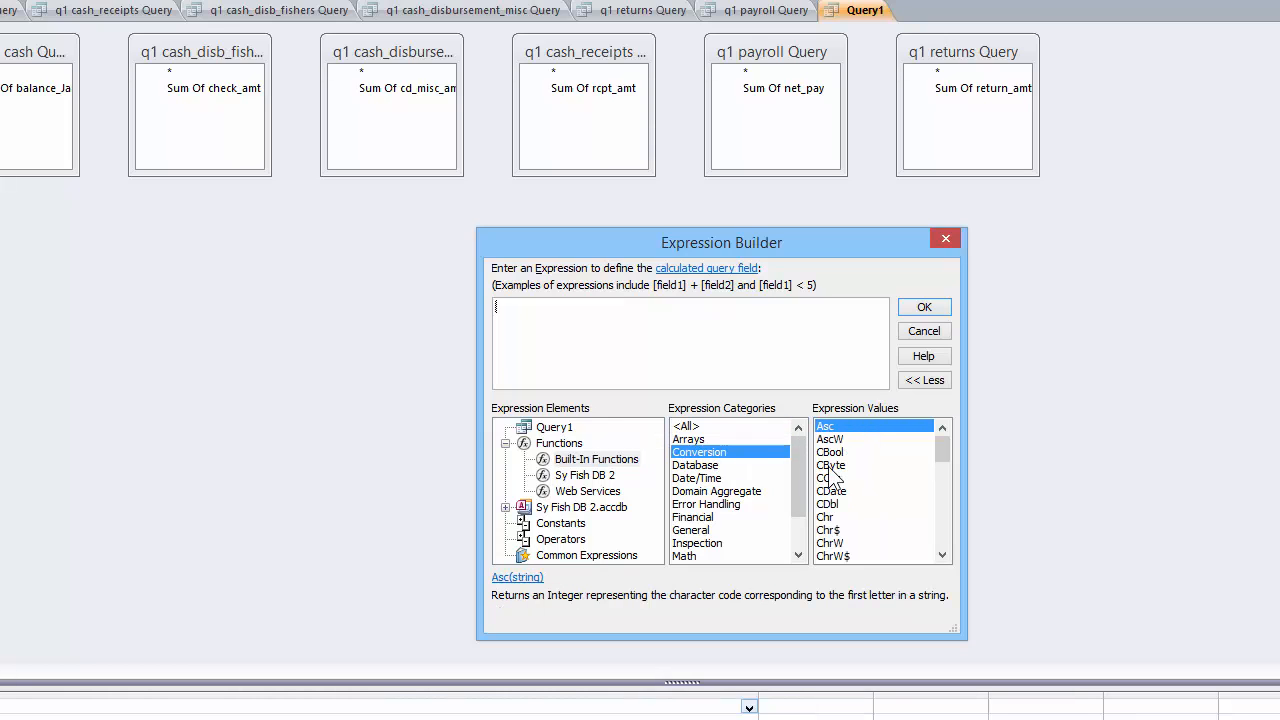
drag(946, 447, 943, 474)
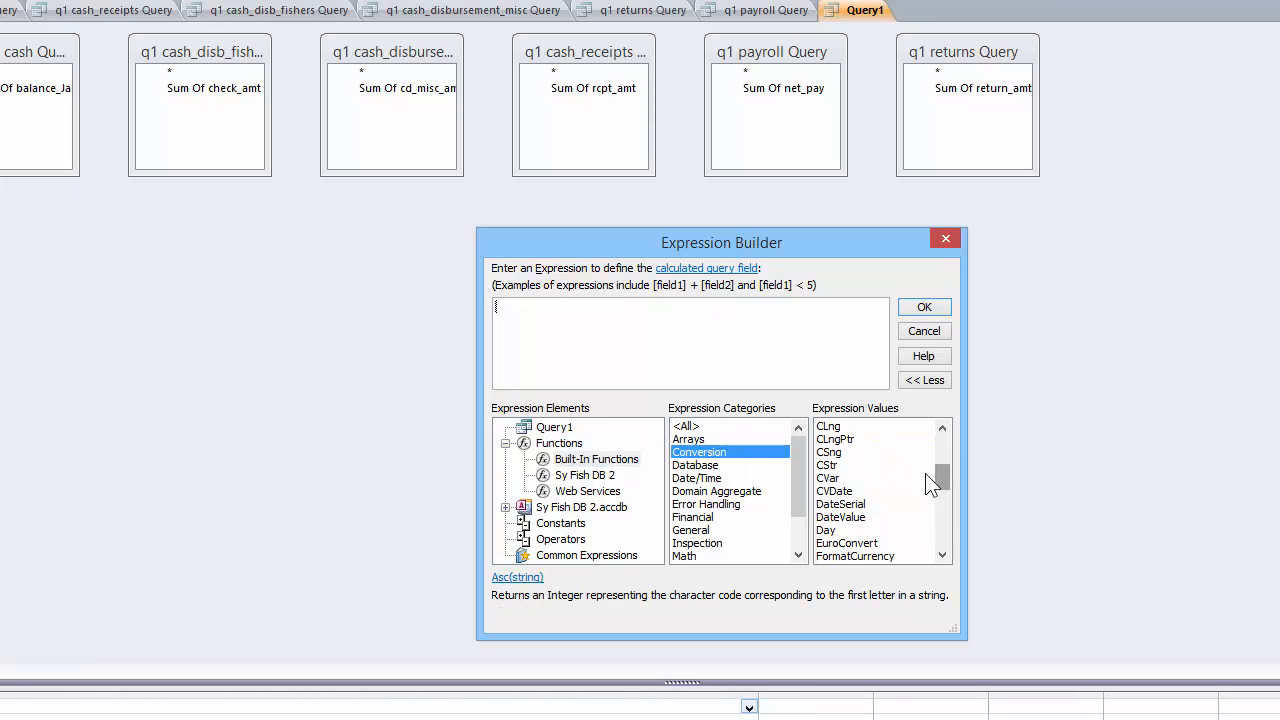
drag(797, 488, 797, 517)
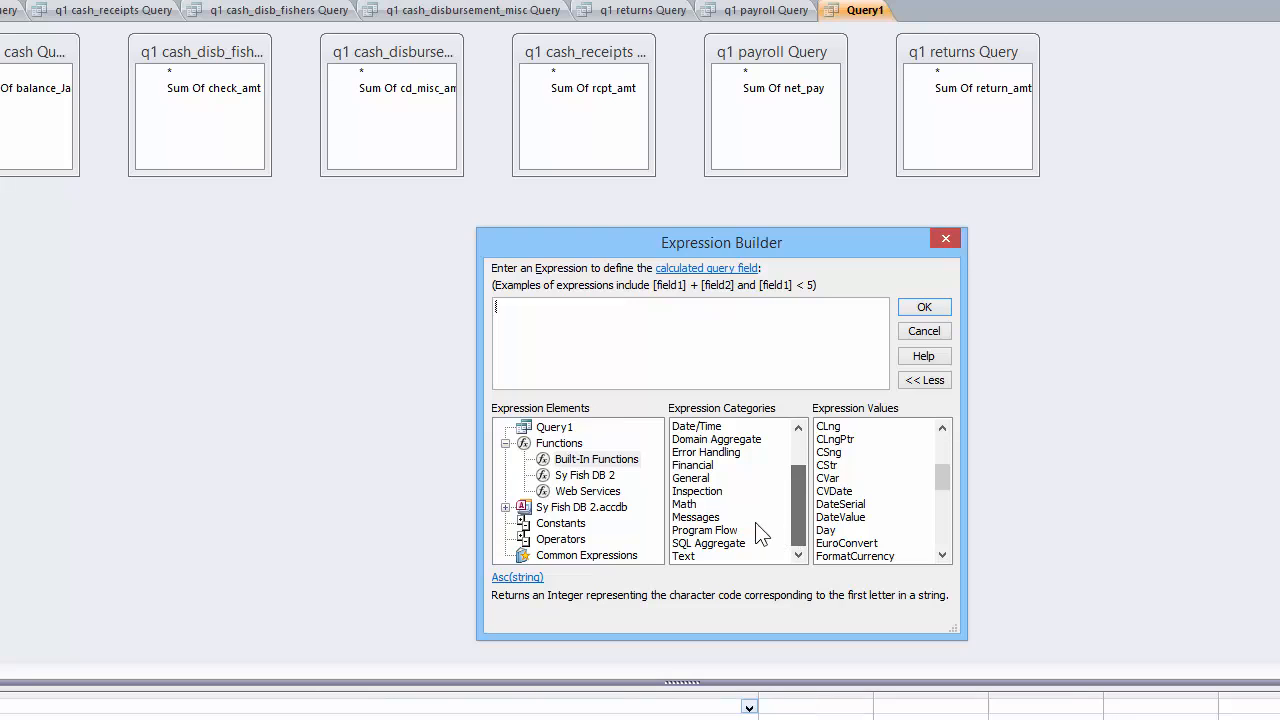
click(716, 505)
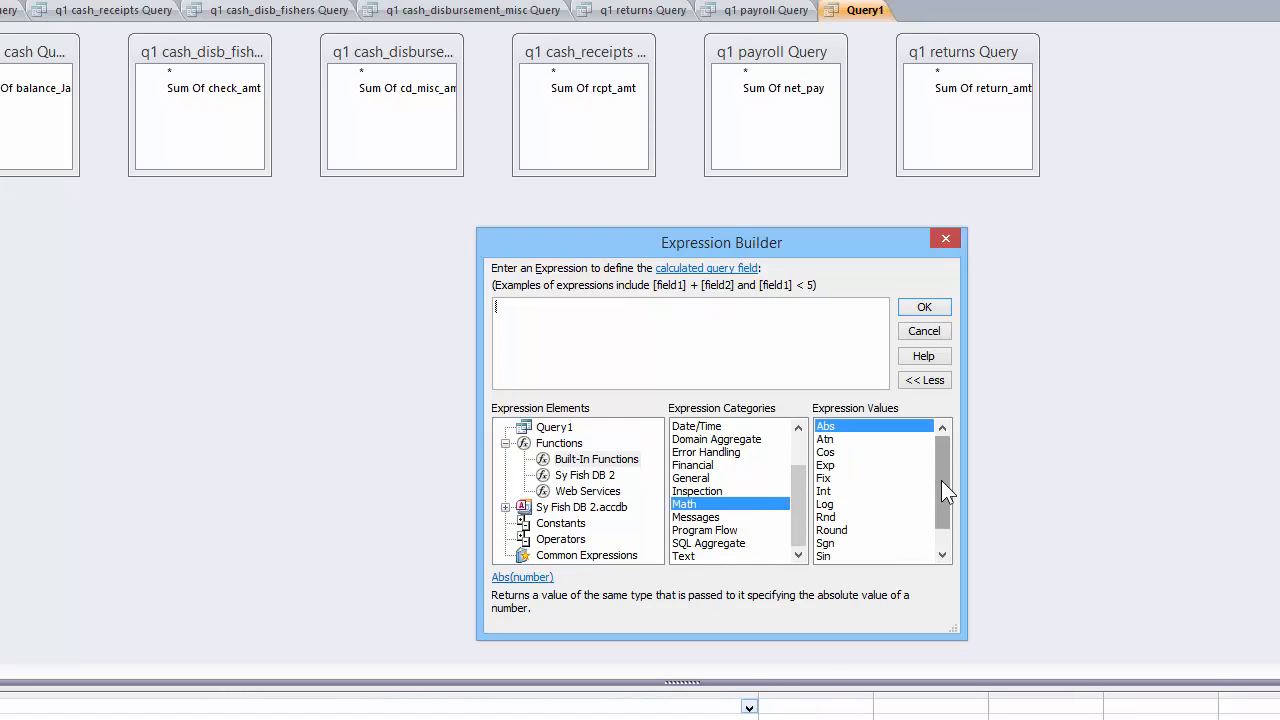
mouse_move(943, 491)
mouse_down()
mouse_move(943, 508)
mouse_move(945, 468)
mouse_move(945, 488)
mouse_up()
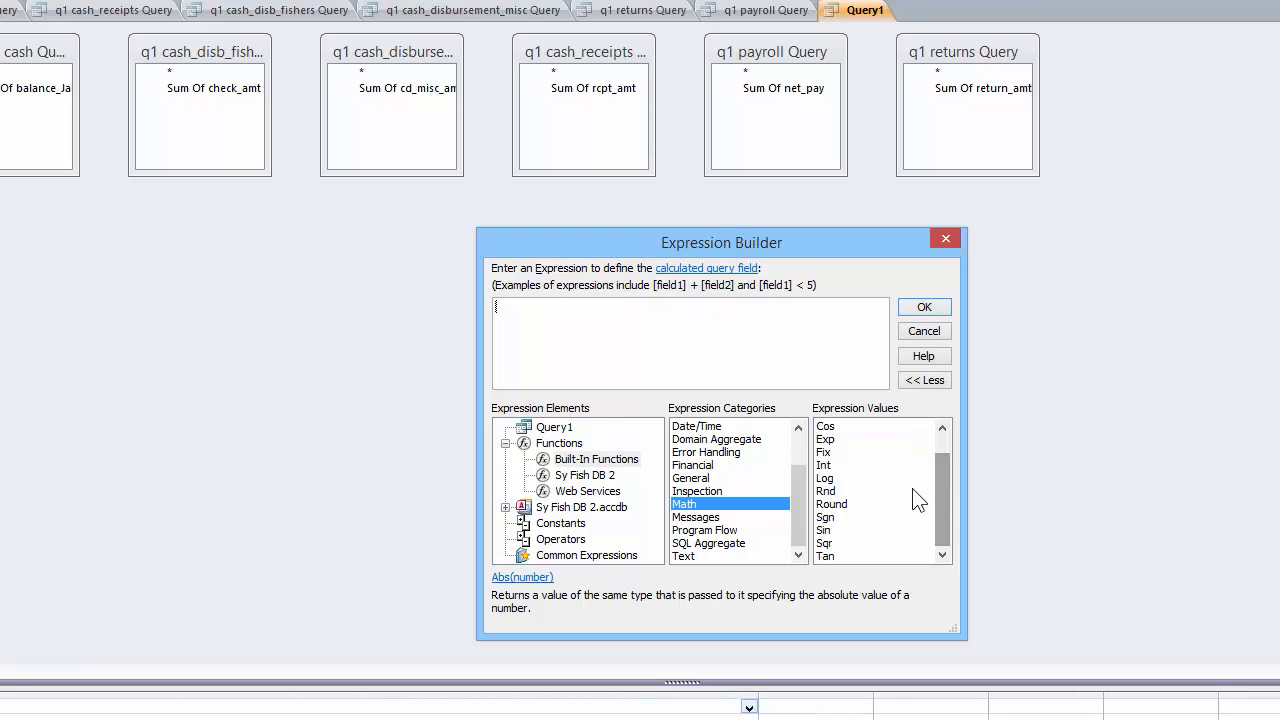
click(690, 555)
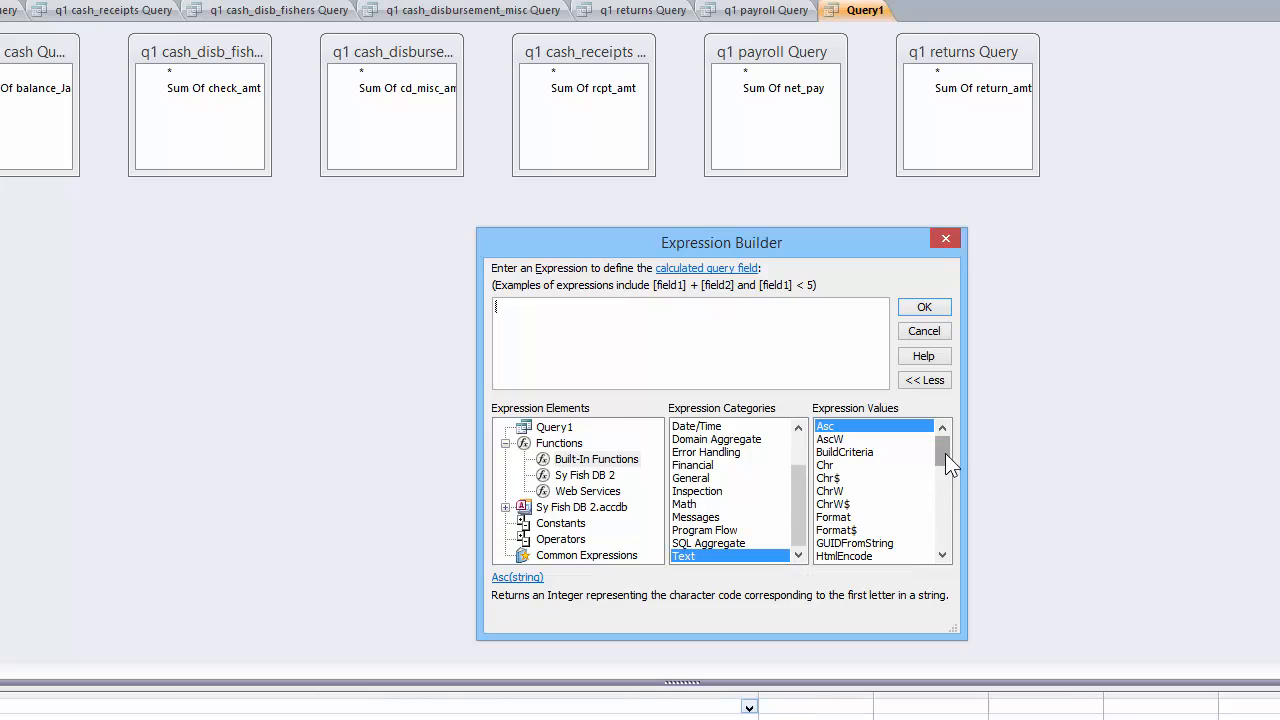
drag(945, 453, 944, 478)
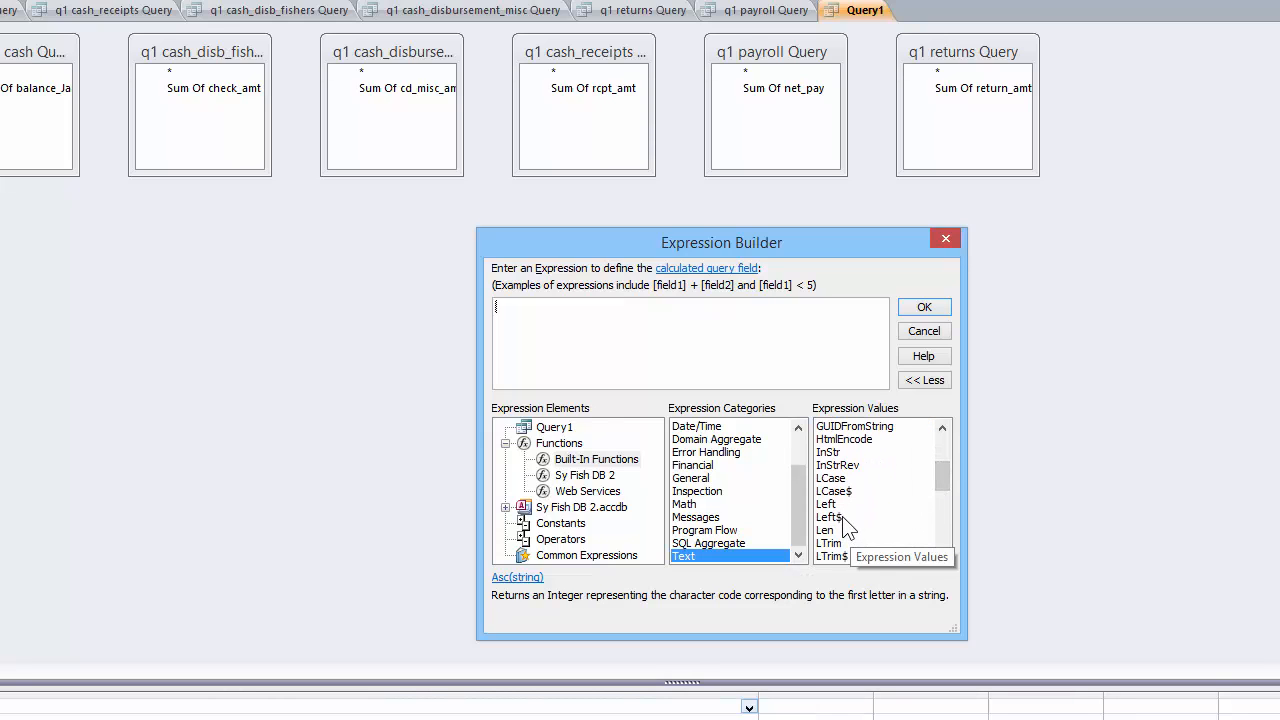
drag(798, 482, 798, 442)
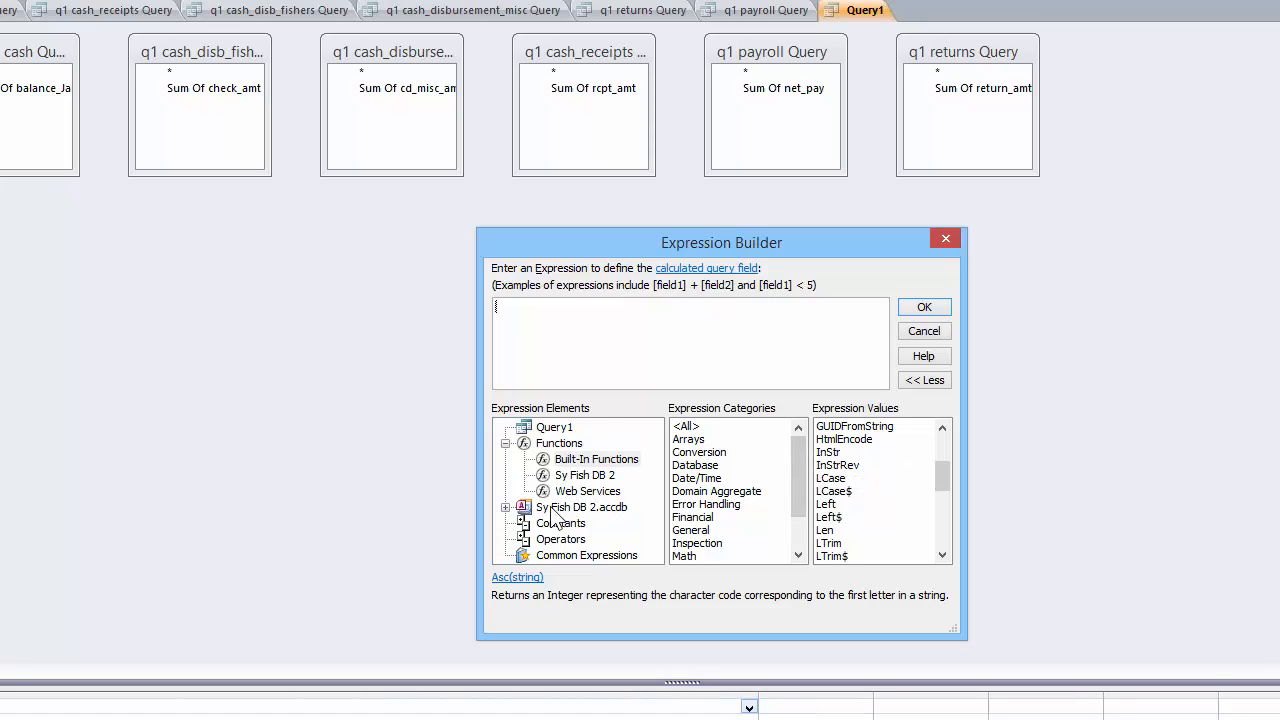
Step: Start the expression with Sum Of balance_Jan_01_13 from the database's beg bal cash Query, plus Sum Of rcpt_amt from q1 cash_receipts Query
click(506, 507)
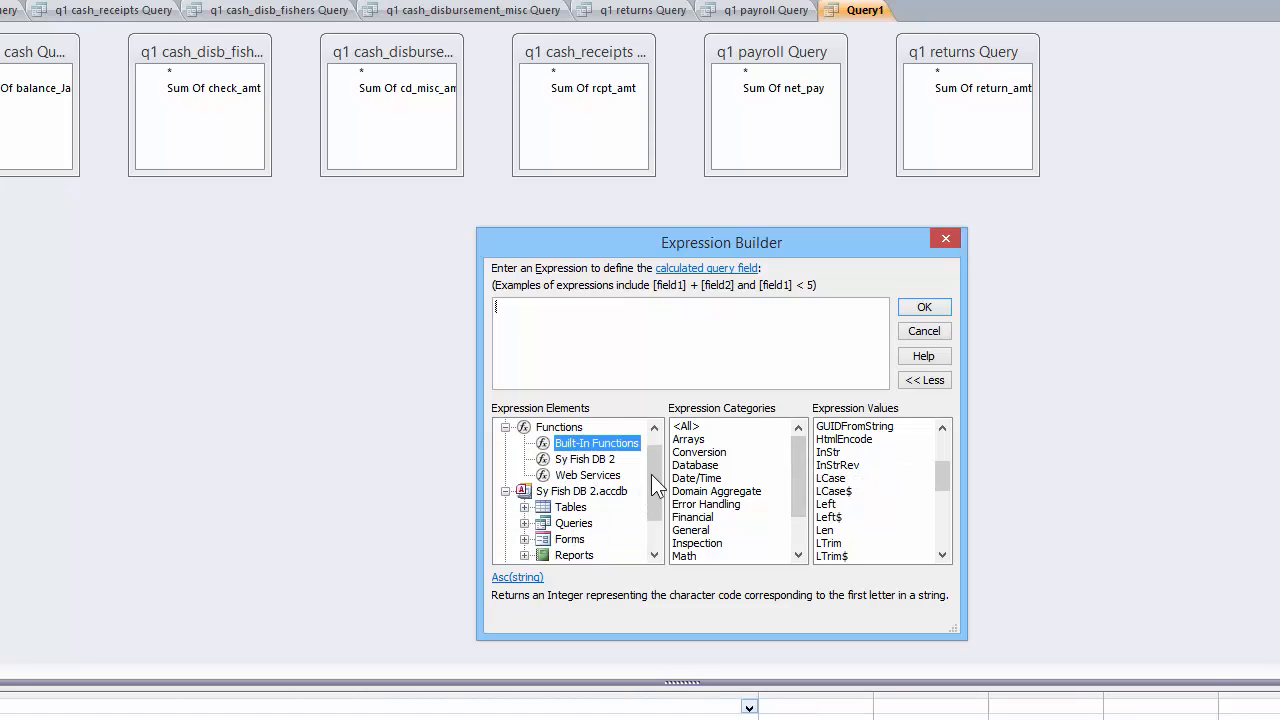
drag(651, 474, 627, 513)
click(523, 476)
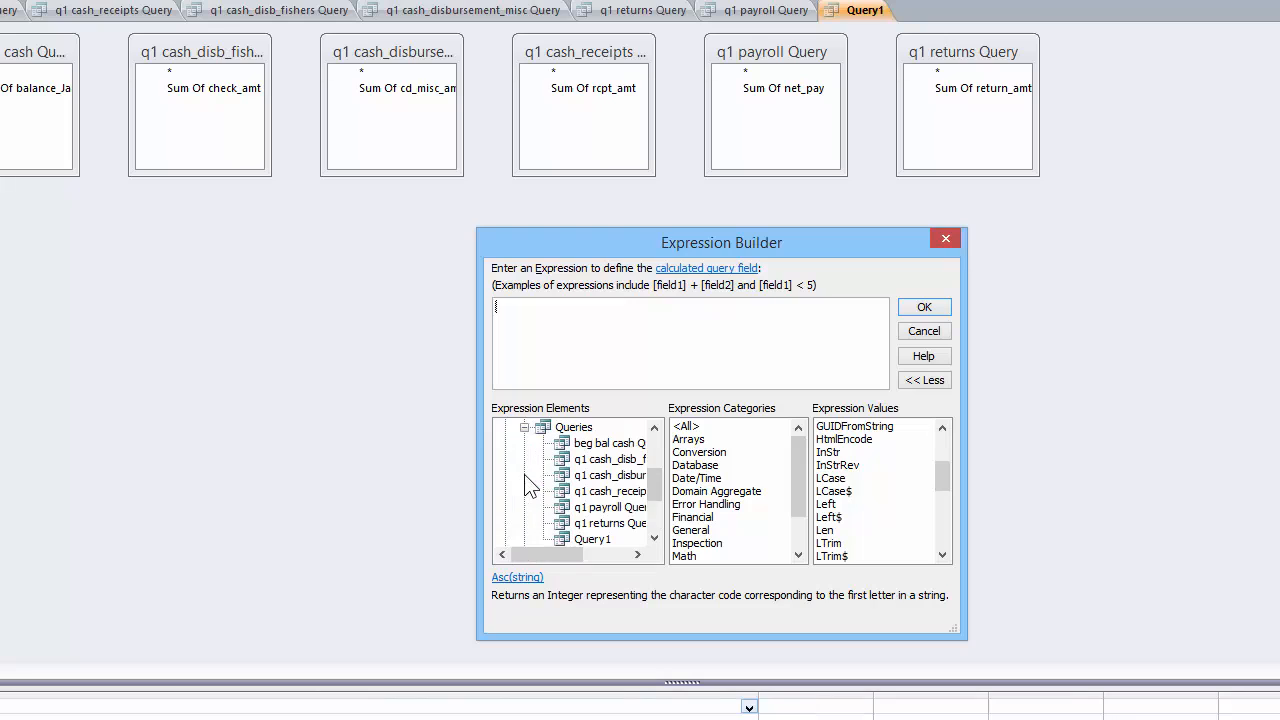
click(606, 443)
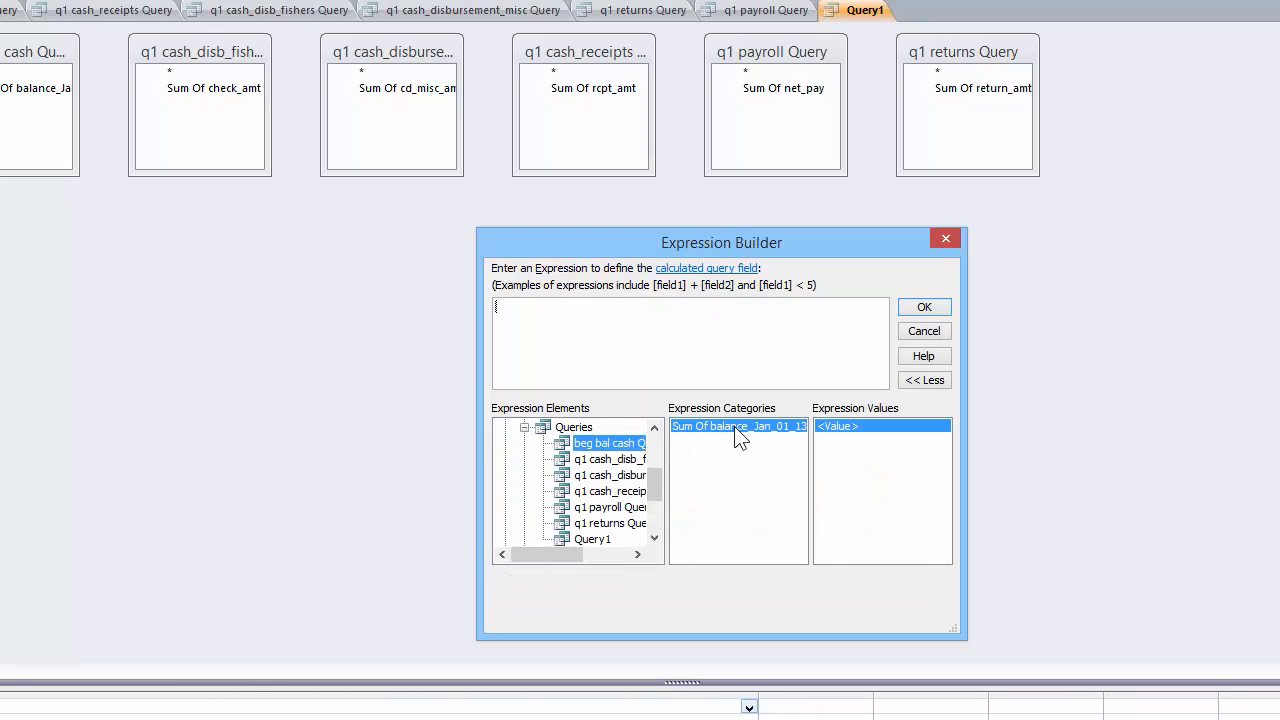
double_click(734, 426)
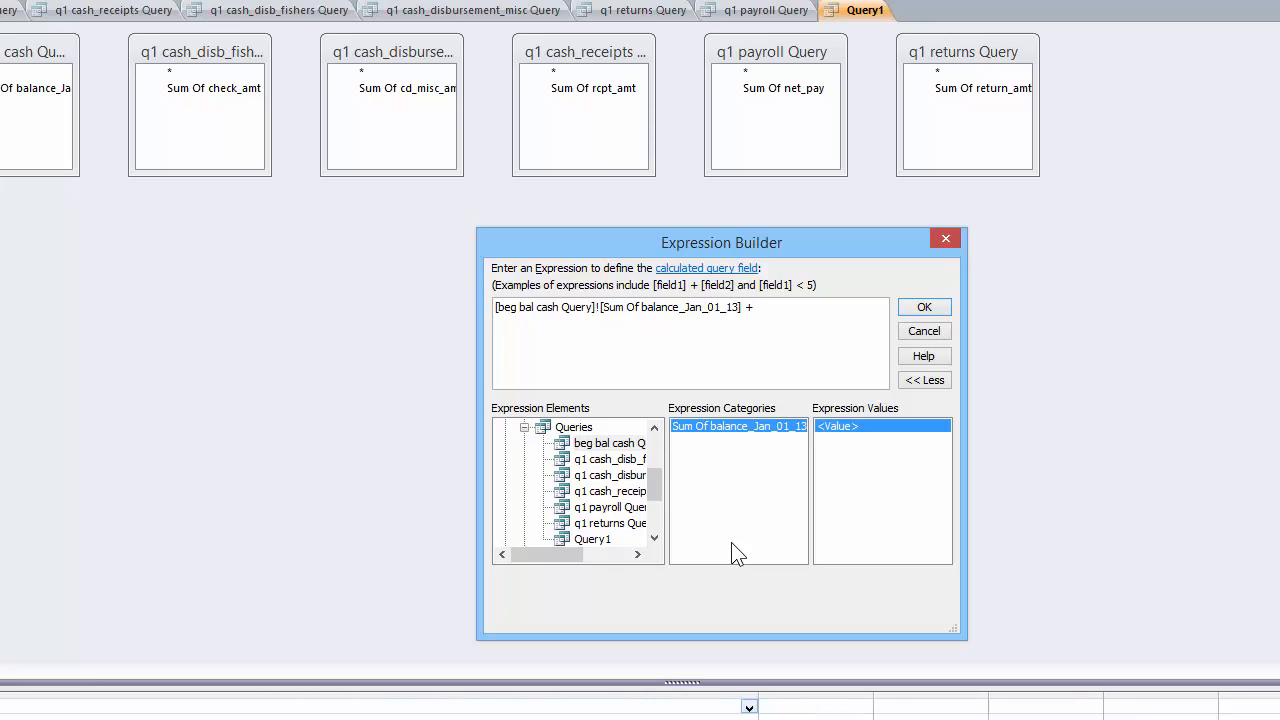
click(612, 491)
click(711, 424)
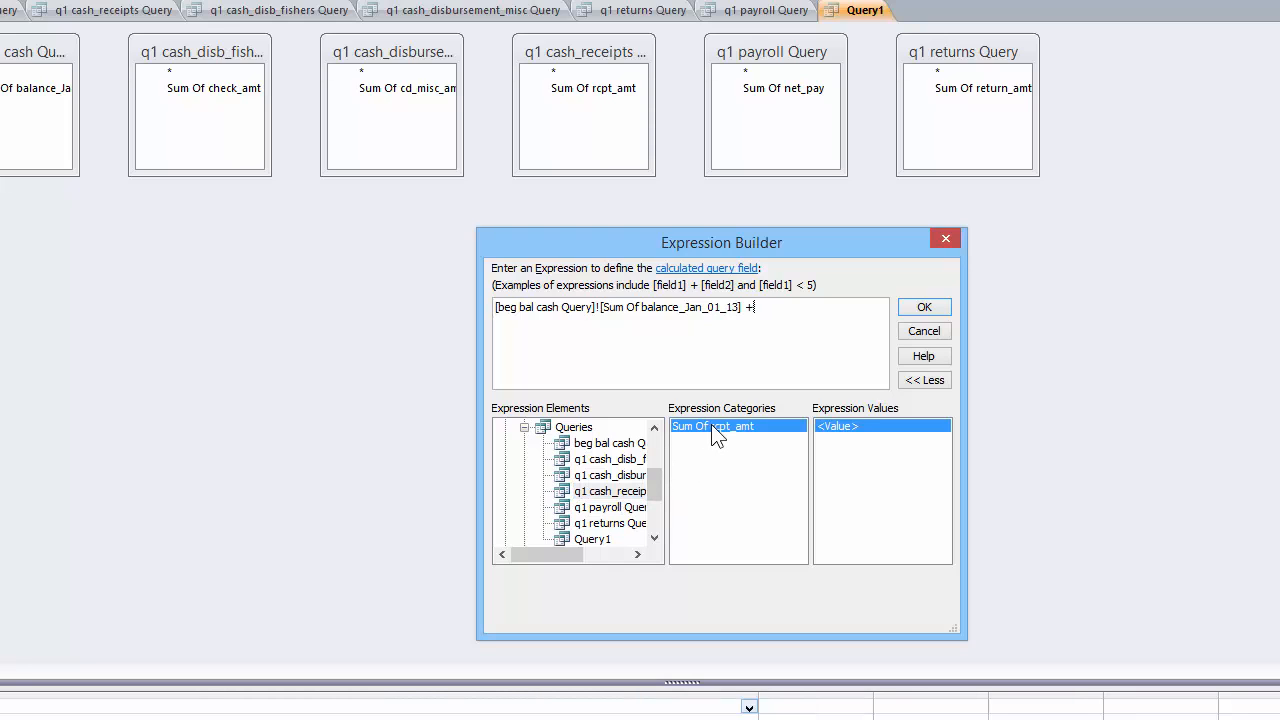
double_click(748, 425)
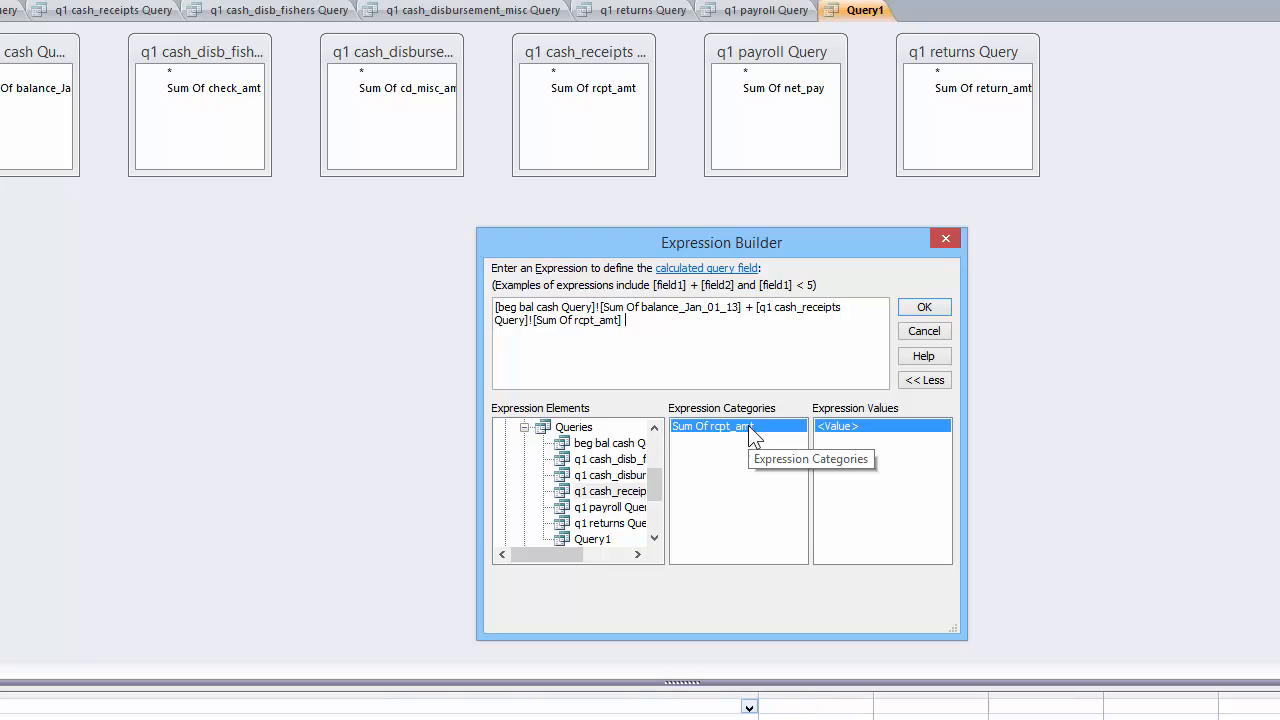
Step: Subtract Sum Of check_amt from q1 cash_disb_fishers Query and Sum Of cd_misc_amt from q1 cash_disbursement_misc Query, replacing the «Expr» placeholder with a minus sign
text(-)
click(610, 459)
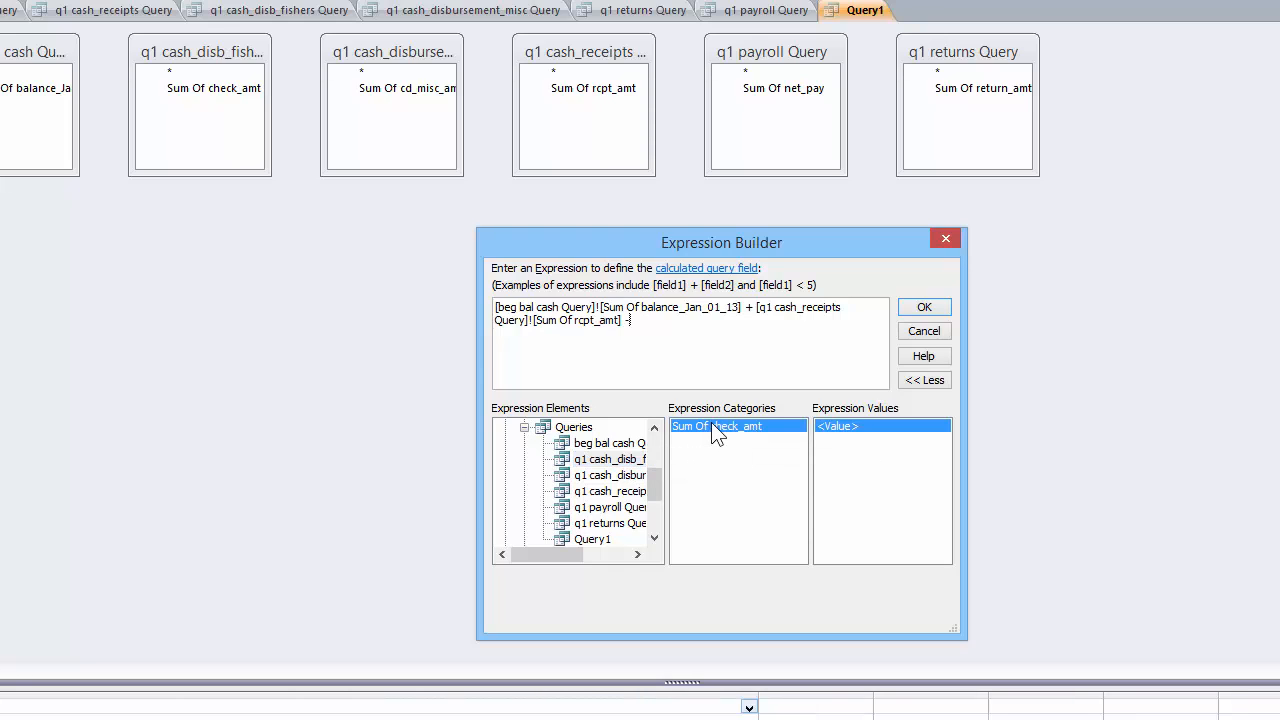
double_click(712, 426)
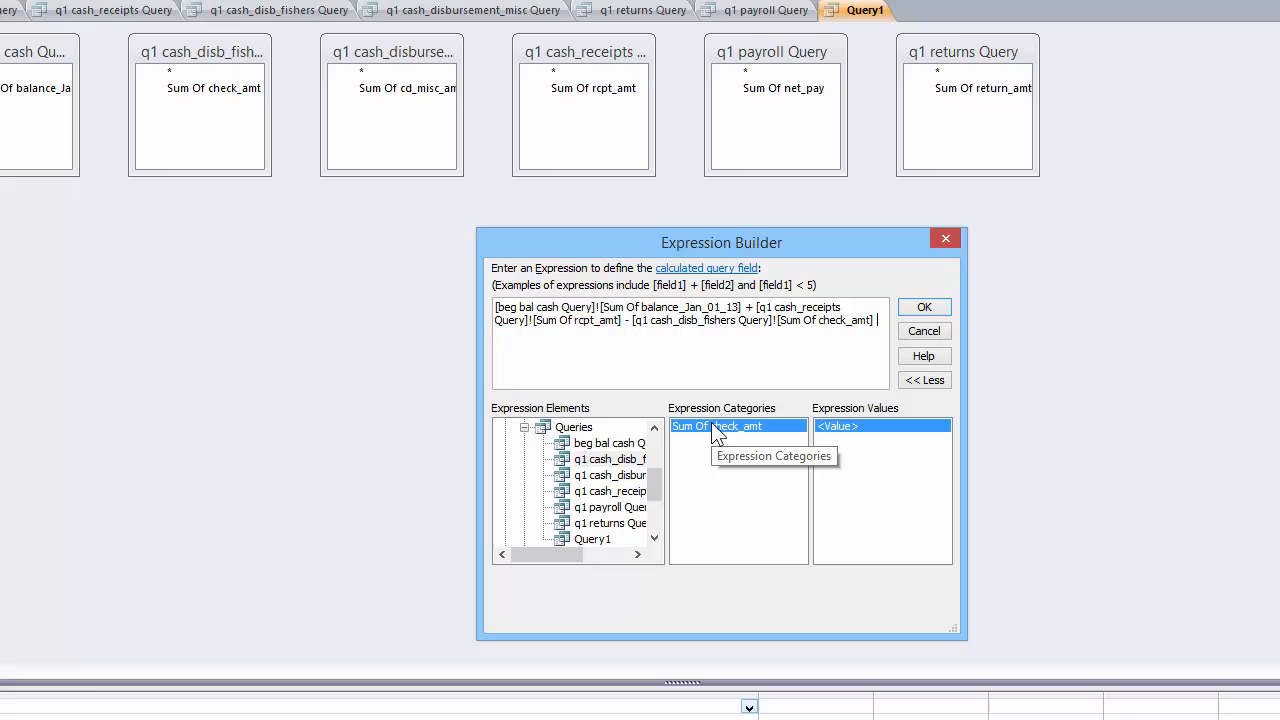
click(630, 475)
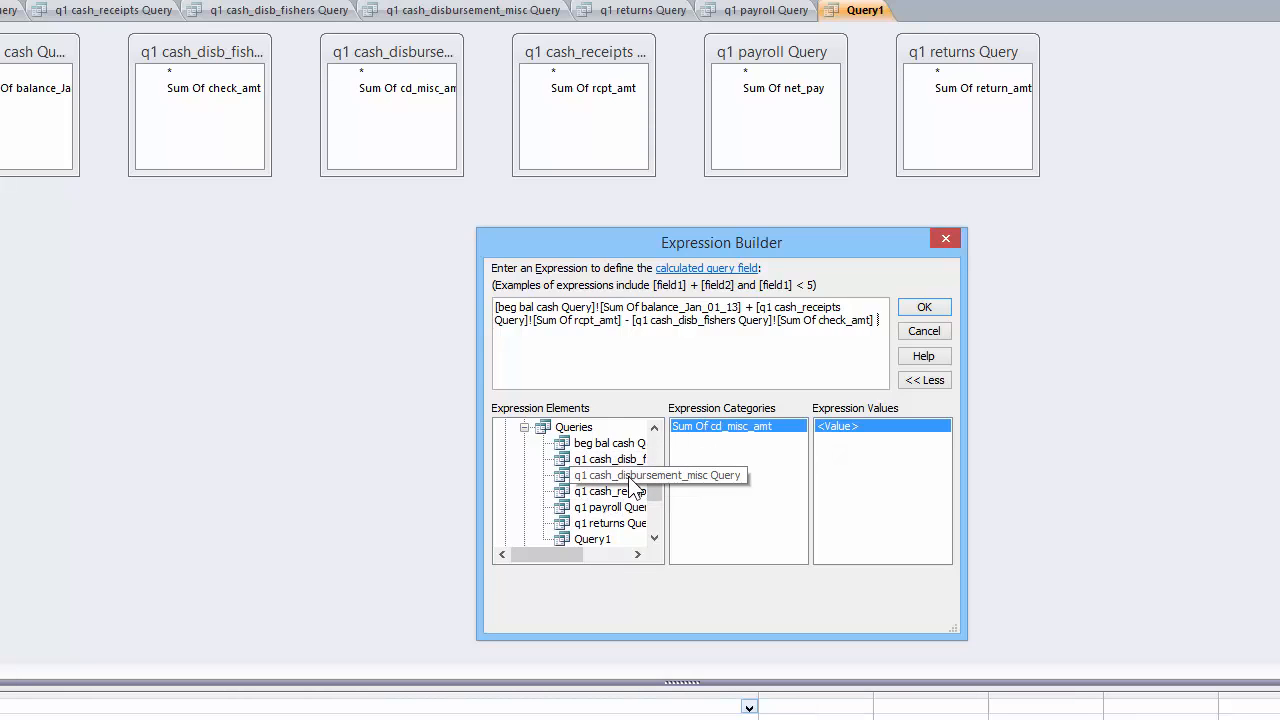
double_click(706, 426)
click(513, 338)
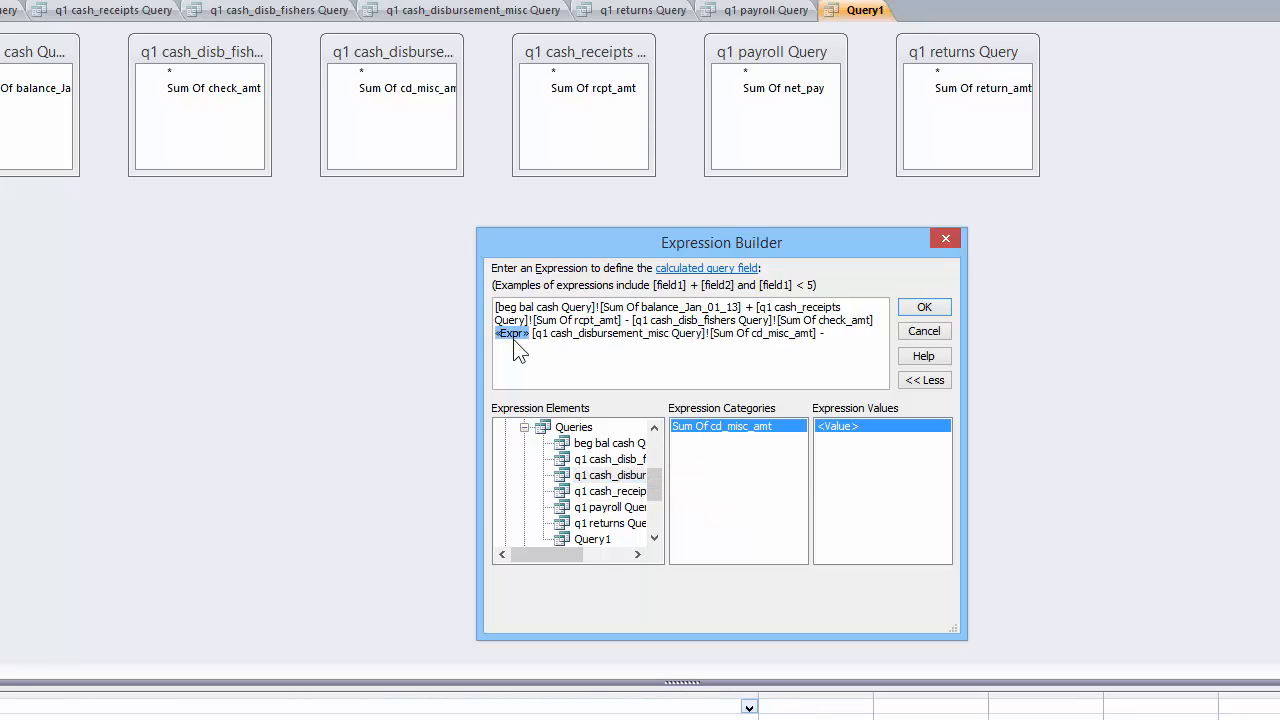
key(Delete)
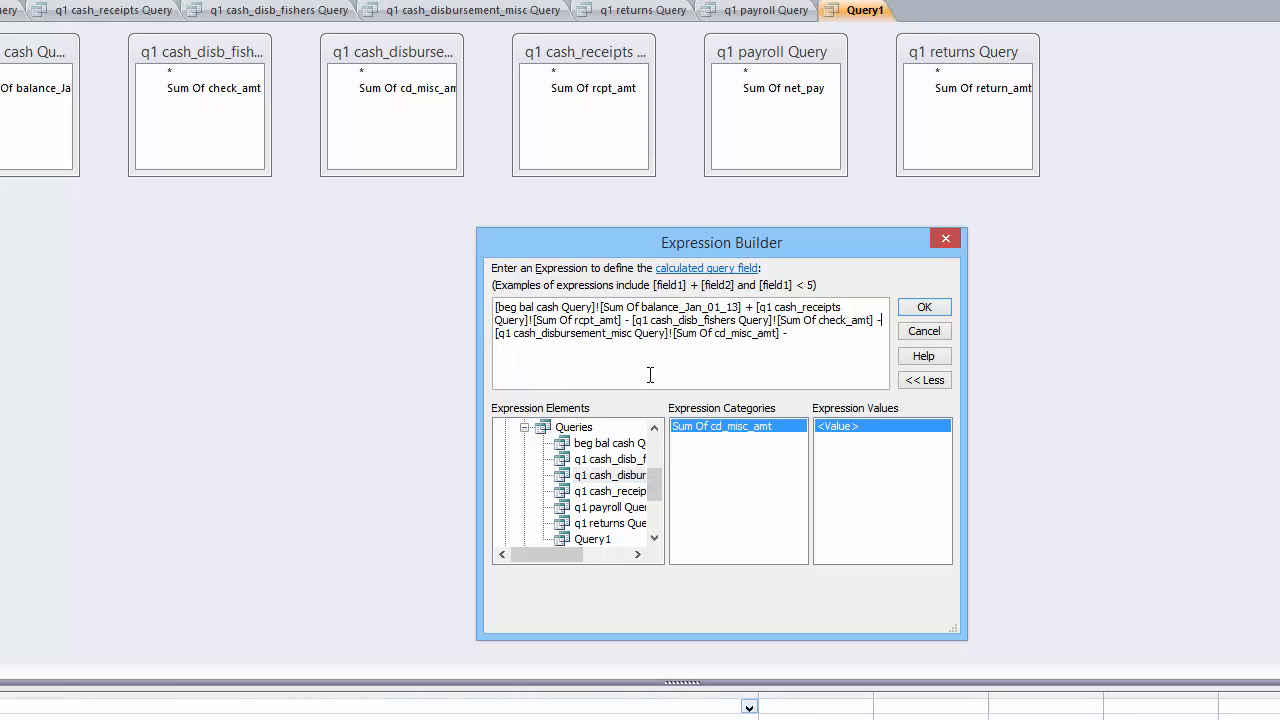
Step: Subtract Sum Of net_pay from q1 payroll Query and Sum Of return_amt from q1 returns Query, and accept the expression
click(610, 507)
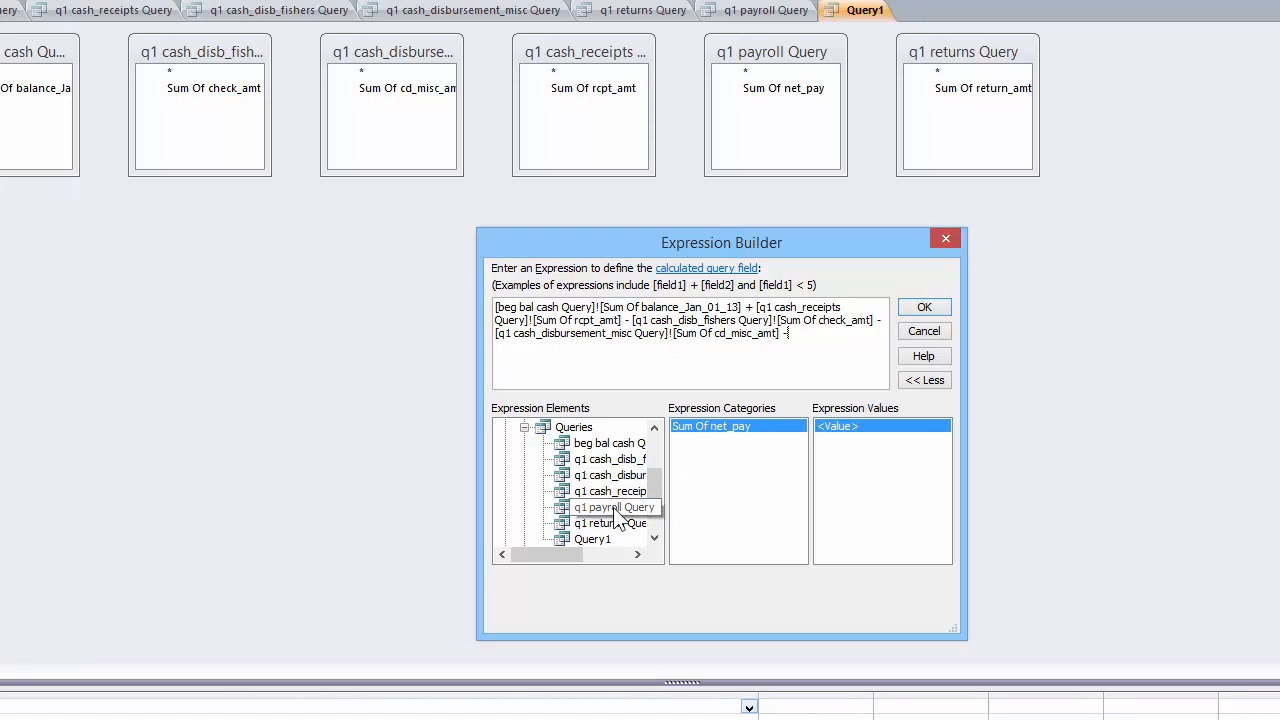
double_click(700, 426)
text(-)
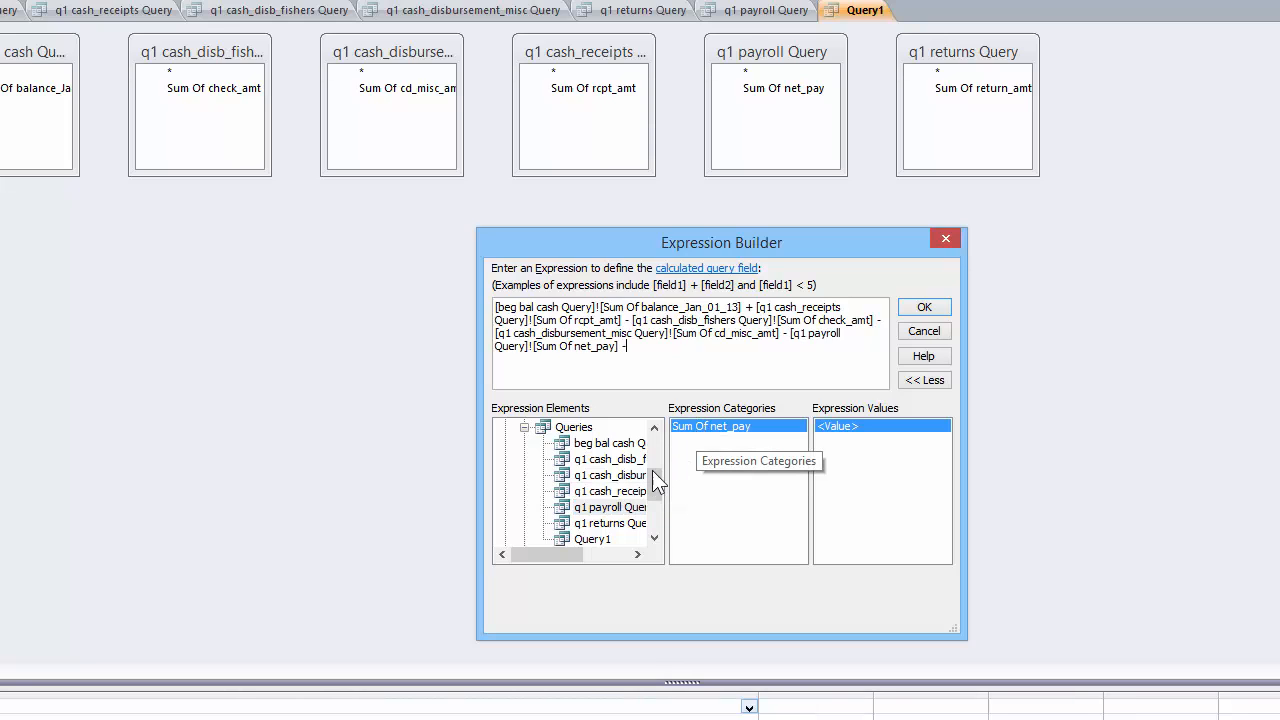
click(610, 523)
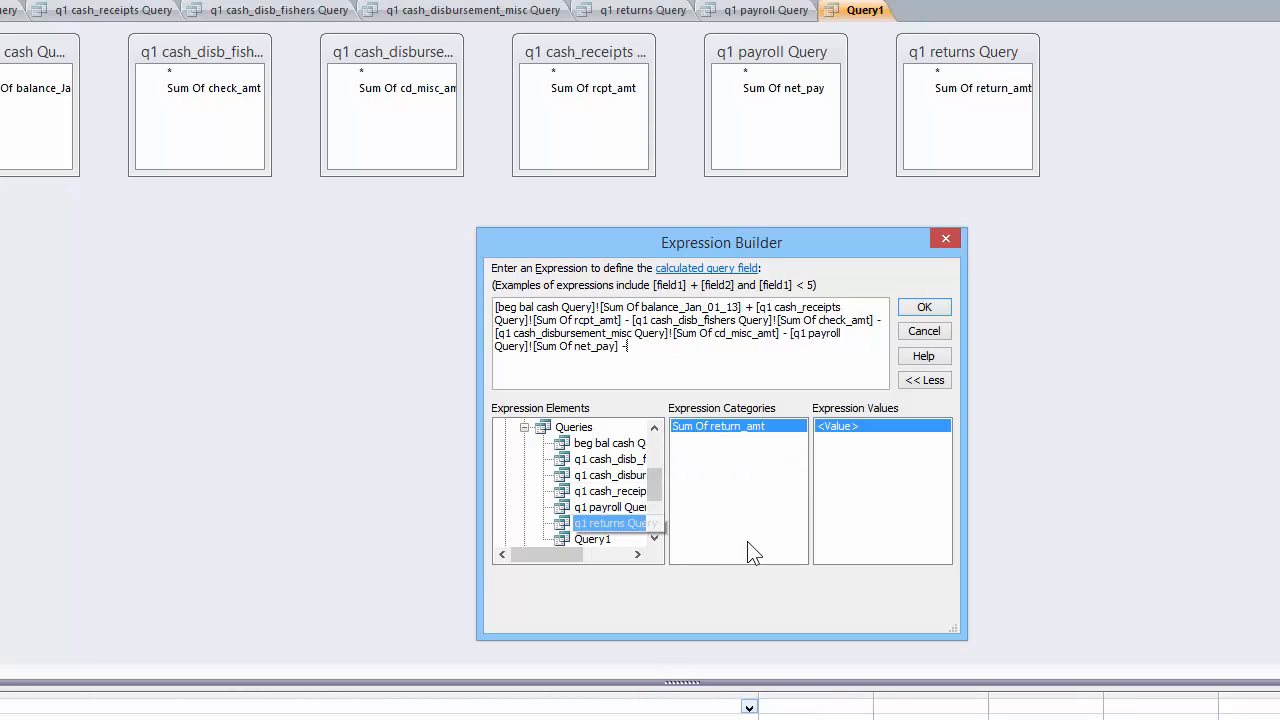
click(750, 440)
double_click(750, 440)
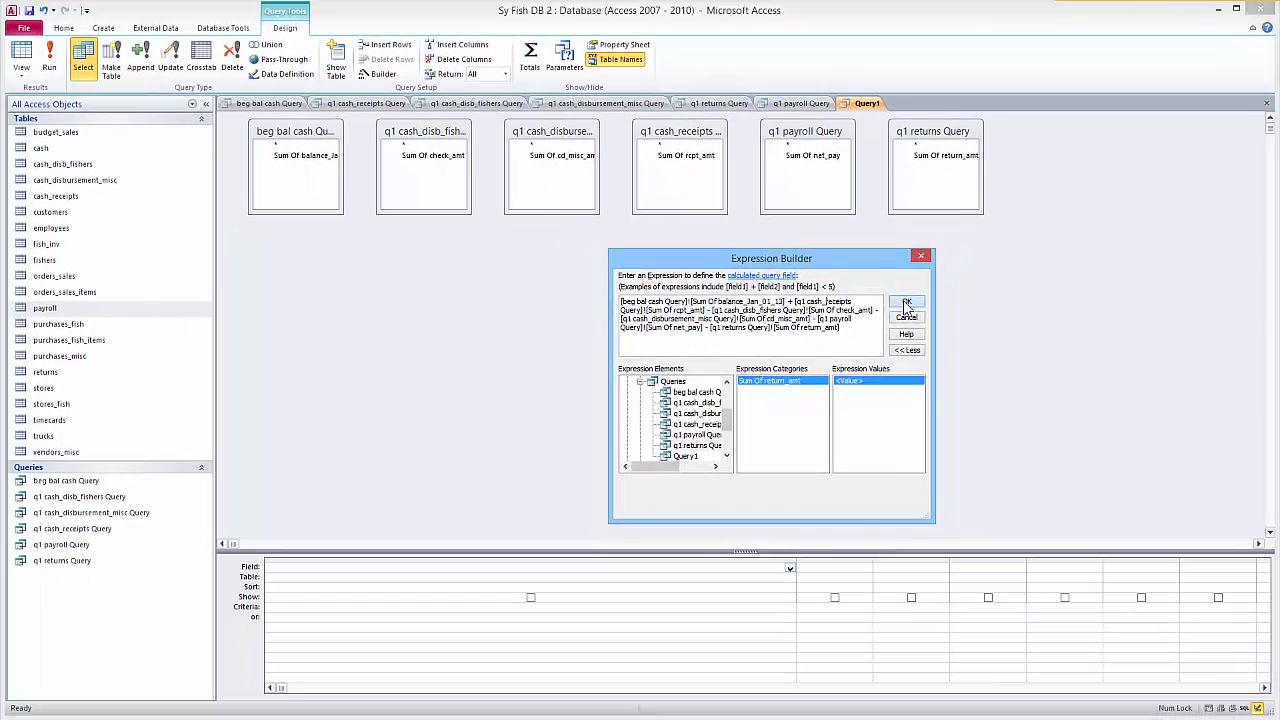
click(906, 304)
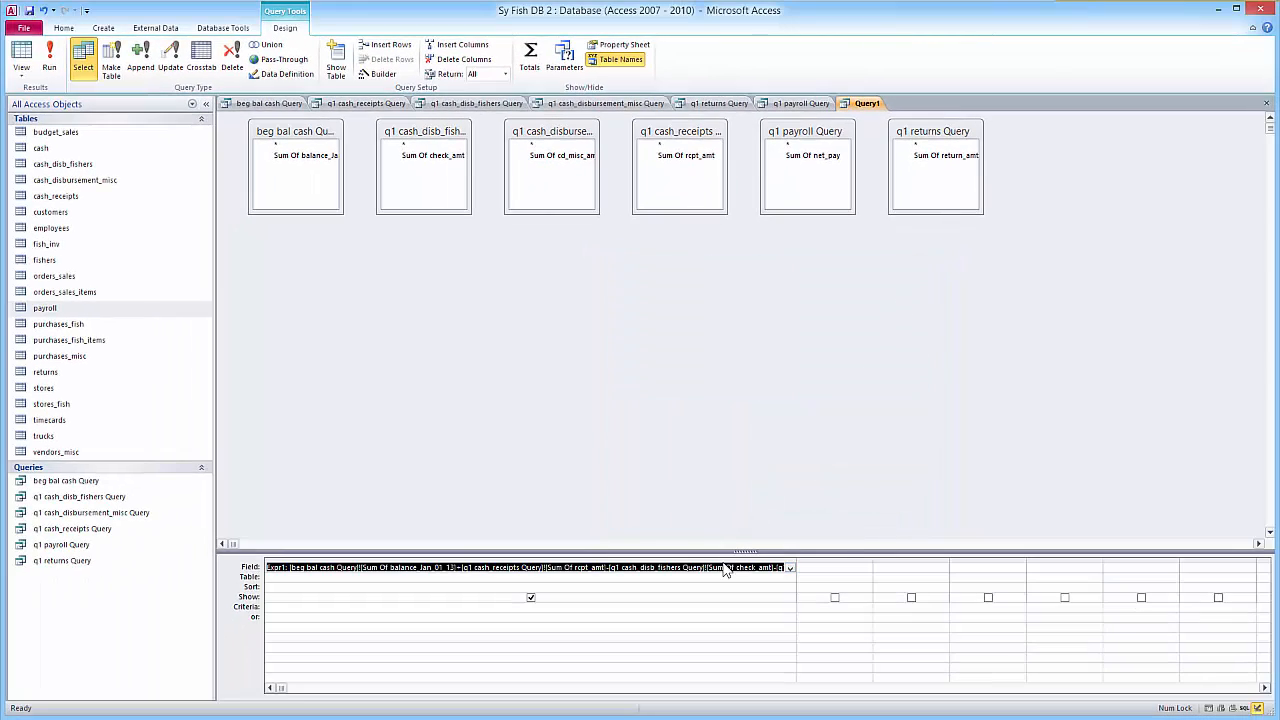
Step: Rename the calculated field in the design grid from Expr1 to "End Cash Balance"
click(318, 579)
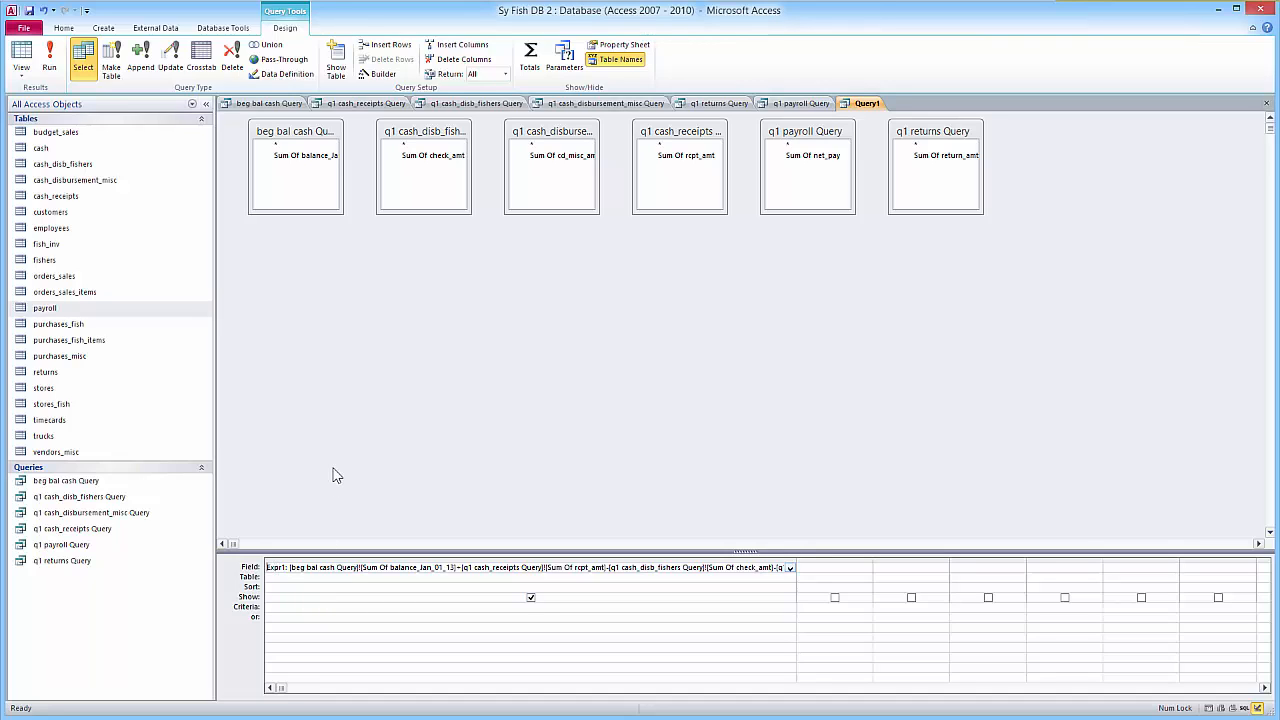
text(End Cash)
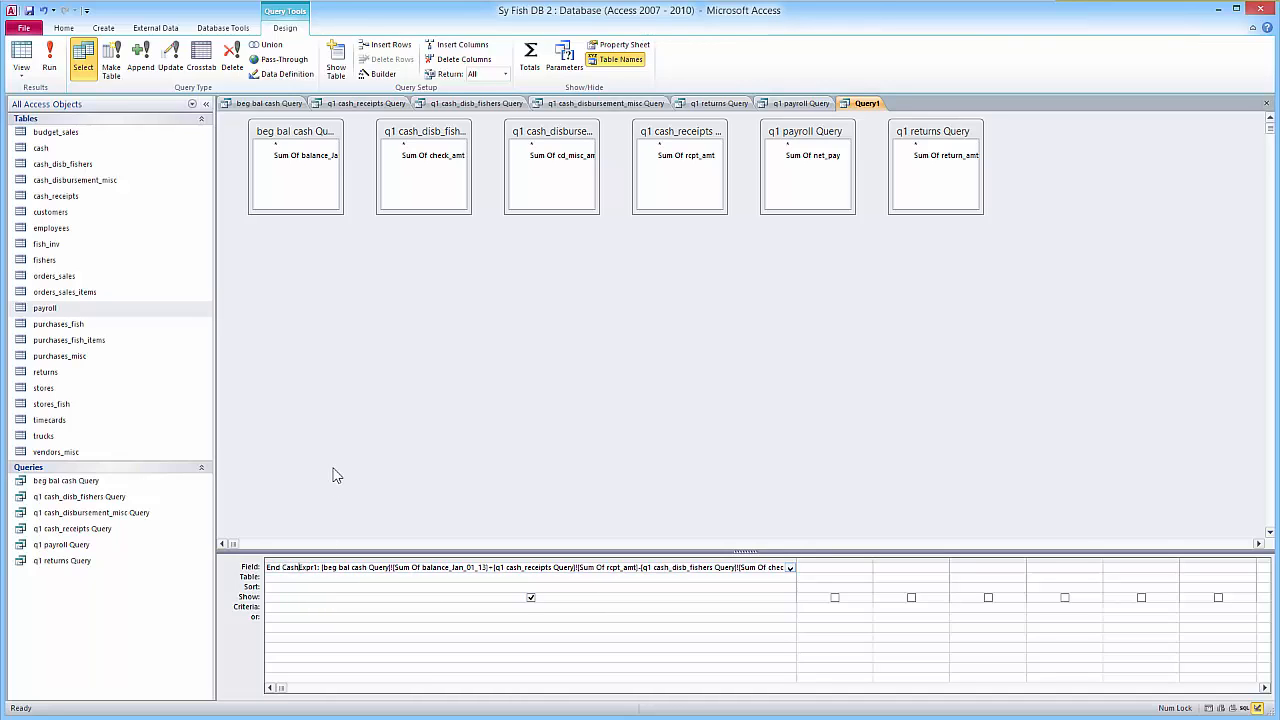
text( Balance)
key(Delete)
key(Delete)
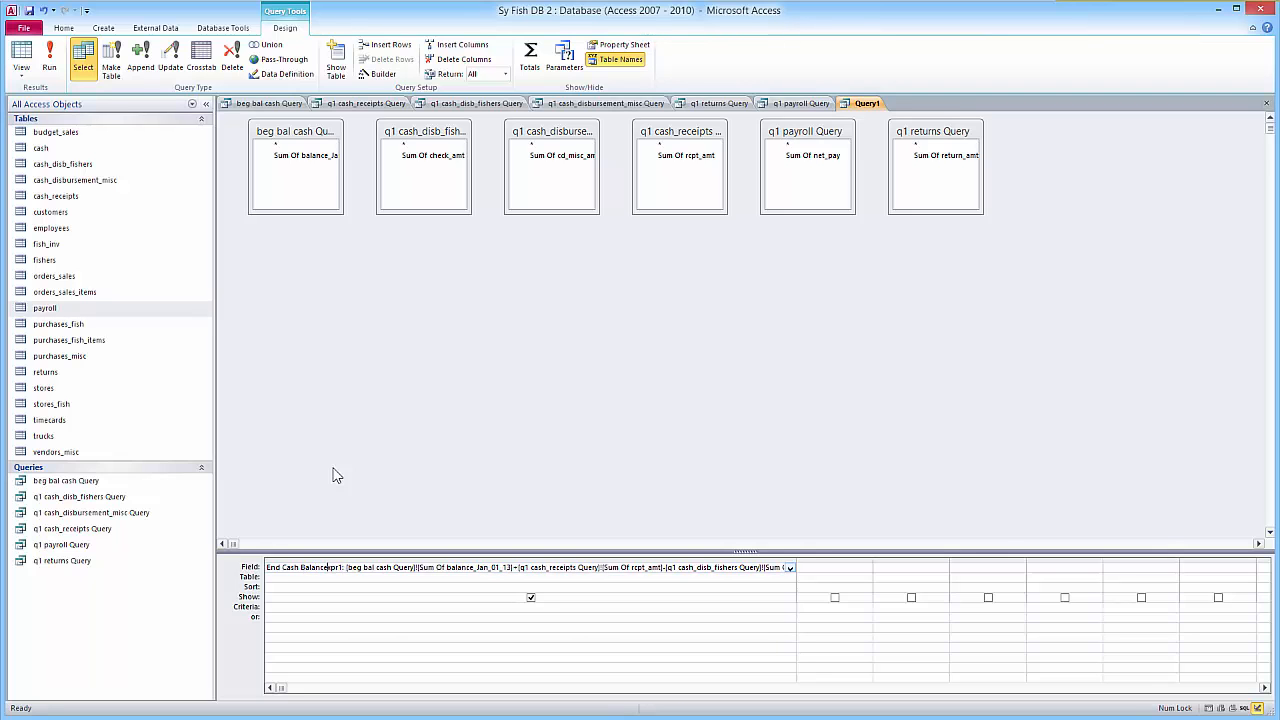
key(Delete)
key(Delete)
key(Delete)
key(Delete)
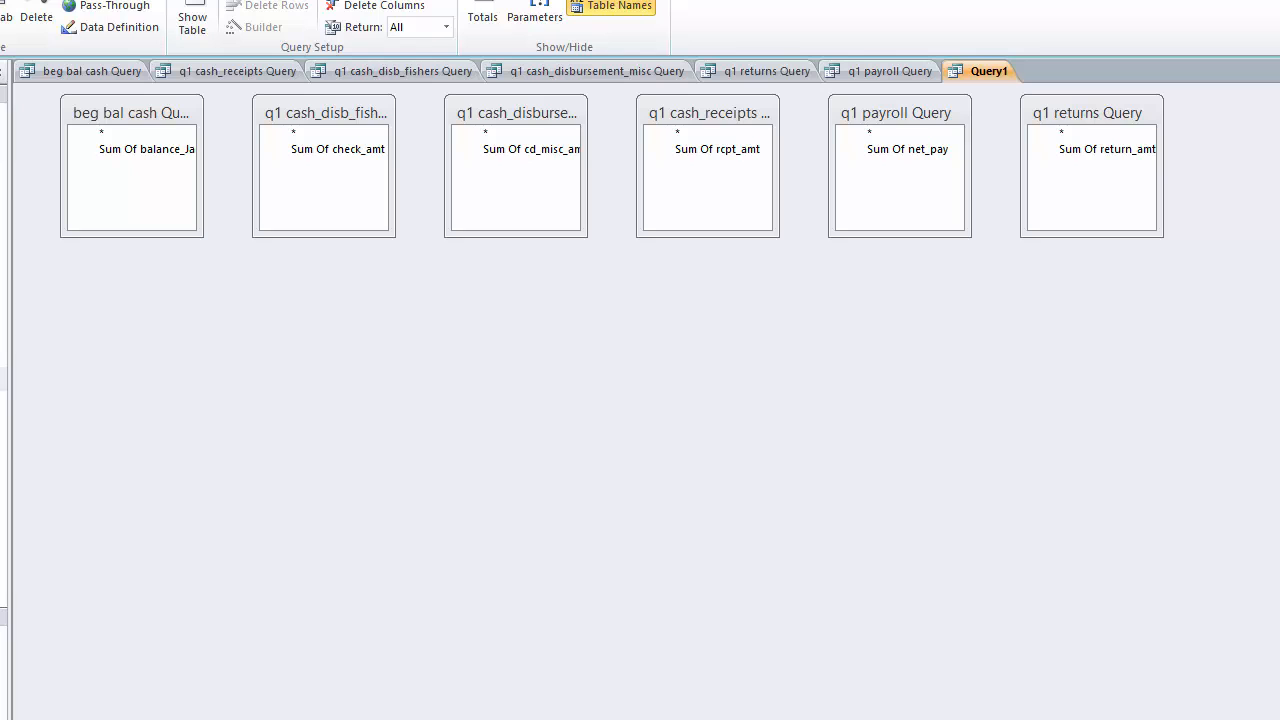
Step: Display the query's result and widen the End Cash Balance column to fit its full heading
click(0, 10)
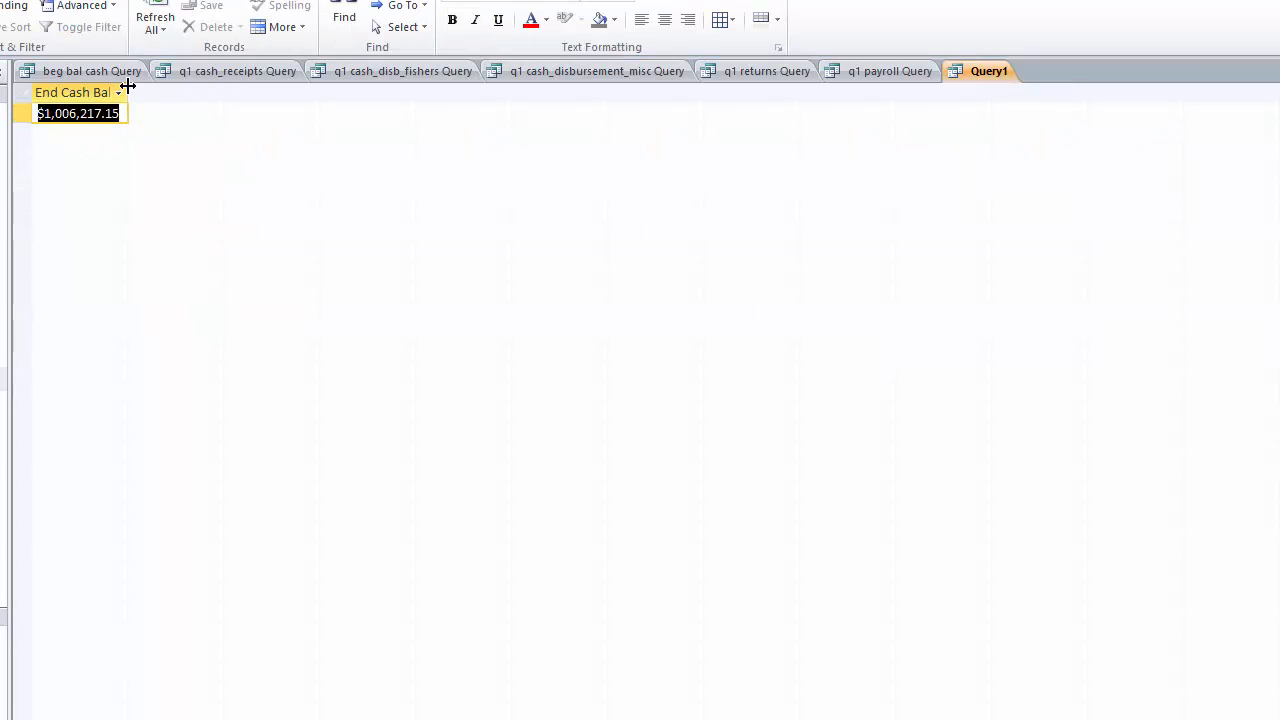
drag(127, 88, 166, 88)
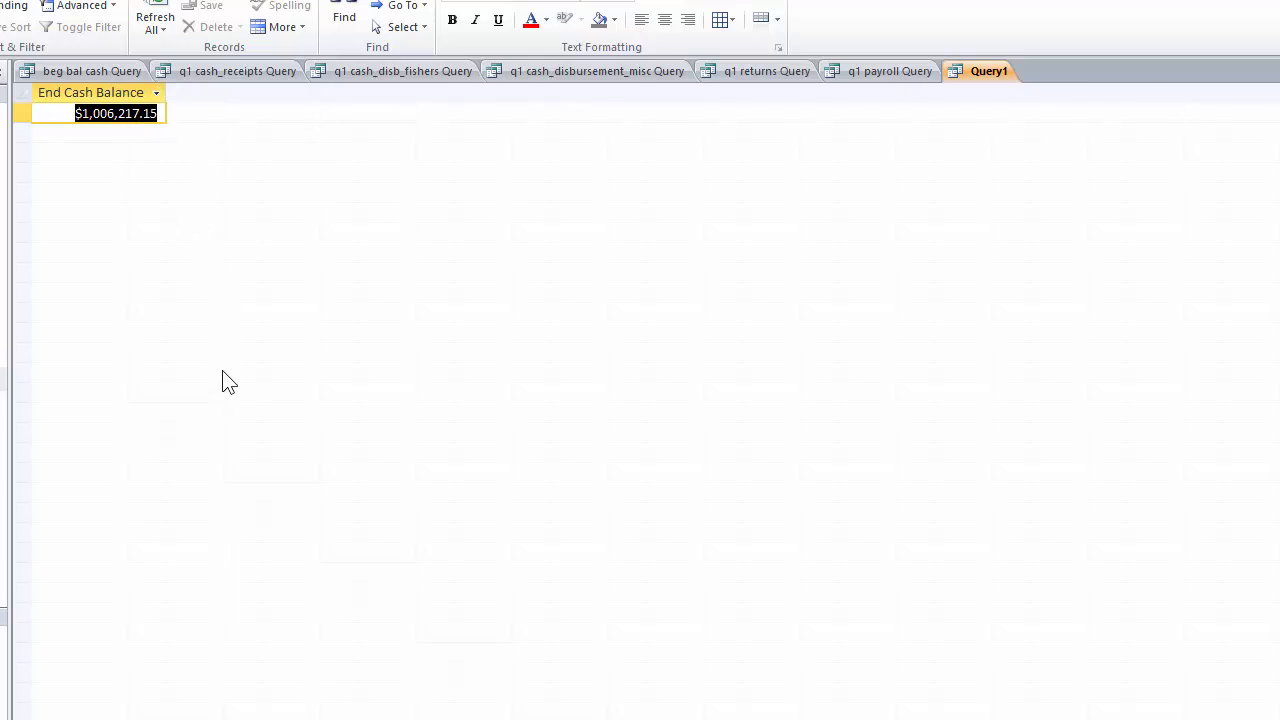
Step: Review the totals in the beginning cash, receipts, disbursement, returns and payroll queries, and return to the End Cash Balance result
click(64, 71)
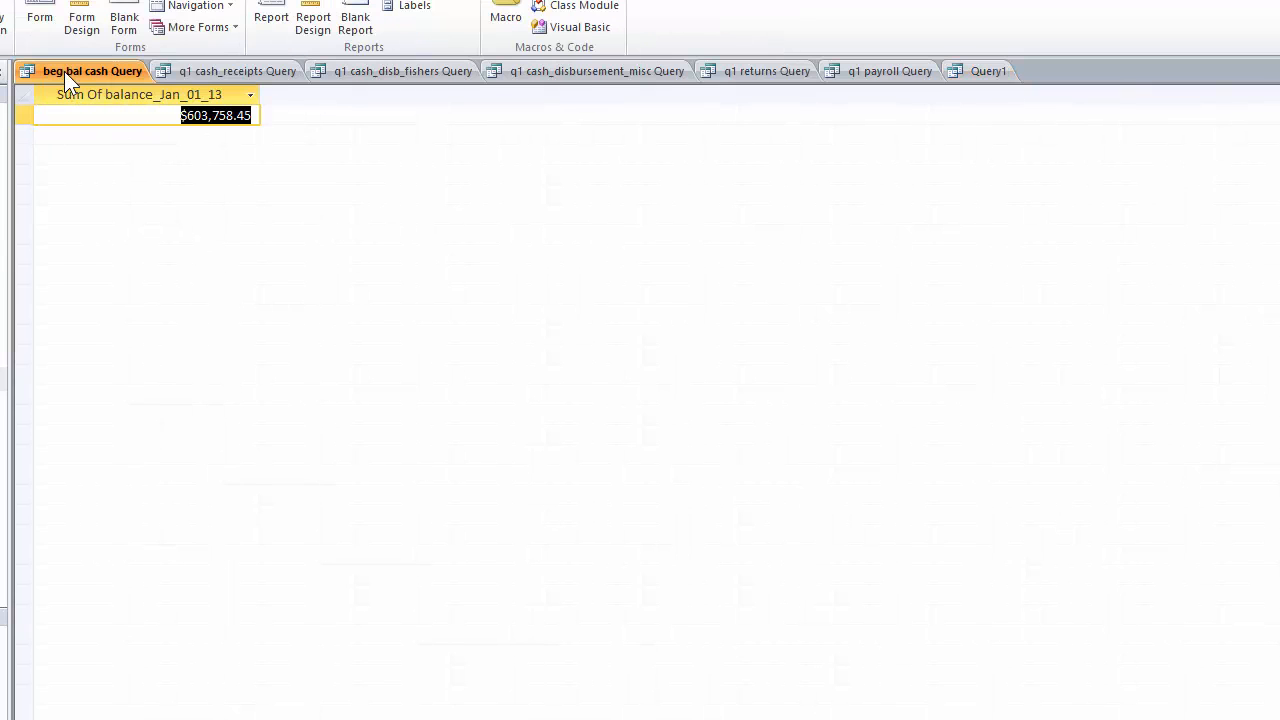
click(222, 68)
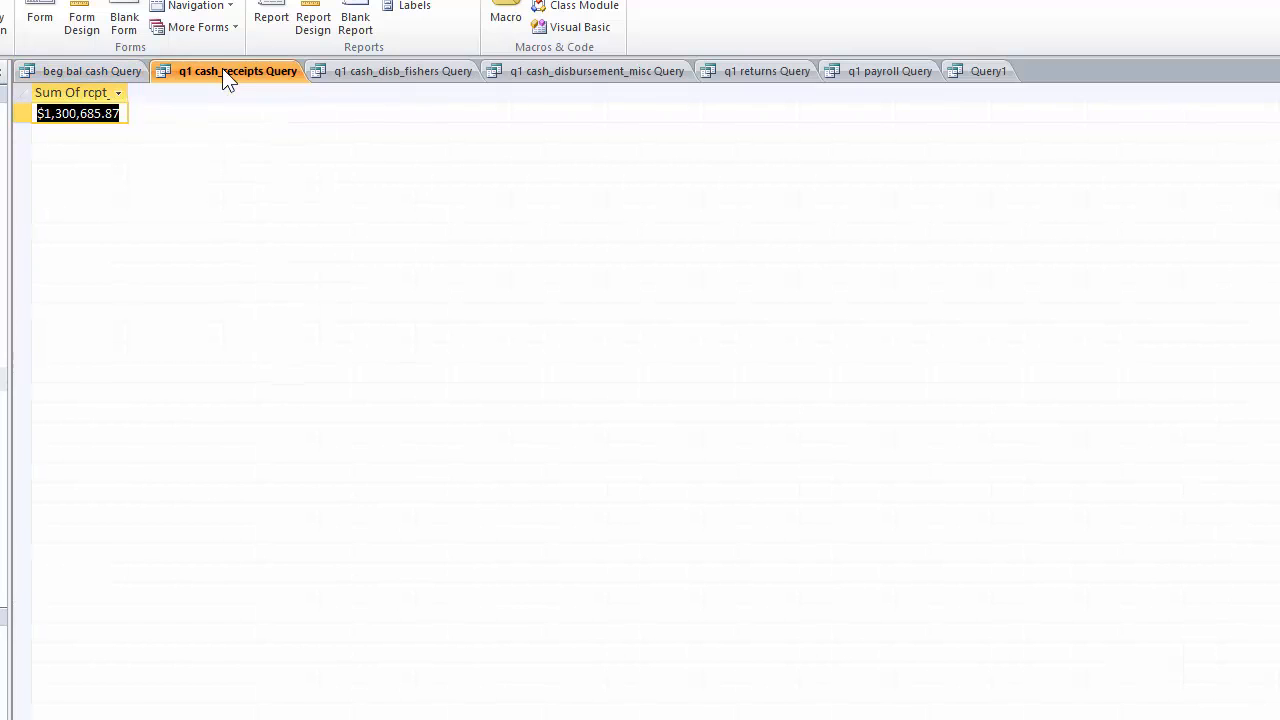
click(369, 75)
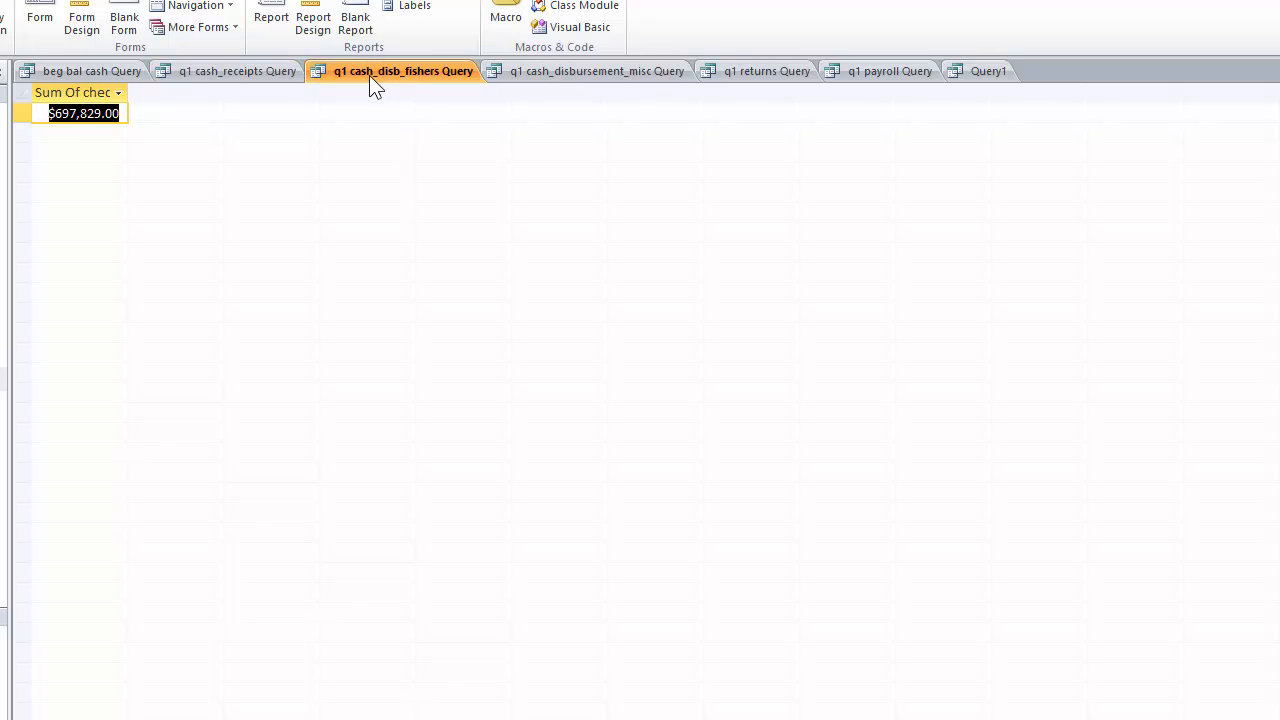
click(551, 70)
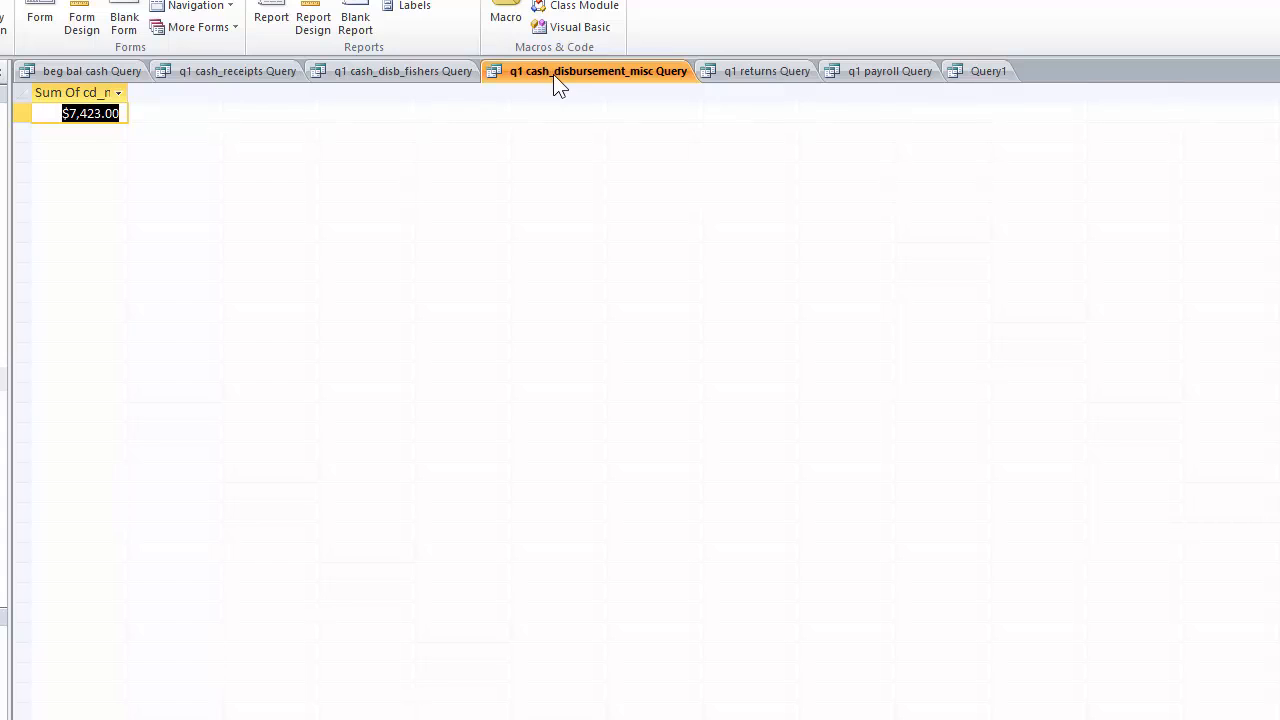
click(731, 67)
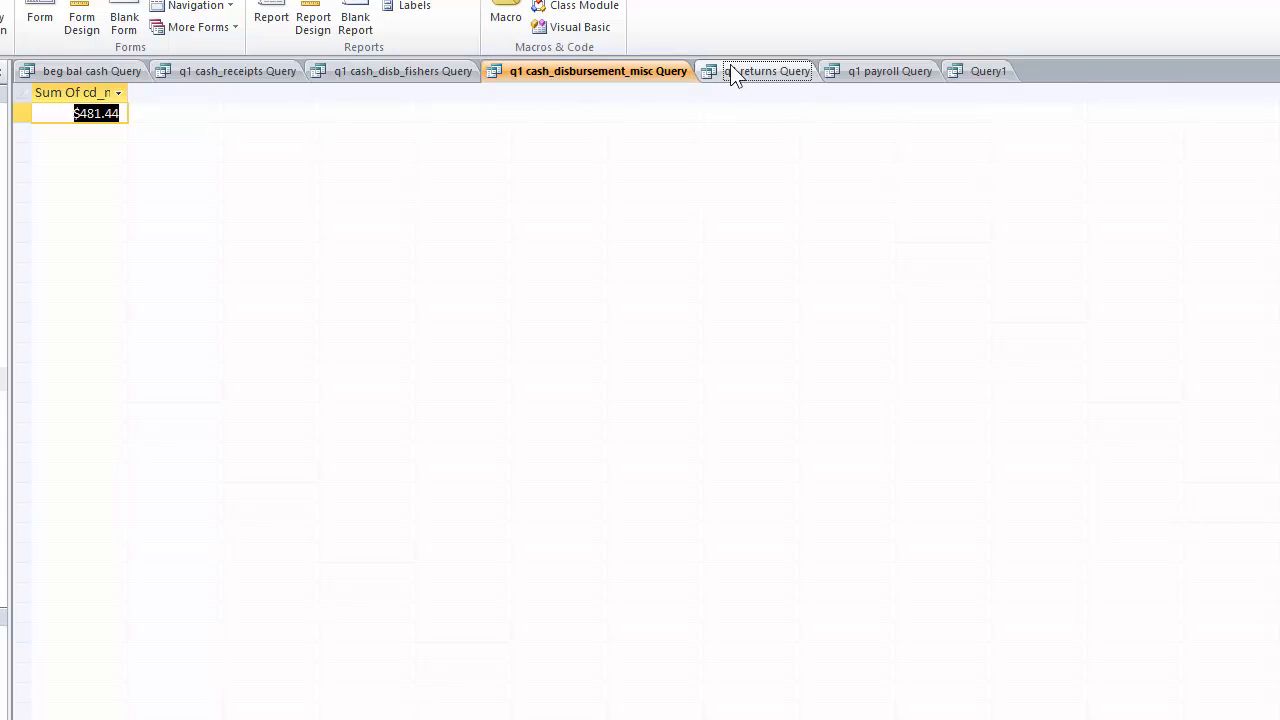
click(888, 72)
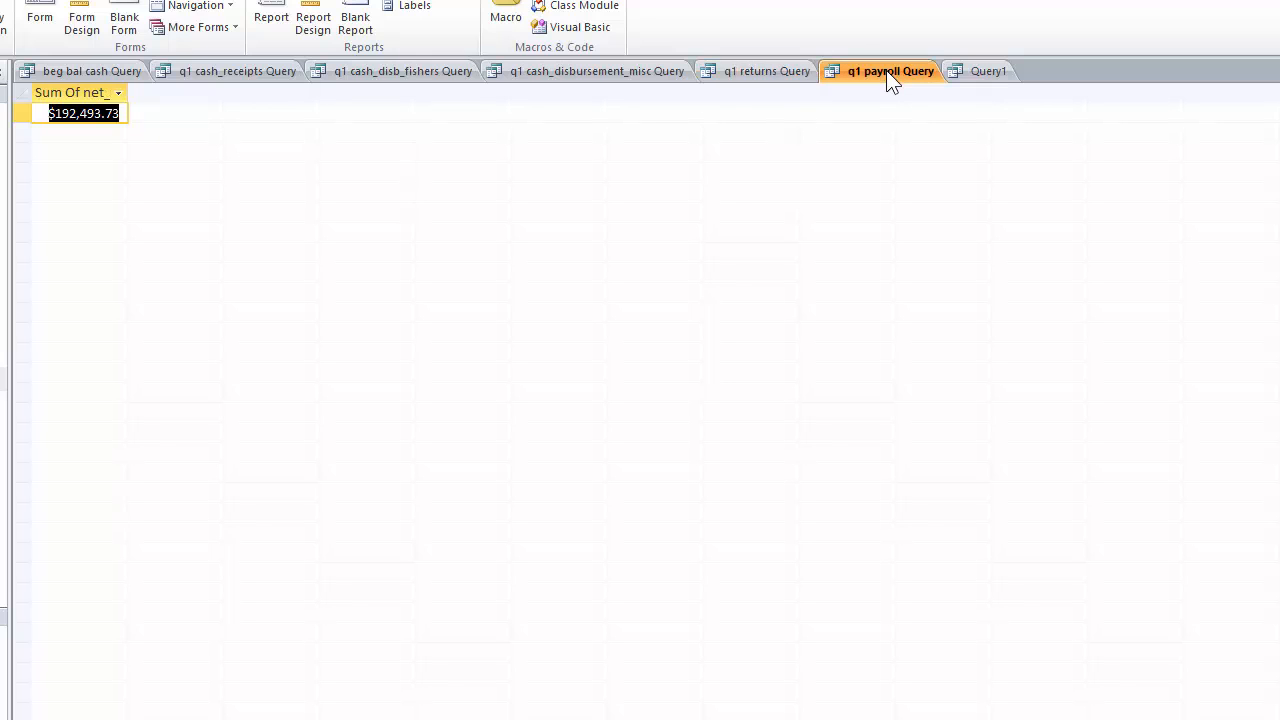
click(965, 72)
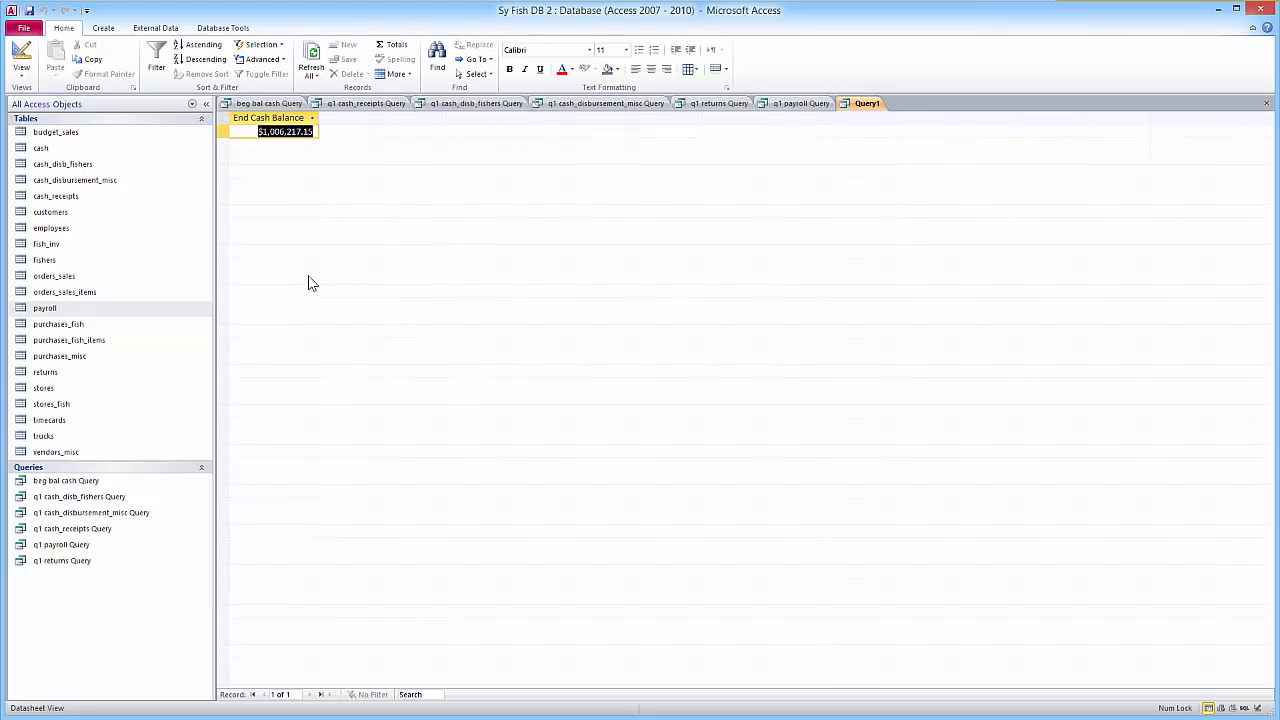
Step: Add a totals row to the cash table with Sum for balance_Jan_01_13, and compare it with beg bal cash Query
double_click(45, 148)
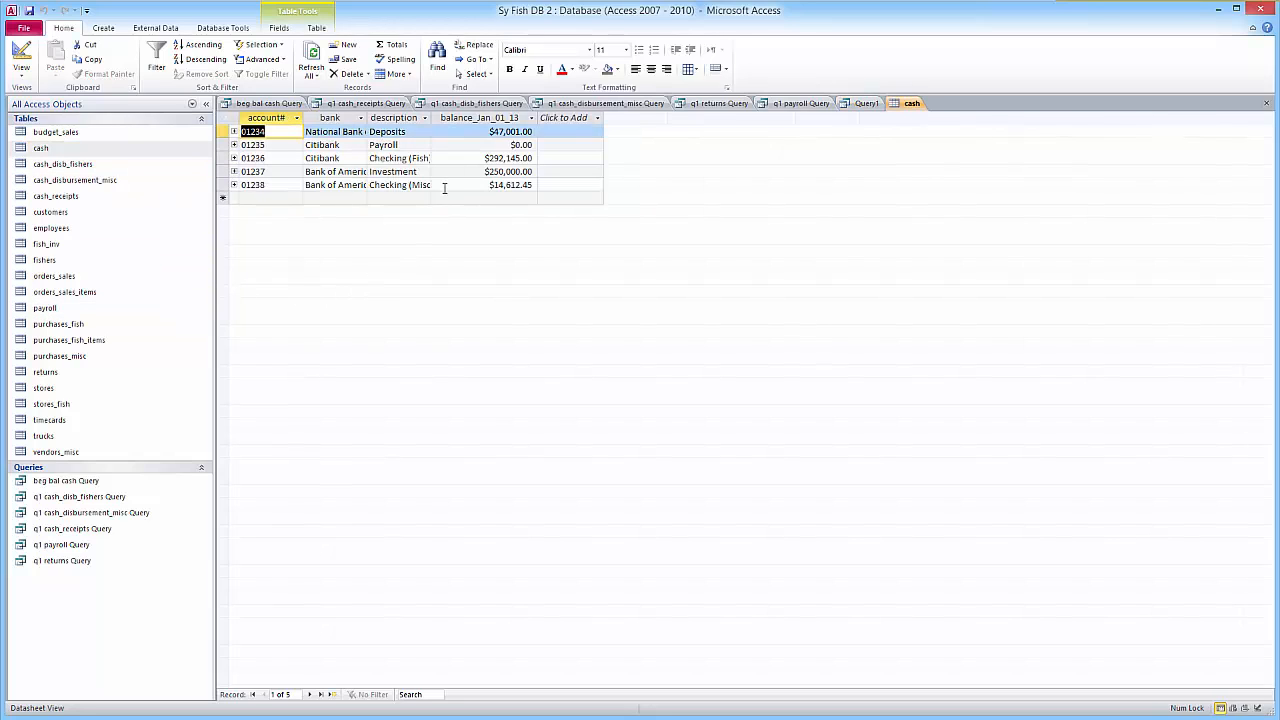
click(391, 45)
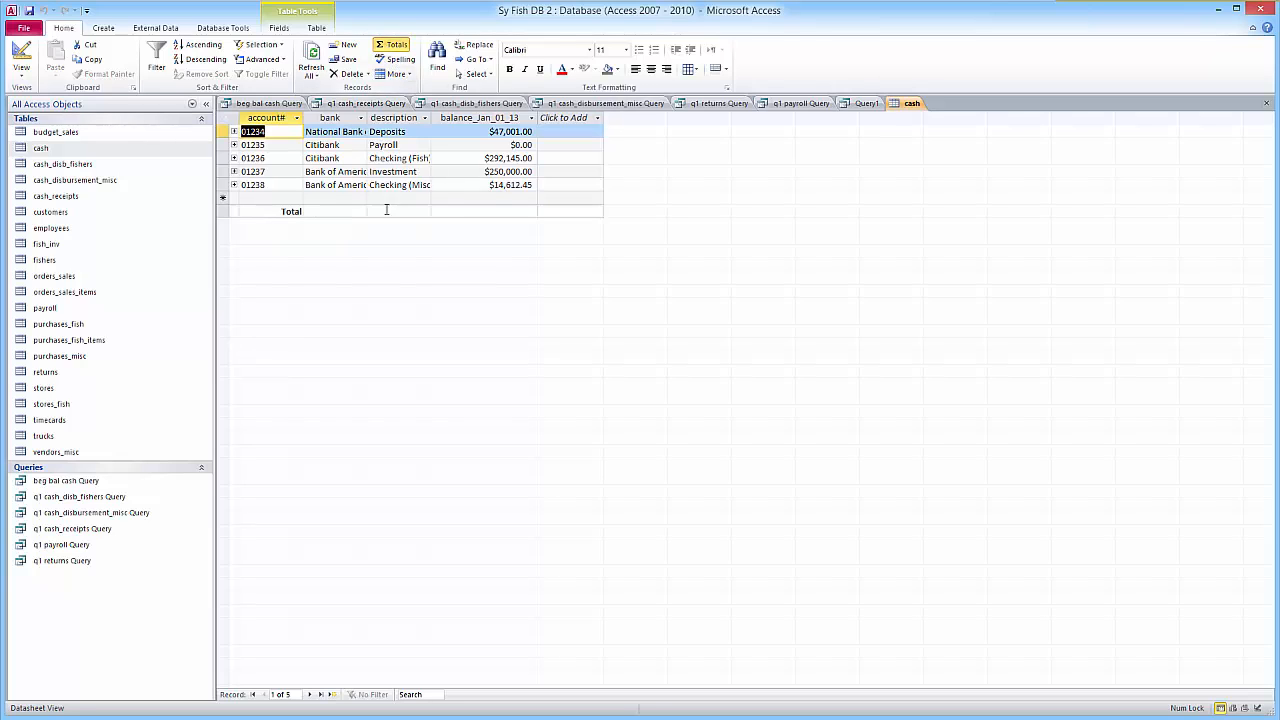
click(492, 211)
click(438, 211)
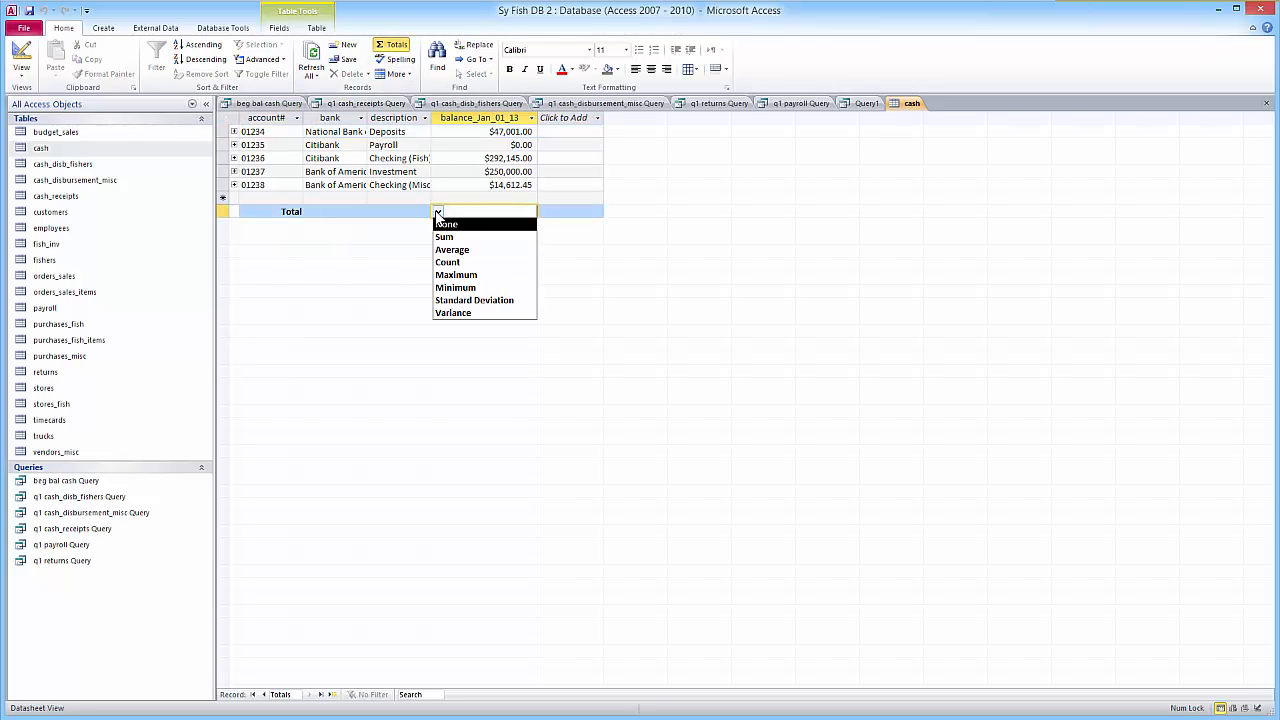
click(446, 237)
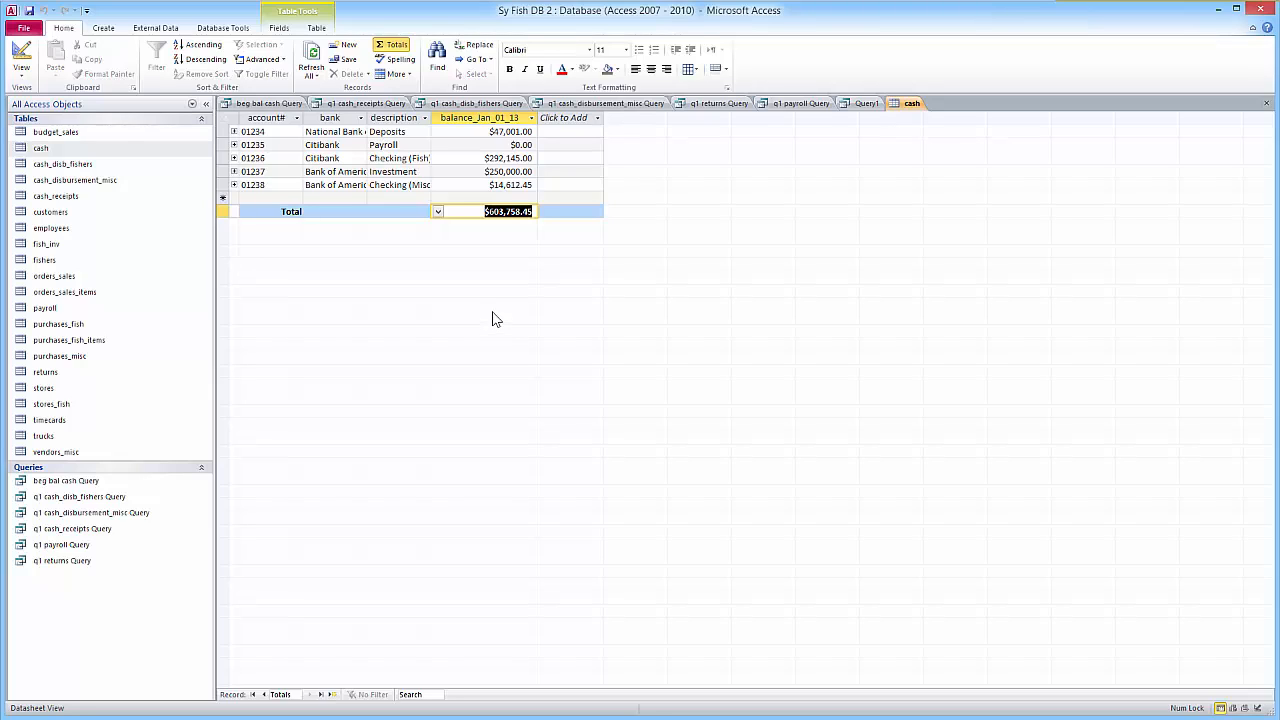
click(255, 104)
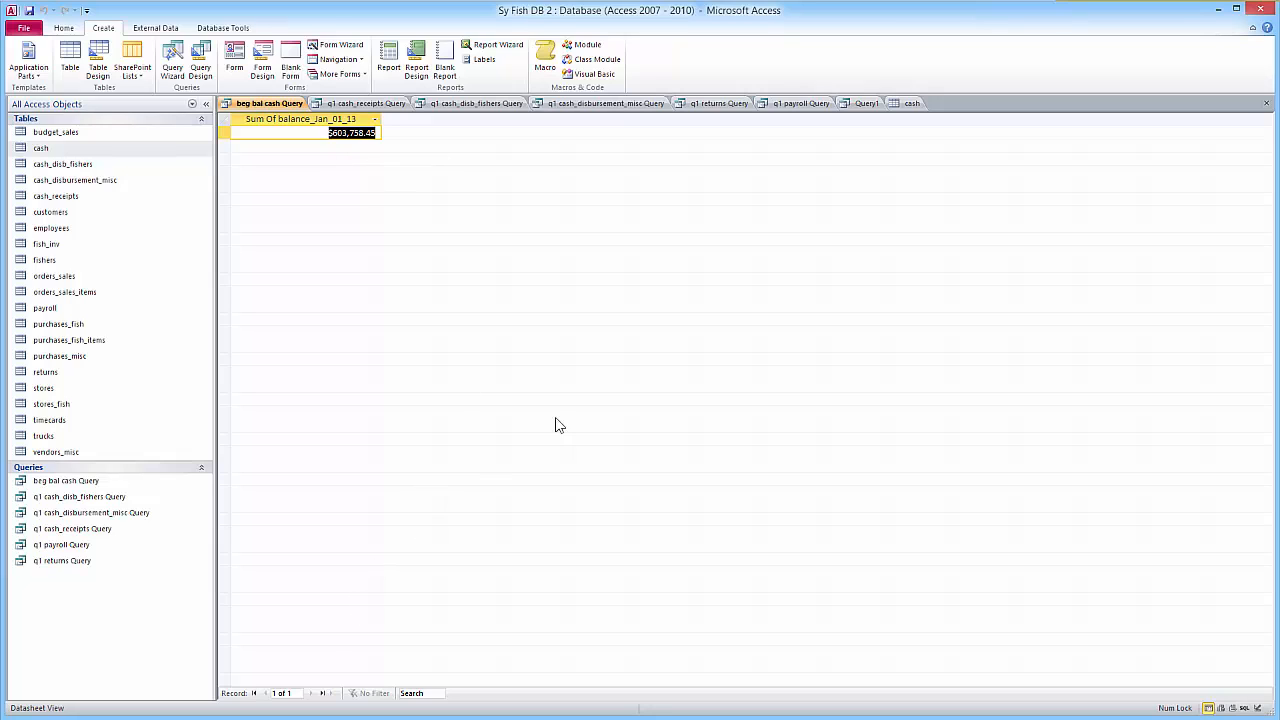
Step: Close the End Cash Balance query and save it under the name "Q1 End Bal Cash"
click(866, 103)
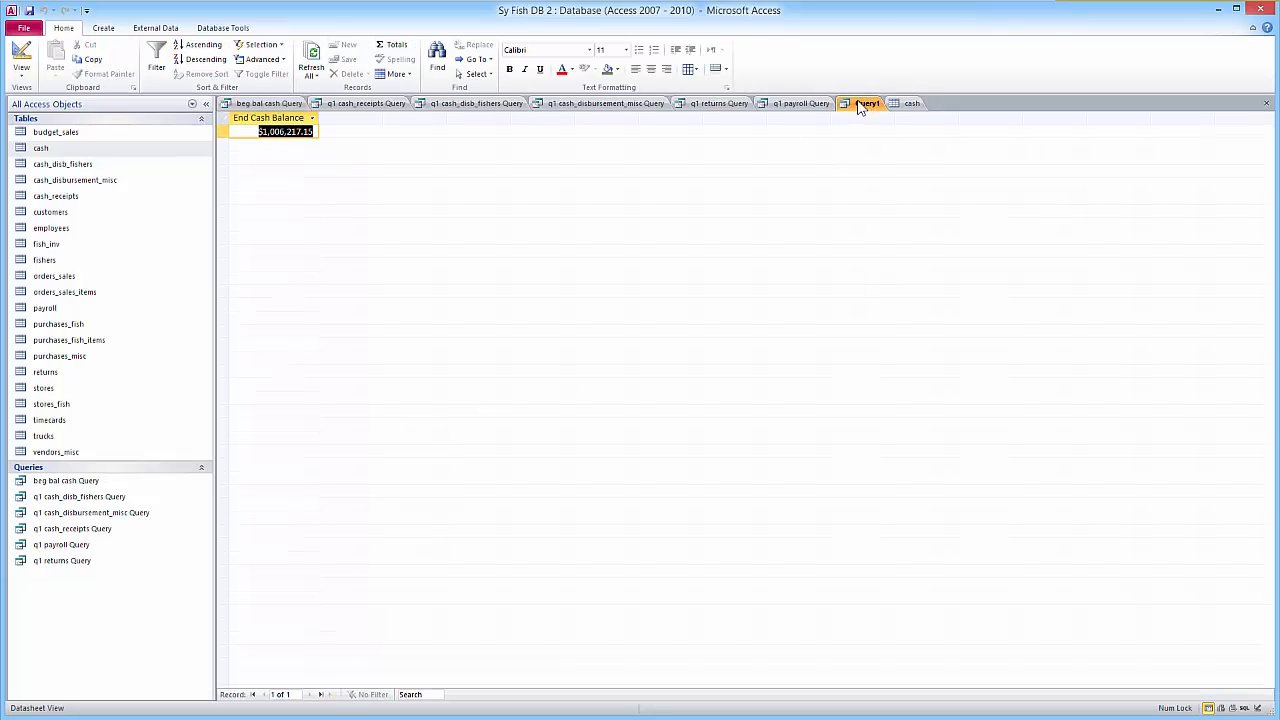
right_click(852, 106)
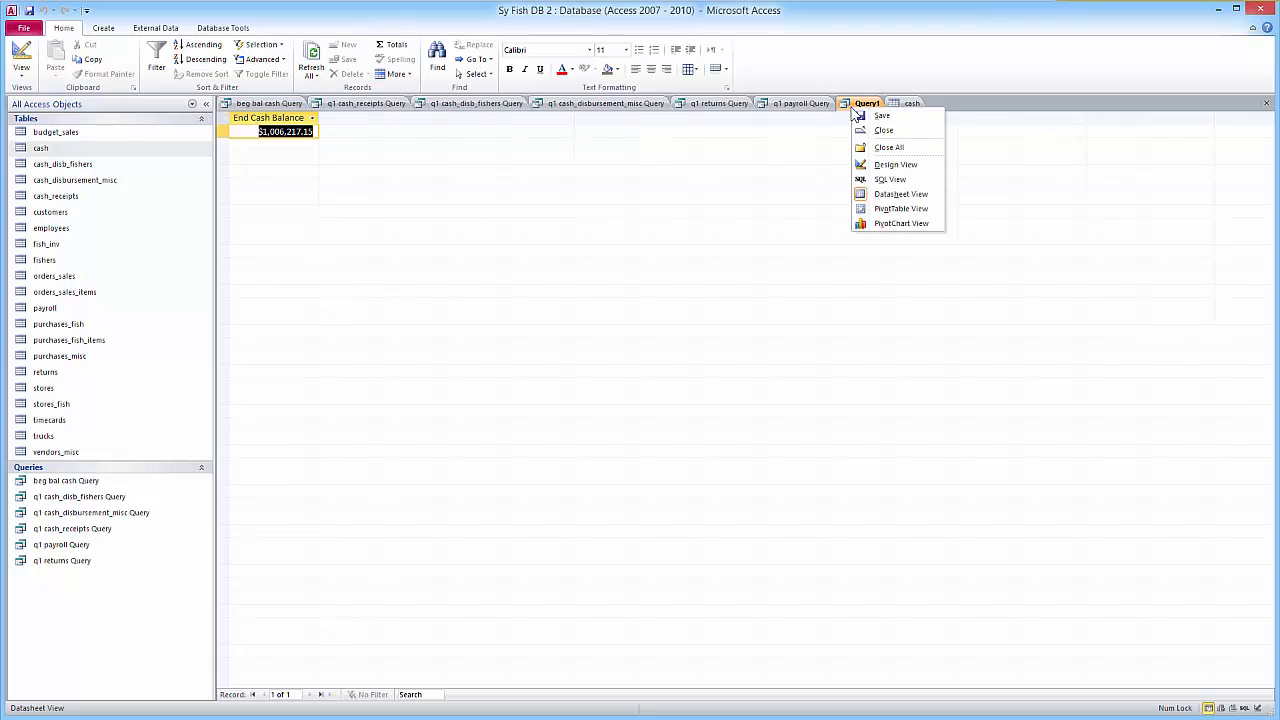
click(880, 131)
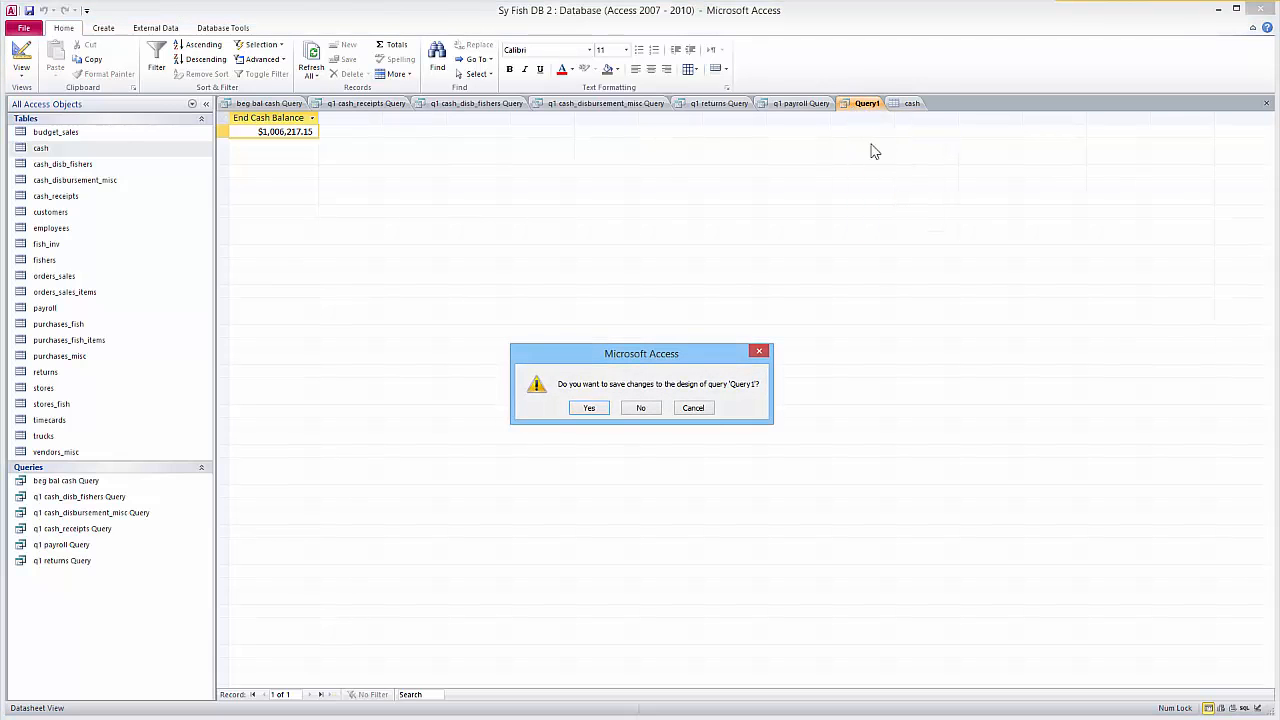
click(580, 533)
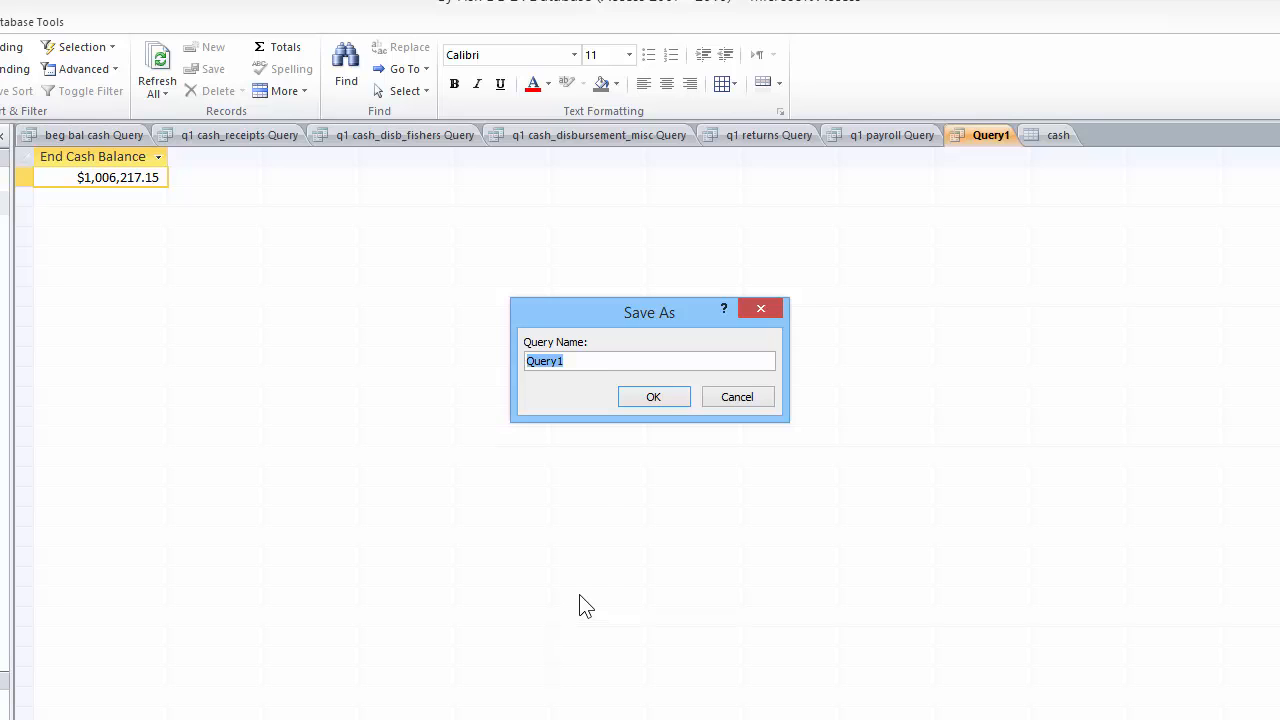
text(End Ba)
key(BackSpace)
key(BackSpace)
key(BackSpace)
key(BackSpace)
key(BackSpace)
key(BackSpace)
text(Q1 End Bal Cash)
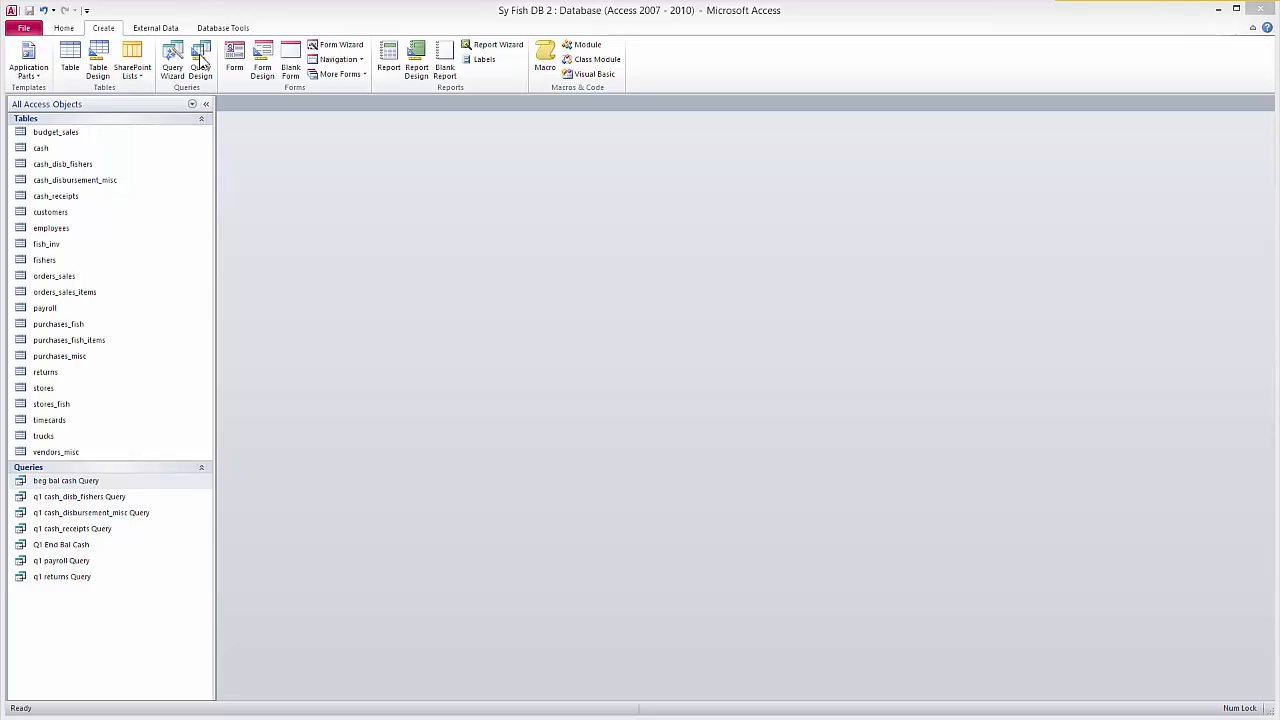
Step: Create a new query in design view from the customers, orders_sales and orders_sales_items tables
click(200, 61)
click(200, 64)
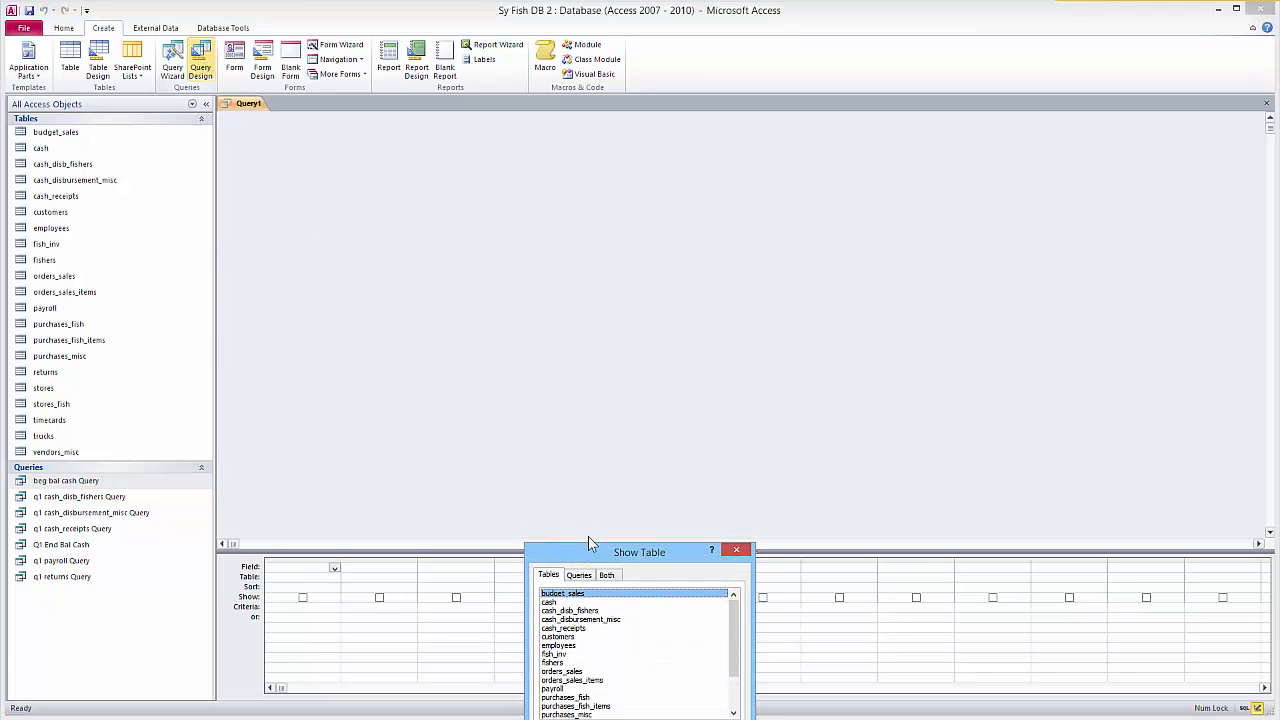
drag(590, 548, 690, 174)
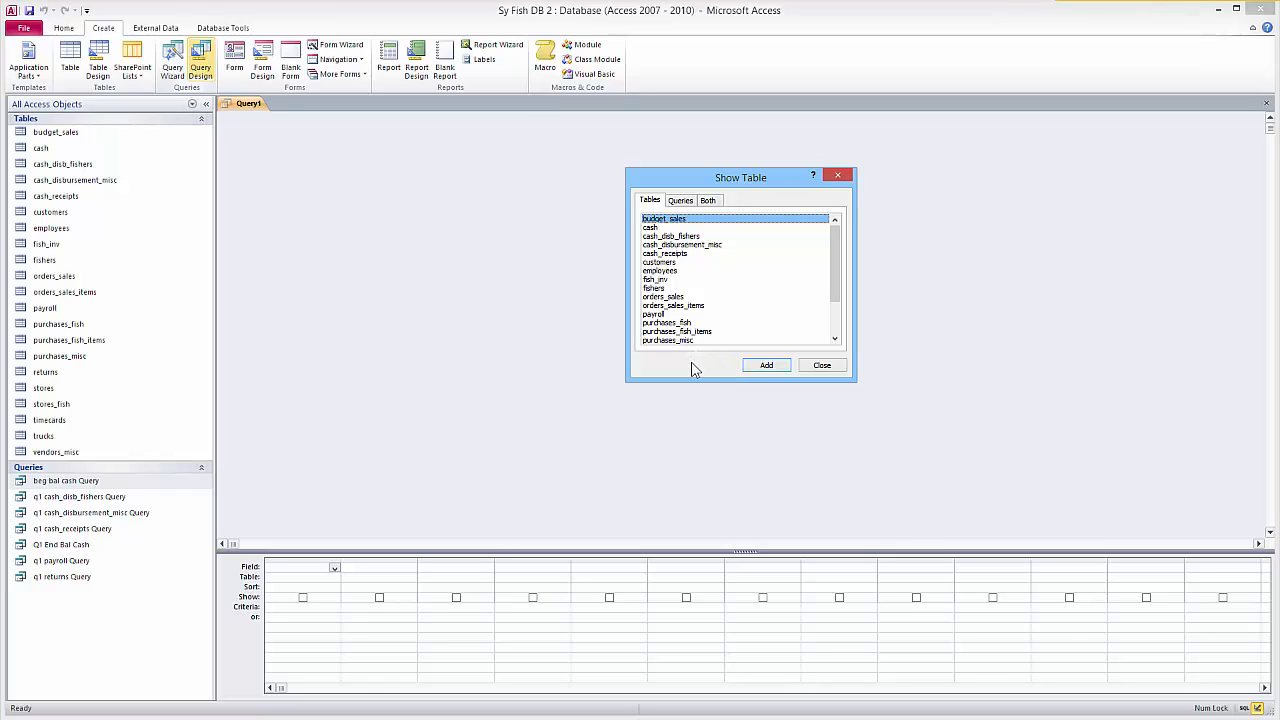
click(668, 263)
click(760, 366)
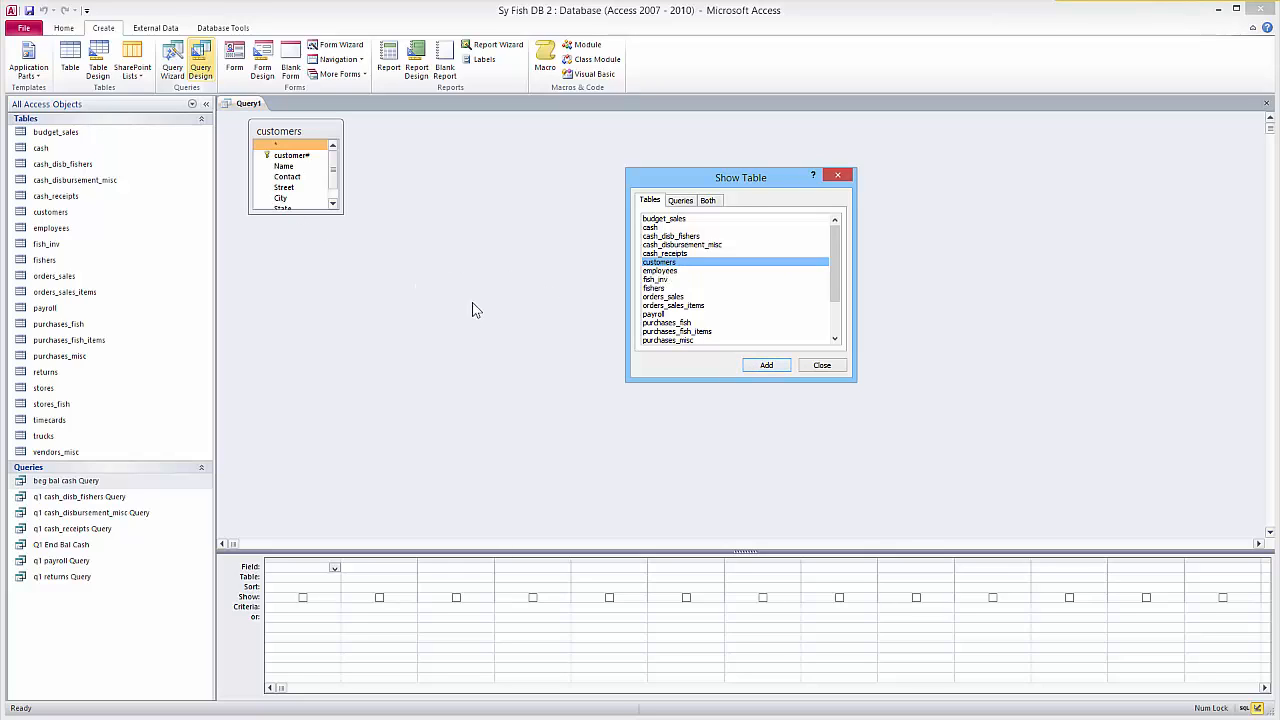
click(665, 297)
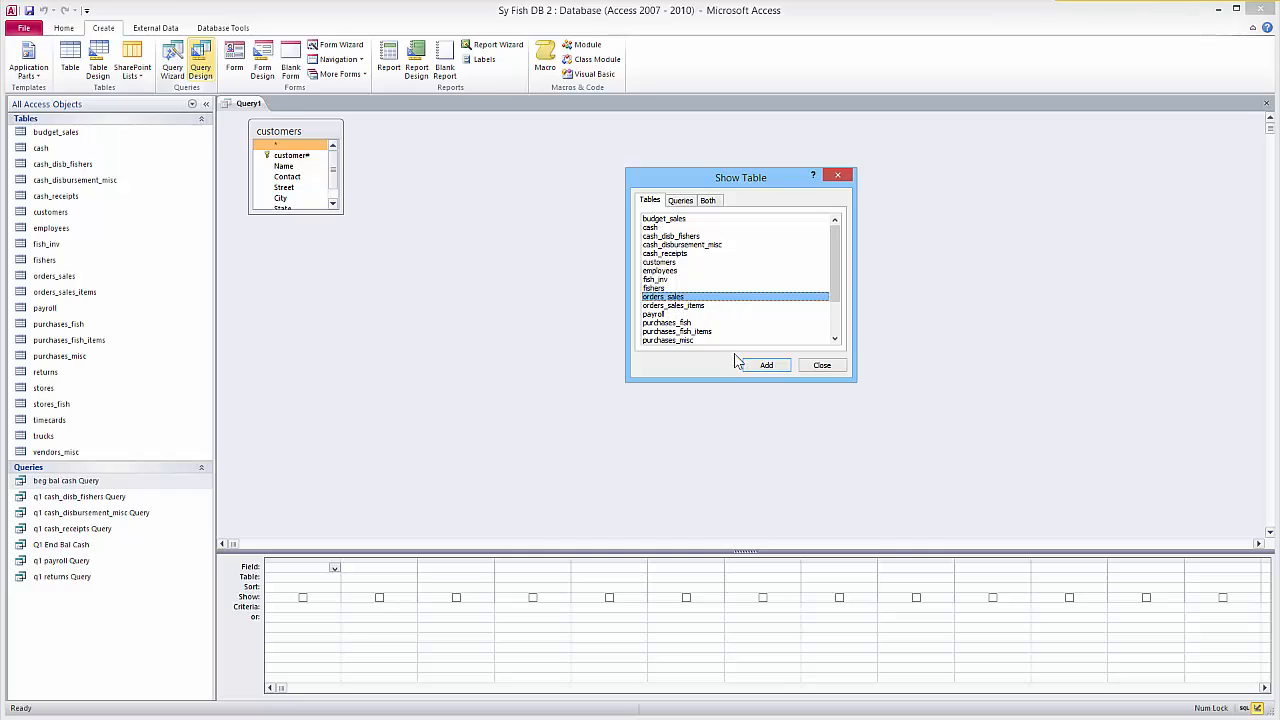
click(768, 367)
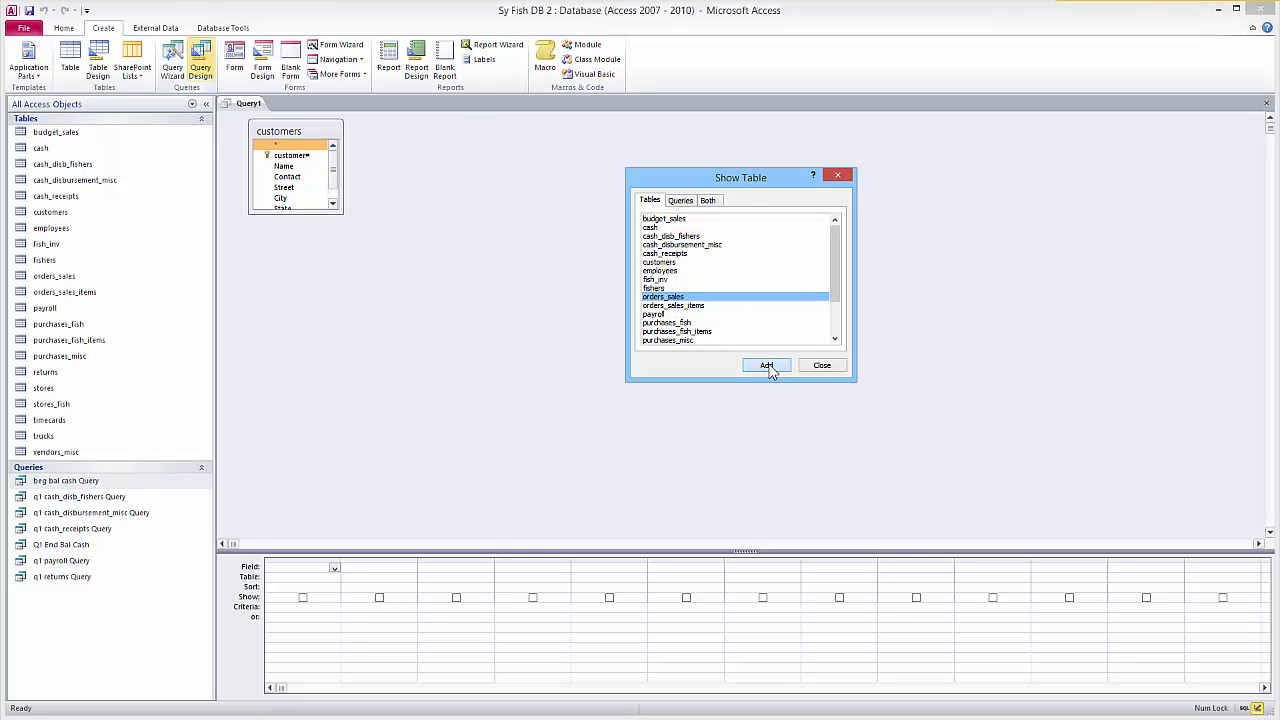
click(686, 307)
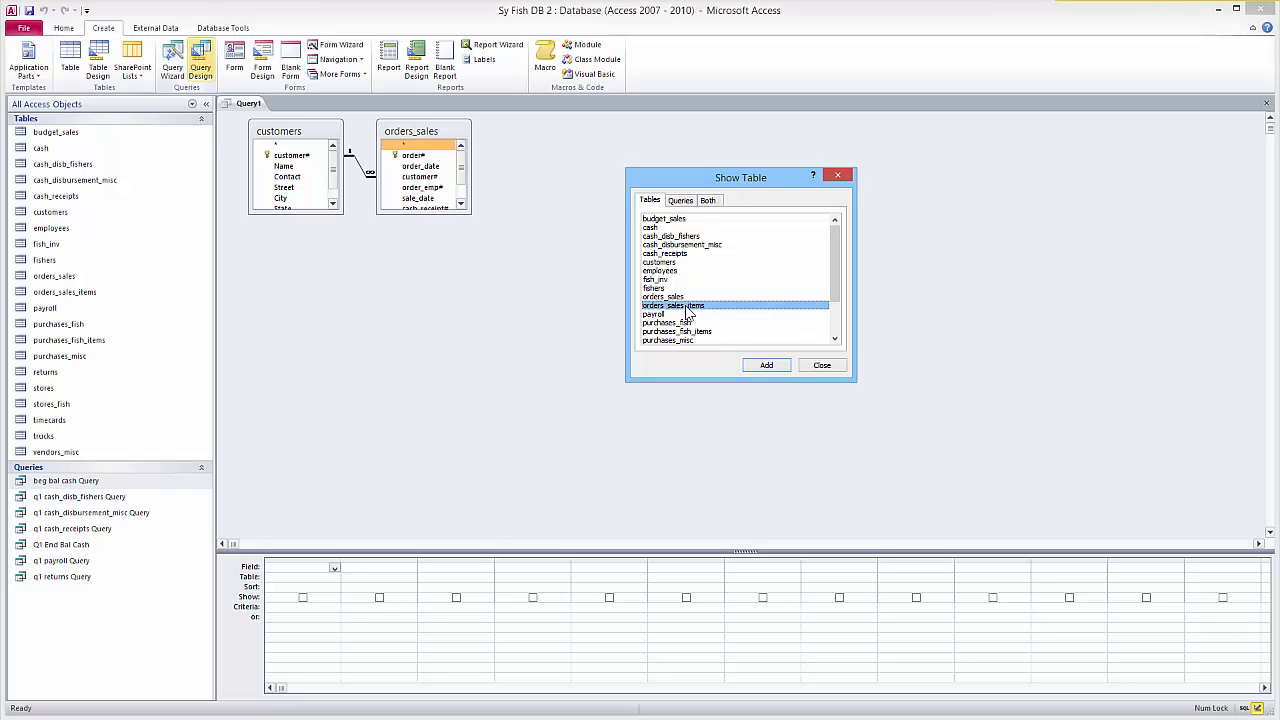
click(767, 366)
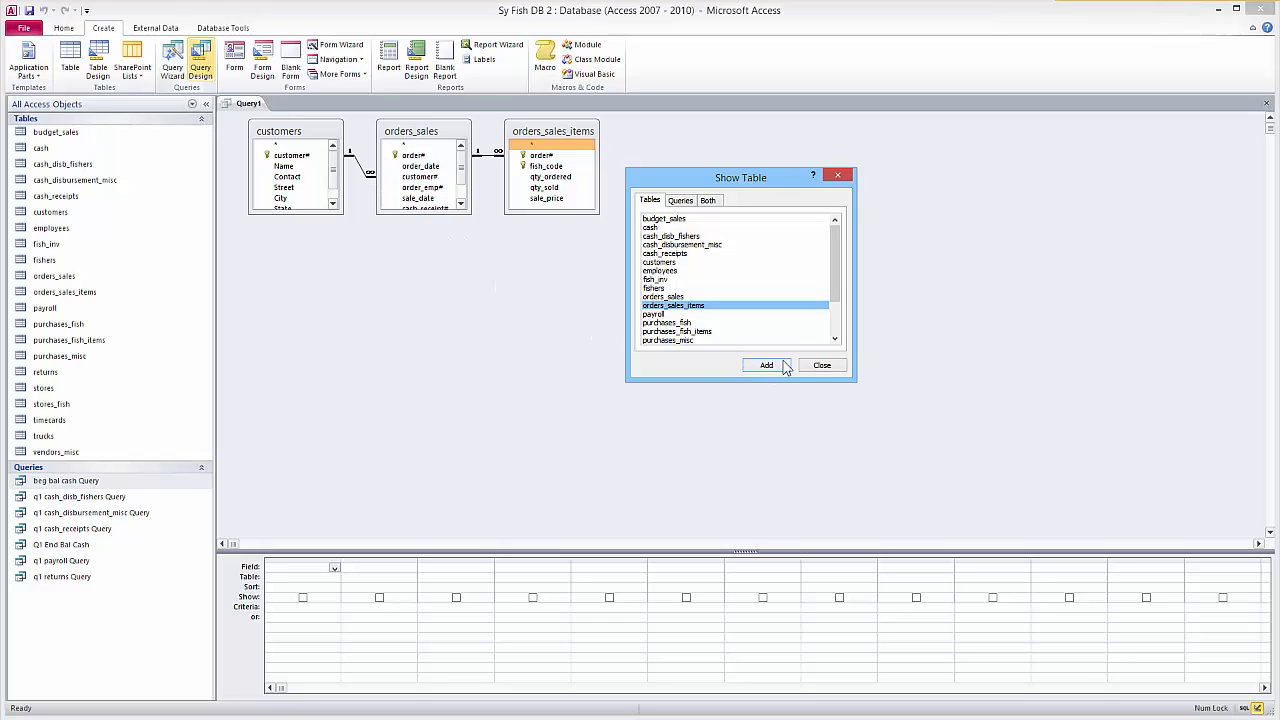
click(820, 366)
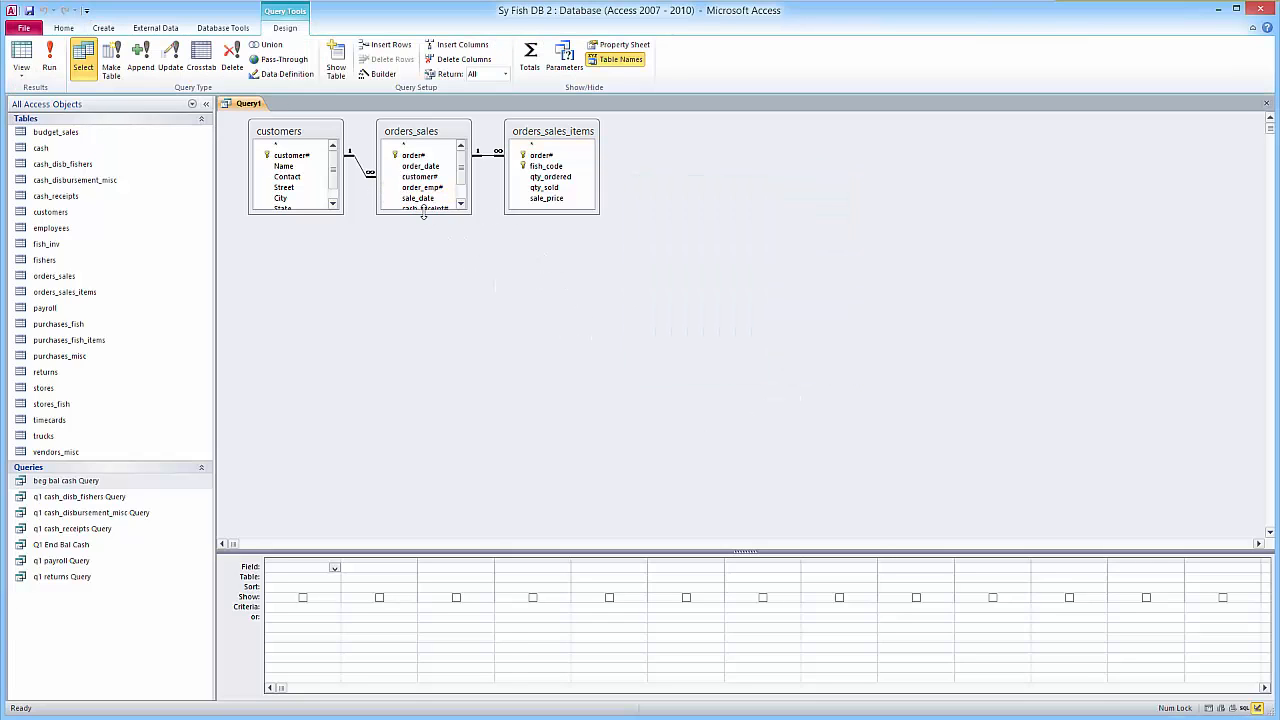
Step: Lengthen the orders_sales and customers field lists to show all fields, shift orders_sales_items away from orders_sales, and enlarge the design grid
drag(430, 213, 430, 262)
drag(315, 213, 315, 245)
drag(538, 133, 562, 167)
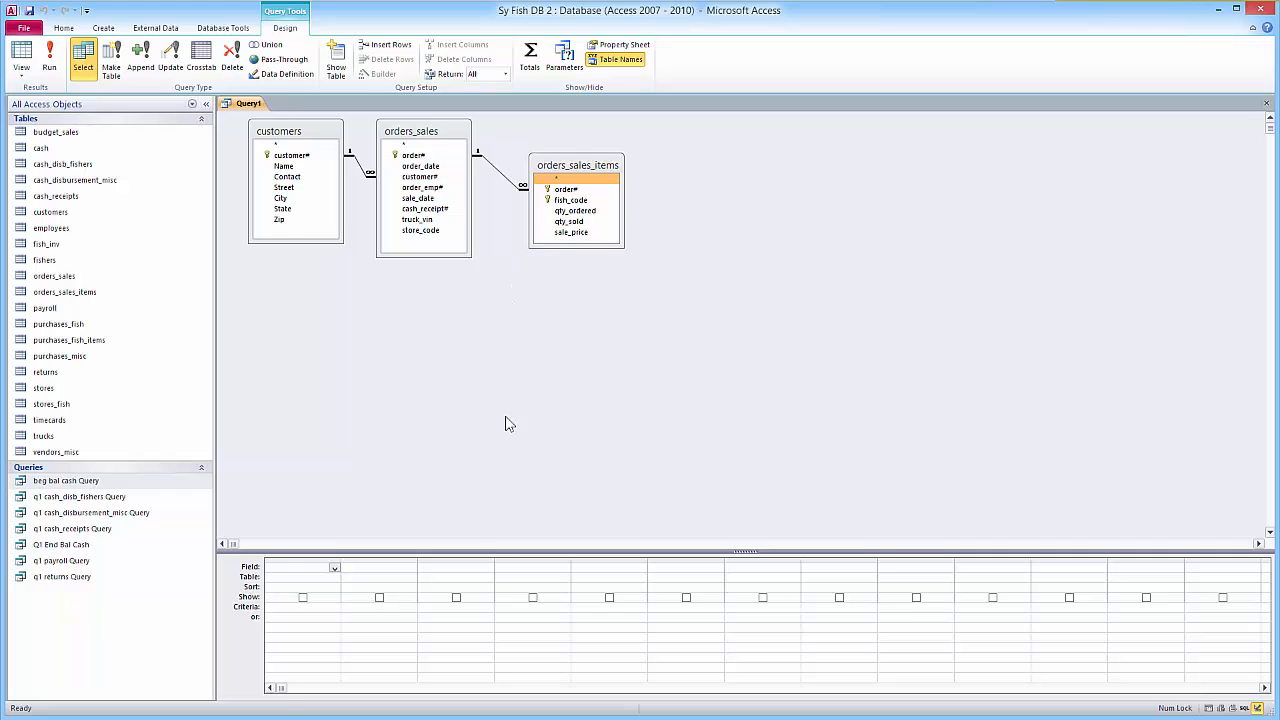
drag(535, 553, 533, 502)
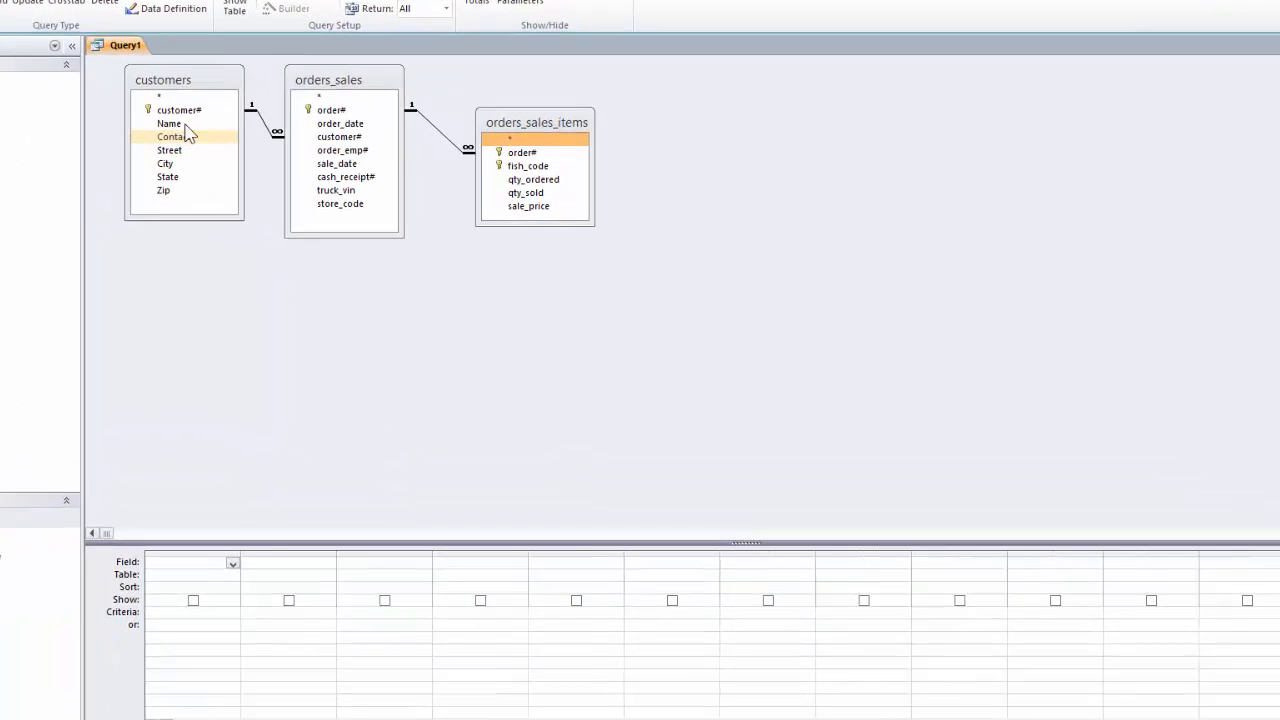
Step: Add customer# and Name from customers and order# from orders_sales to the query's design grid
drag(291, 156, 291, 168)
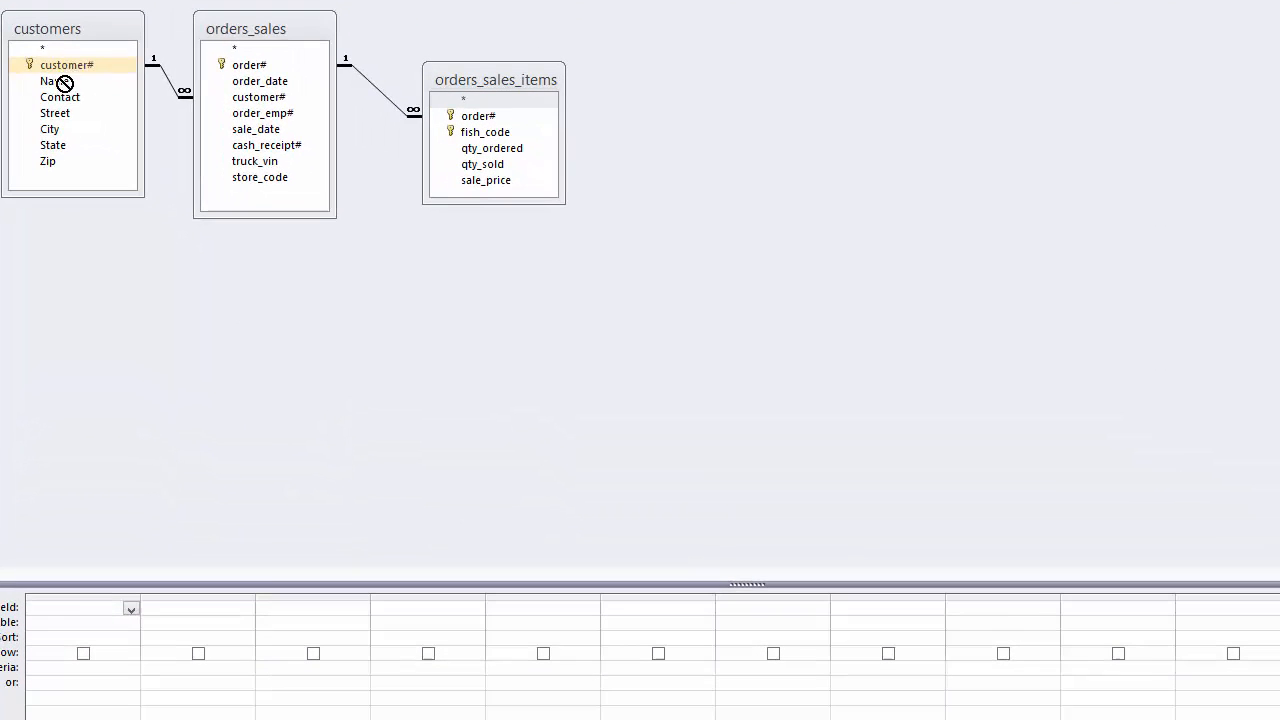
drag(64, 83, 81, 617)
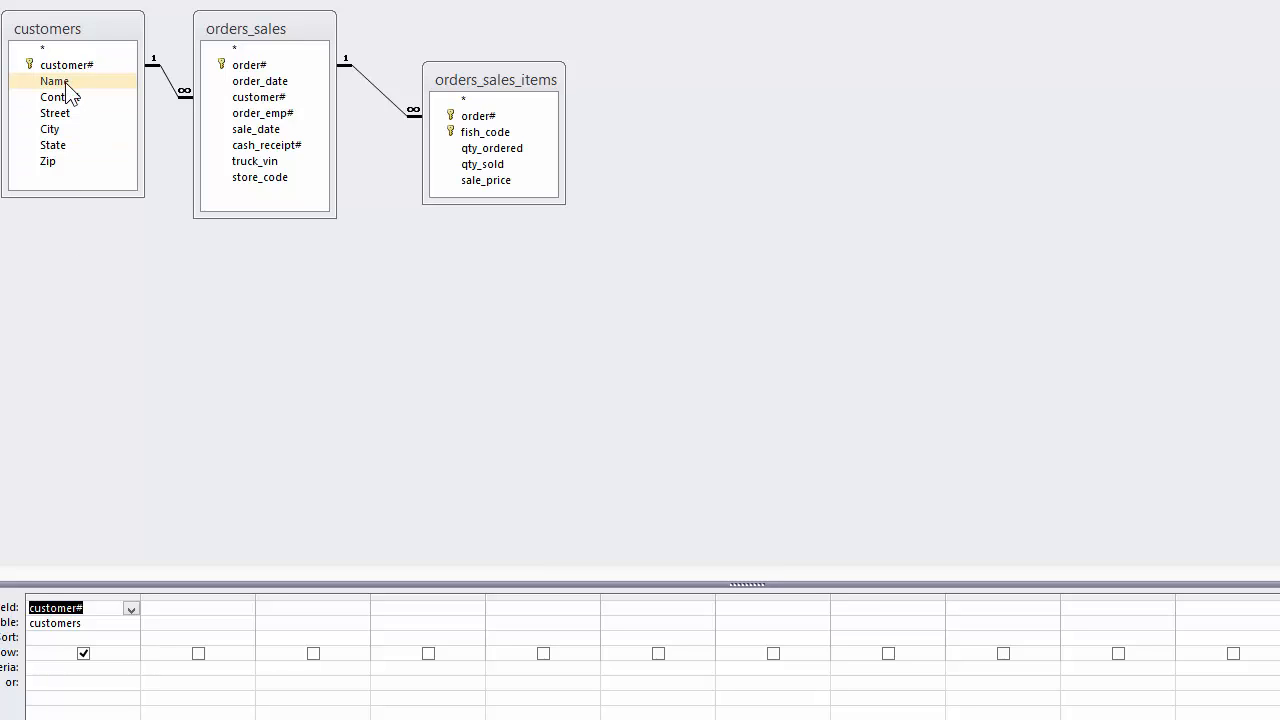
drag(68, 88, 174, 612)
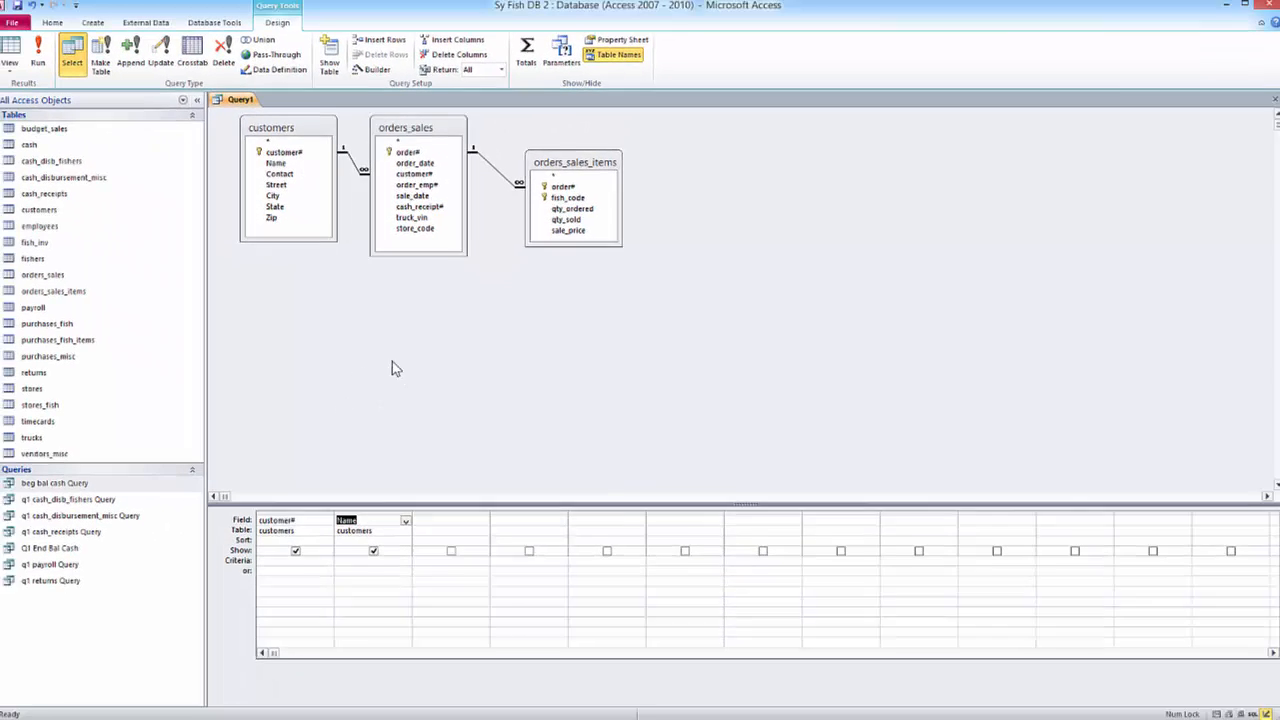
drag(418, 156, 440, 525)
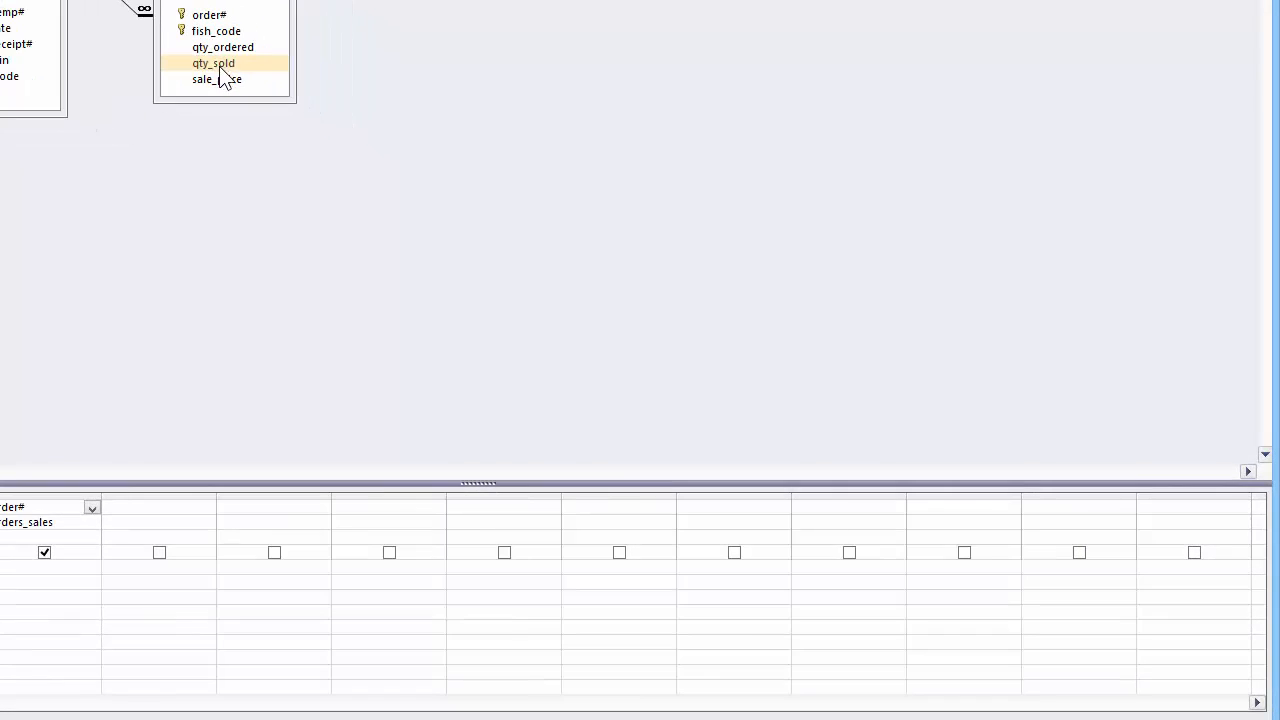
Step: Add qty_sold and sale_price from orders_sales_items to the design grid, and preview the query's records before returning to its design
drag(573, 226, 498, 430)
drag(106, 378, 145, 515)
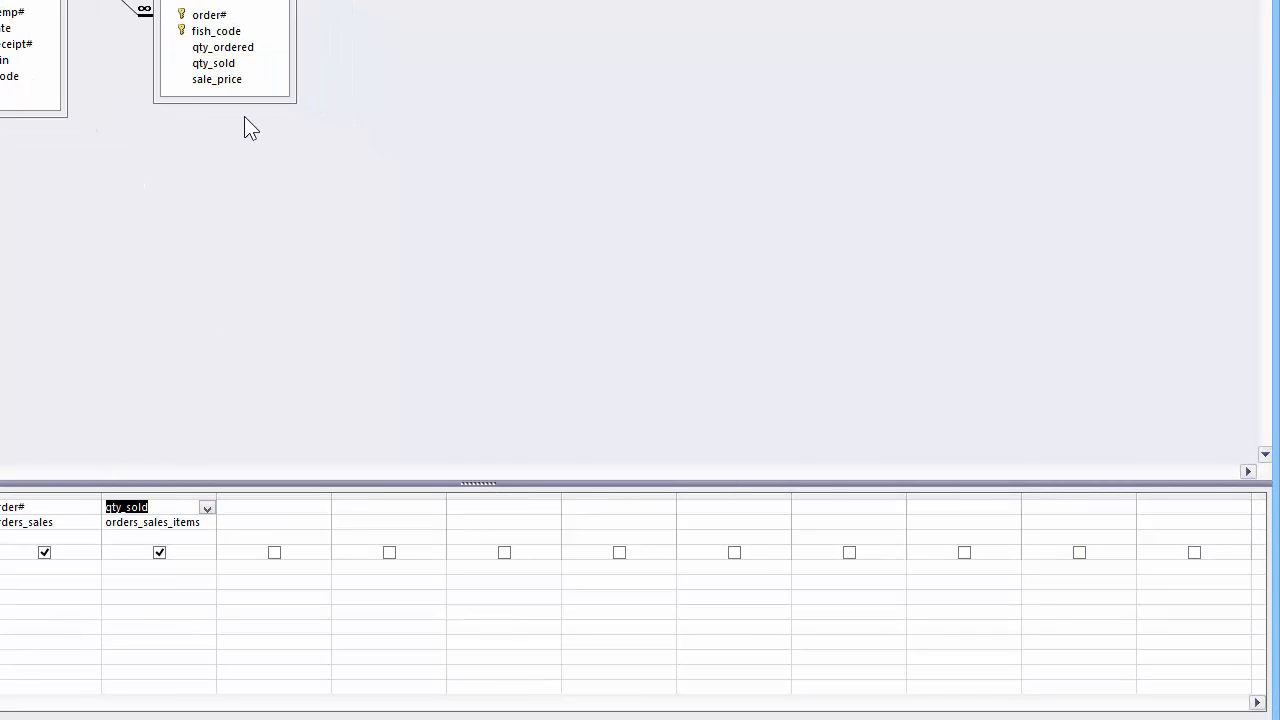
drag(219, 87, 265, 520)
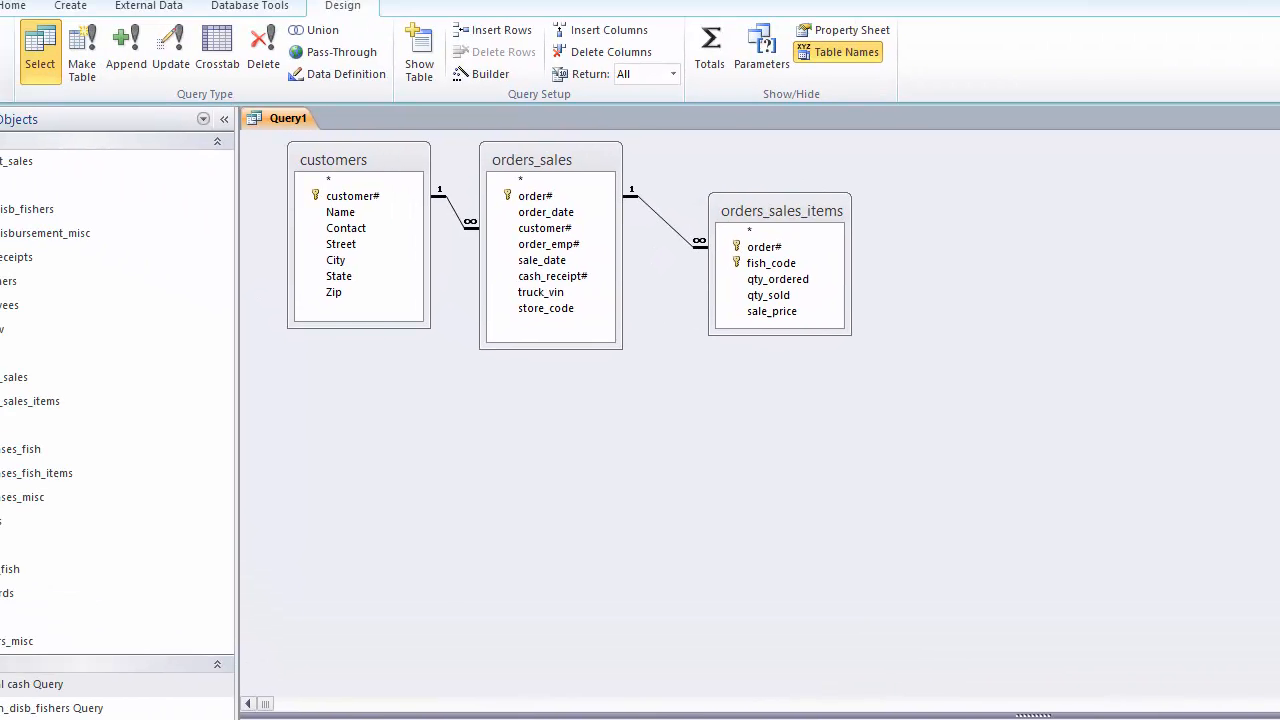
click(30, 88)
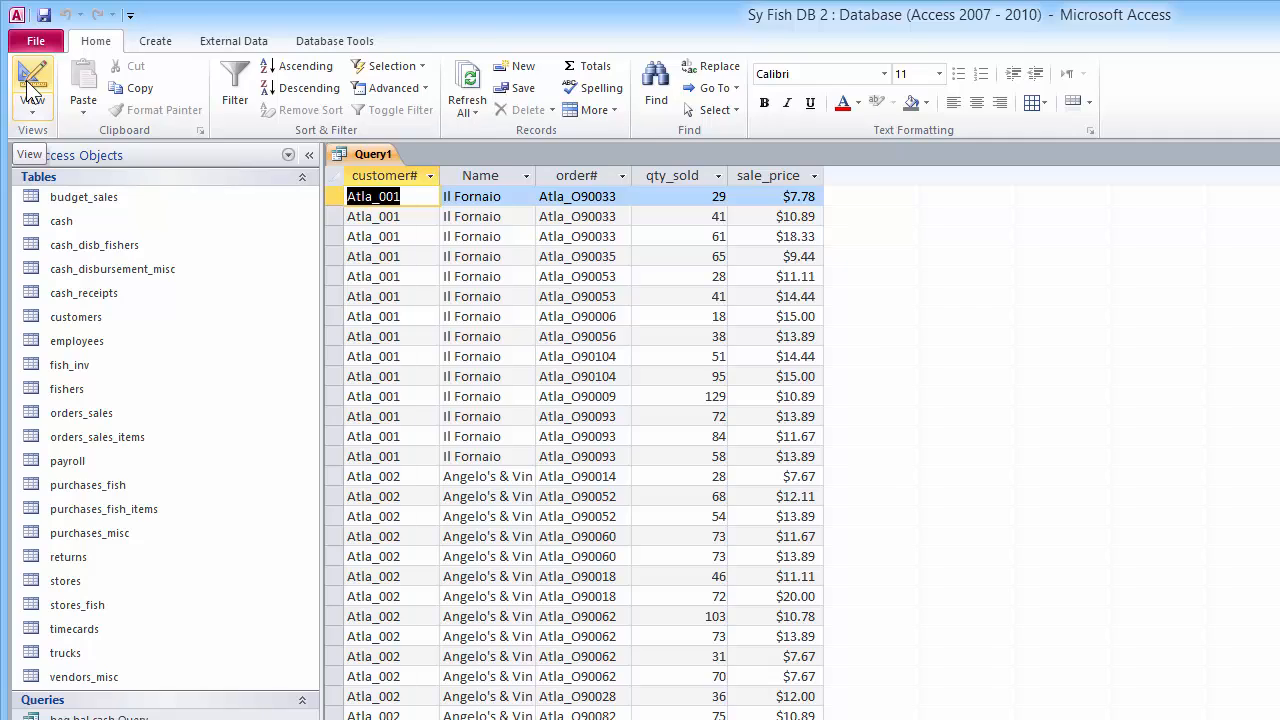
click(30, 88)
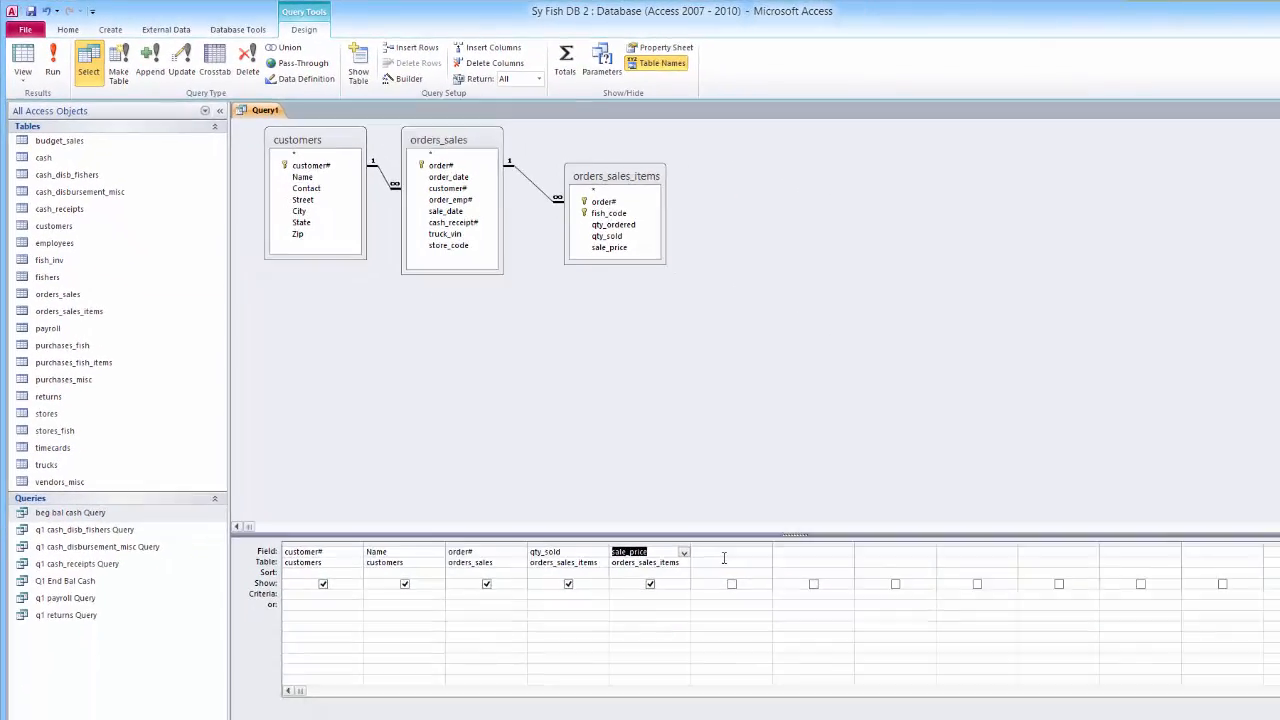
Step: Open the Expression Builder for the empty column after sale_price and list the fields of the orders_sales_items table
click(724, 555)
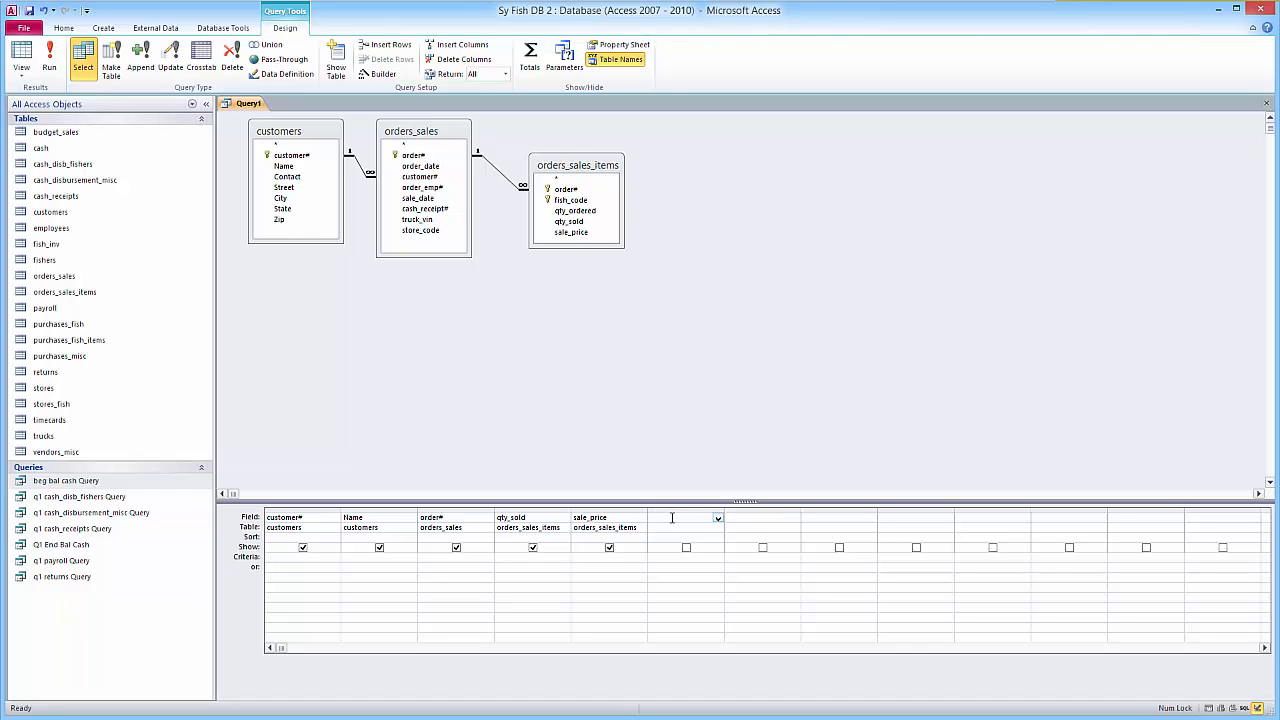
right_click(672, 518)
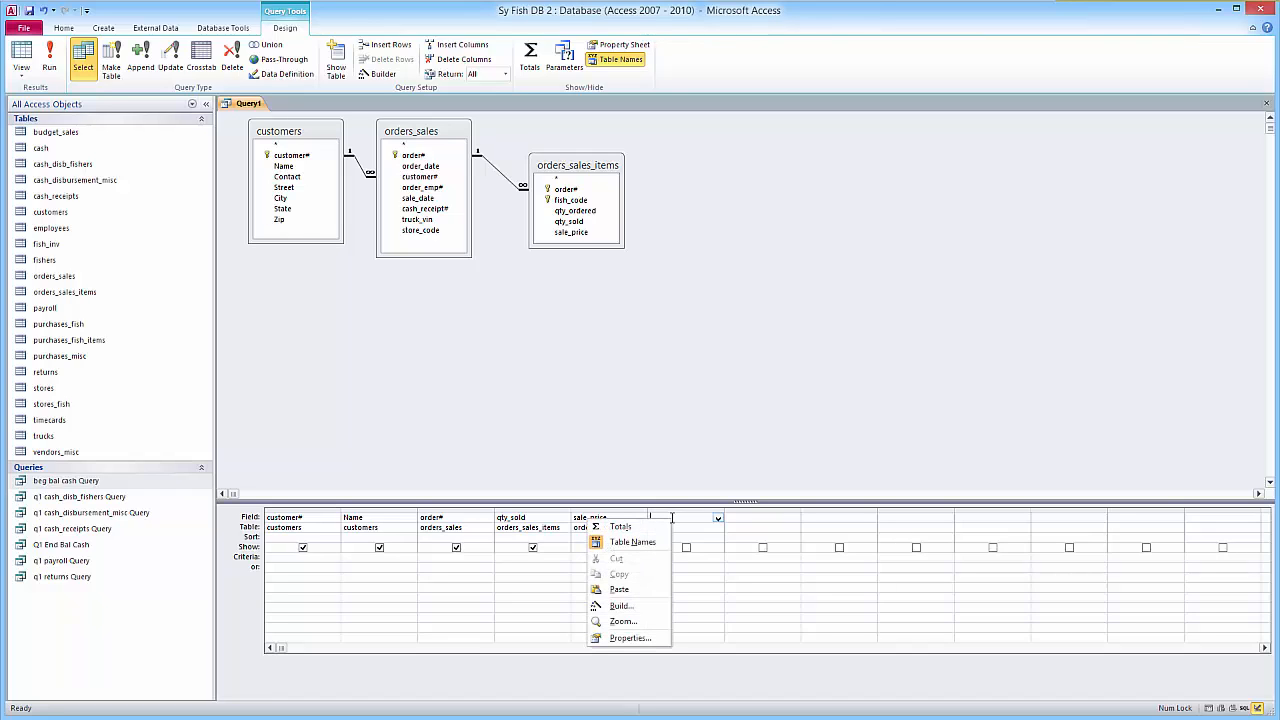
click(620, 606)
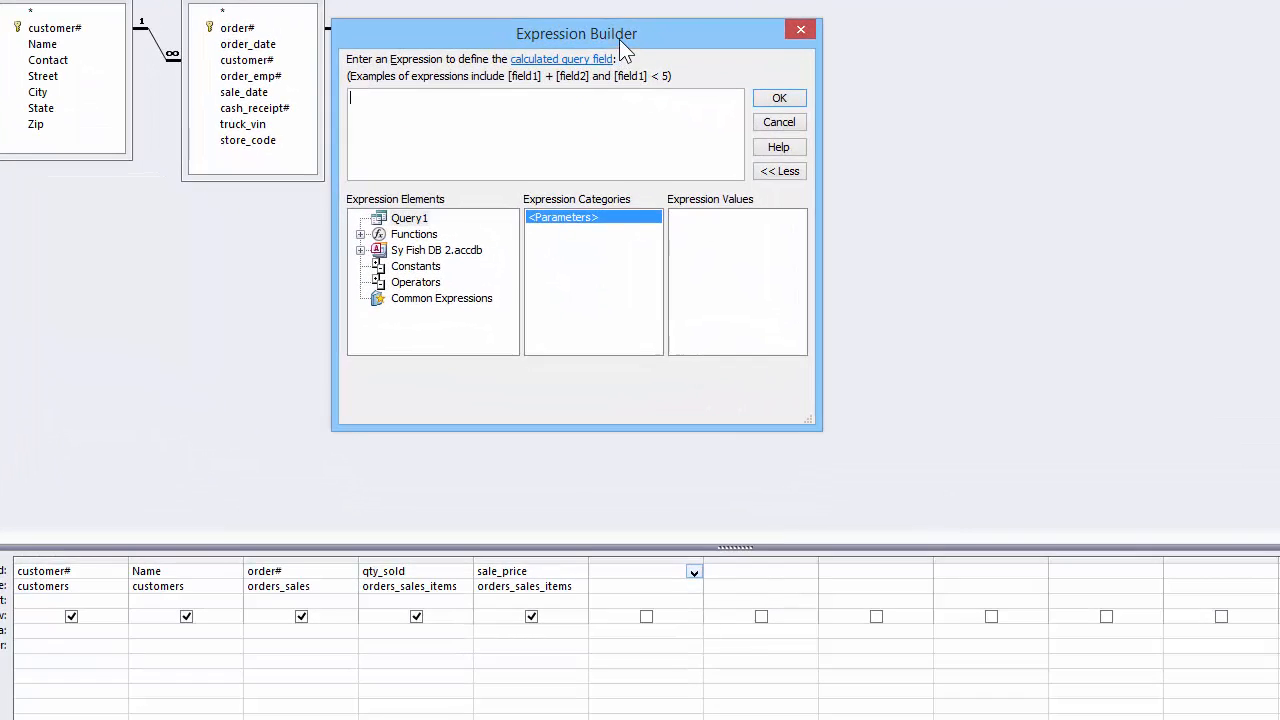
drag(619, 39, 743, 254)
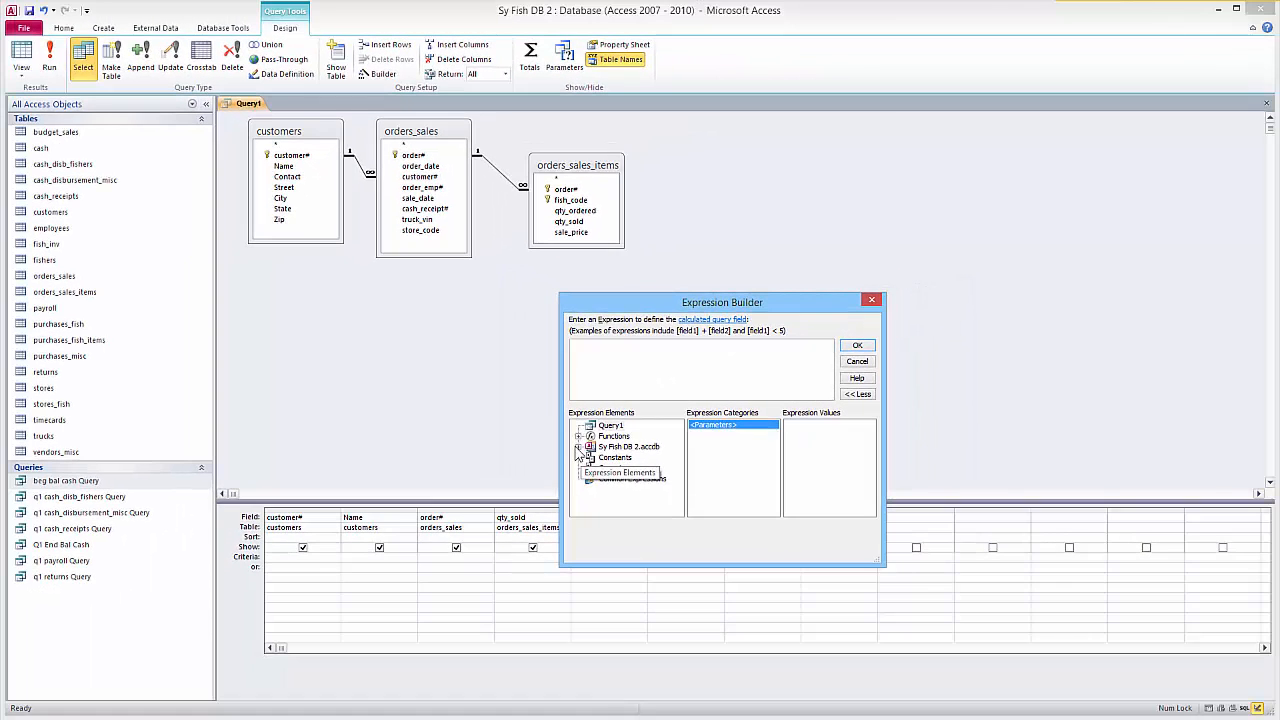
click(553, 452)
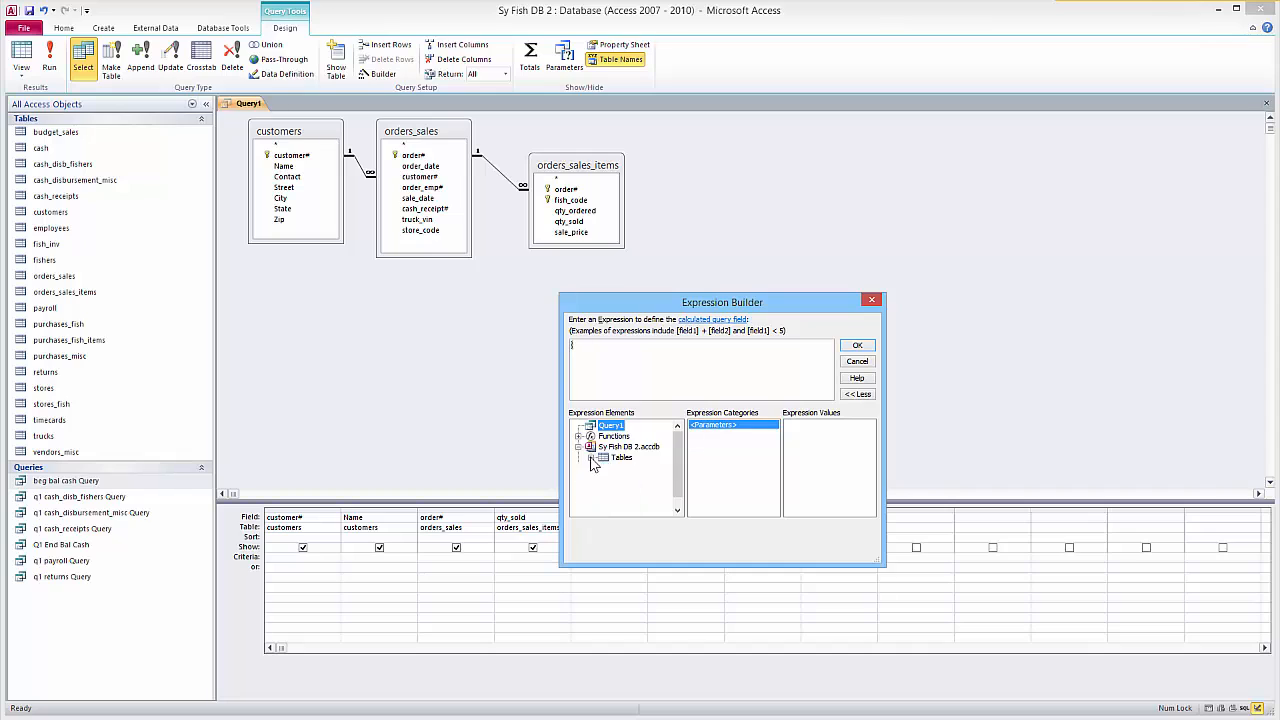
click(591, 458)
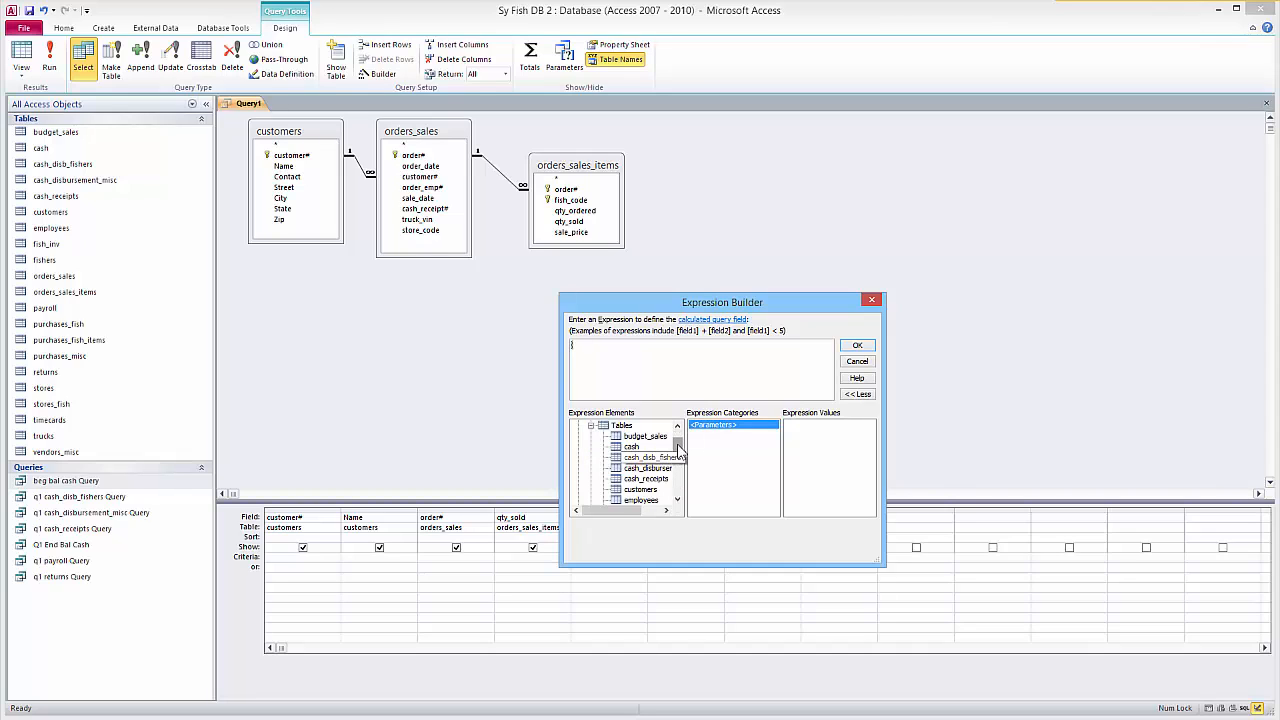
drag(678, 450, 682, 470)
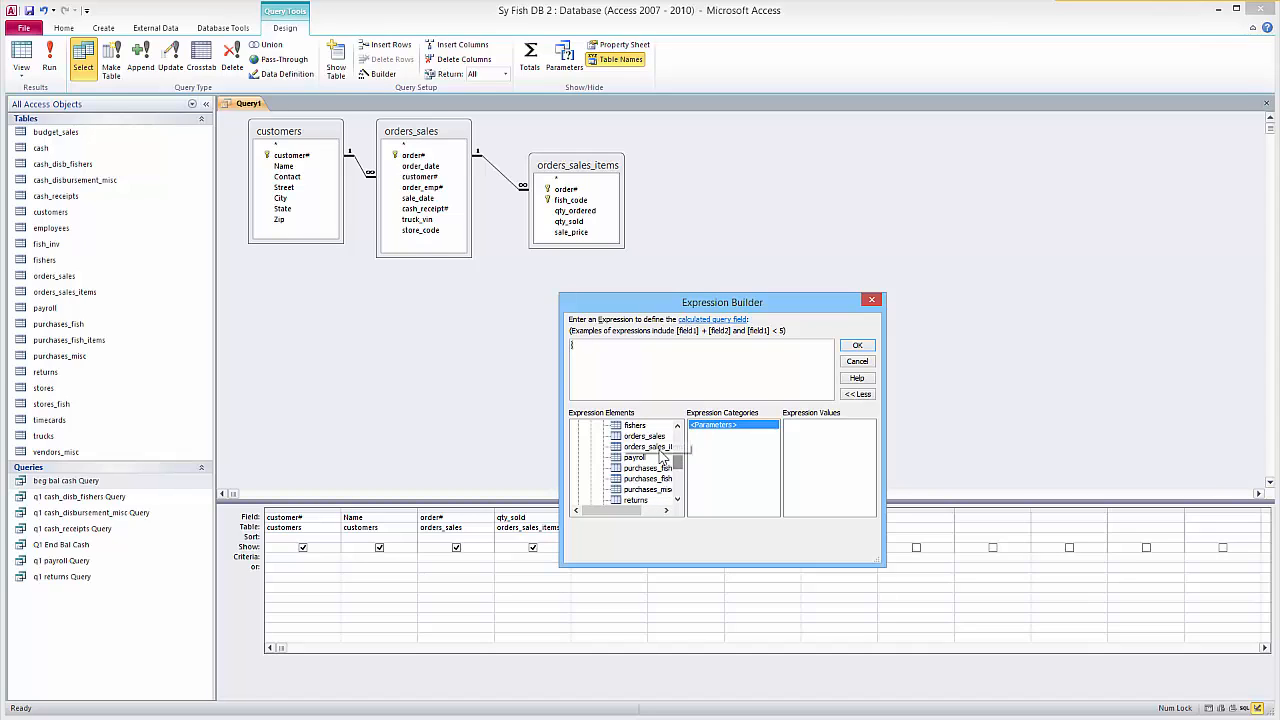
click(647, 446)
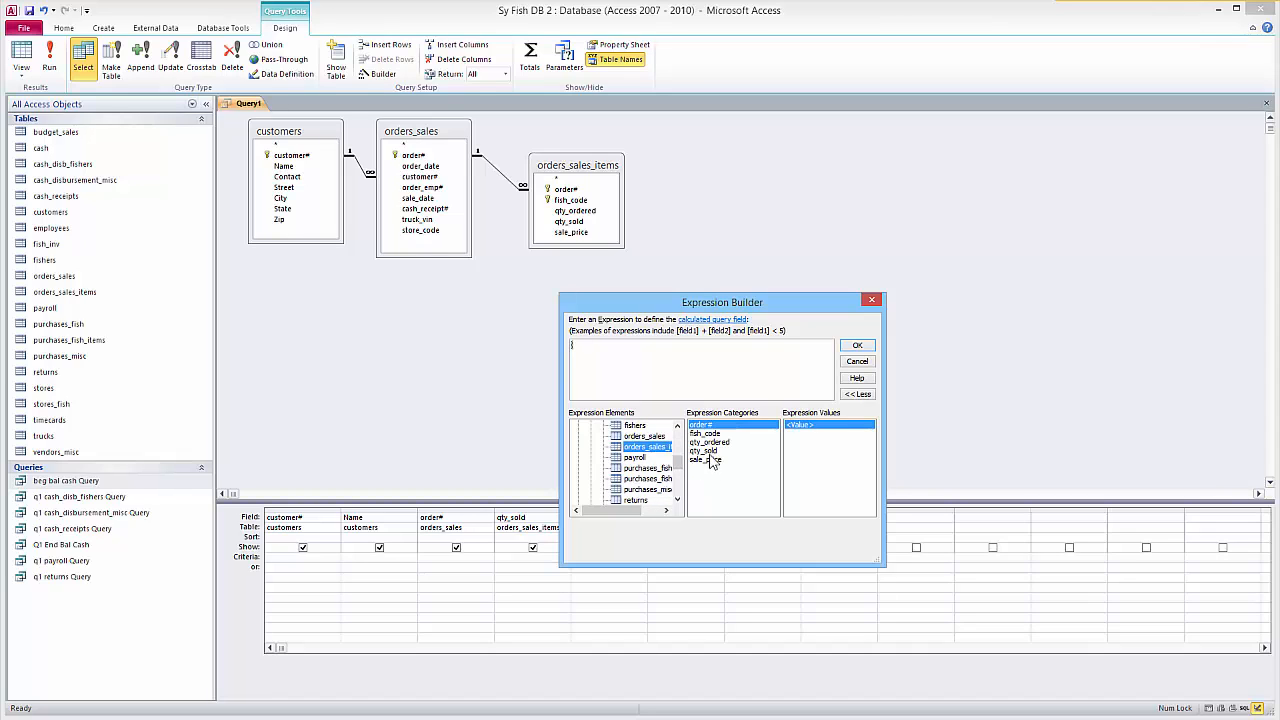
Step: Build the expression [orders_sales_items]![qty_sold] * [orders_sales_items]![sale_price] for the column and preview the query's records
double_click(705, 451)
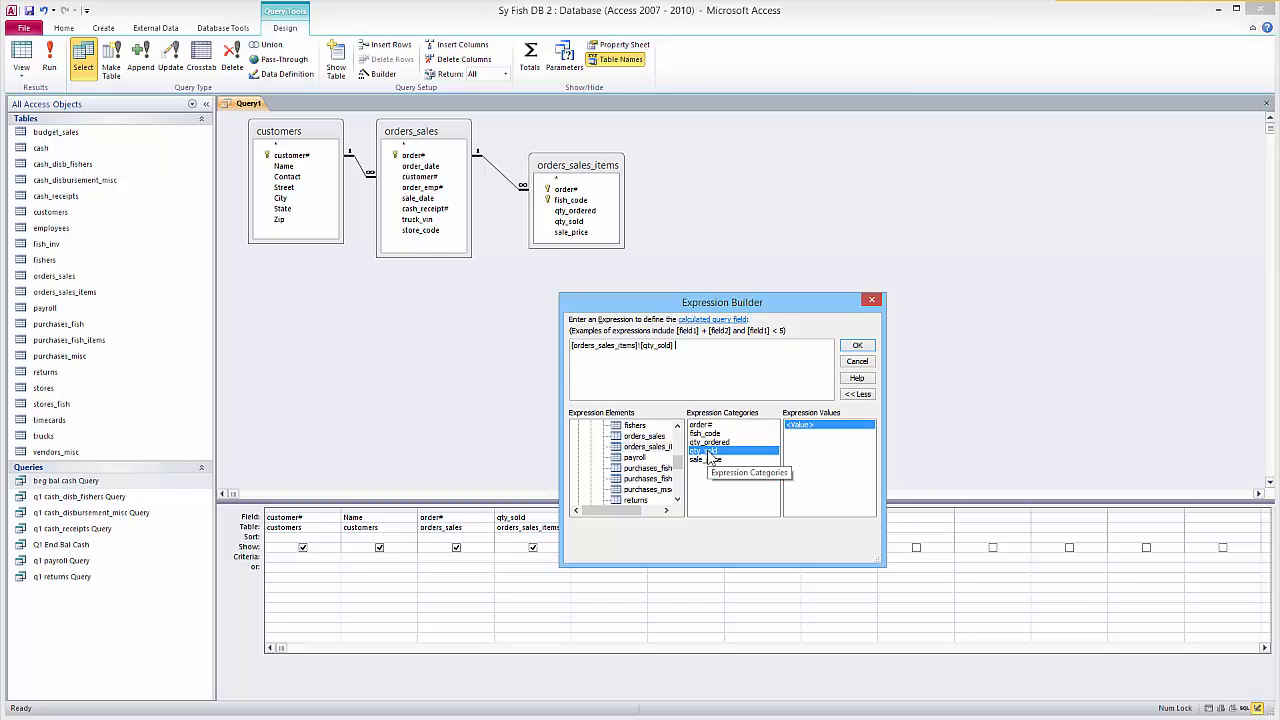
text(*)
double_click(706, 459)
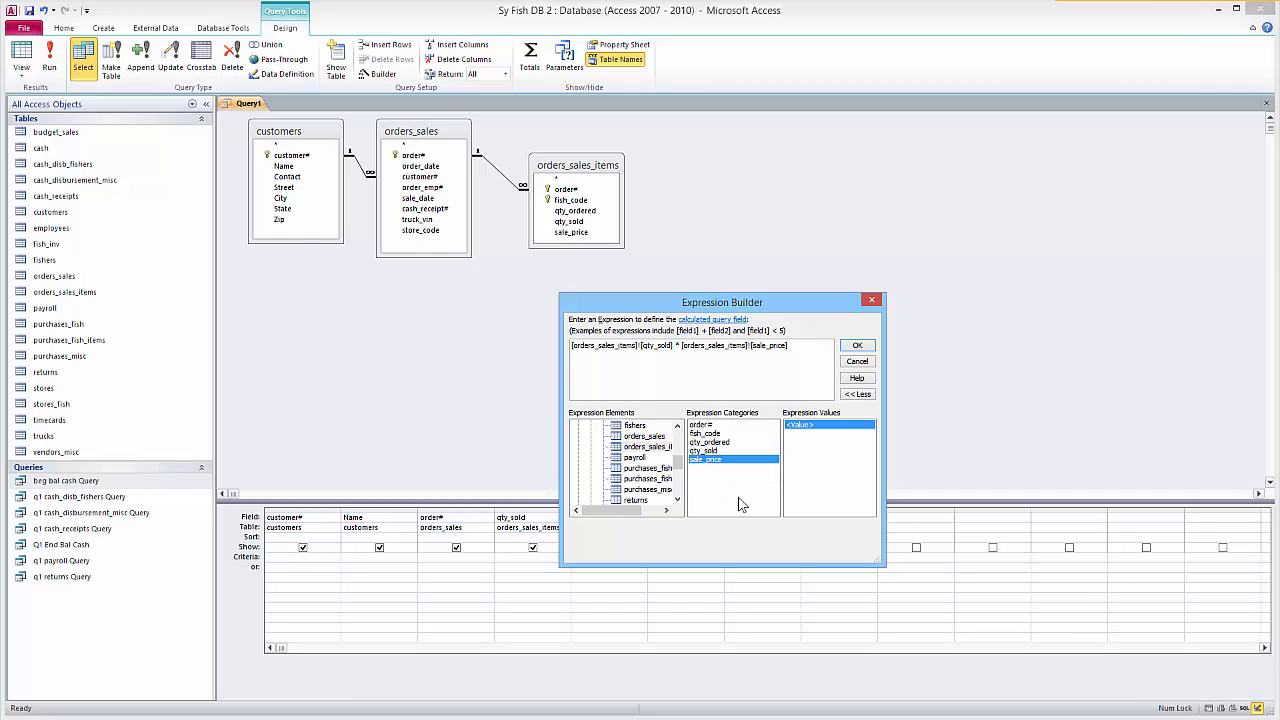
click(857, 345)
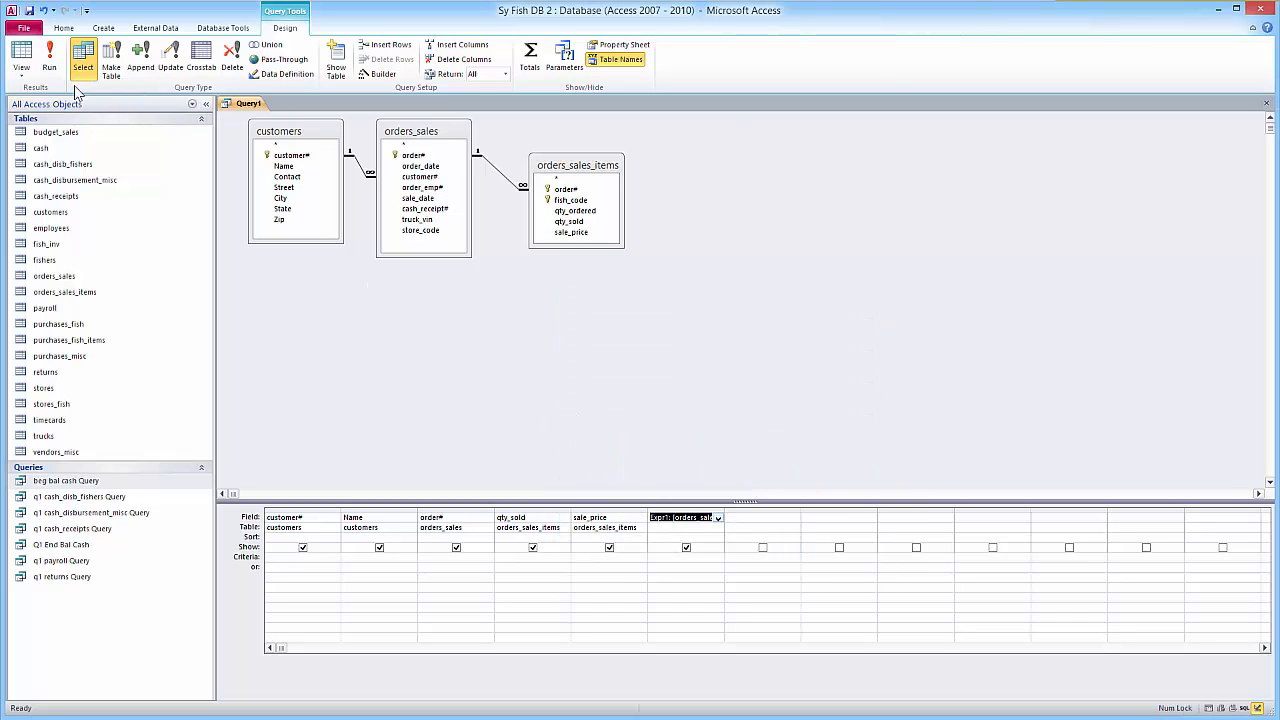
click(17, 60)
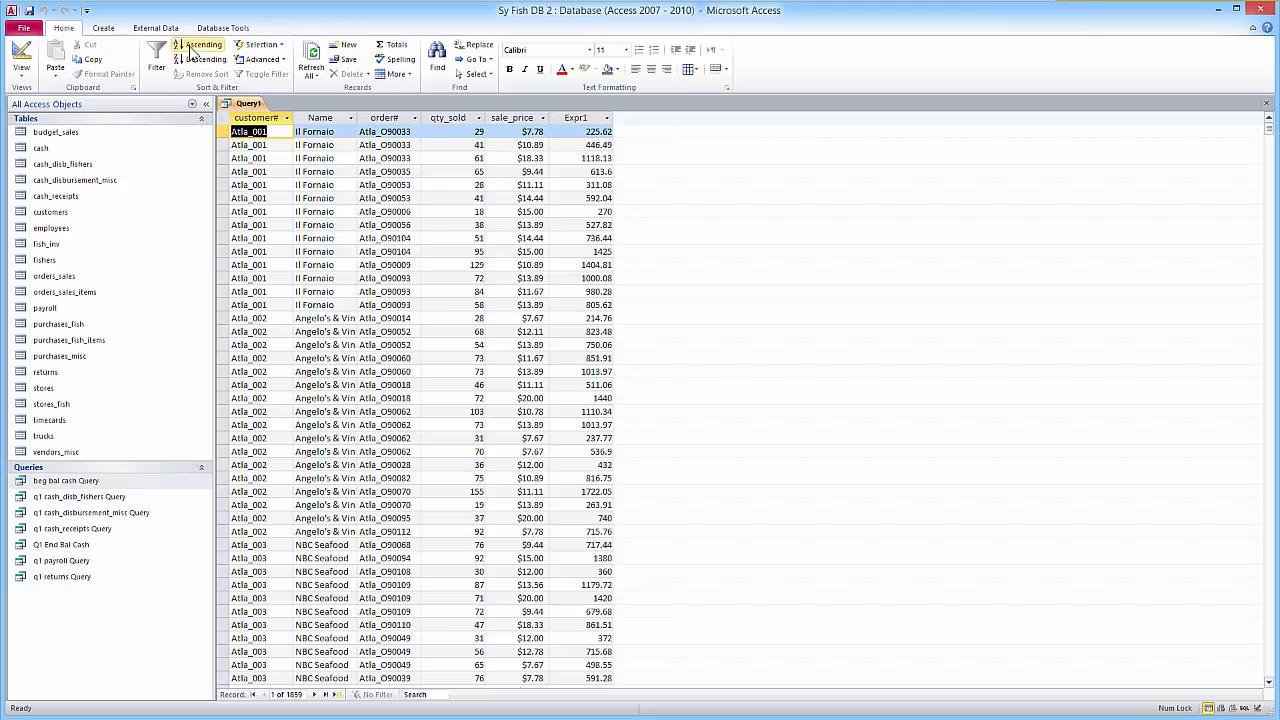
Step: Rename the calculated column ExtPrice in the query's design, and preview the records before returning to the design
click(24, 58)
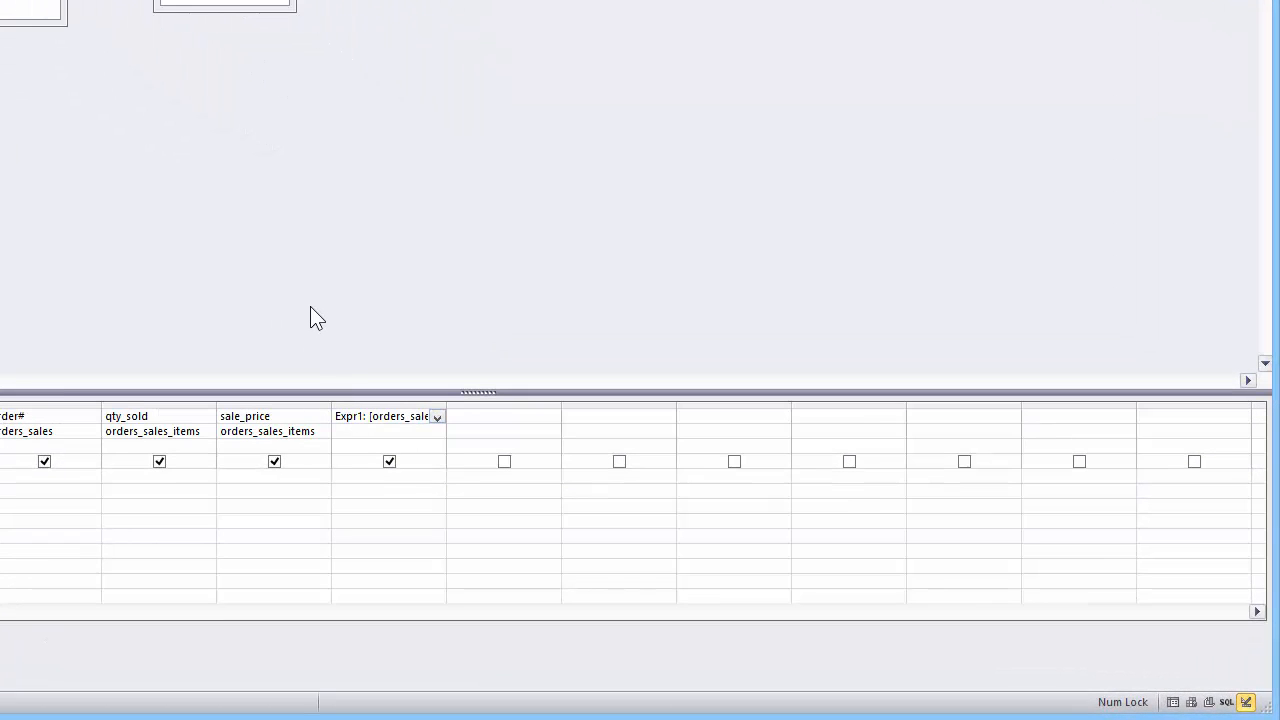
text(ExtPrice)
key(Delete)
key(Delete)
key(Delete)
key(Delete)
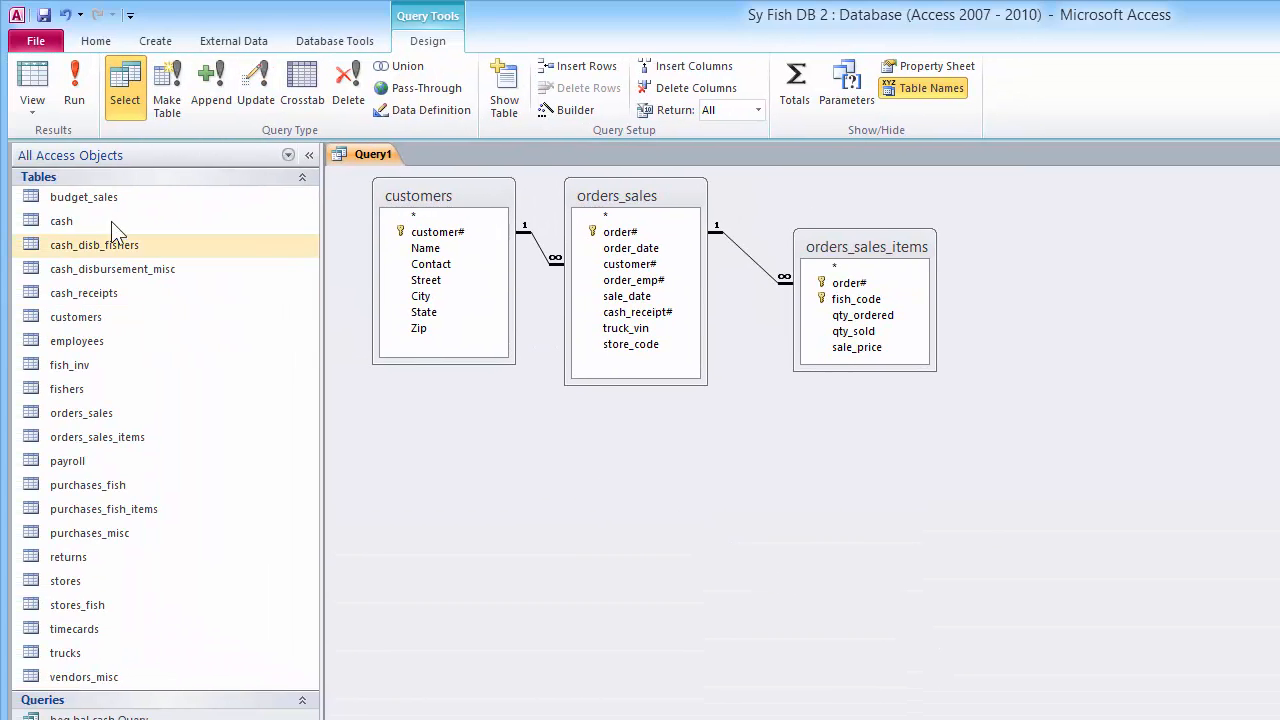
click(32, 82)
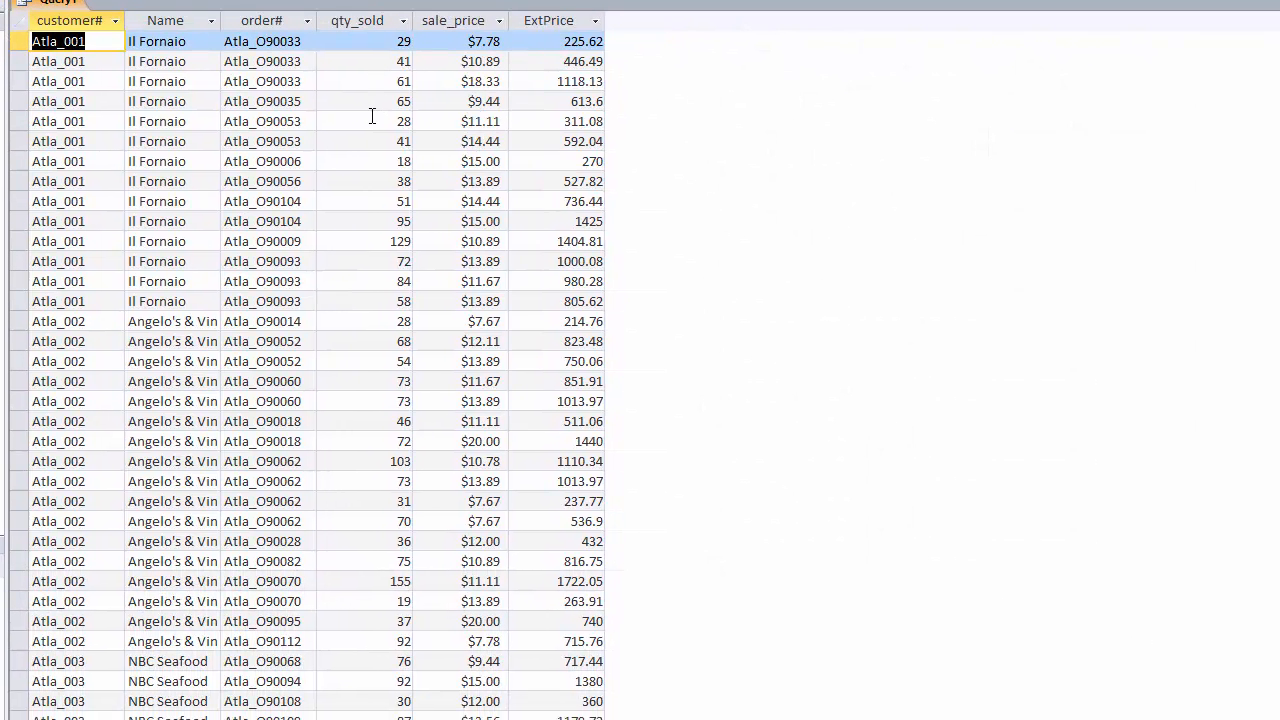
key(ctrl+period)
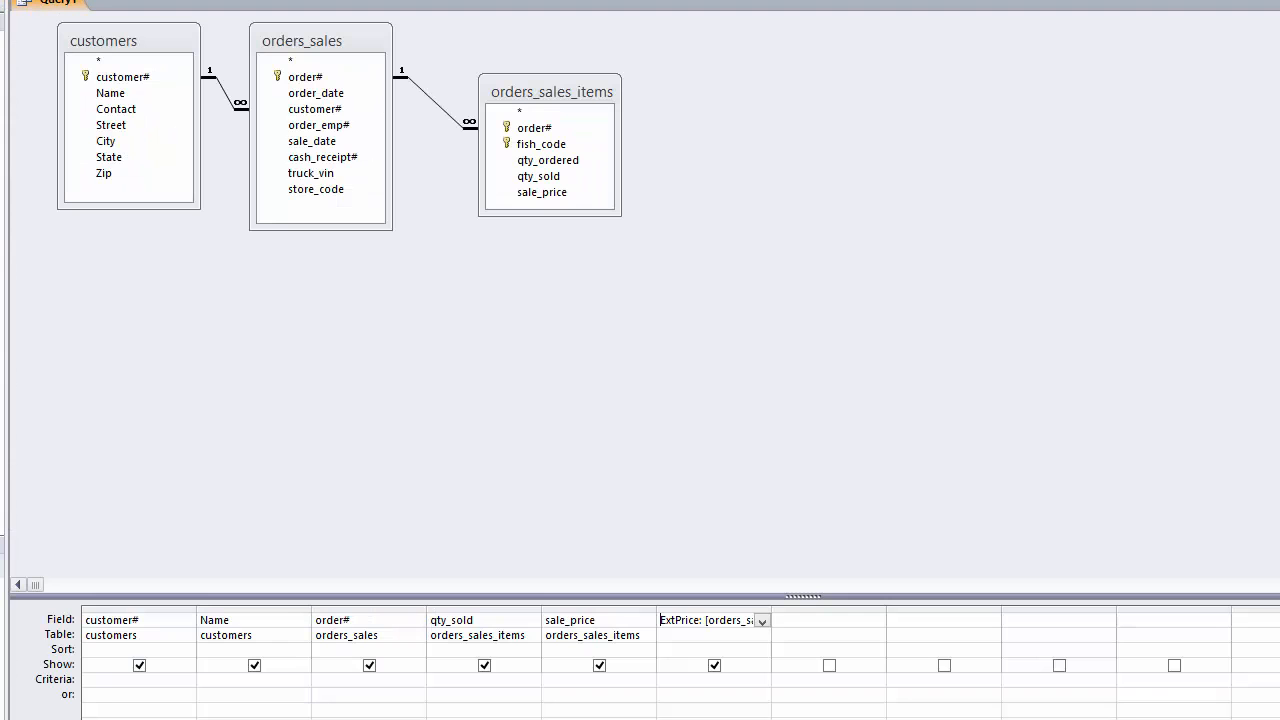
Step: Add fish_code from orders_sales_items after ExtPrice, preview the query's records, and remove the fish_code column again
drag(540, 145, 829, 621)
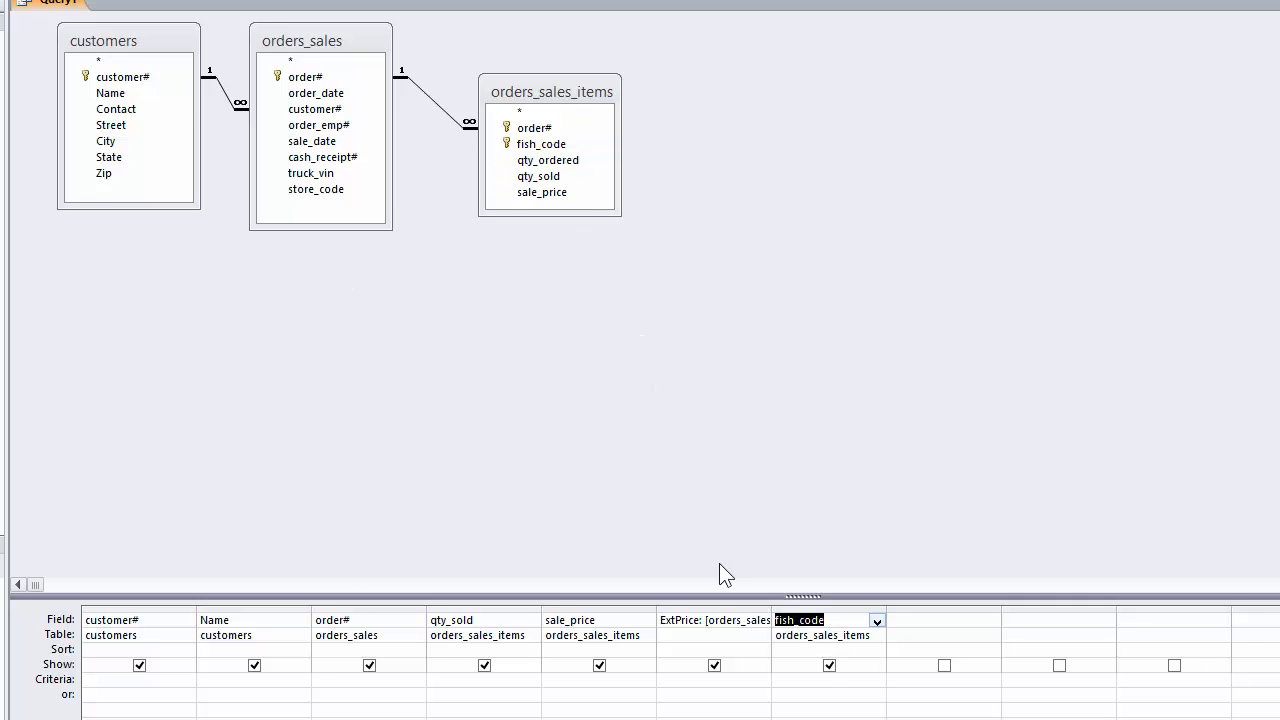
key(ctrl+period)
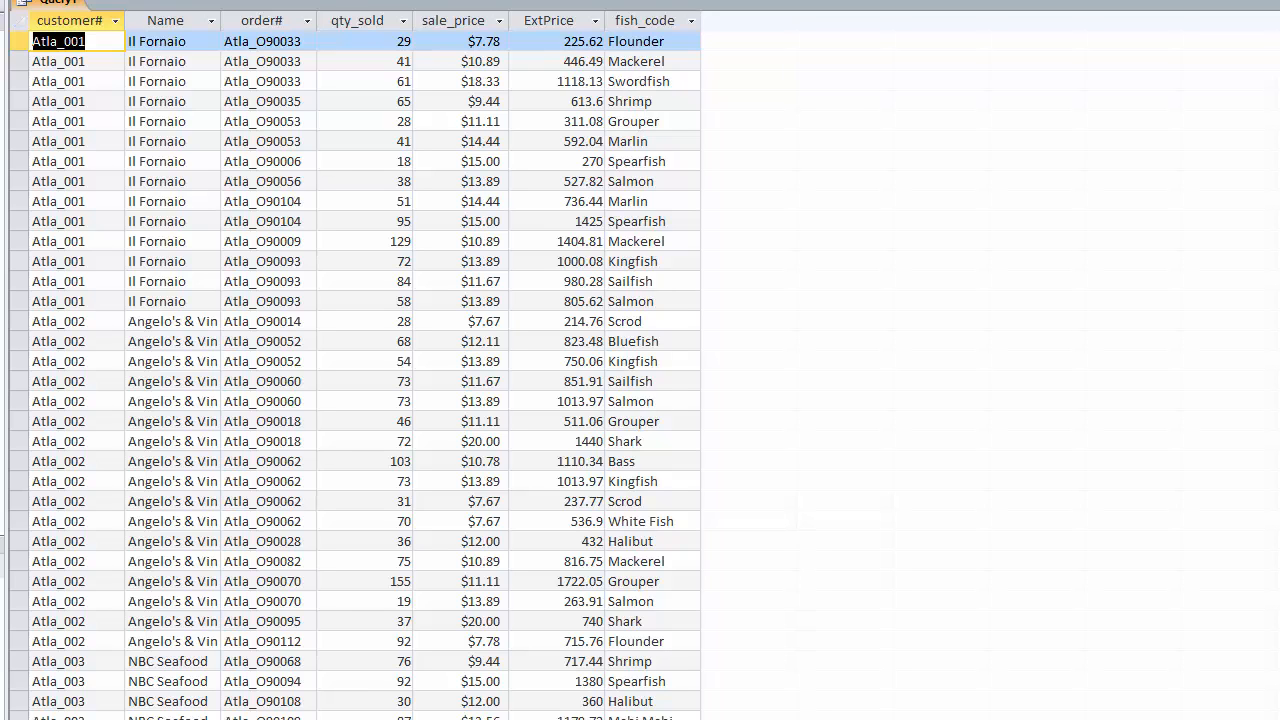
key(ctrl+period)
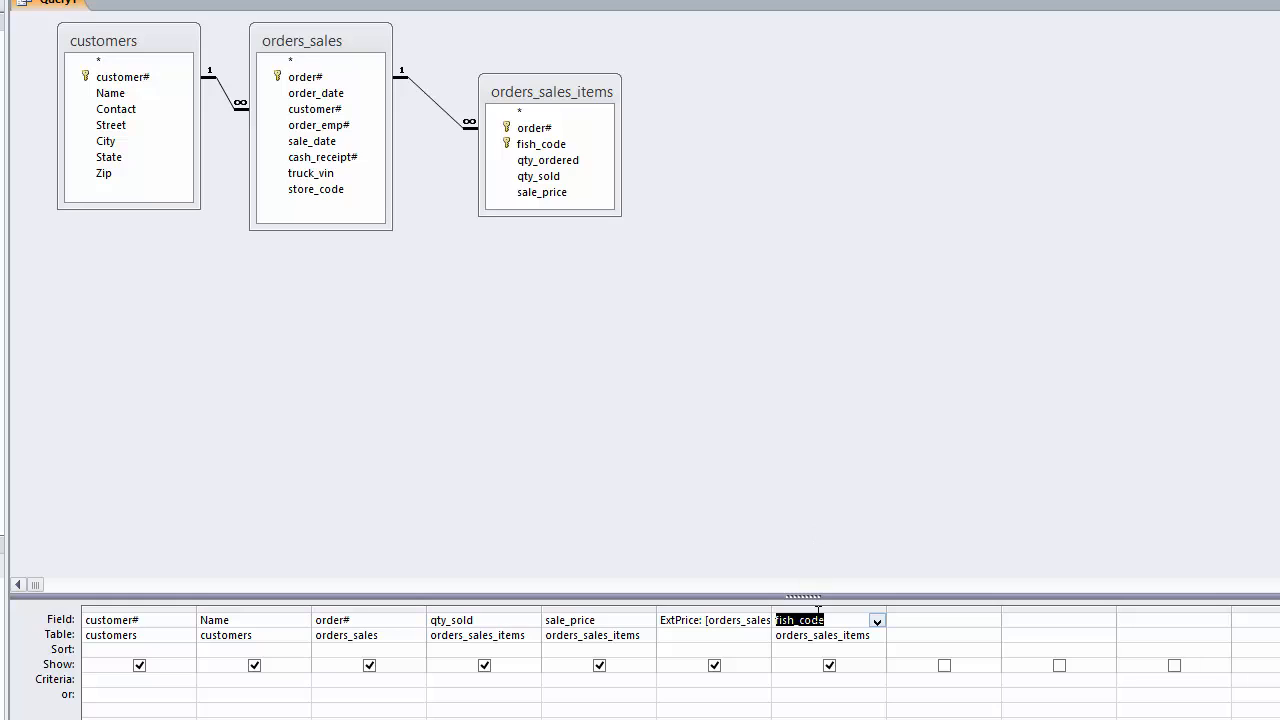
click(820, 606)
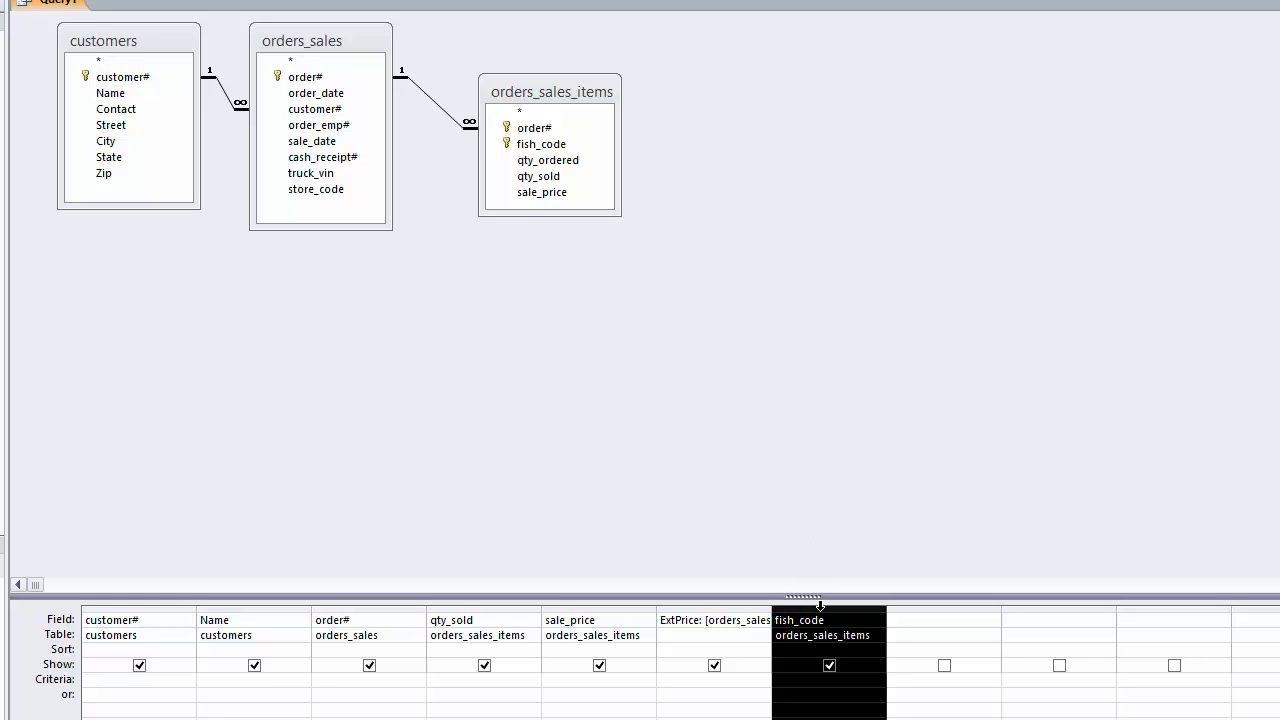
key(Delete)
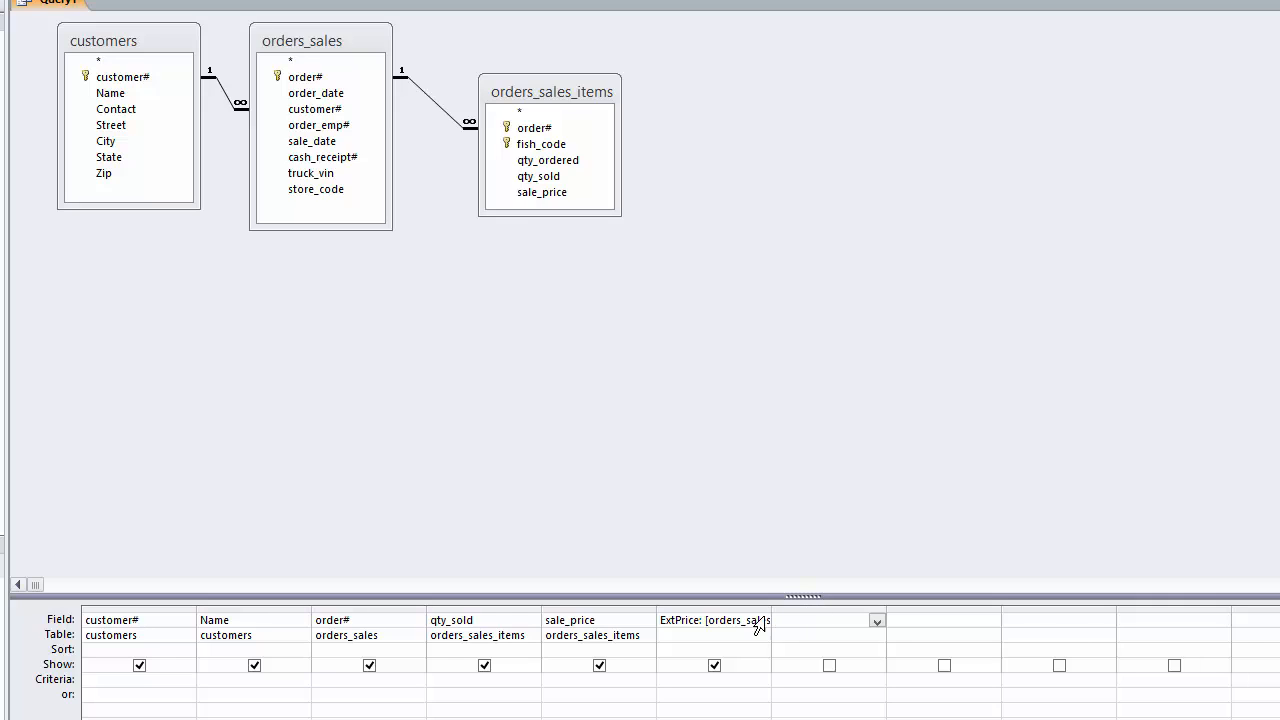
Step: Remove the qty_sold and sale_price columns from the design grid
click(494, 609)
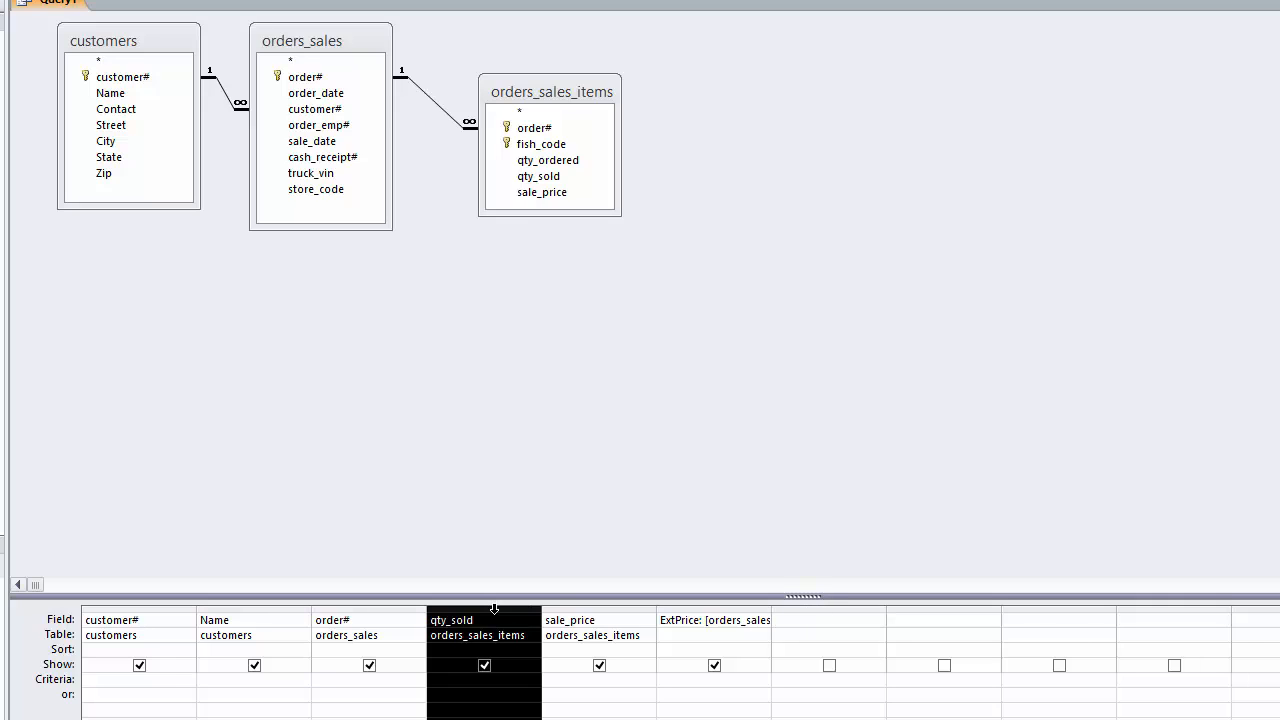
click(494, 608)
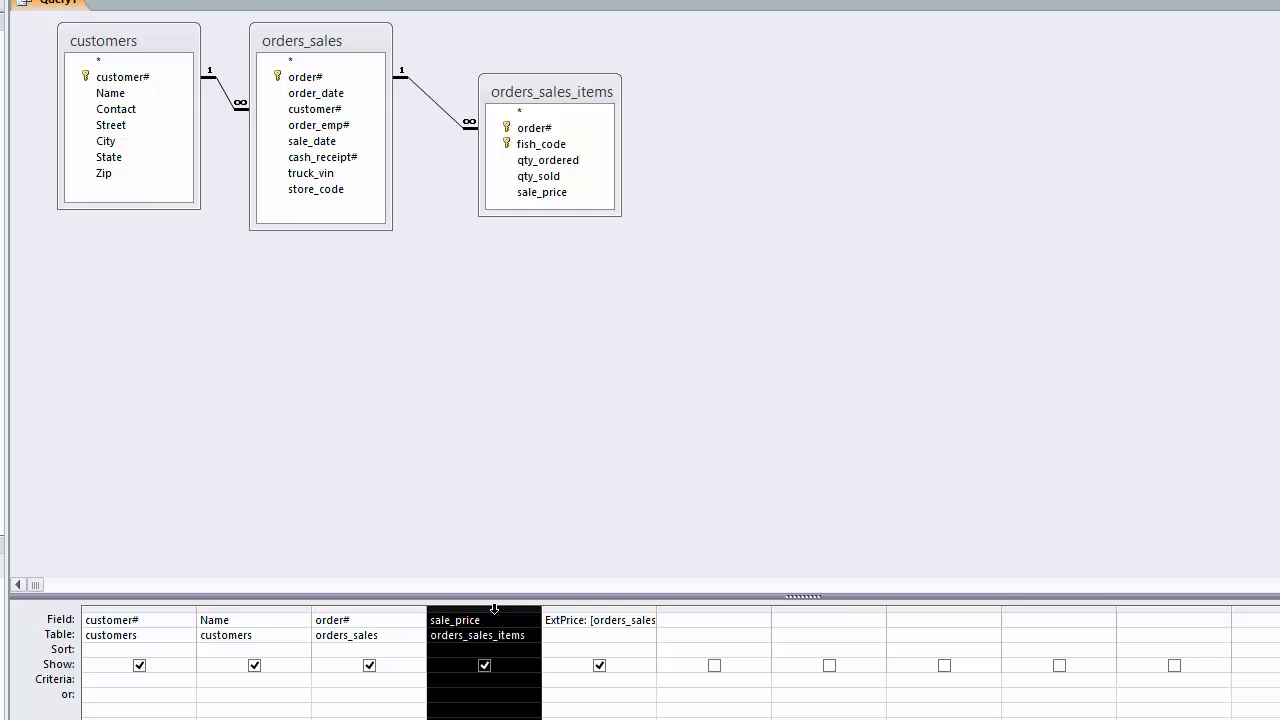
key(Delete)
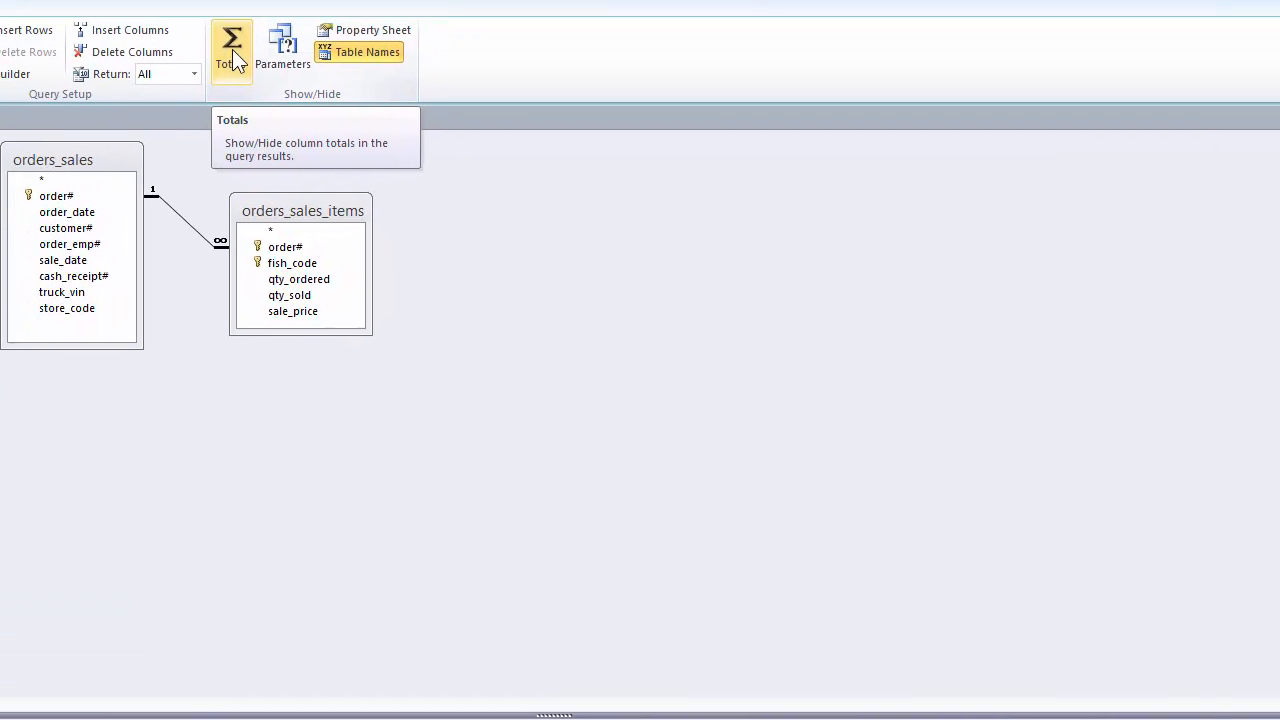
Step: Show the Total row in the design grid, set ExtPrice to Sum, and preview the grouped records
click(157, 88)
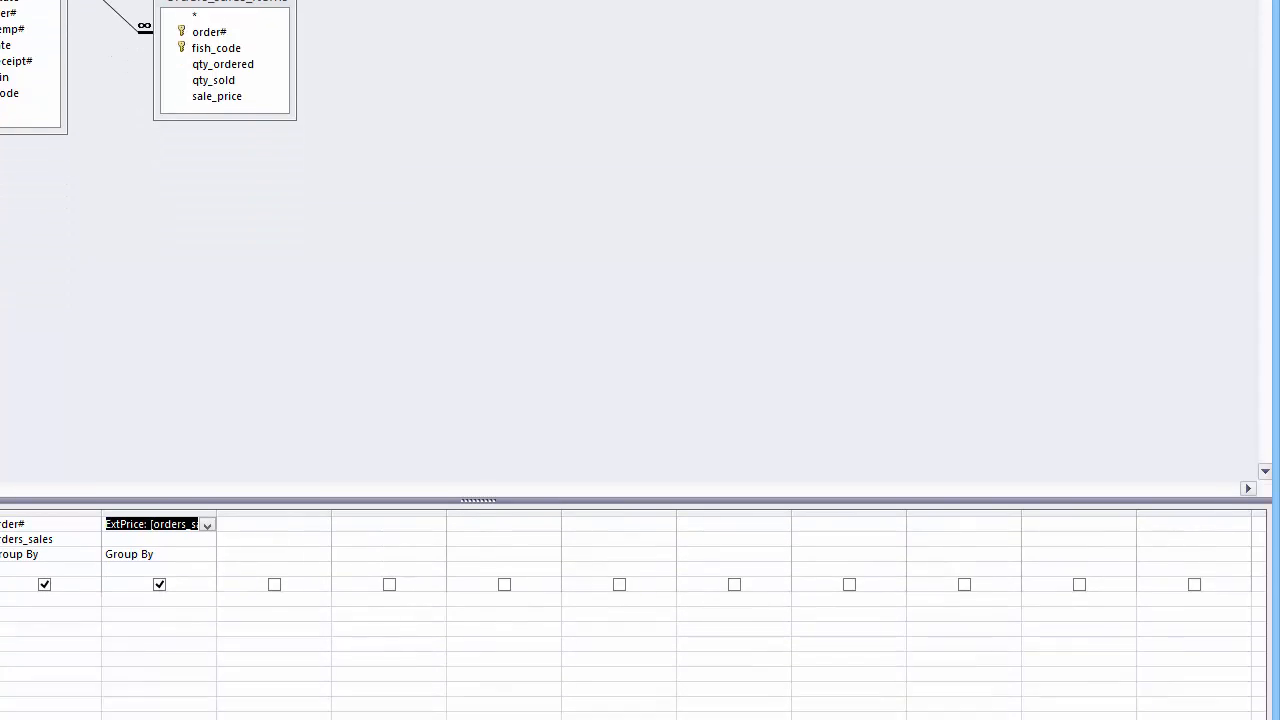
click(185, 450)
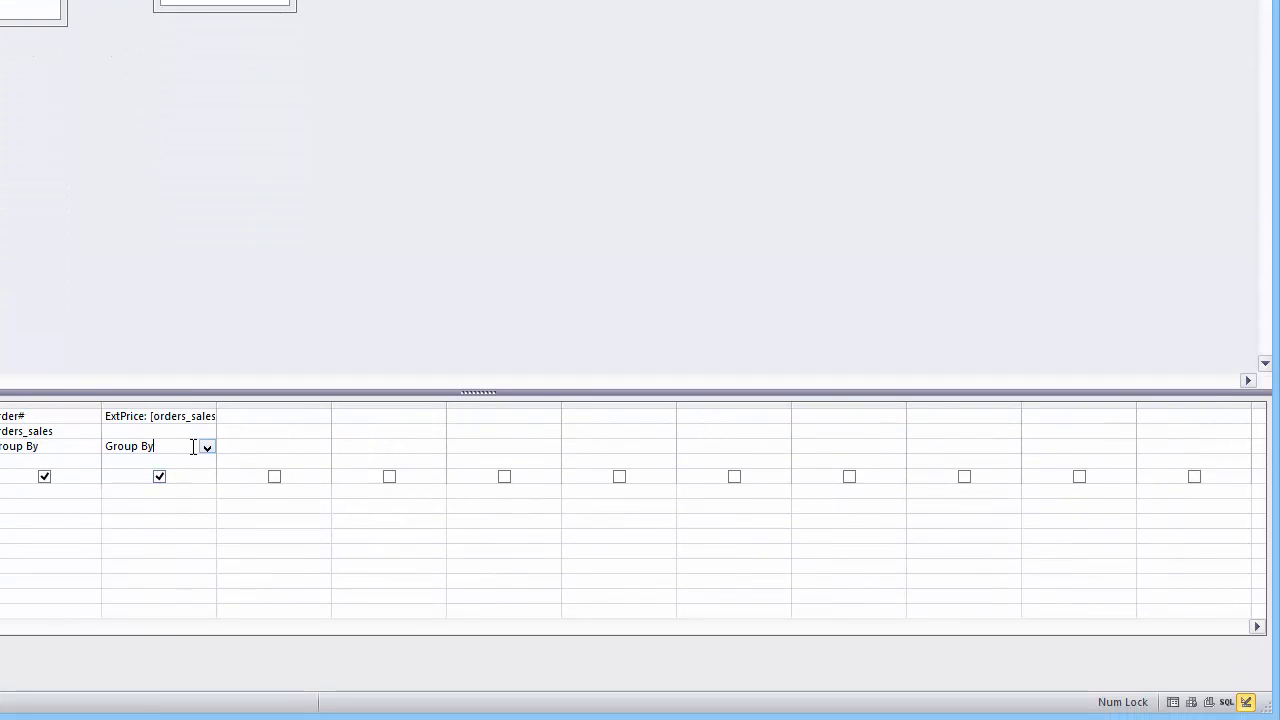
click(207, 448)
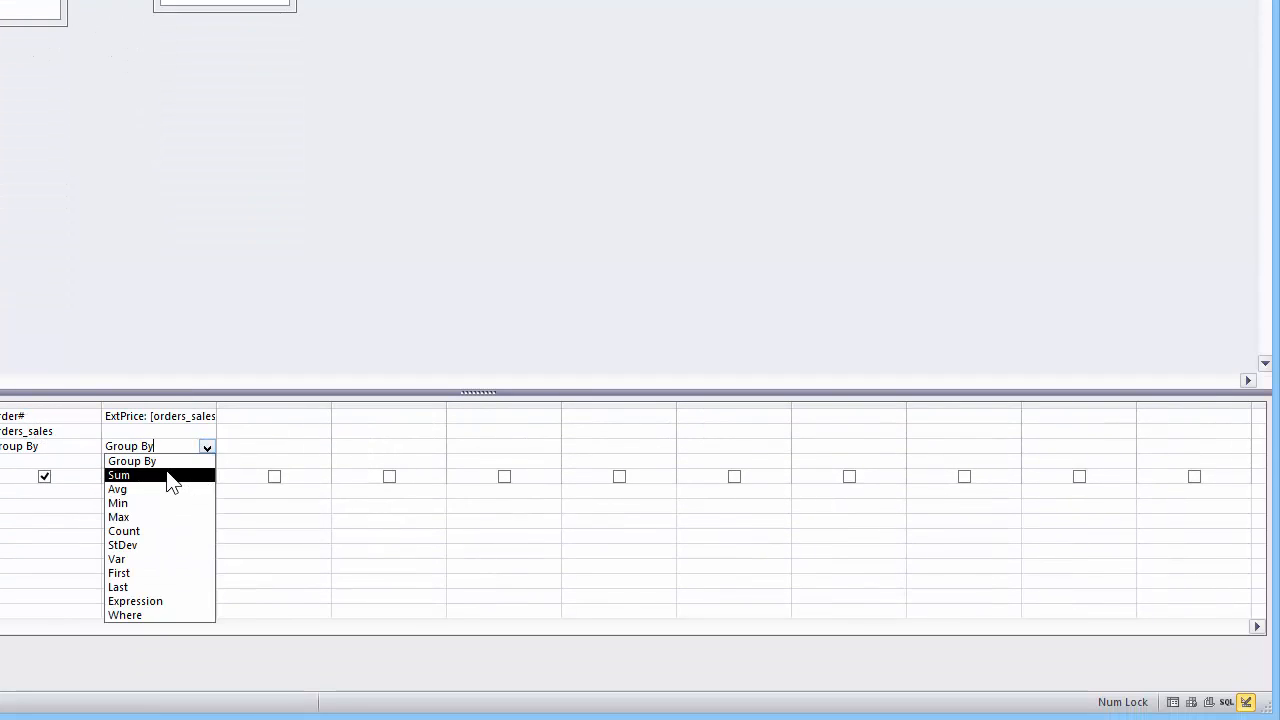
click(170, 476)
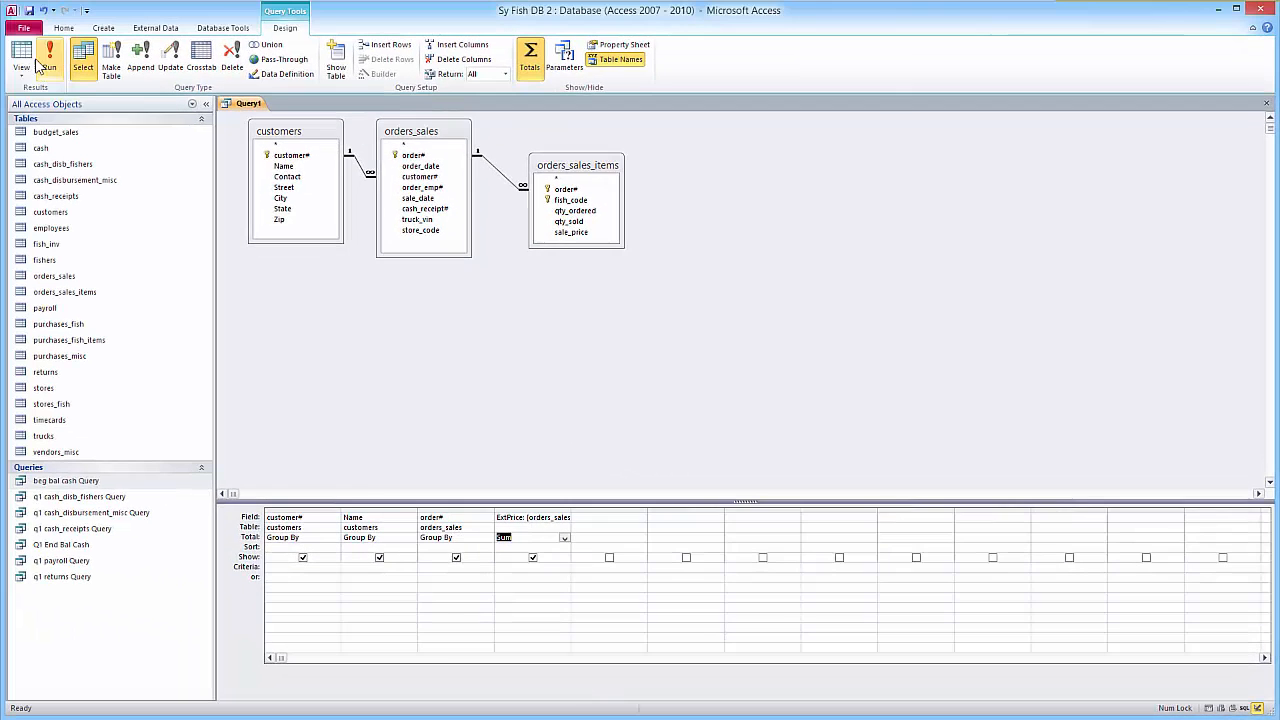
click(40, 62)
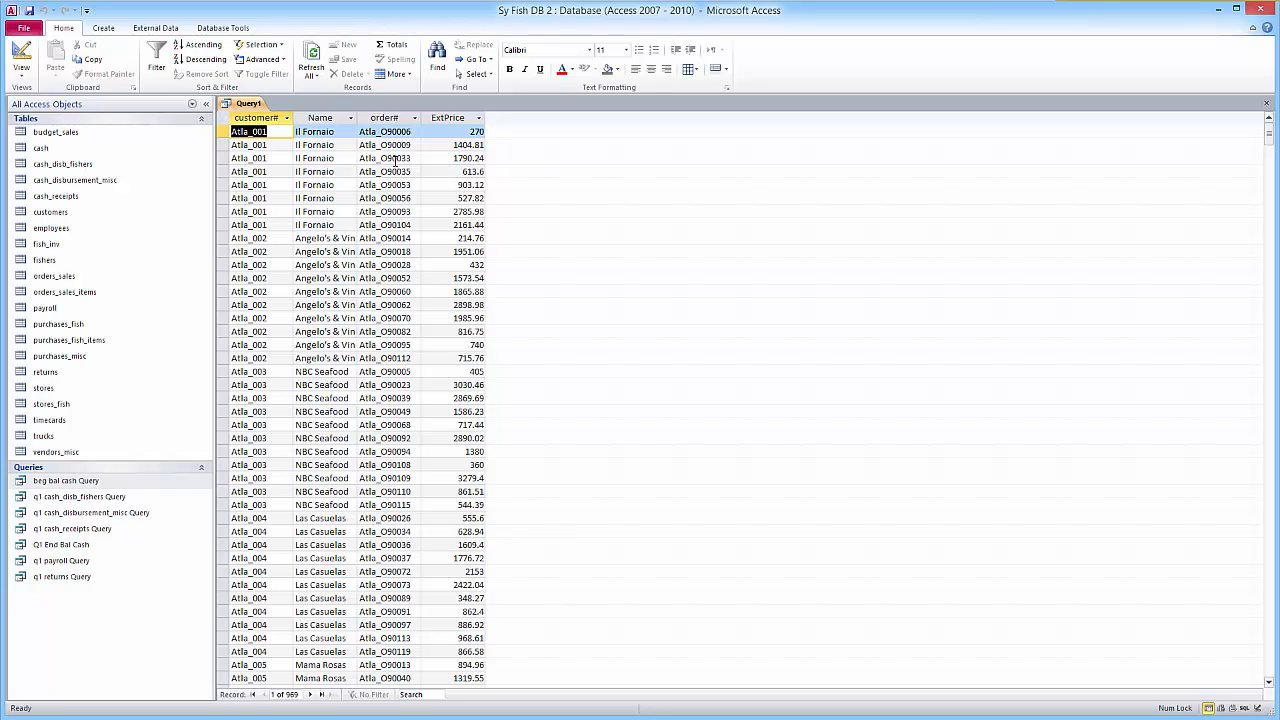
Step: Rename the ExtPrice column OrdTot in the query's design and preview the records
click(21, 55)
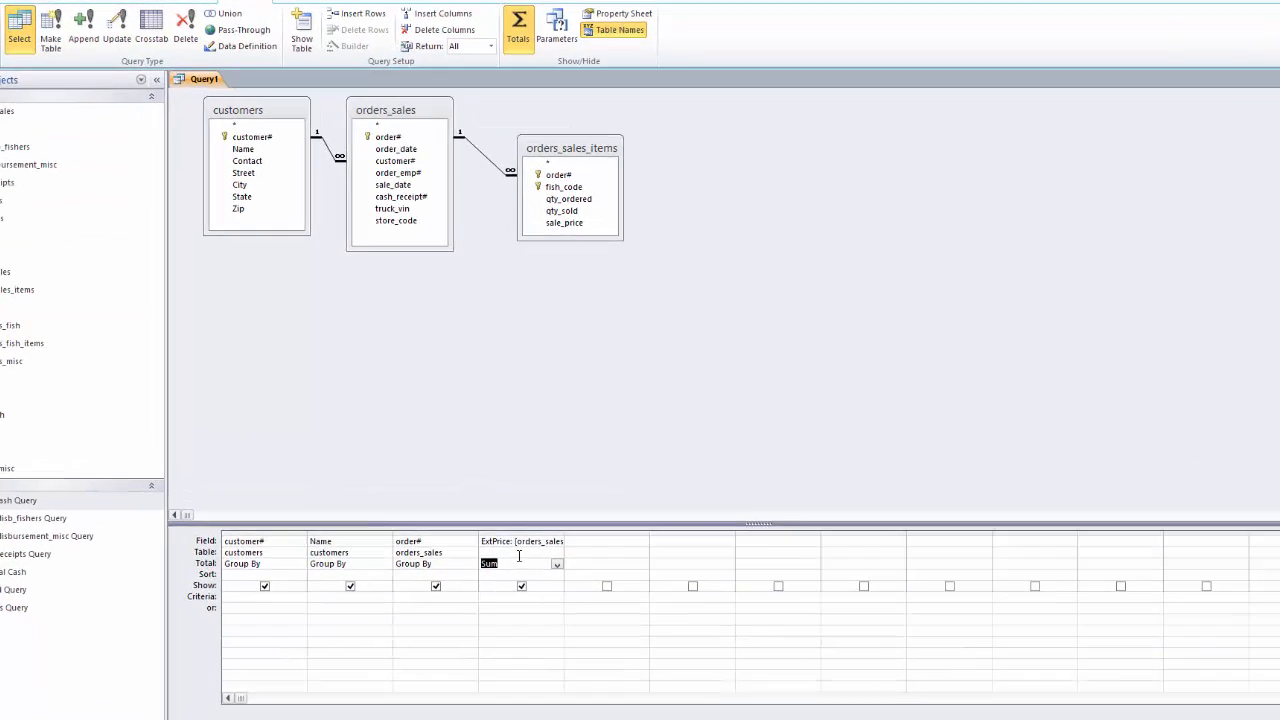
click(486, 541)
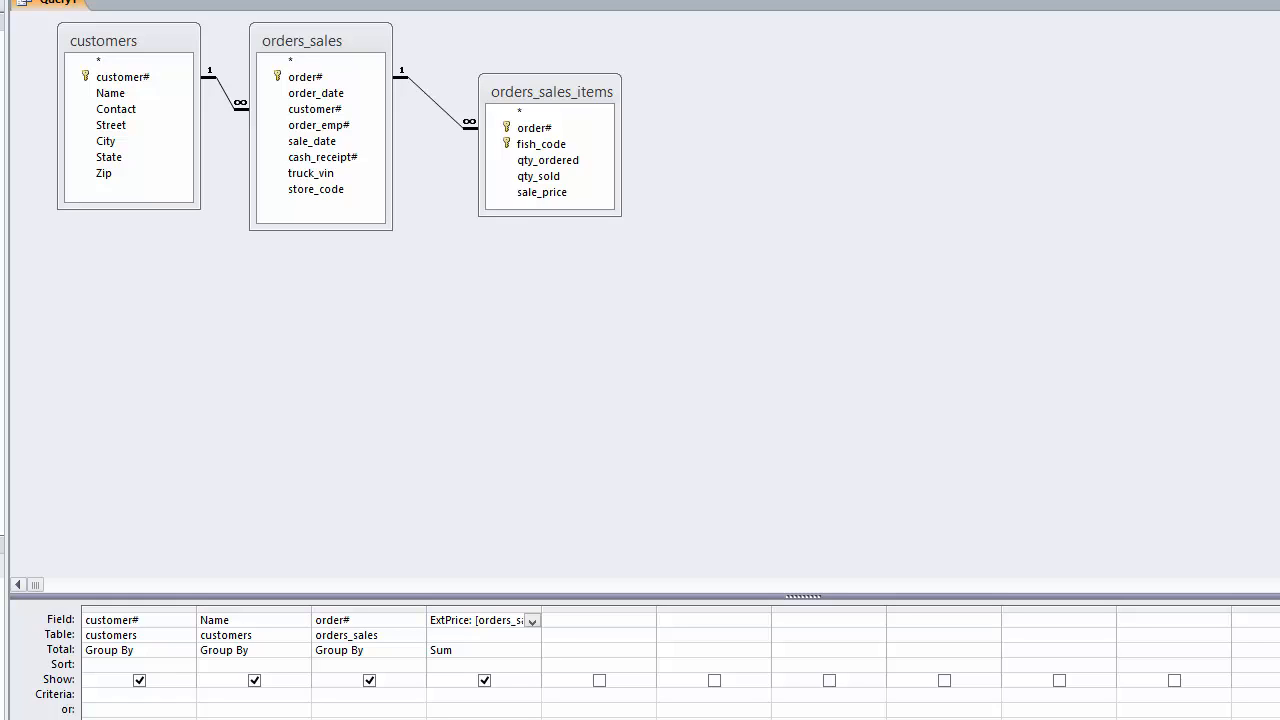
text(OrdTot)
key(Delete)
key(Delete)
key(Delete)
key(Delete)
key(Delete)
key(Delete)
key(Delete)
key(Delete)
click(56, 56)
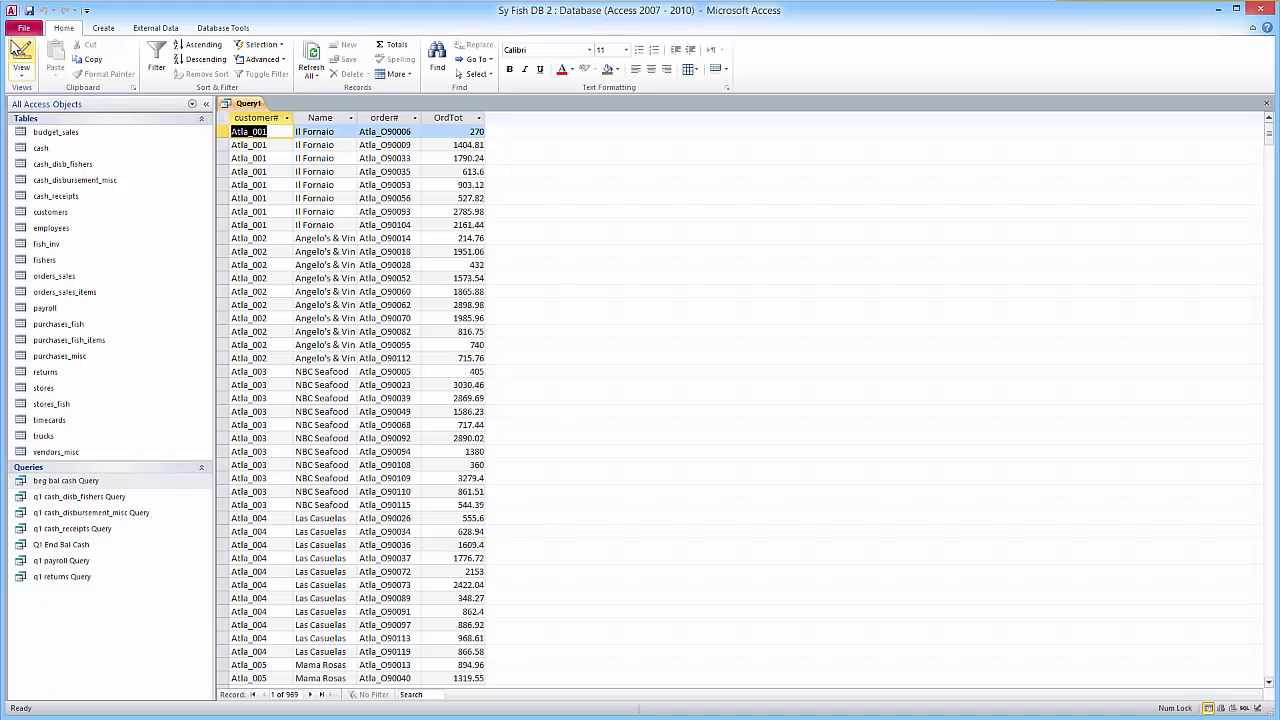
Step: Return to the query's design and remove the order# column from the grid
click(21, 52)
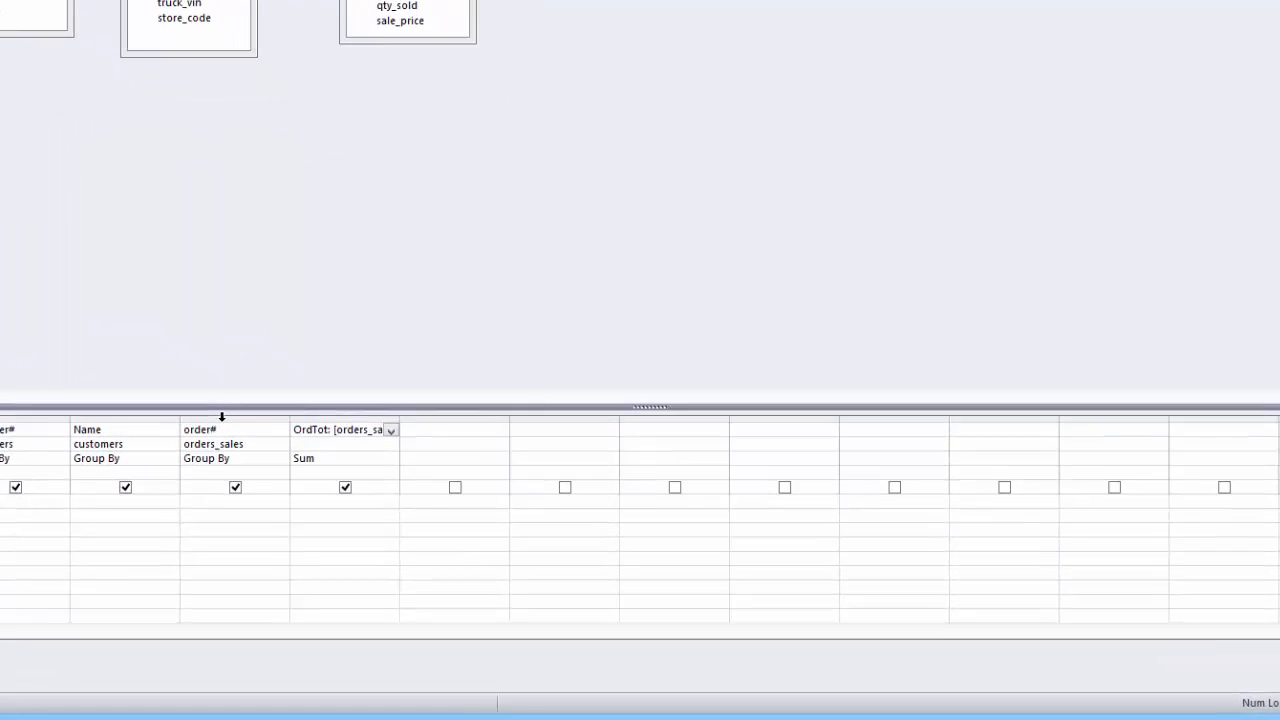
click(447, 508)
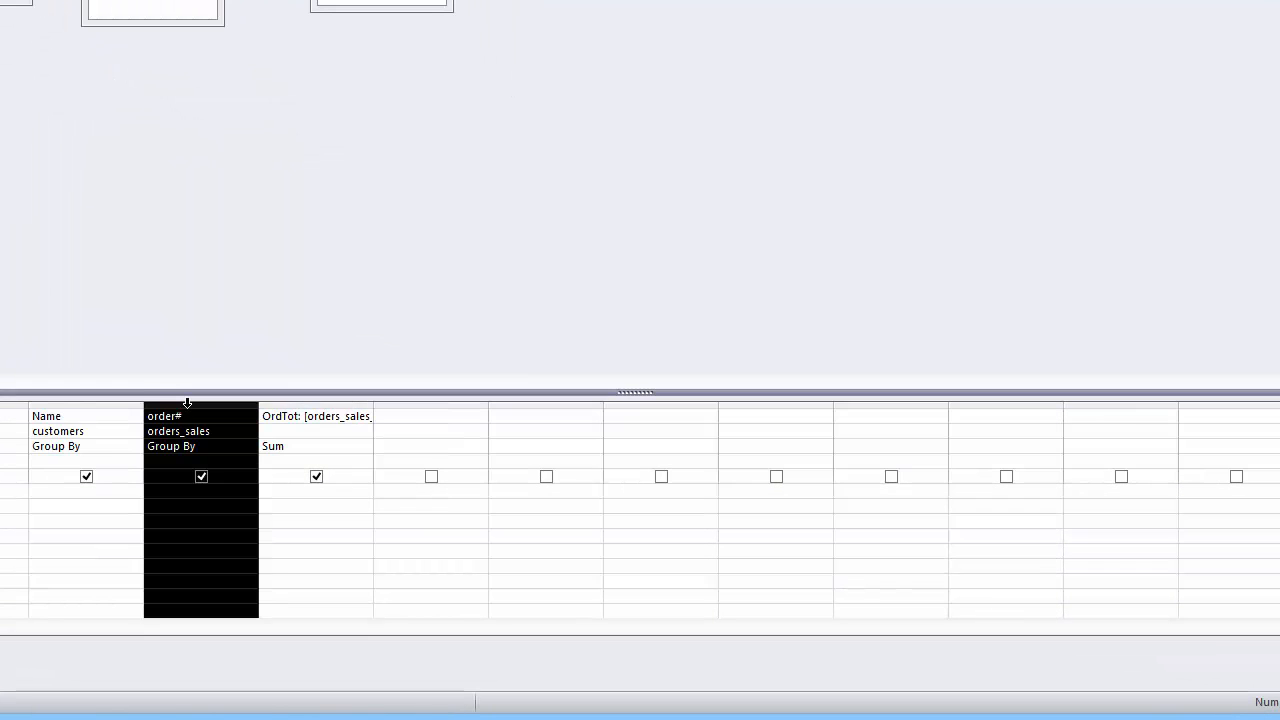
key(Delete)
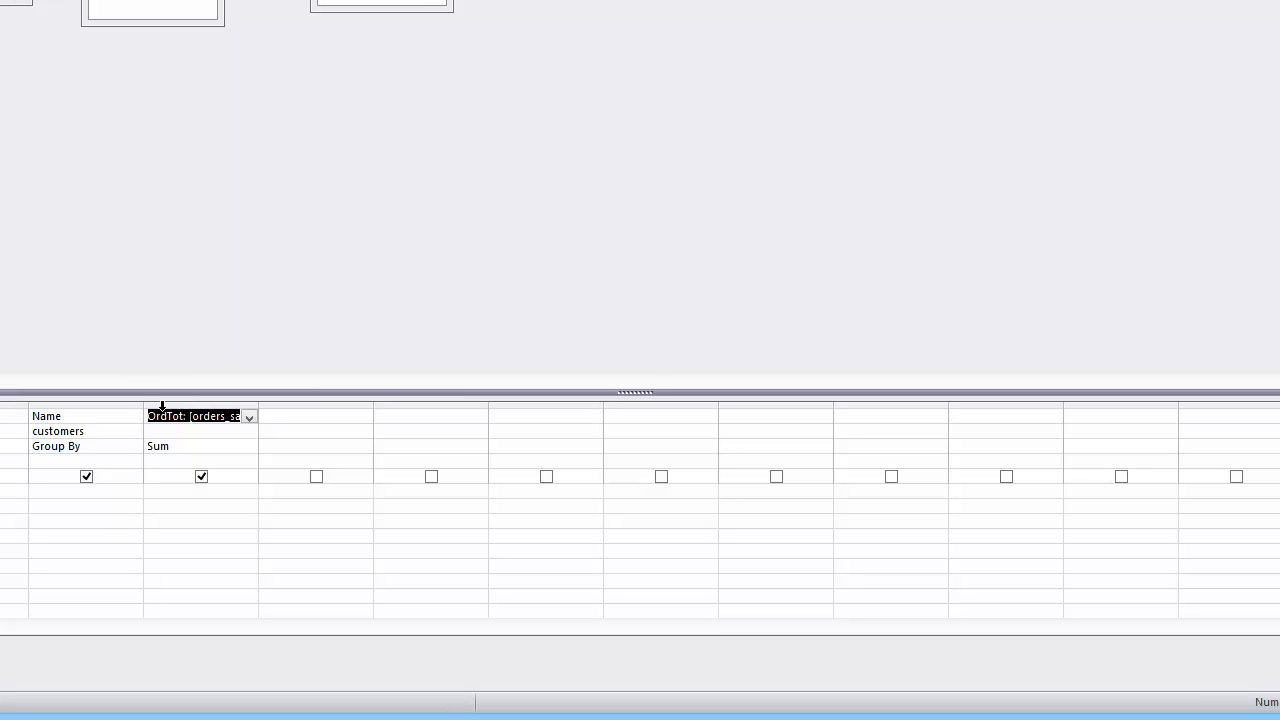
Step: Rename the OrdTot column Q1CustSalesTot in the design grid and preview the records
click(163, 418)
key(shift+Tab)
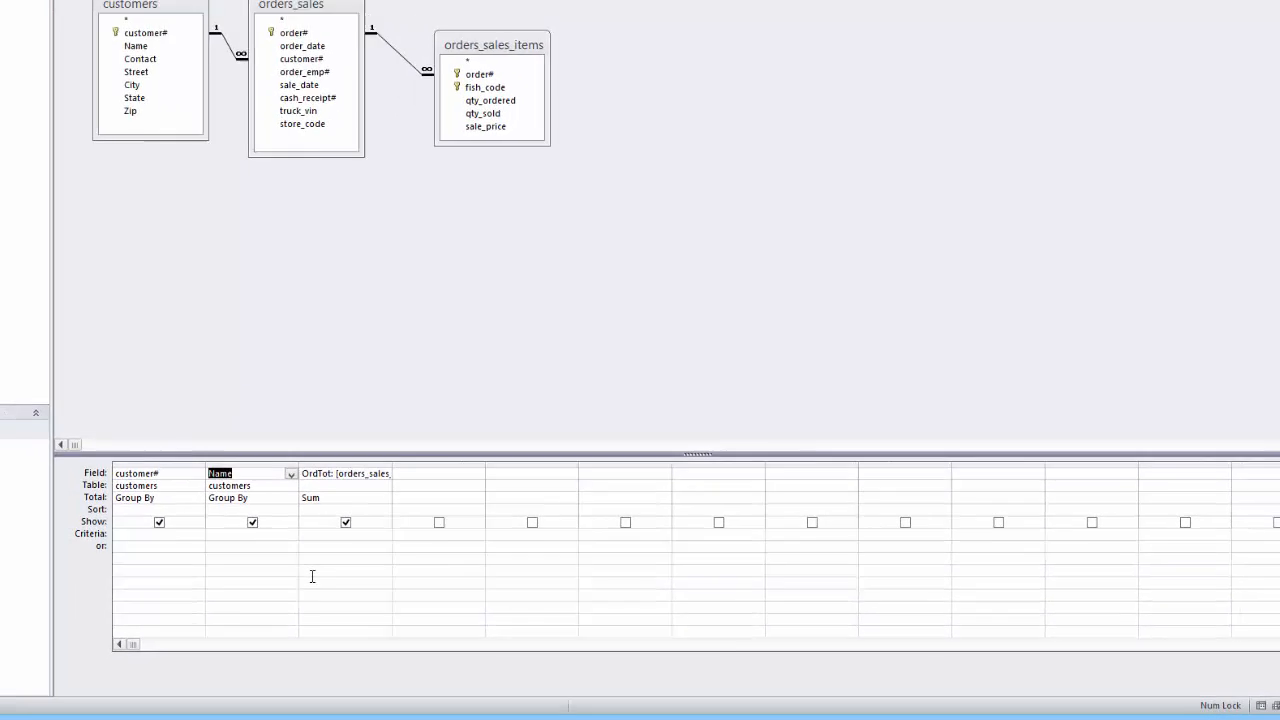
key(Tab)
key(F2)
key(Home)
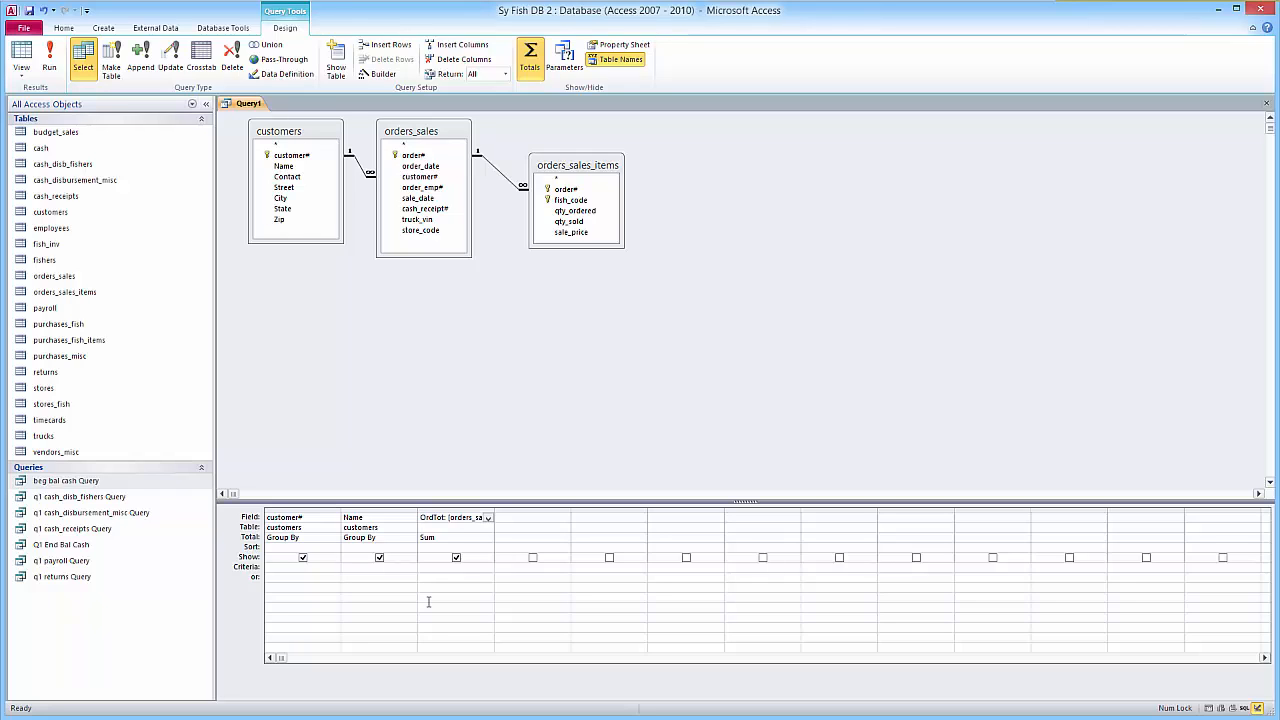
text(CustSales)
key(Delete)
key(Delete)
key(Delete)
text(Q1)
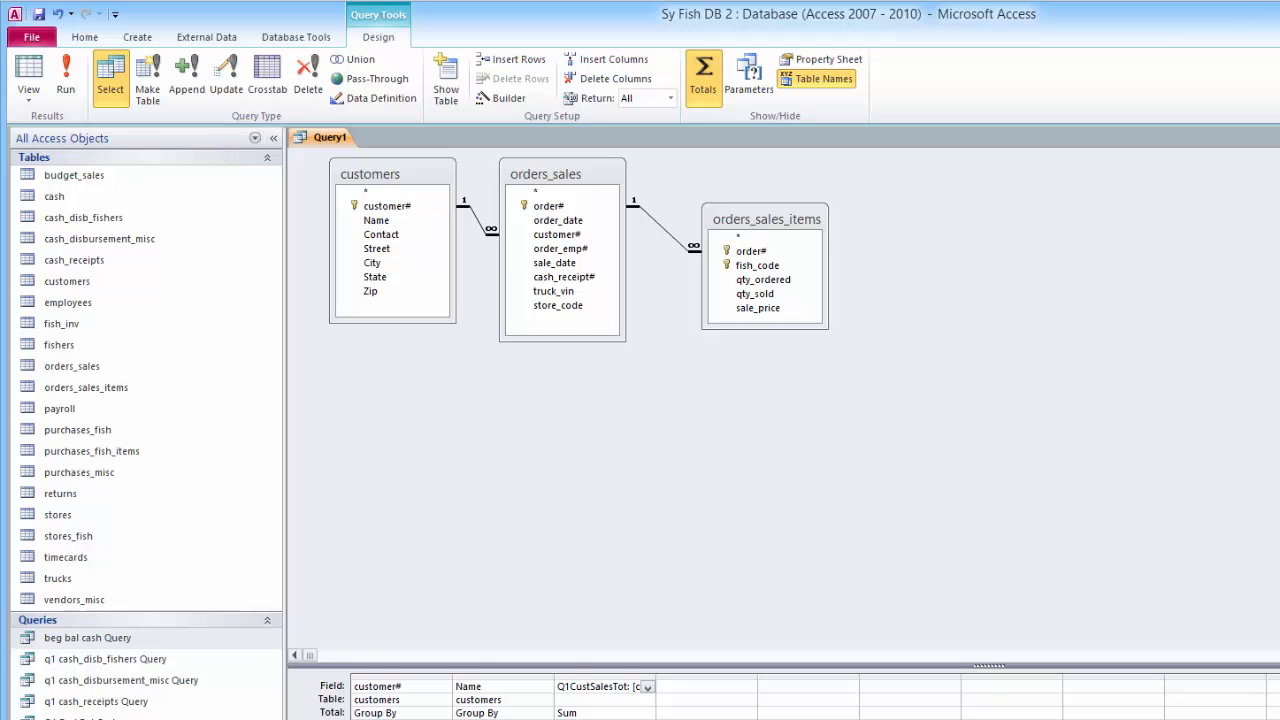
click(28, 72)
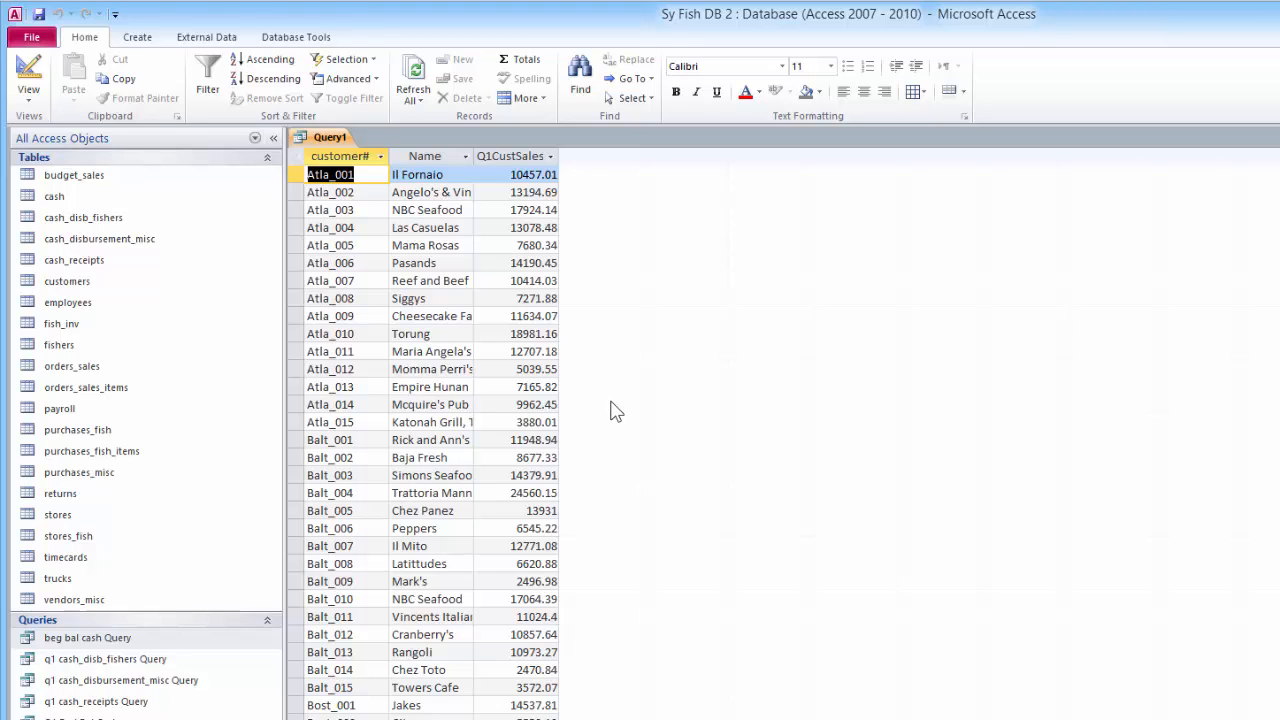
Step: Return to the query's design and save the query as "Q1 Cust Sales Query"
click(28, 72)
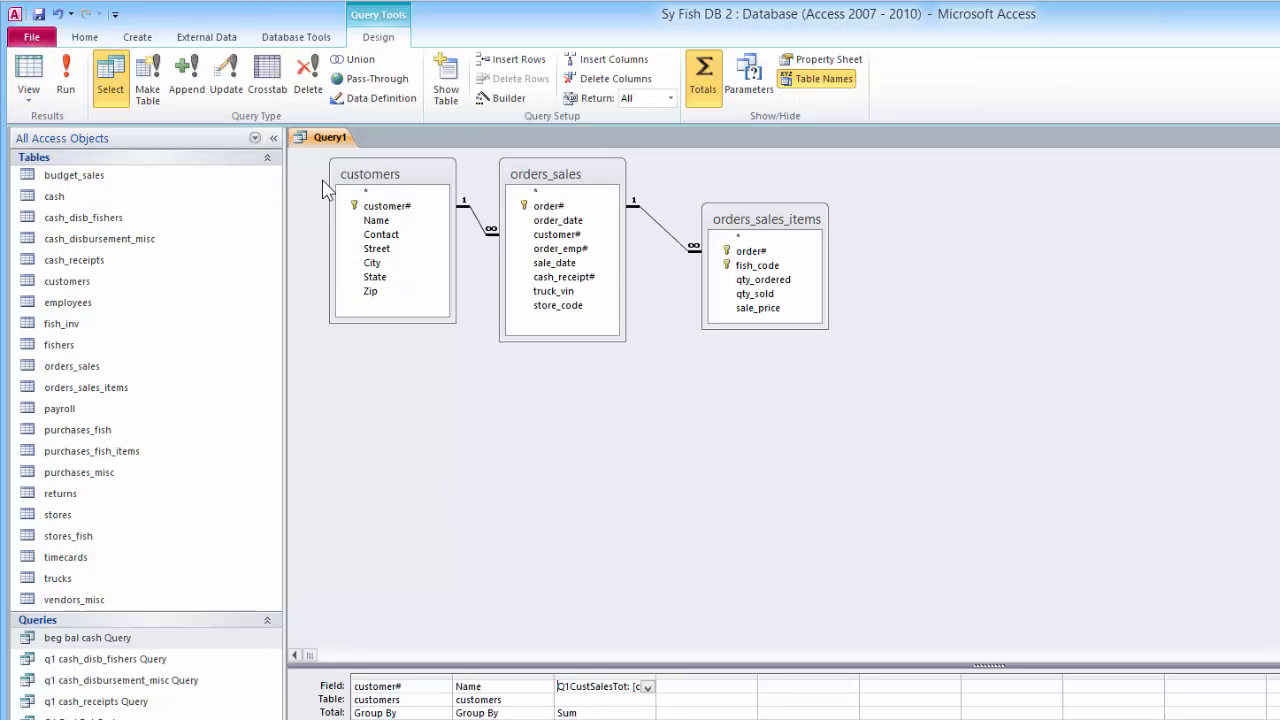
right_click(321, 145)
click(352, 147)
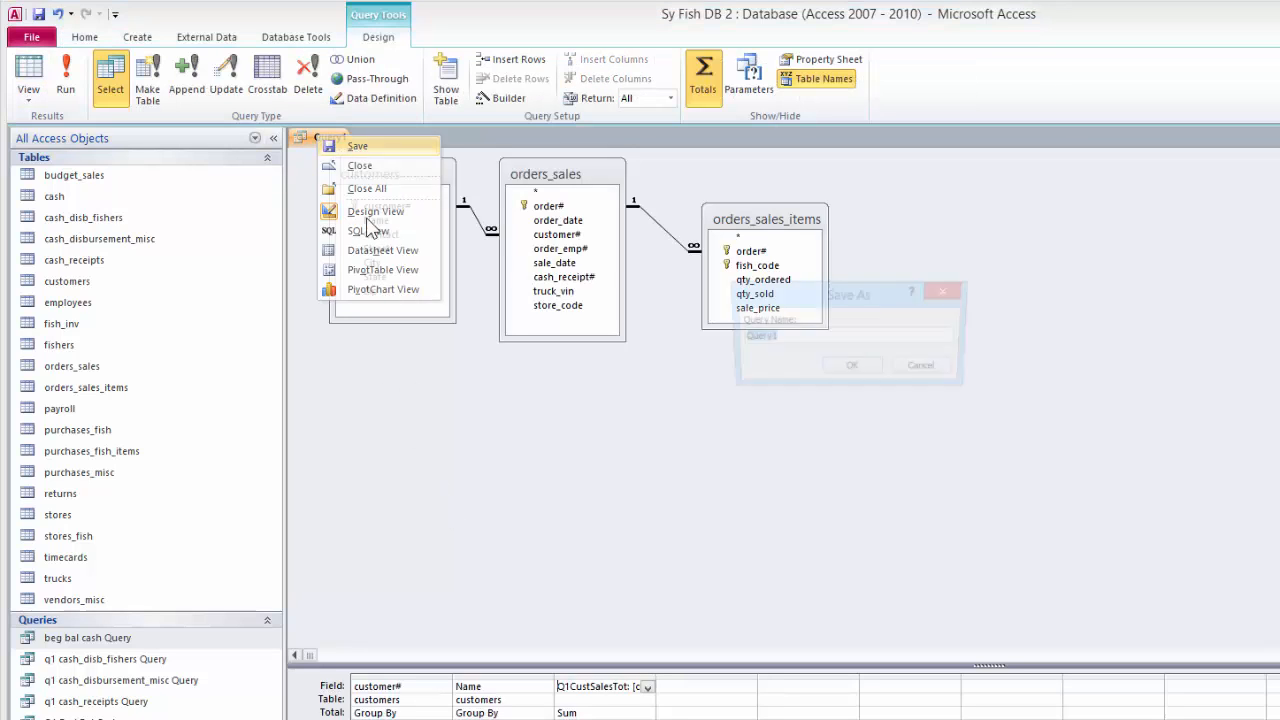
text(Q)
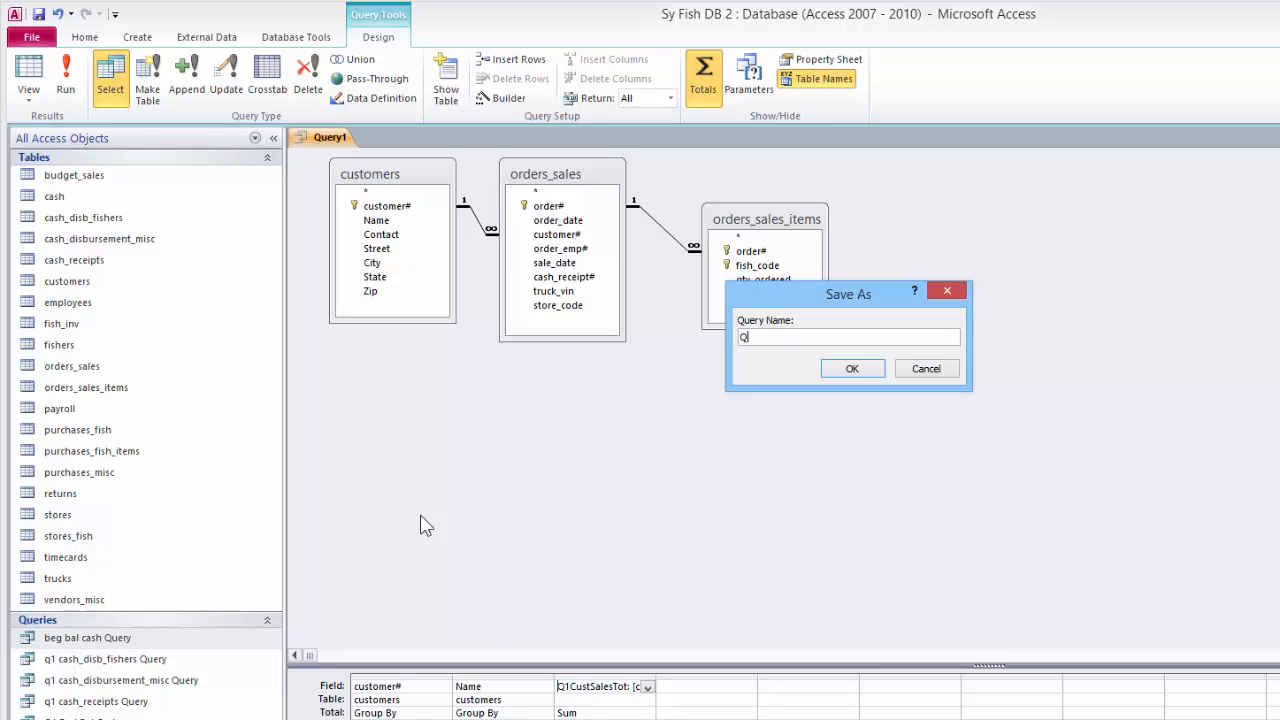
text(1 Cust Sales Query)
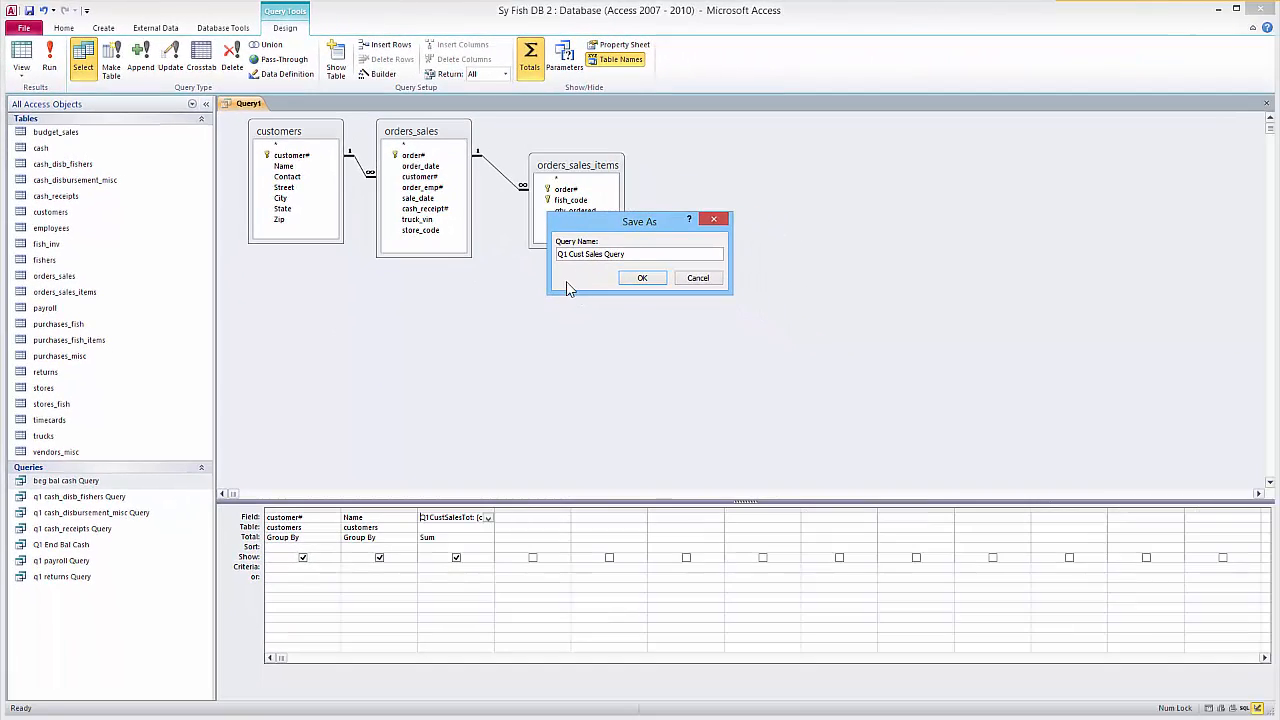
click(691, 299)
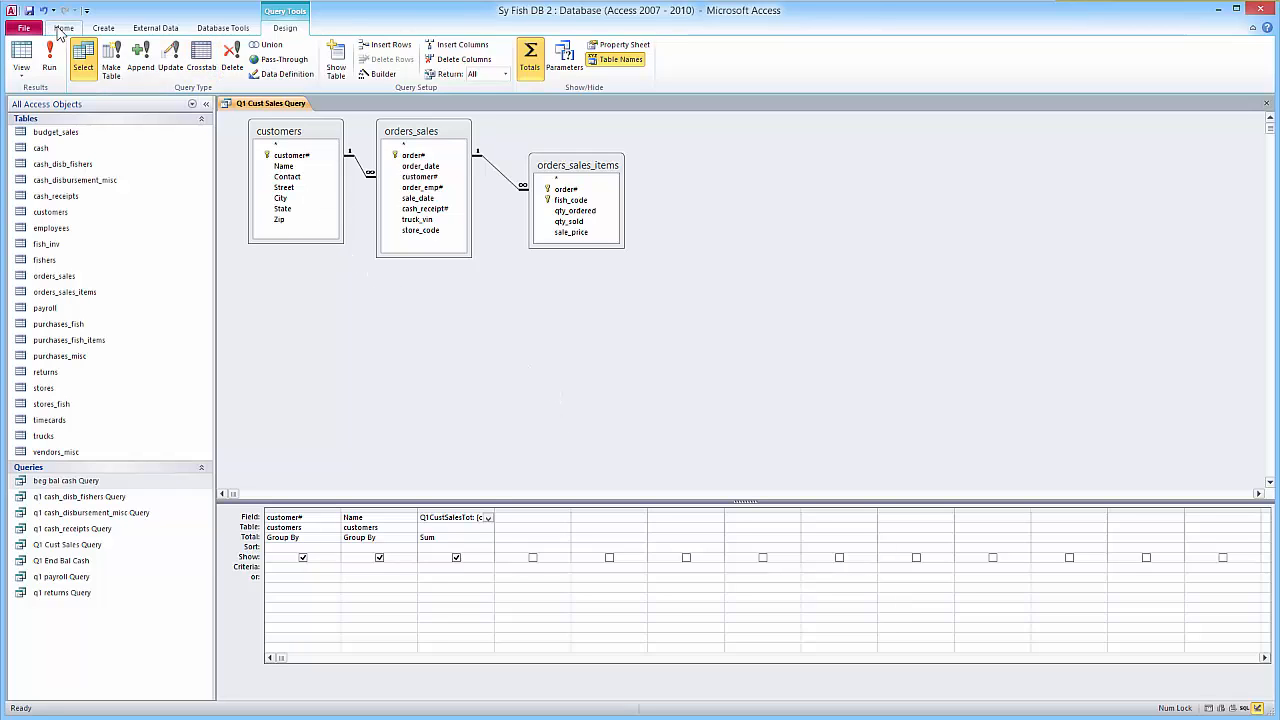
Step: Create a new query in design view and add the customers and cash_receipts tables to it
click(103, 27)
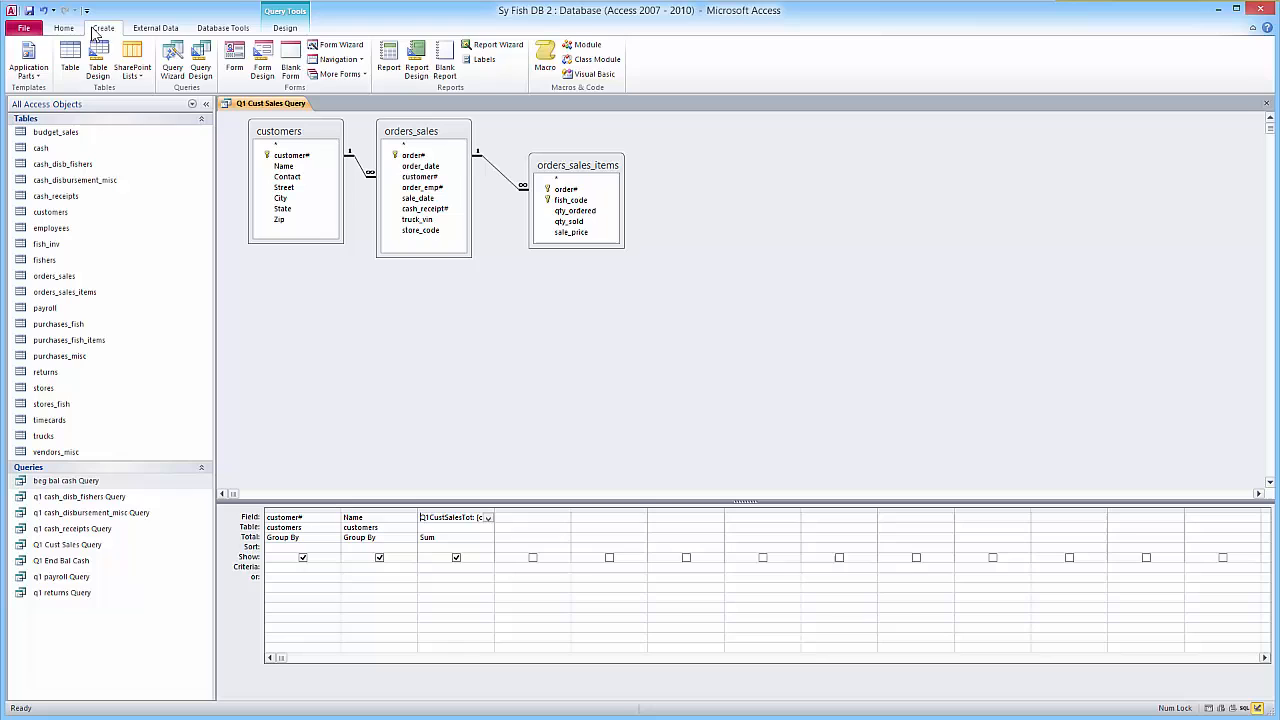
click(199, 58)
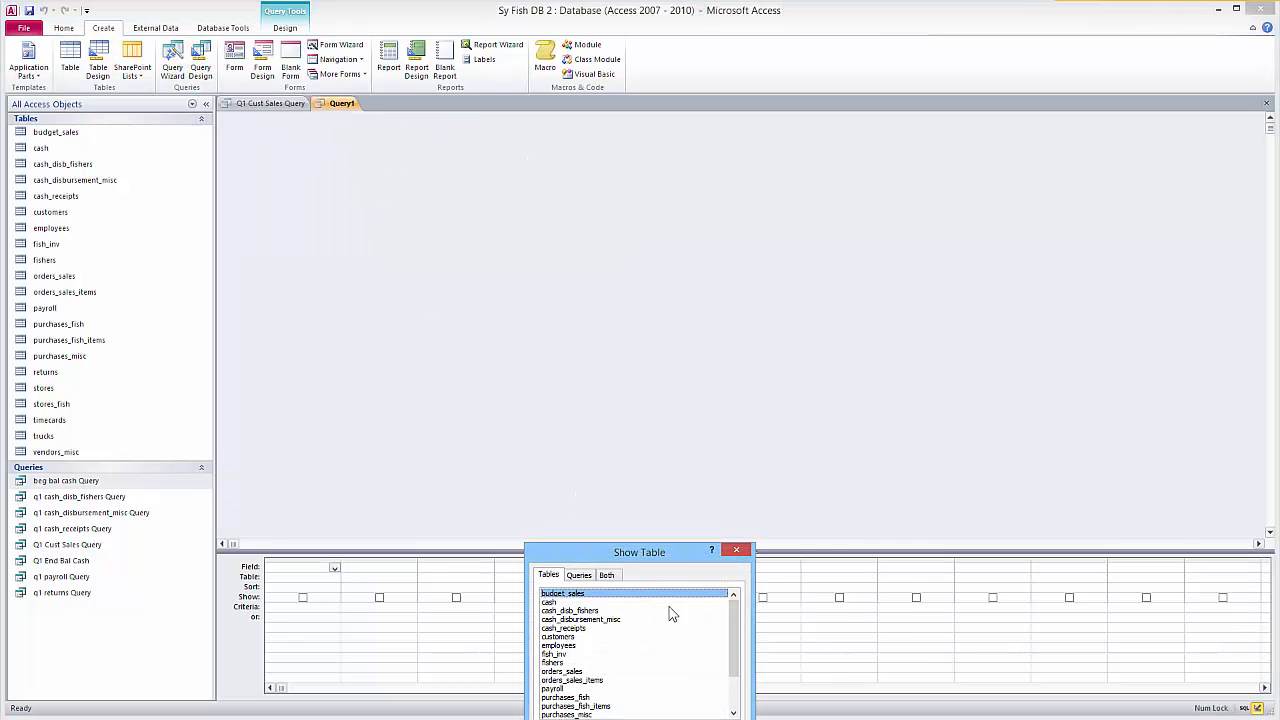
drag(673, 541, 735, 214)
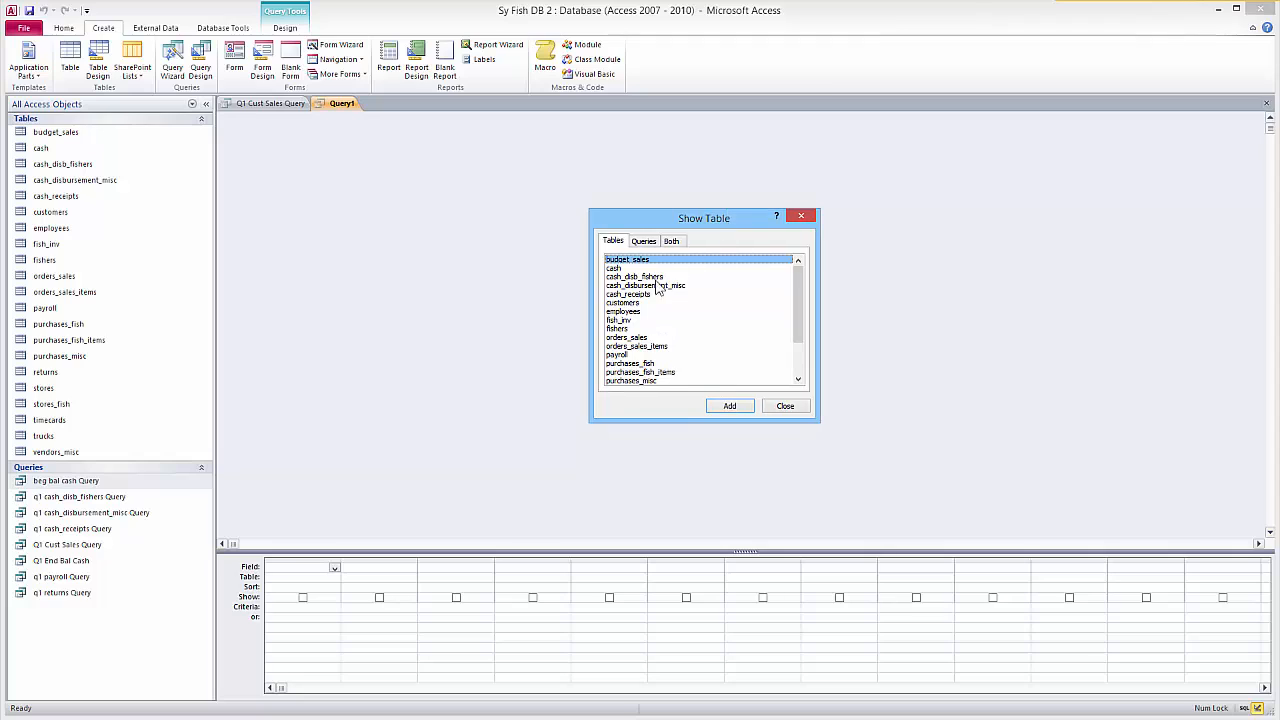
click(631, 303)
click(728, 406)
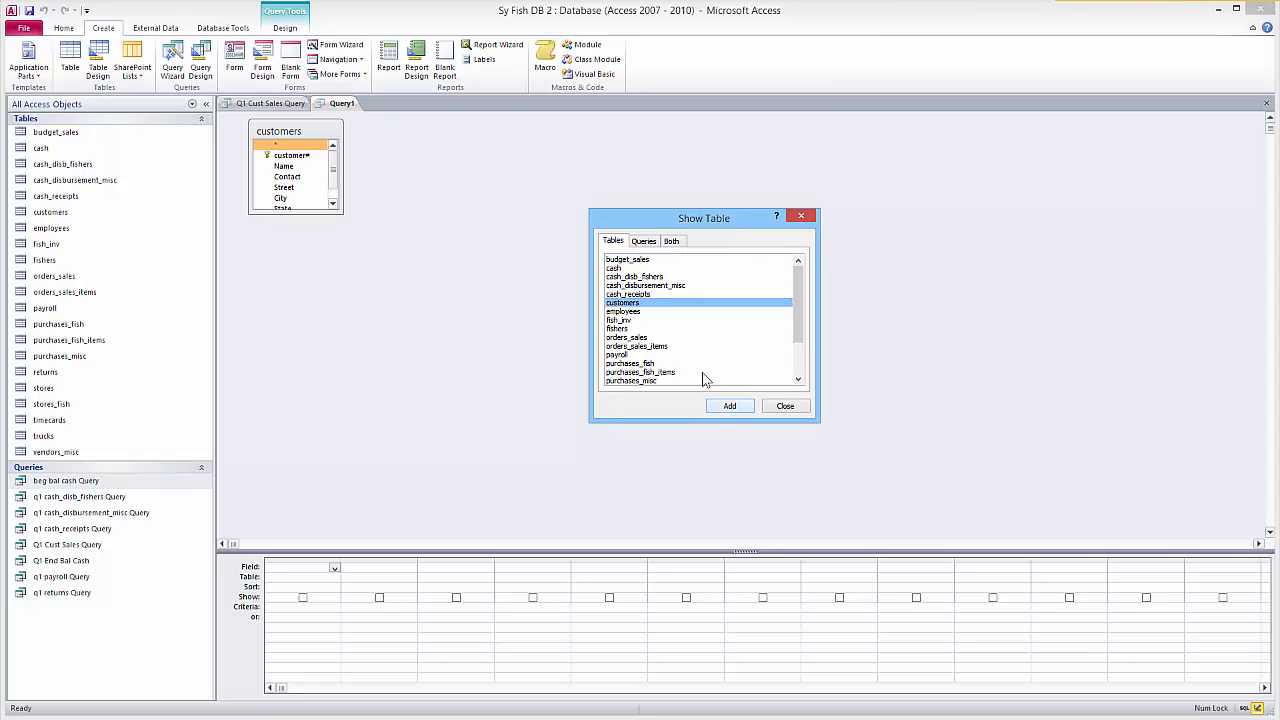
click(638, 294)
click(731, 408)
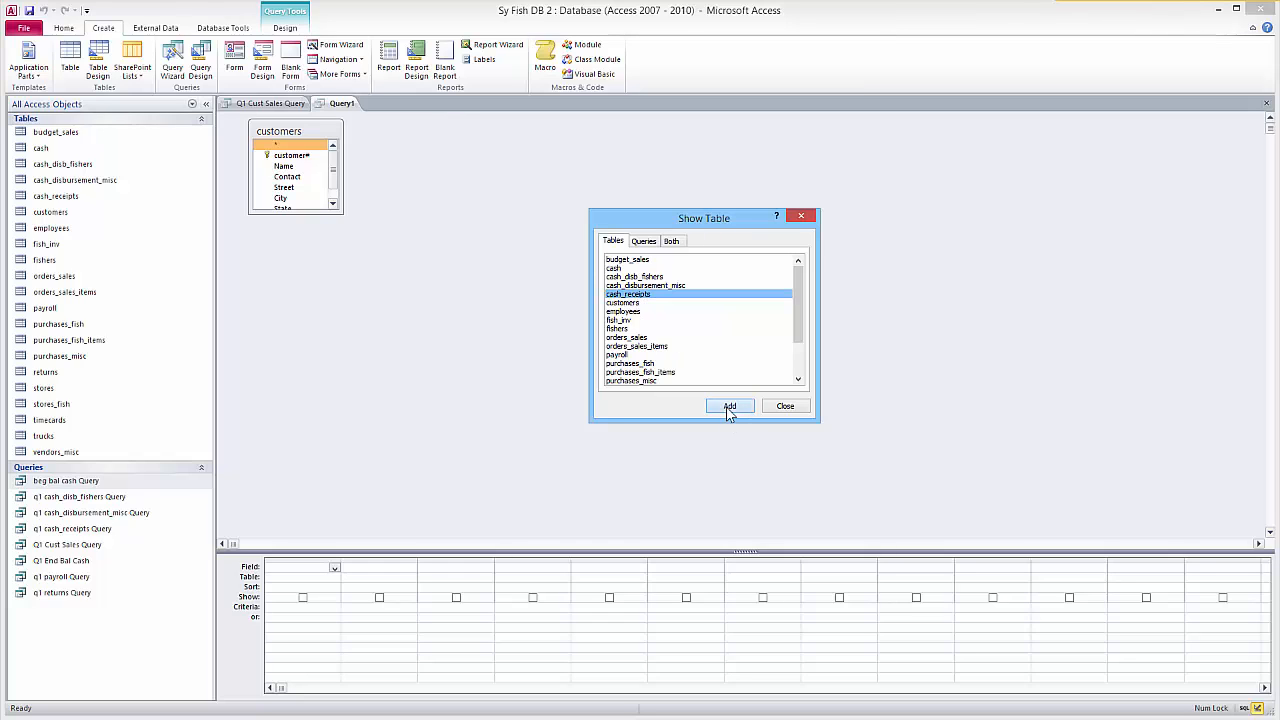
click(795, 413)
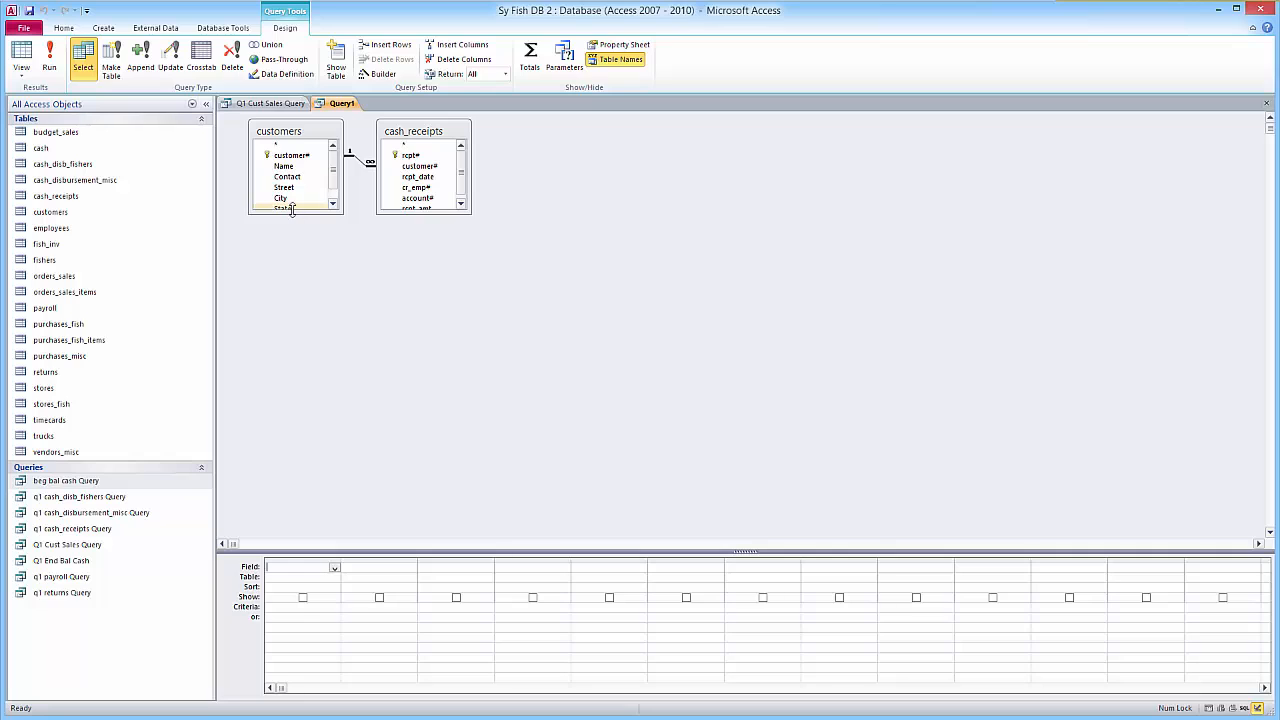
Step: Lengthen the customers and cash_receipts field lists to show all fields, and move cash_receipts farther from customers
drag(294, 212, 296, 240)
drag(414, 213, 418, 244)
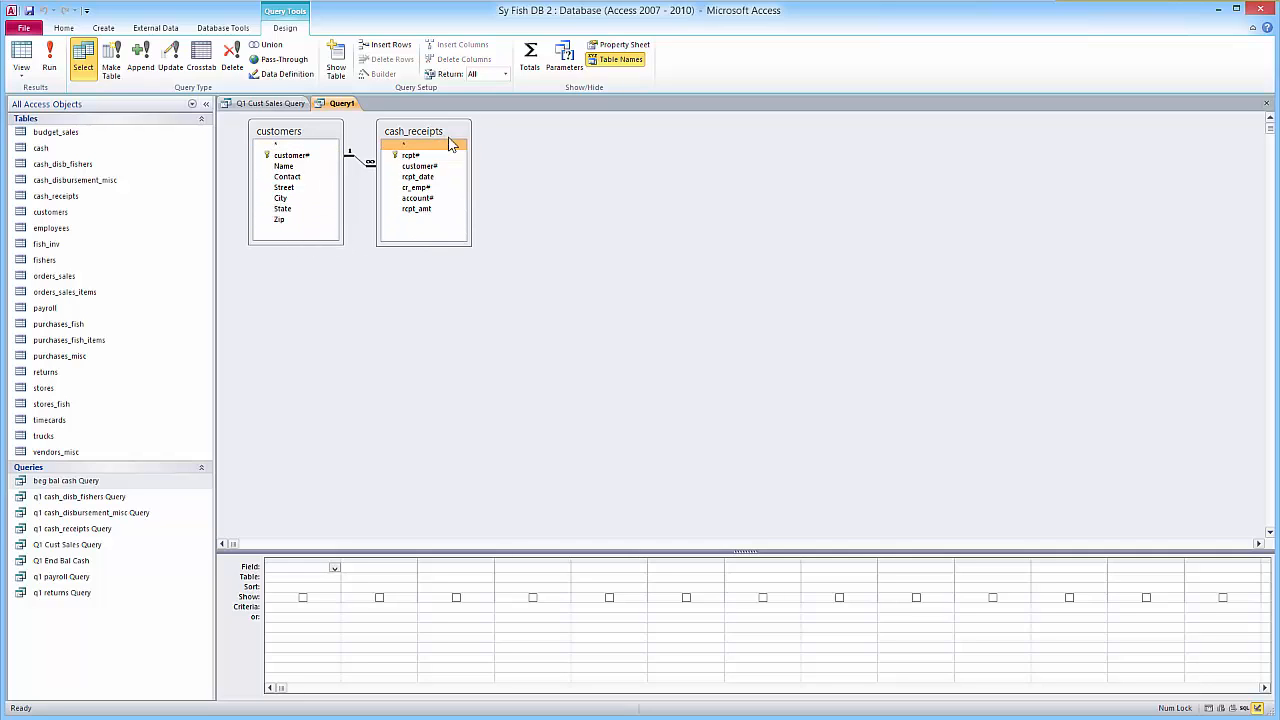
drag(440, 136, 465, 144)
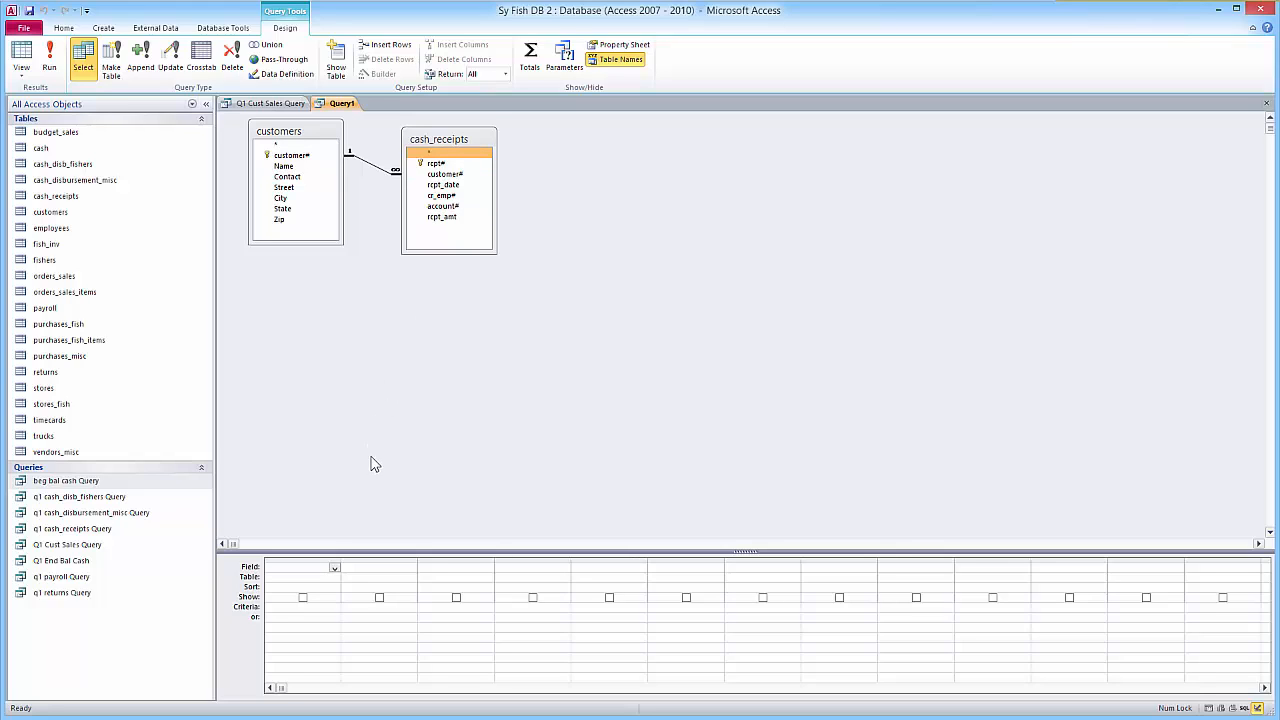
Step: Add customer# and Name from customers and rcpt_amt from cash_receipts to the design grid
click(294, 157)
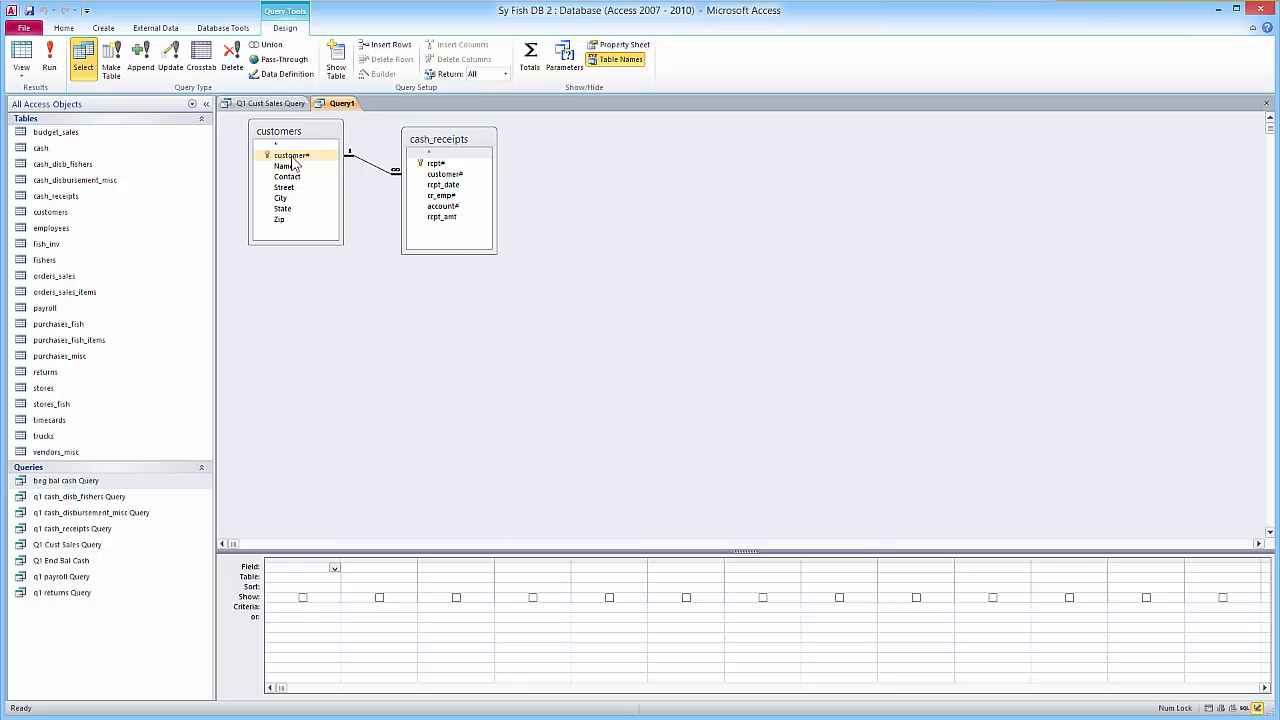
drag(290, 158, 285, 567)
drag(284, 166, 370, 574)
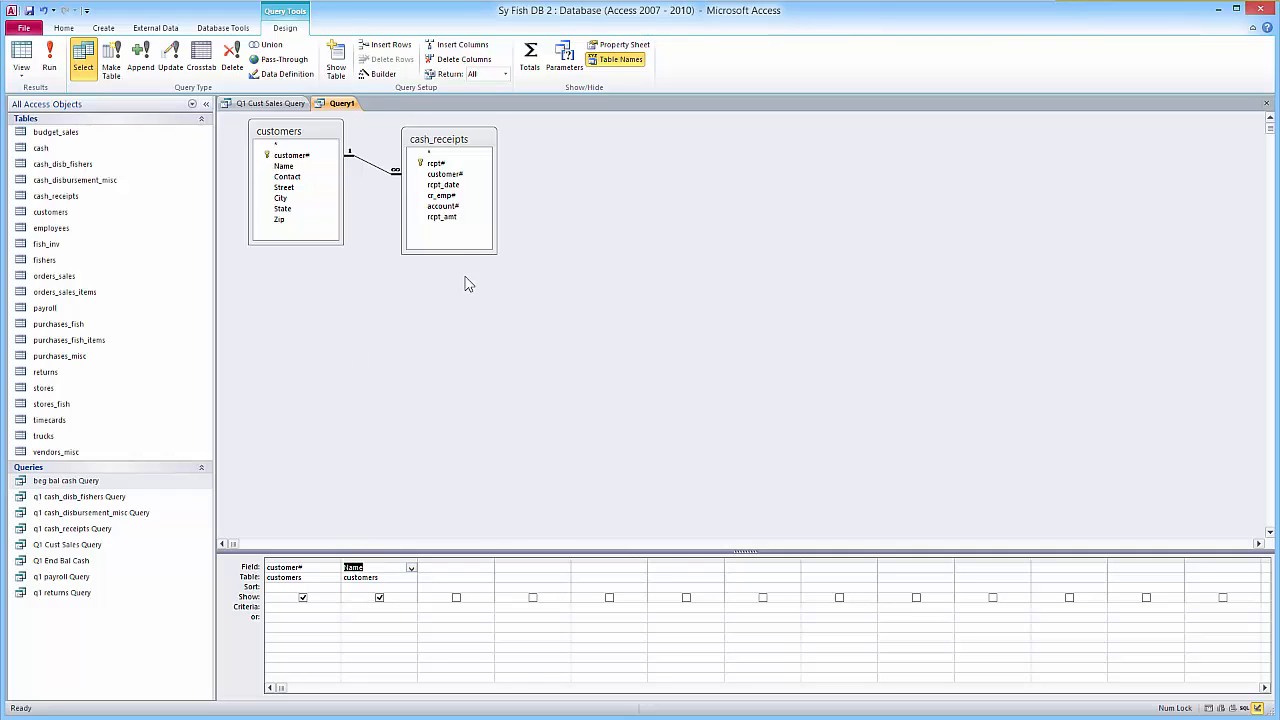
drag(448, 217, 460, 570)
Step: Show the Total row in the design grid, set rcpt_amt to Sum, and preview the records
click(531, 60)
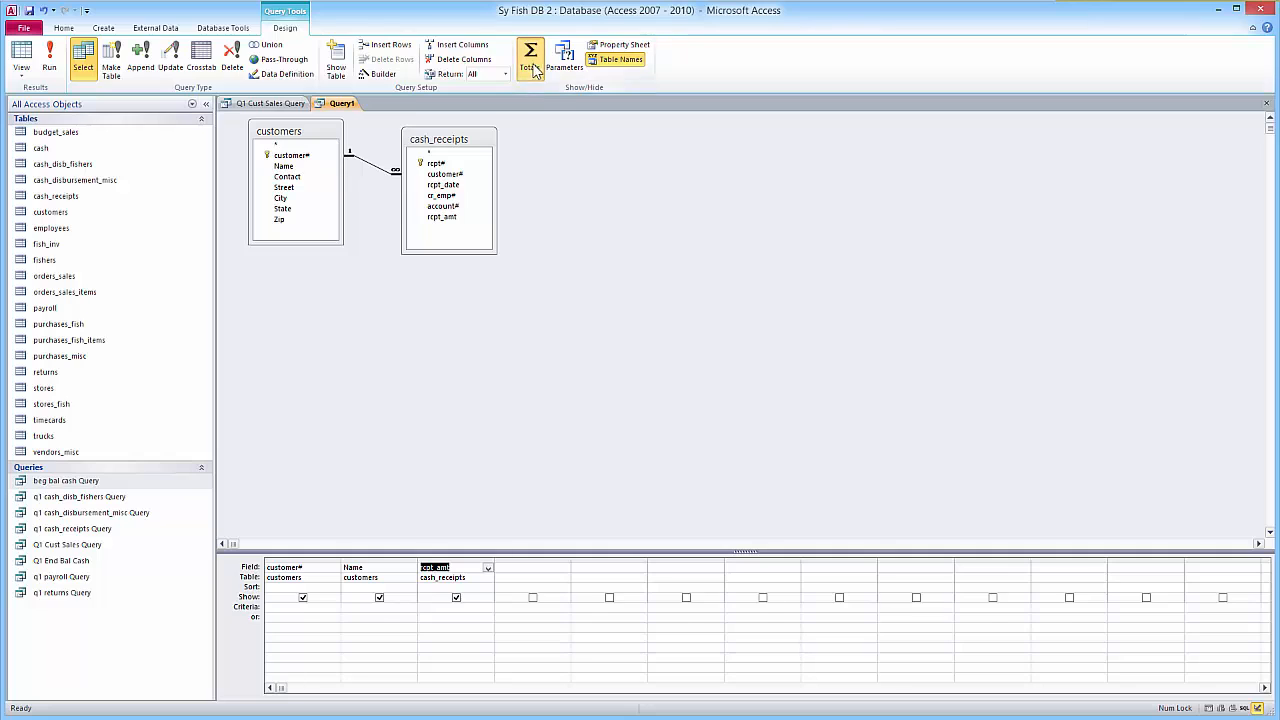
click(460, 588)
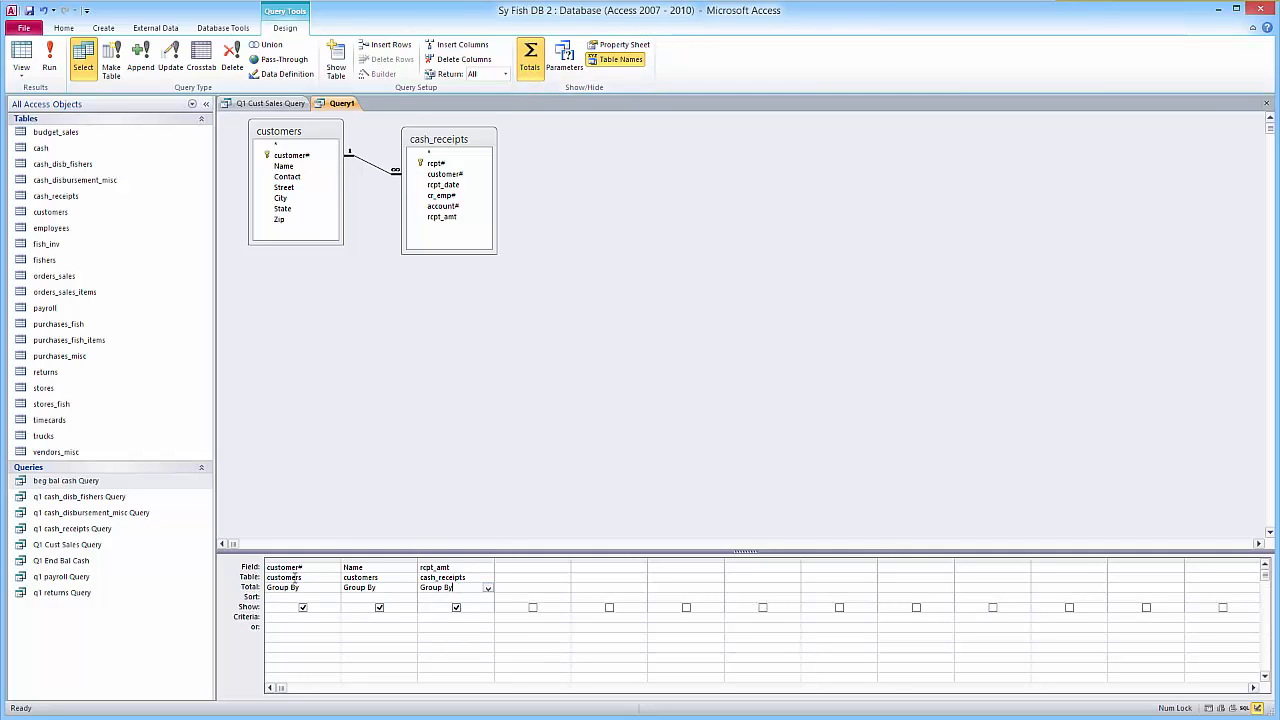
click(488, 588)
click(440, 604)
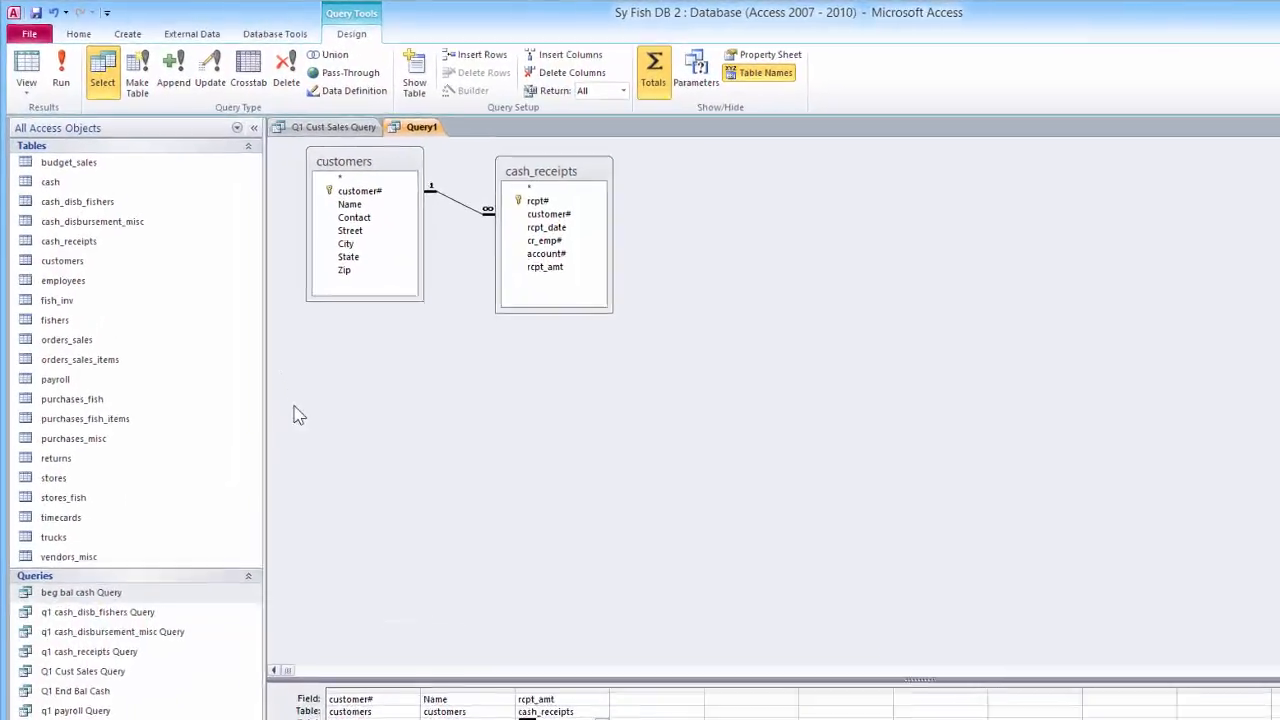
click(26, 70)
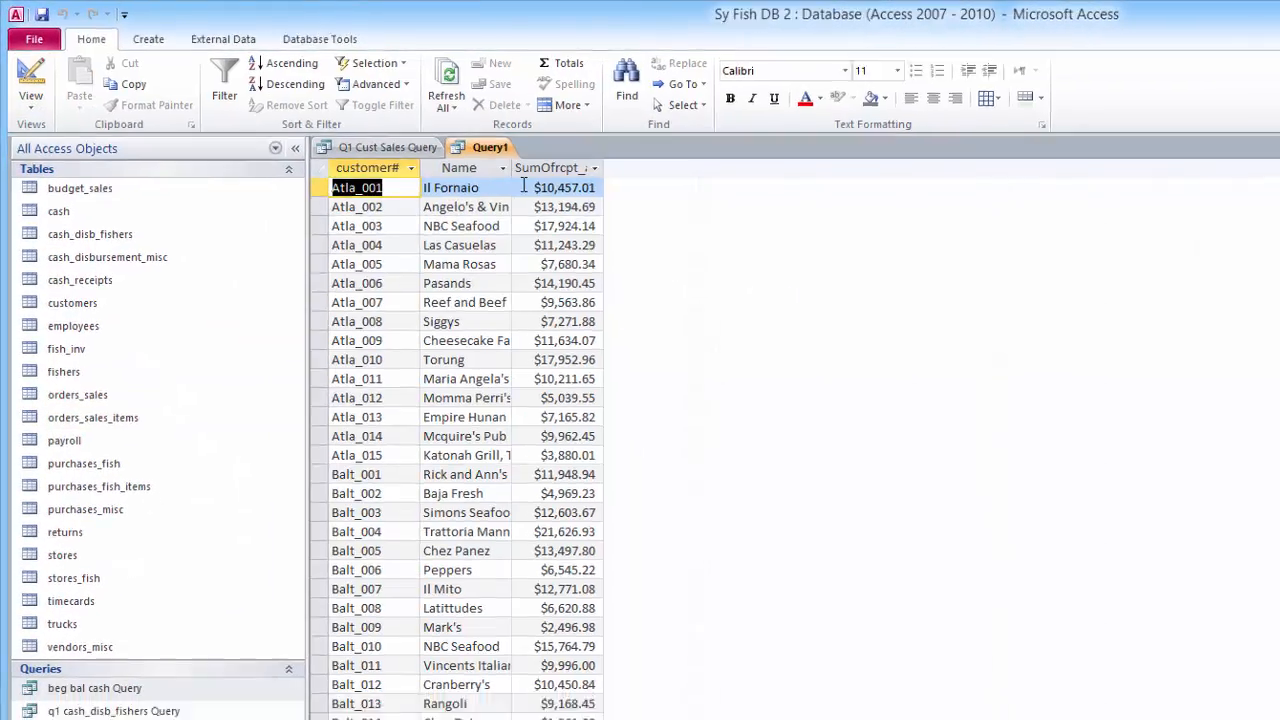
Step: Name the rcpt_amt column Q1TotCustCR in the query's design and preview the records again
click(30, 88)
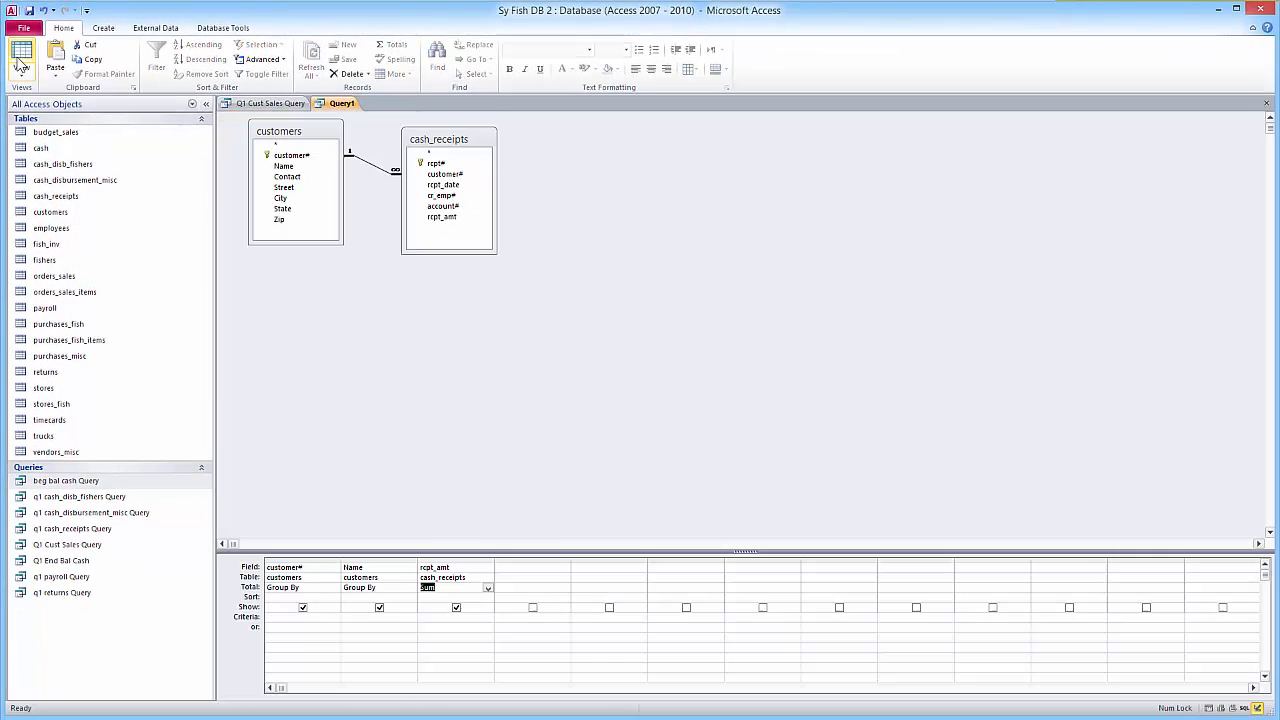
click(422, 567)
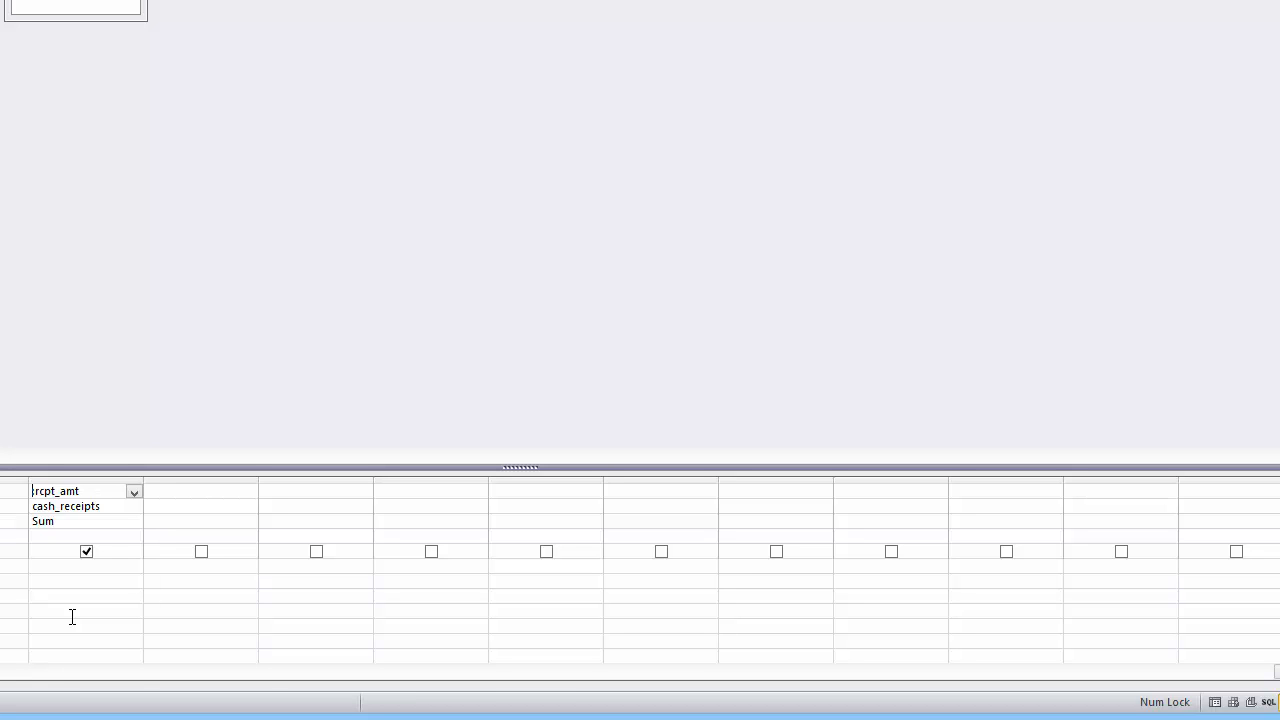
text(Q1CustCRTot)
key(BackSpace)
key(BackSpace)
key(BackSpace)
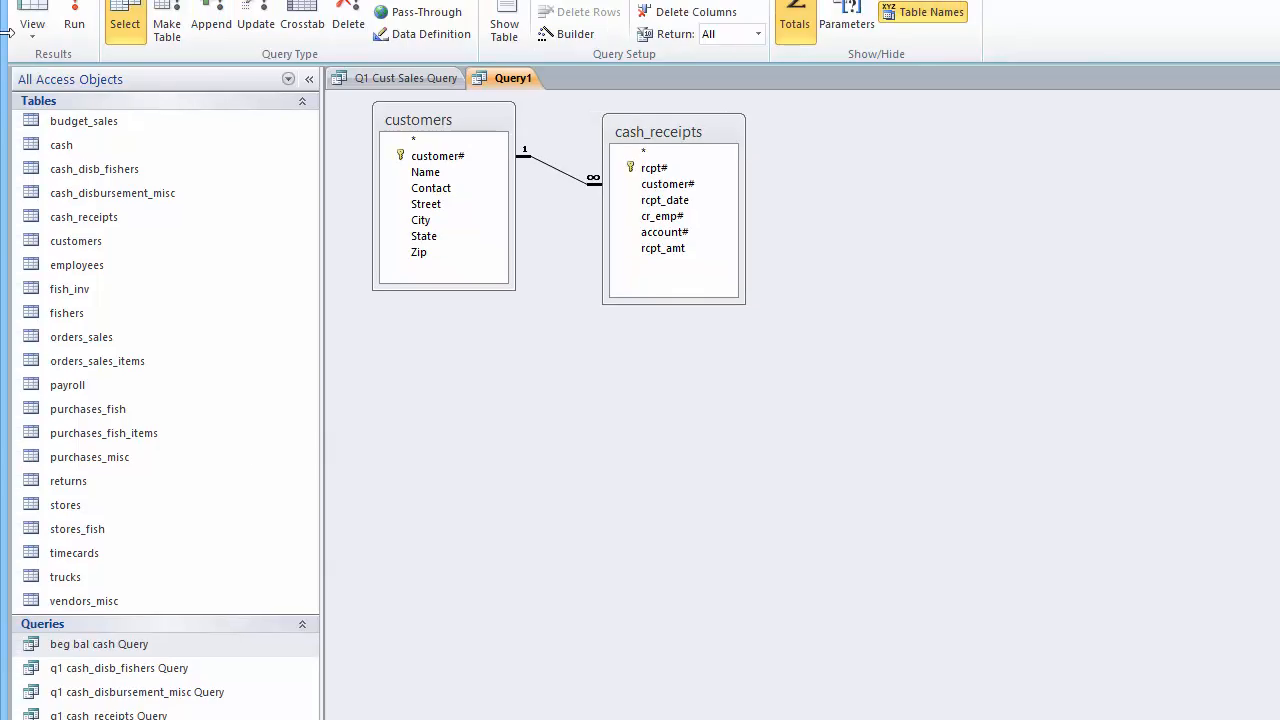
click(28, 20)
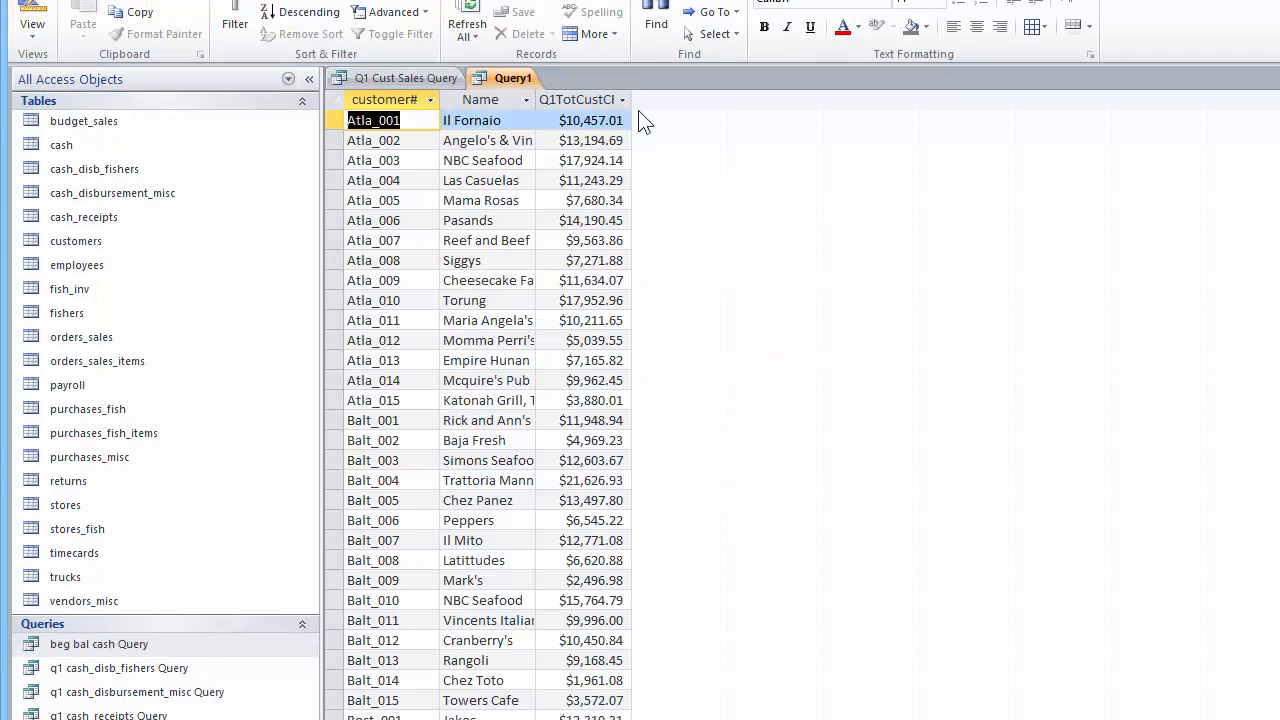
Step: Widen the Q1TotCustCR and Name columns in the datasheet so their contents fit
click(628, 99)
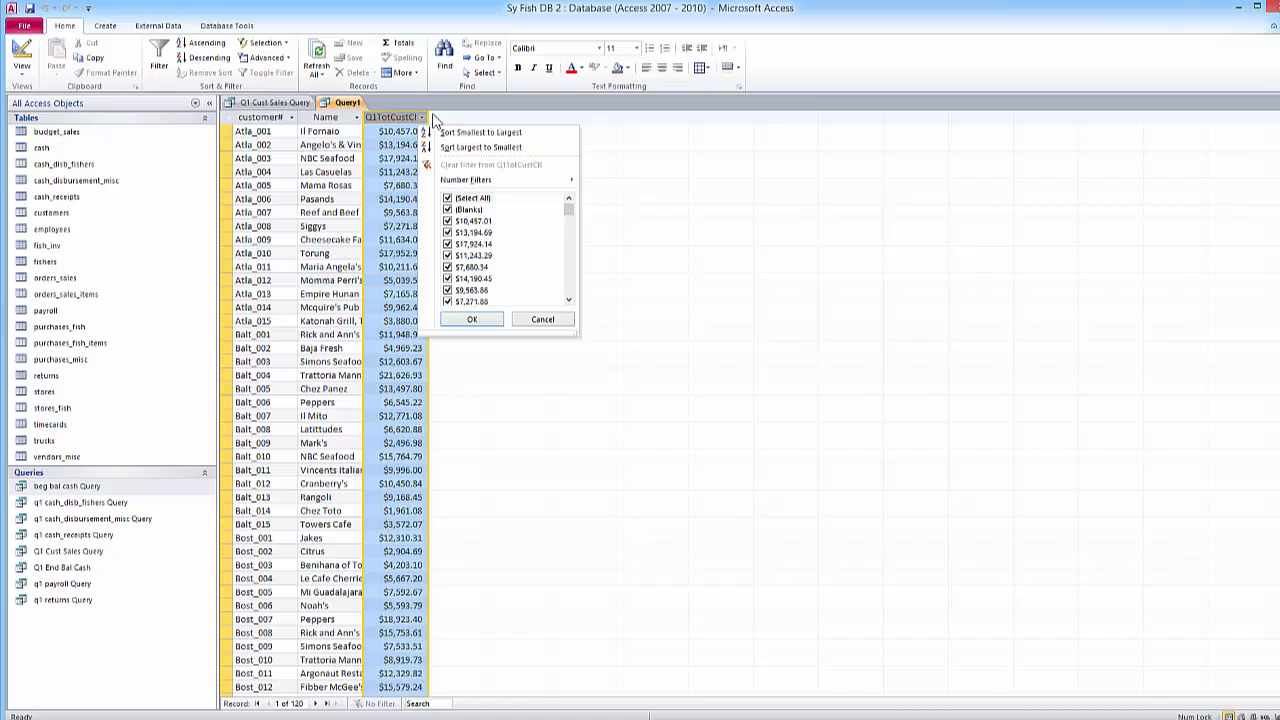
click(433, 115)
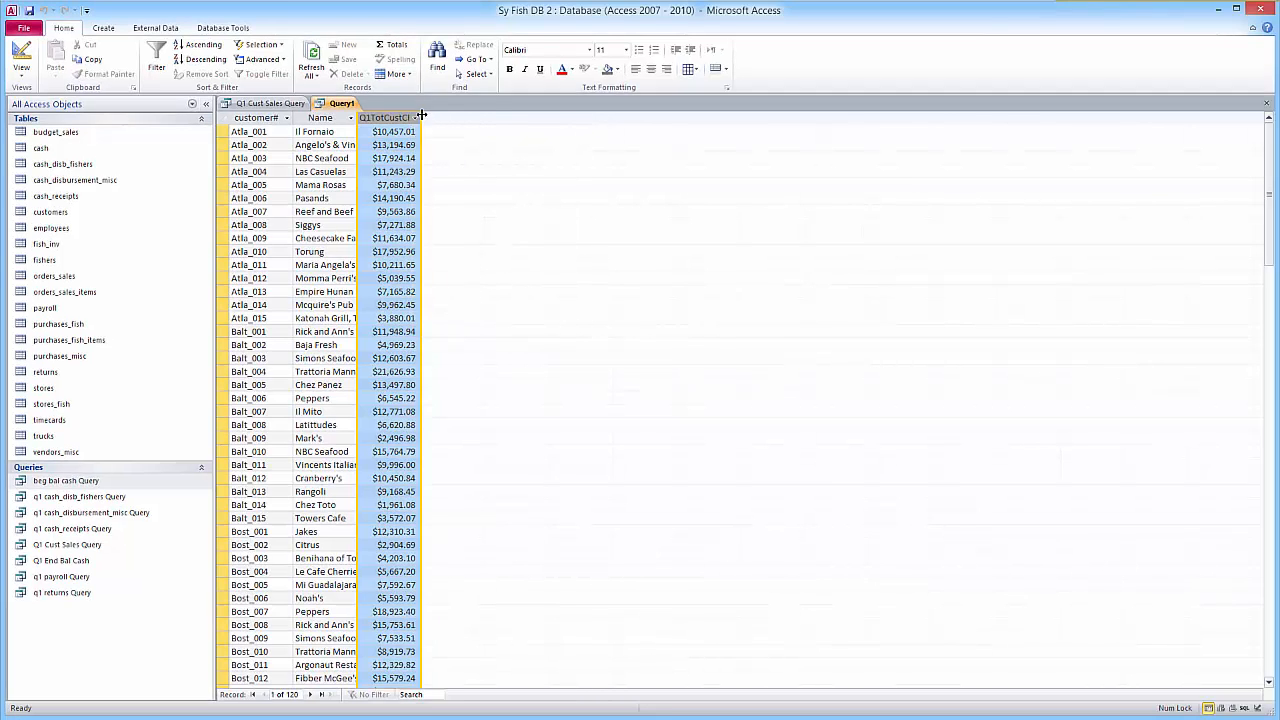
drag(429, 116, 445, 116)
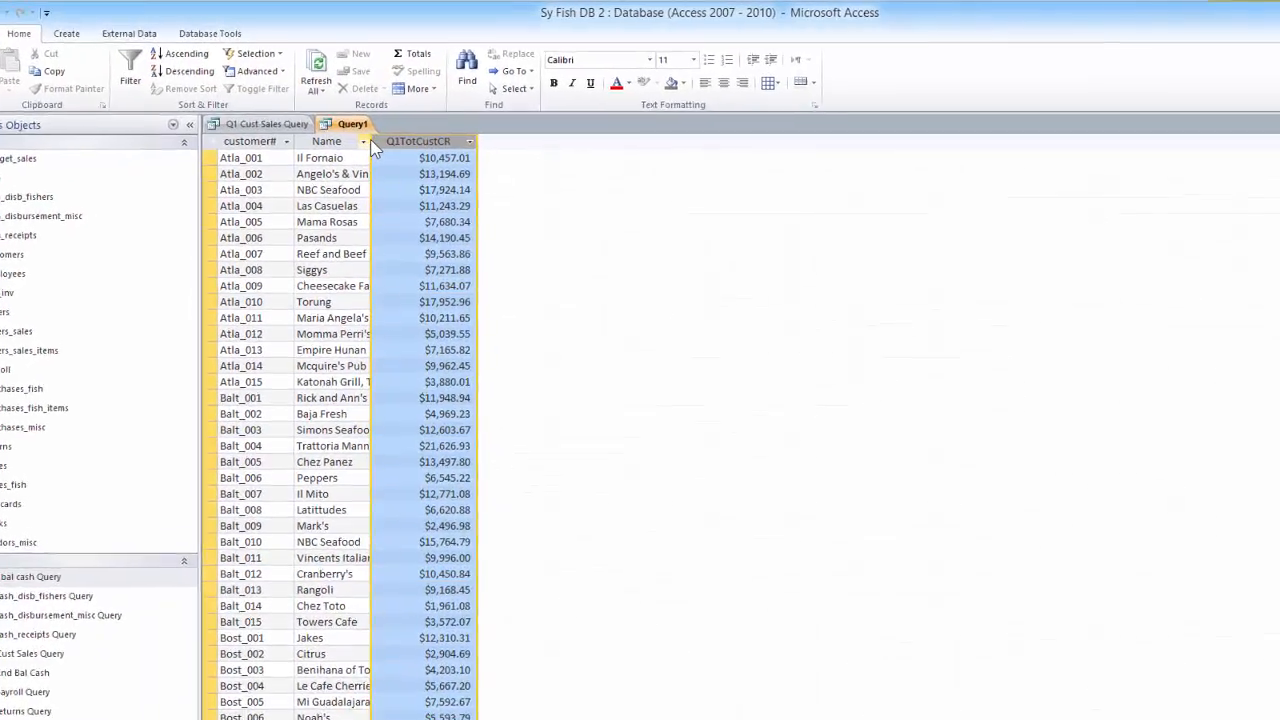
drag(370, 140, 461, 141)
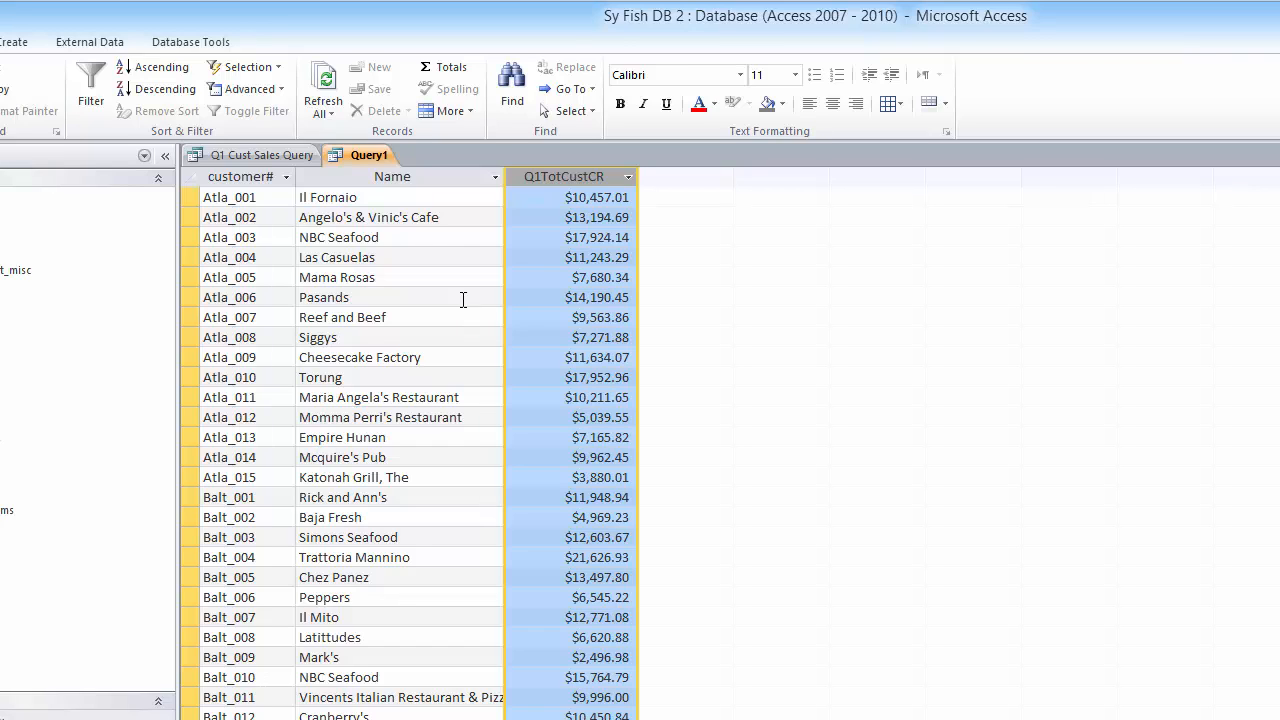
Step: Save the new query as "Q1 Cust Cash Receipts Query"
right_click(357, 155)
click(403, 171)
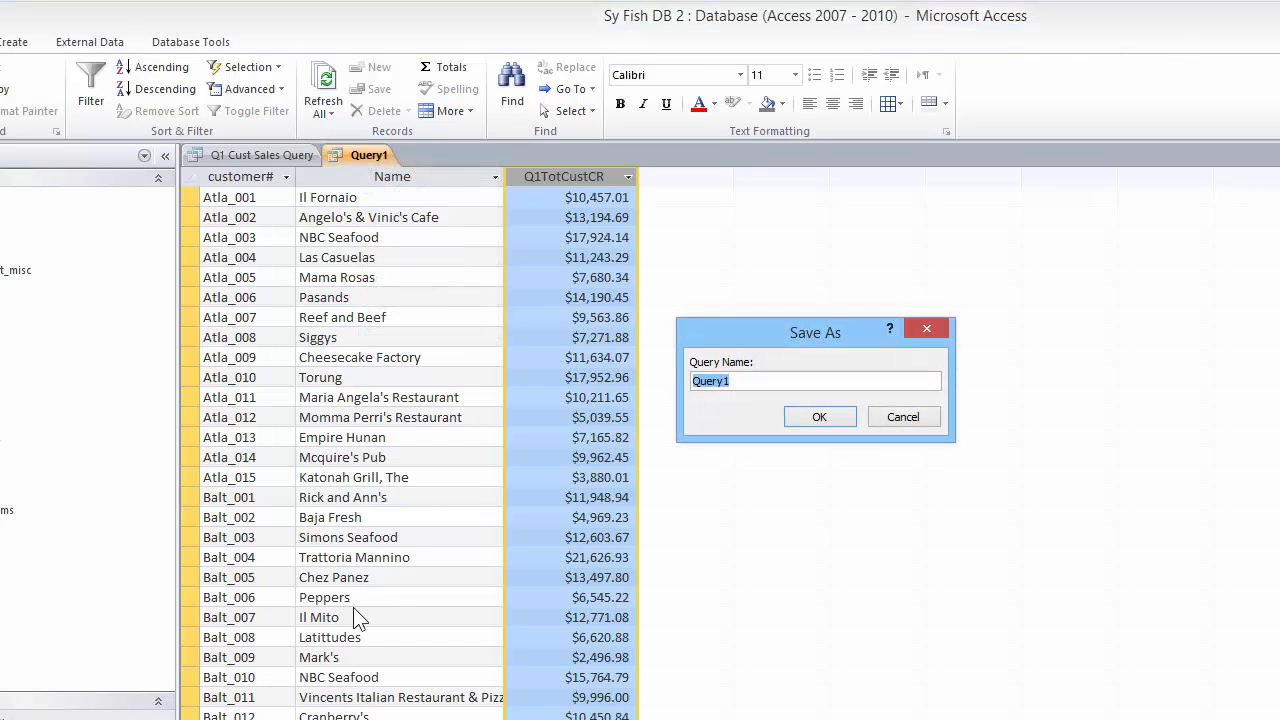
text(Q1 C)
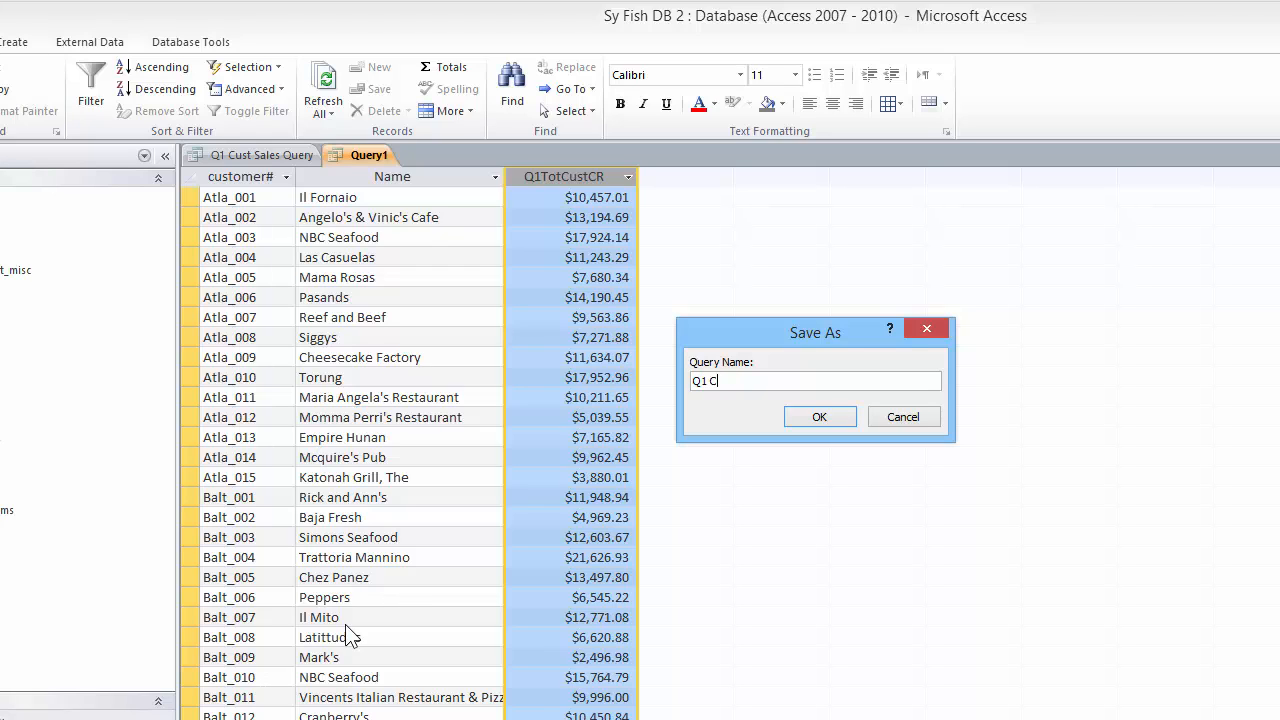
text(ust Cash Receipts Query)
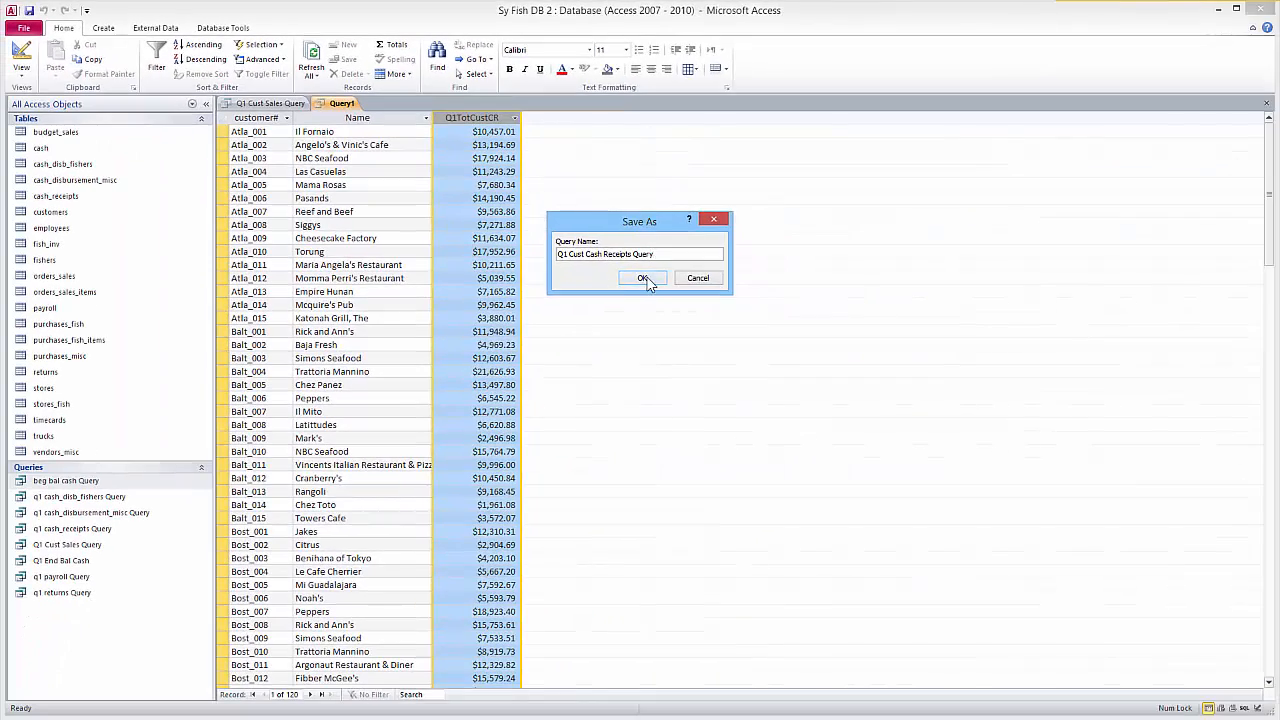
click(645, 278)
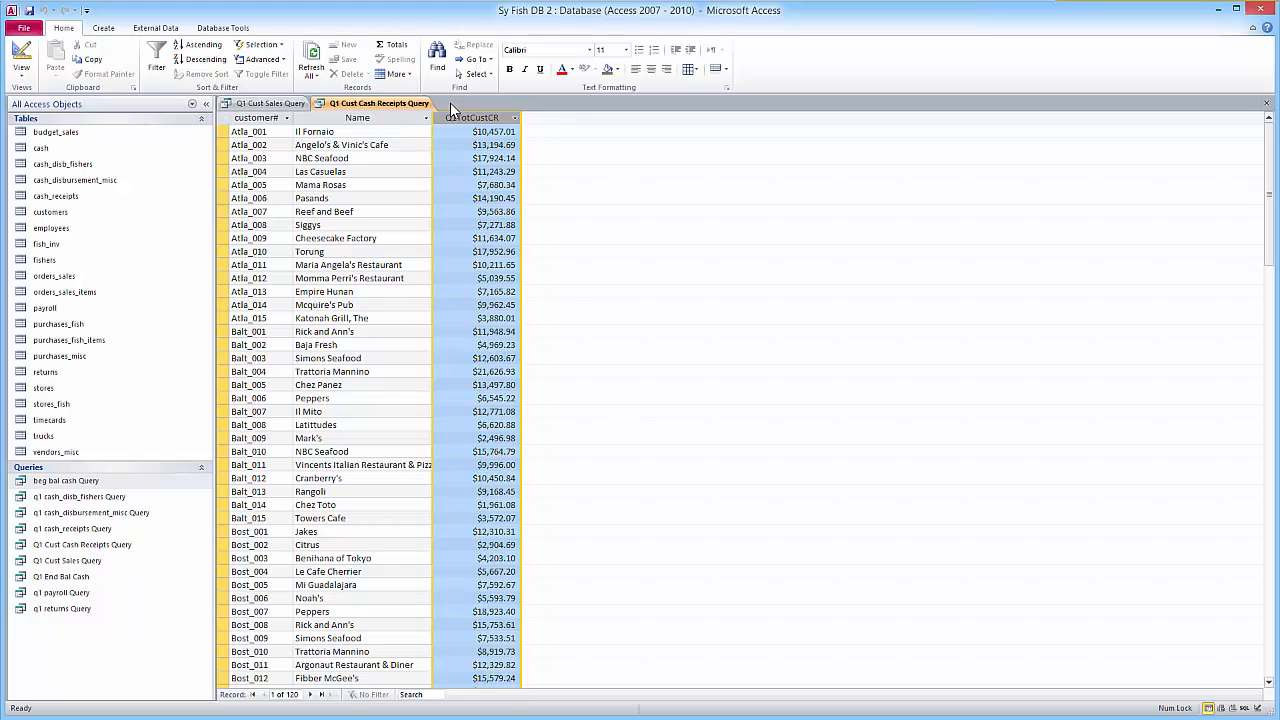
Step: Create a new query in Design view based on Q1 Cust Cash Receipts Query and Q1 Cust Sales Query
click(108, 29)
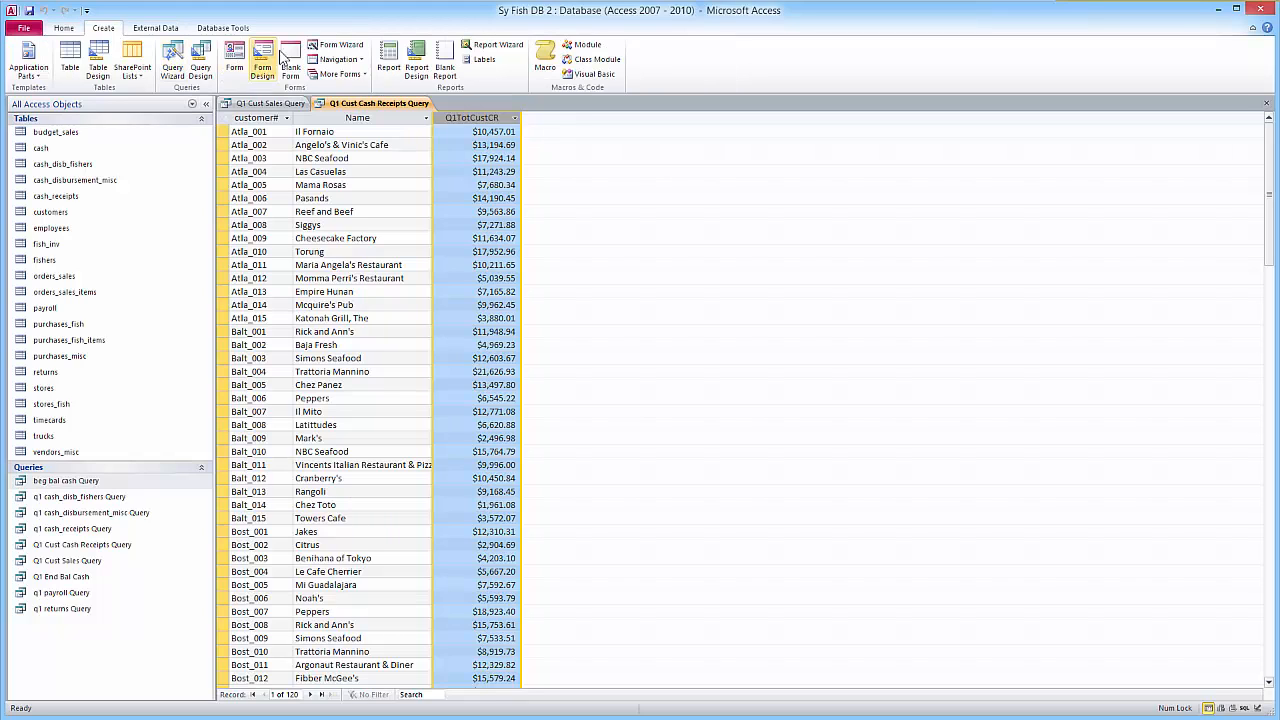
click(206, 62)
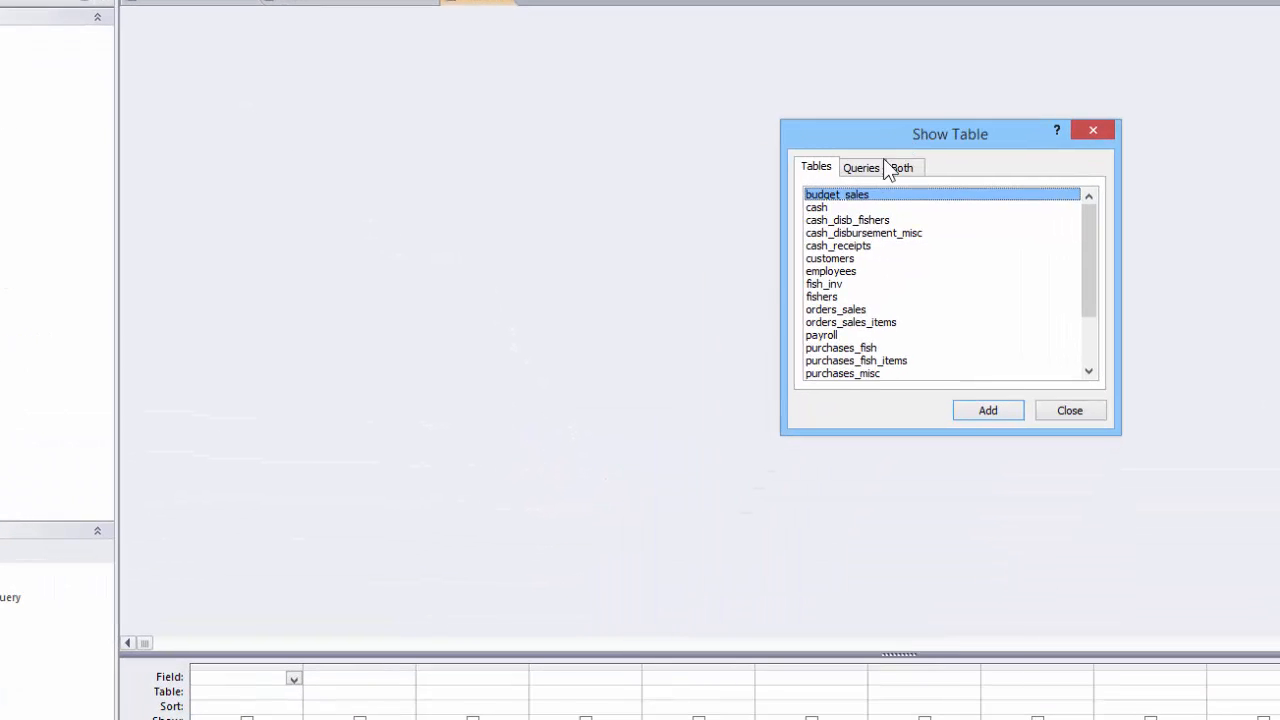
click(861, 170)
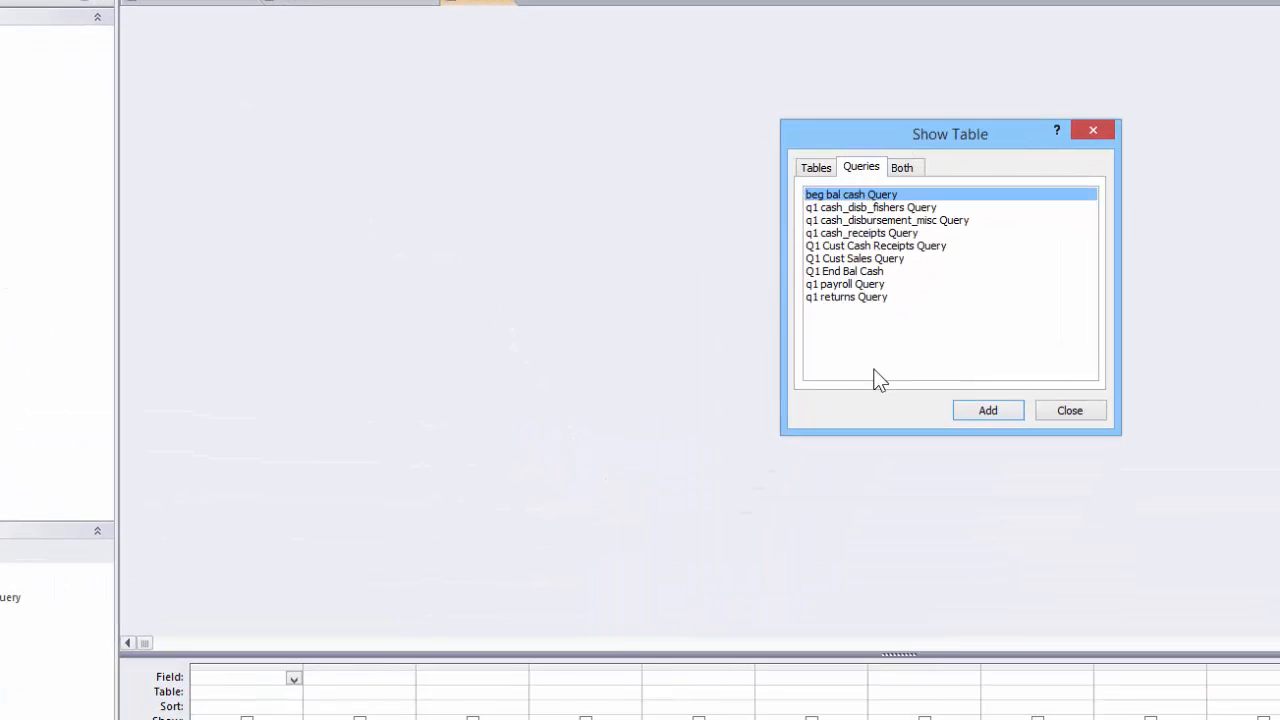
click(874, 246)
drag(876, 256, 773, 275)
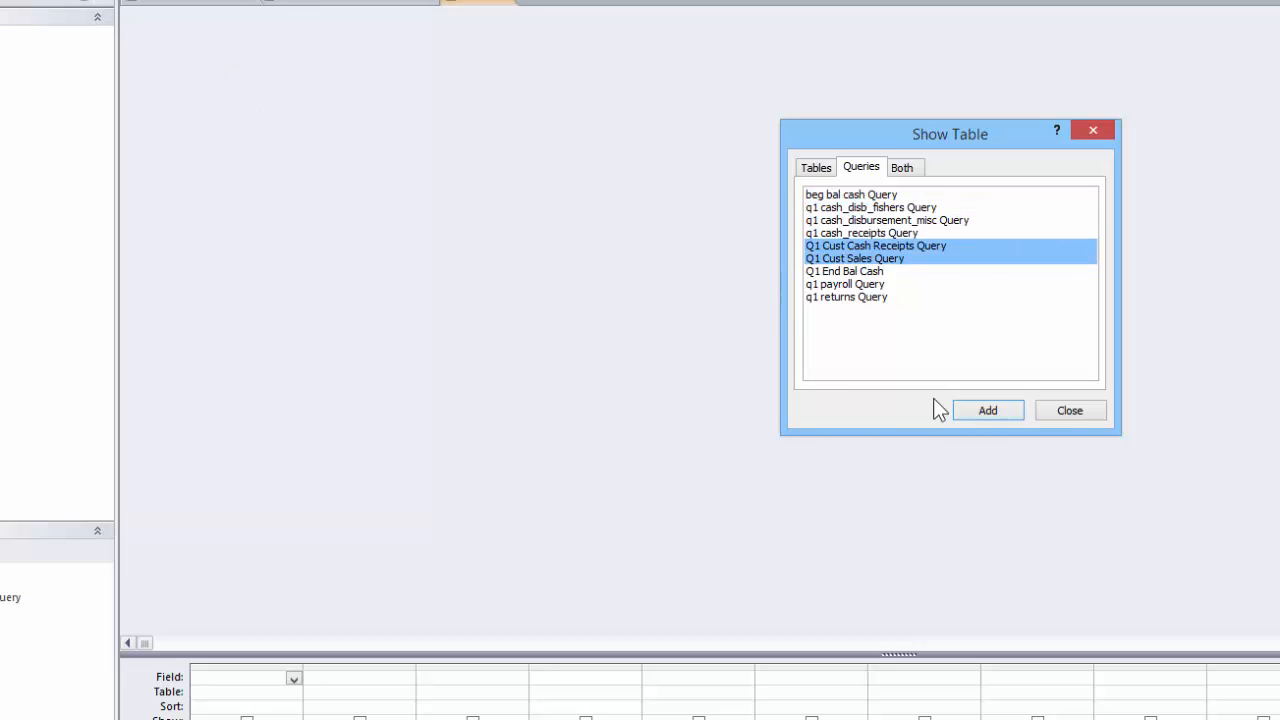
click(989, 413)
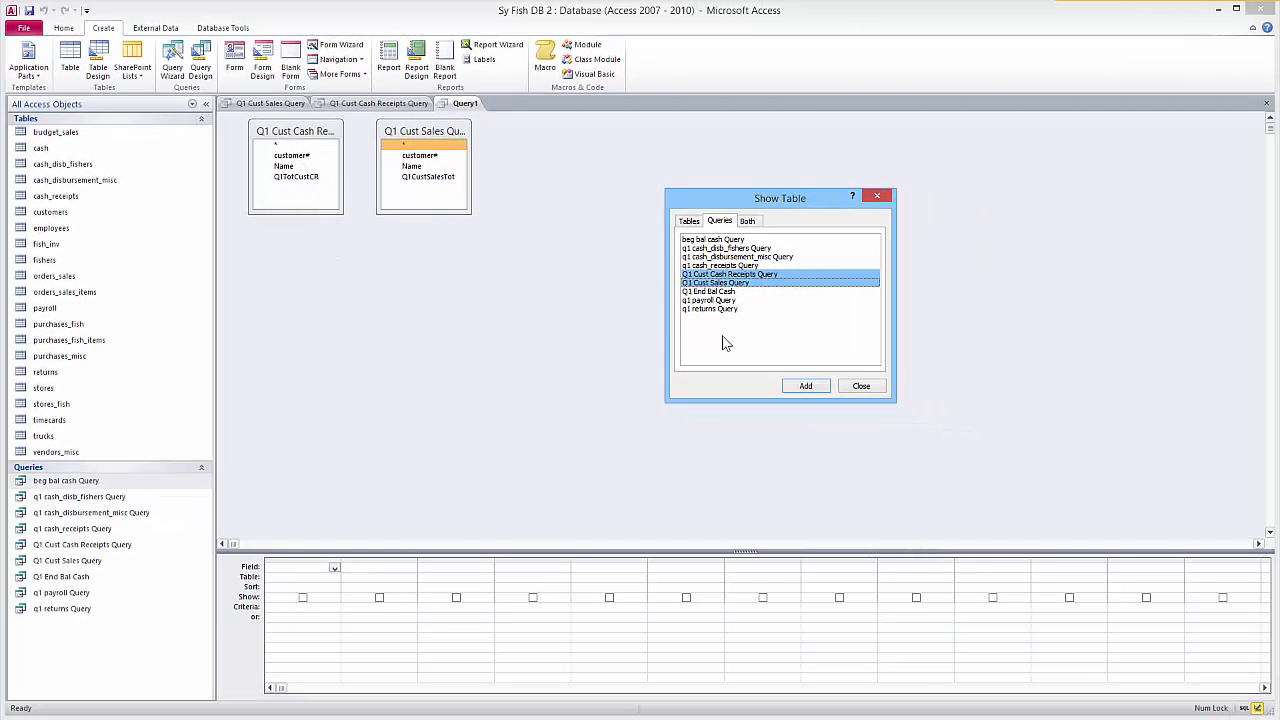
click(861, 385)
Step: Add customer#, Name and Q1TotCustCR from the cash receipts query to the grid, and place Q1CustSalesTot from the sales query before Q1TotCustCR
click(287, 158)
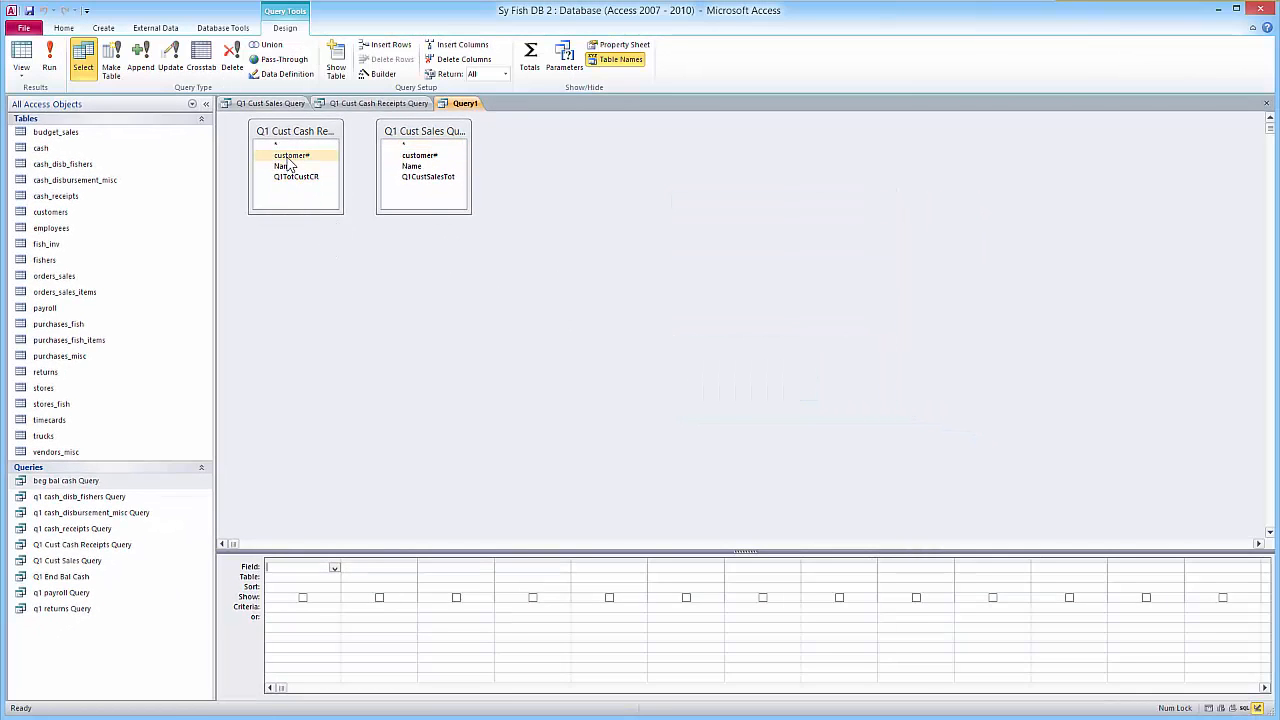
drag(287, 162, 297, 576)
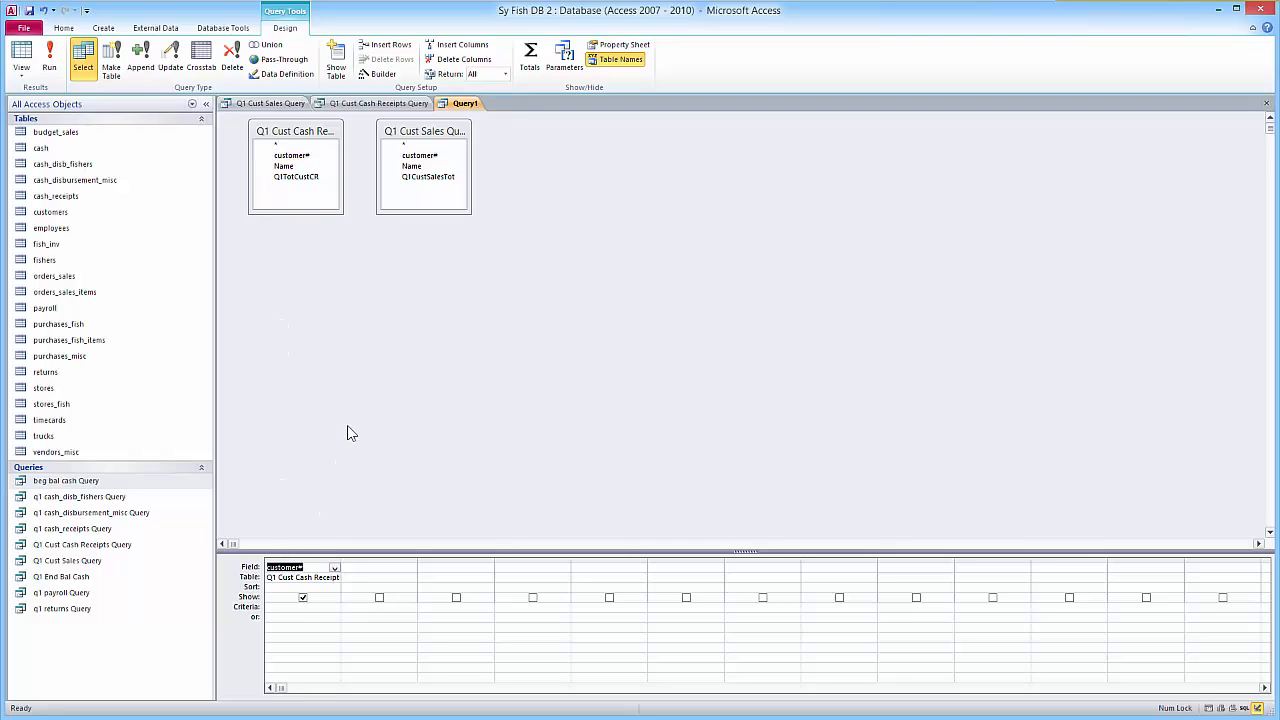
drag(288, 166, 388, 575)
drag(291, 177, 455, 577)
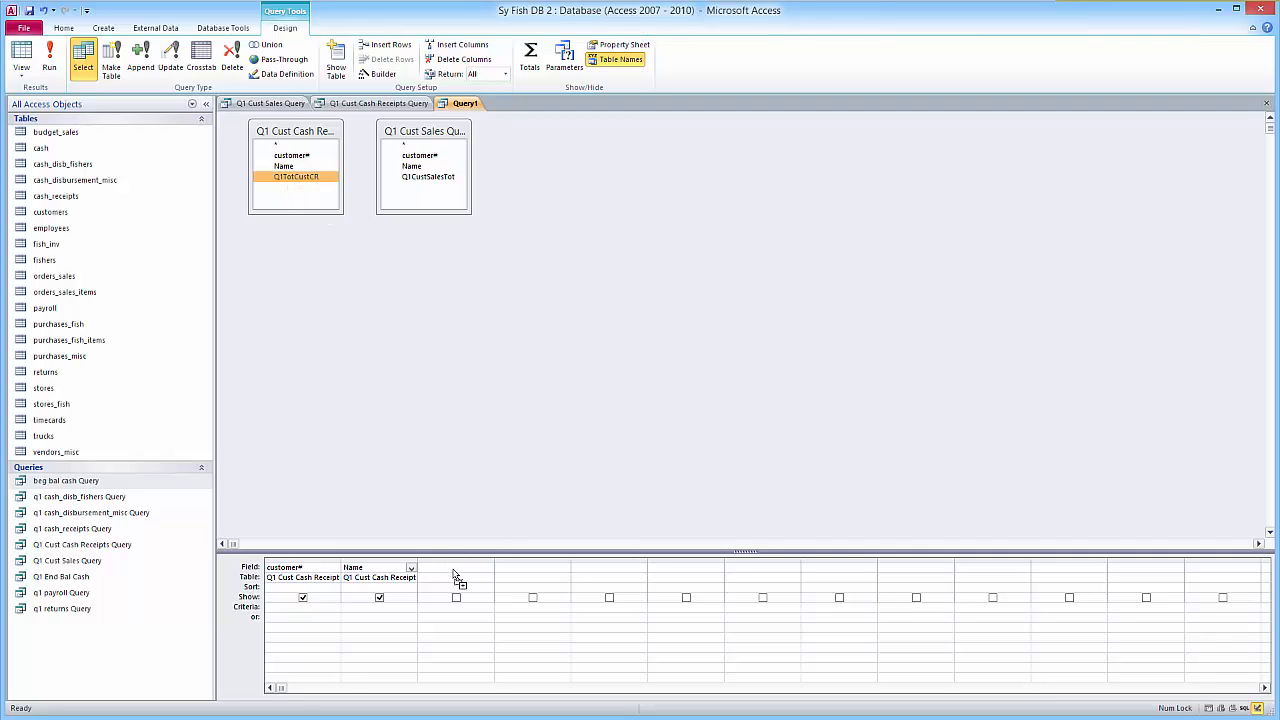
drag(455, 577, 455, 577)
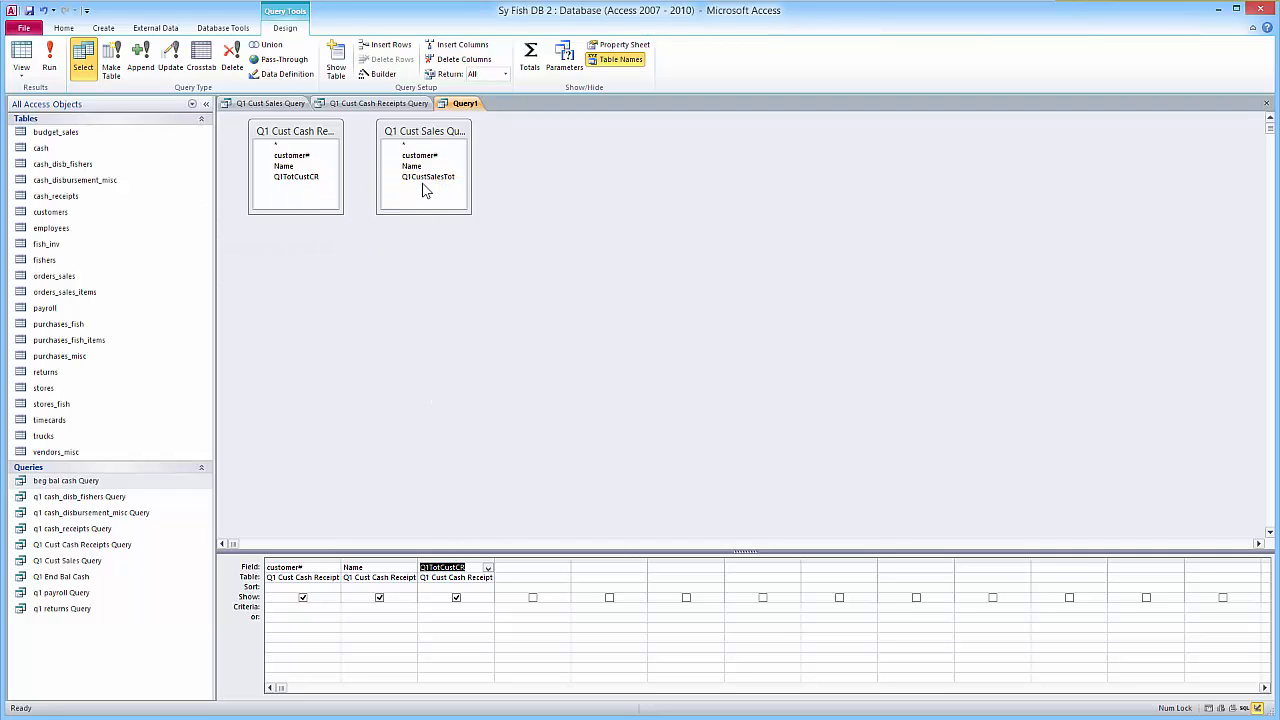
drag(427, 180, 580, 566)
click(474, 558)
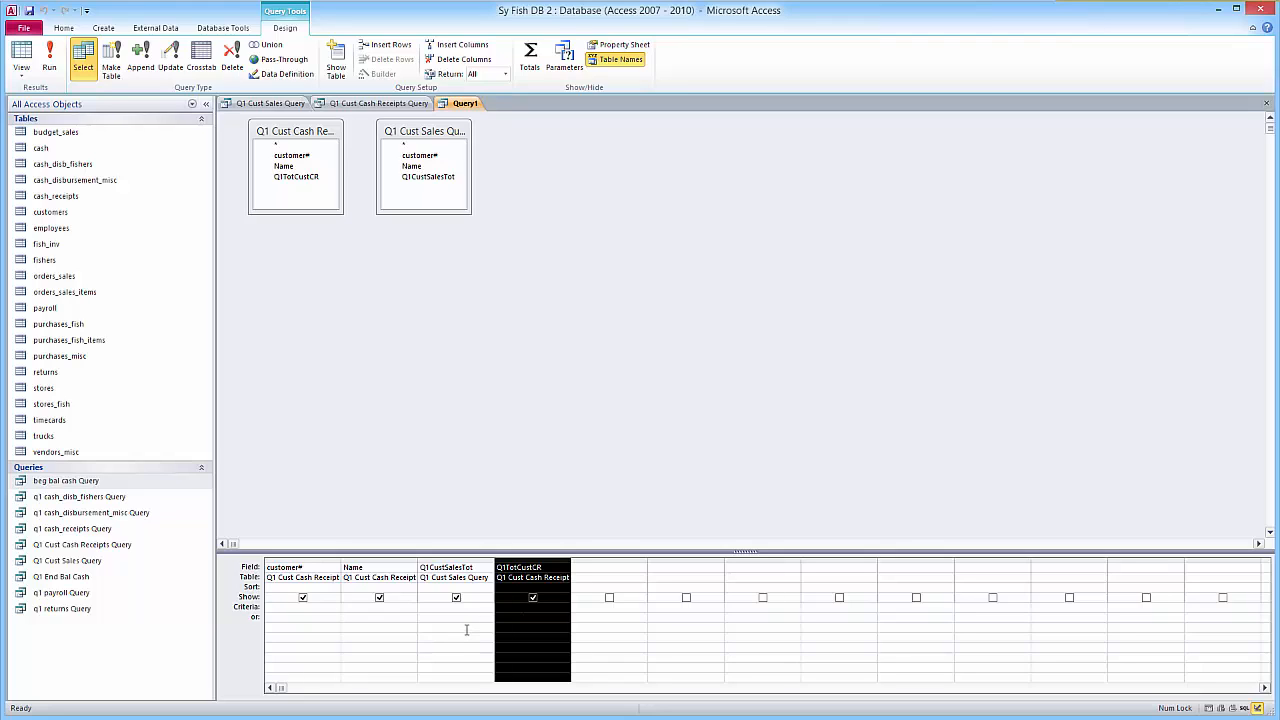
Step: Build an expression in the next empty column, starting with Q1CustSalesTot from Q1 Cust Sales Query followed by a minus sign
click(580, 567)
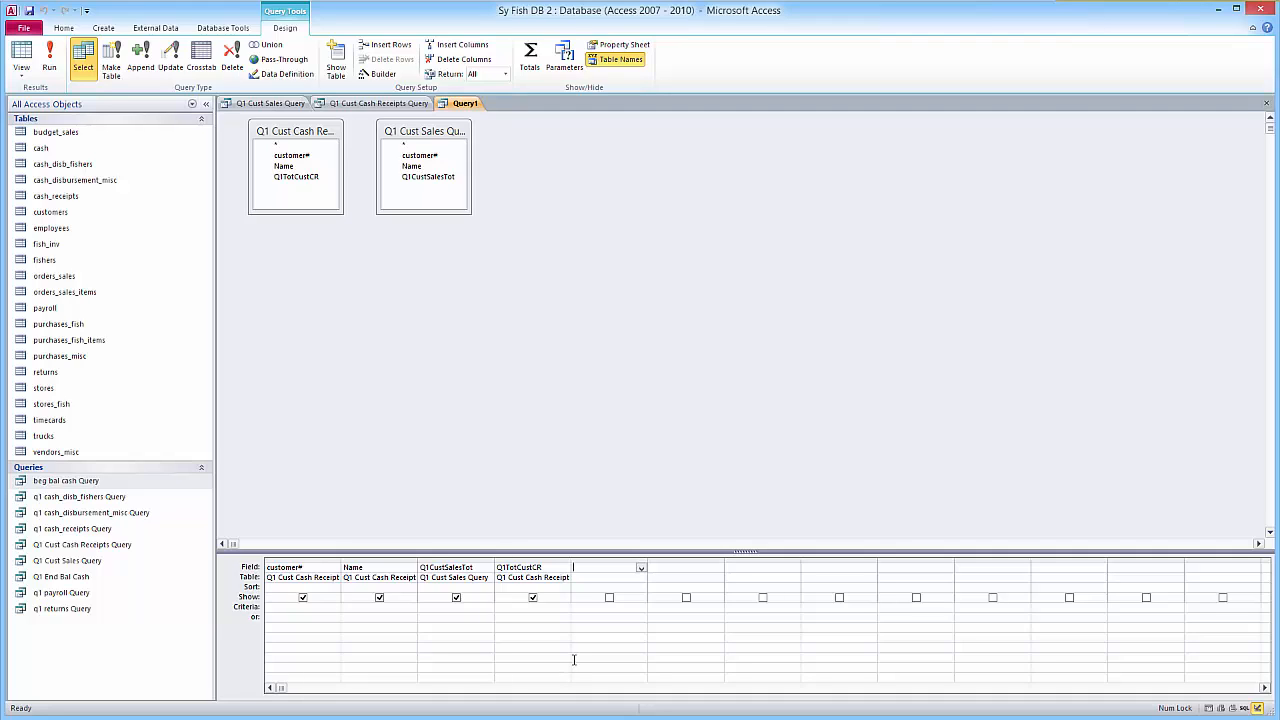
right_click(590, 576)
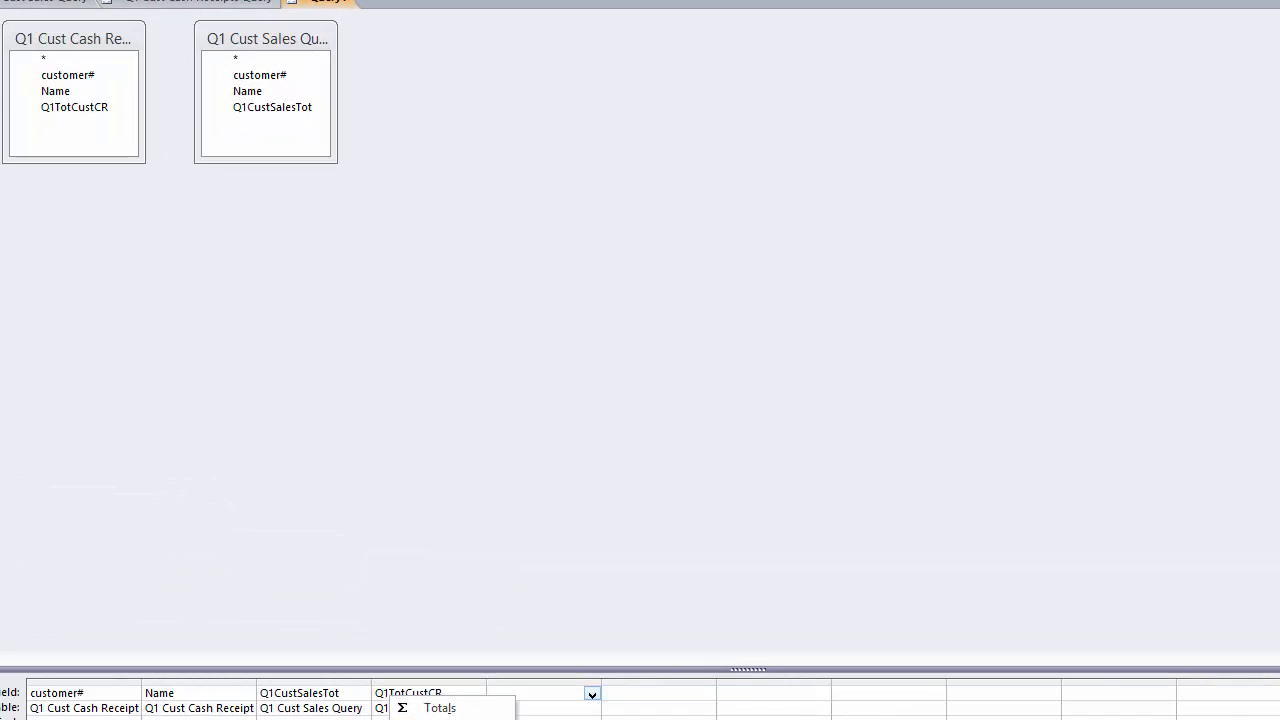
click(450, 719)
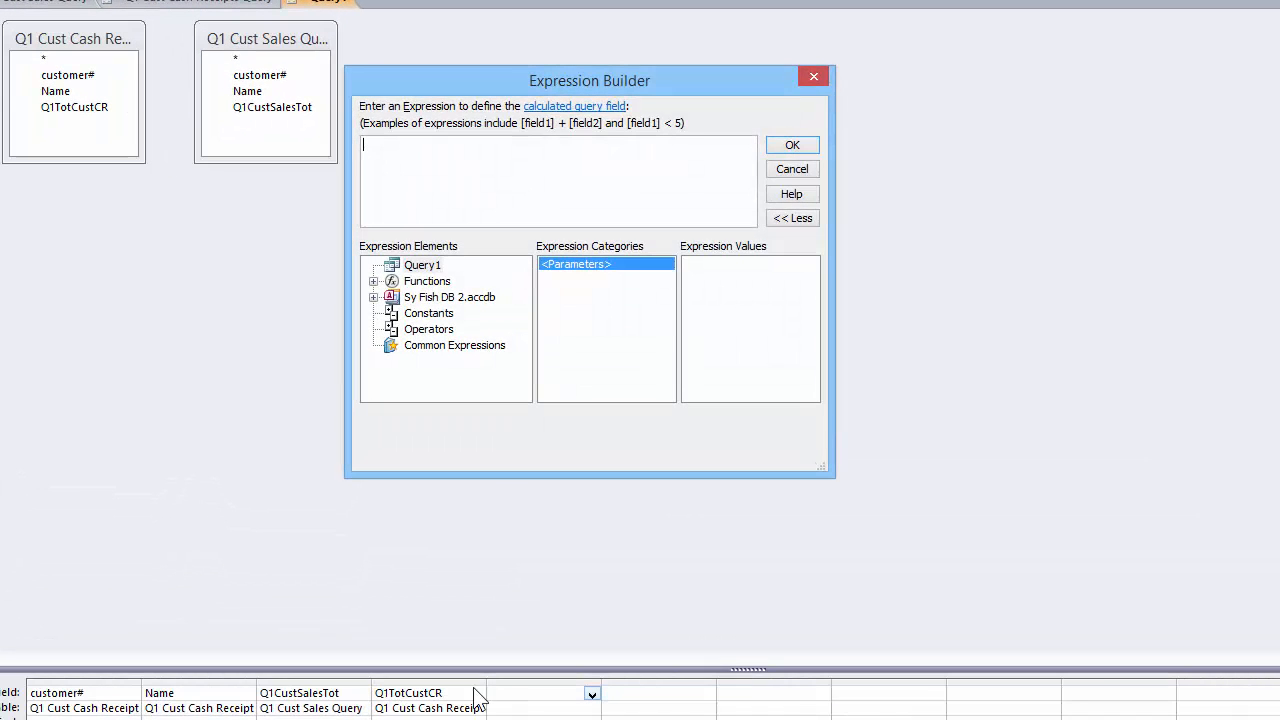
drag(524, 83, 637, 219)
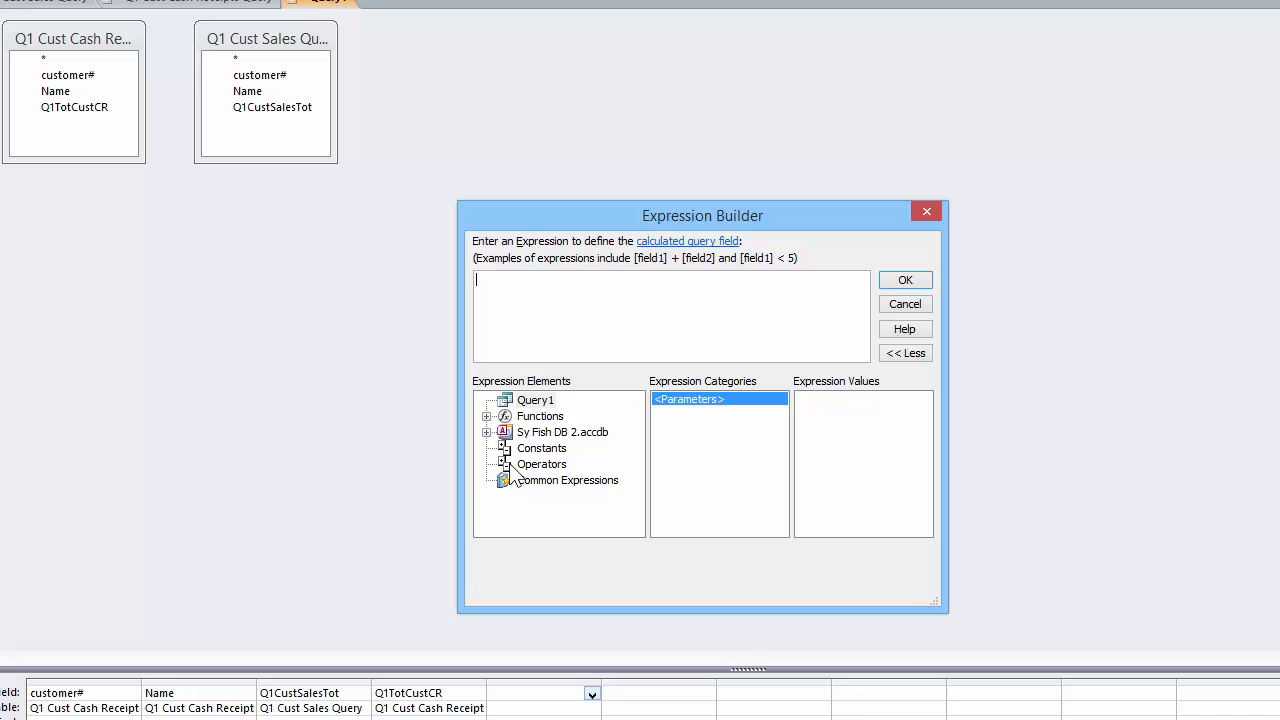
click(487, 432)
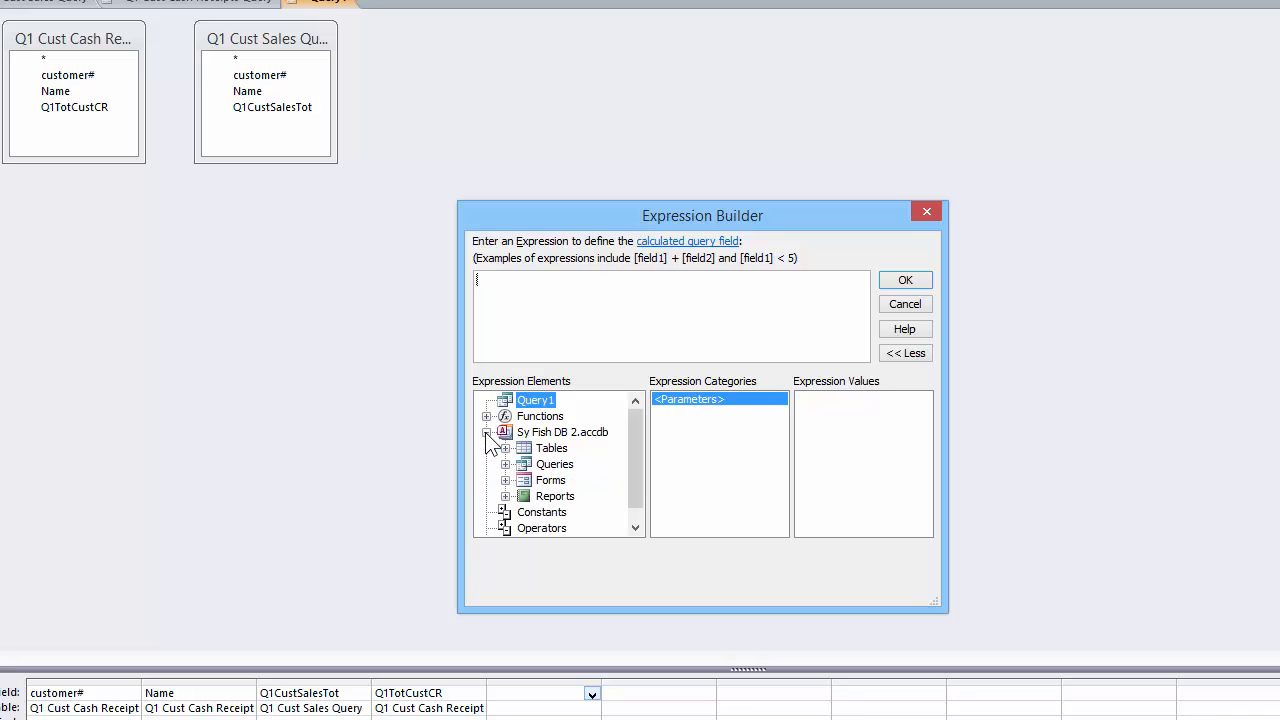
click(505, 464)
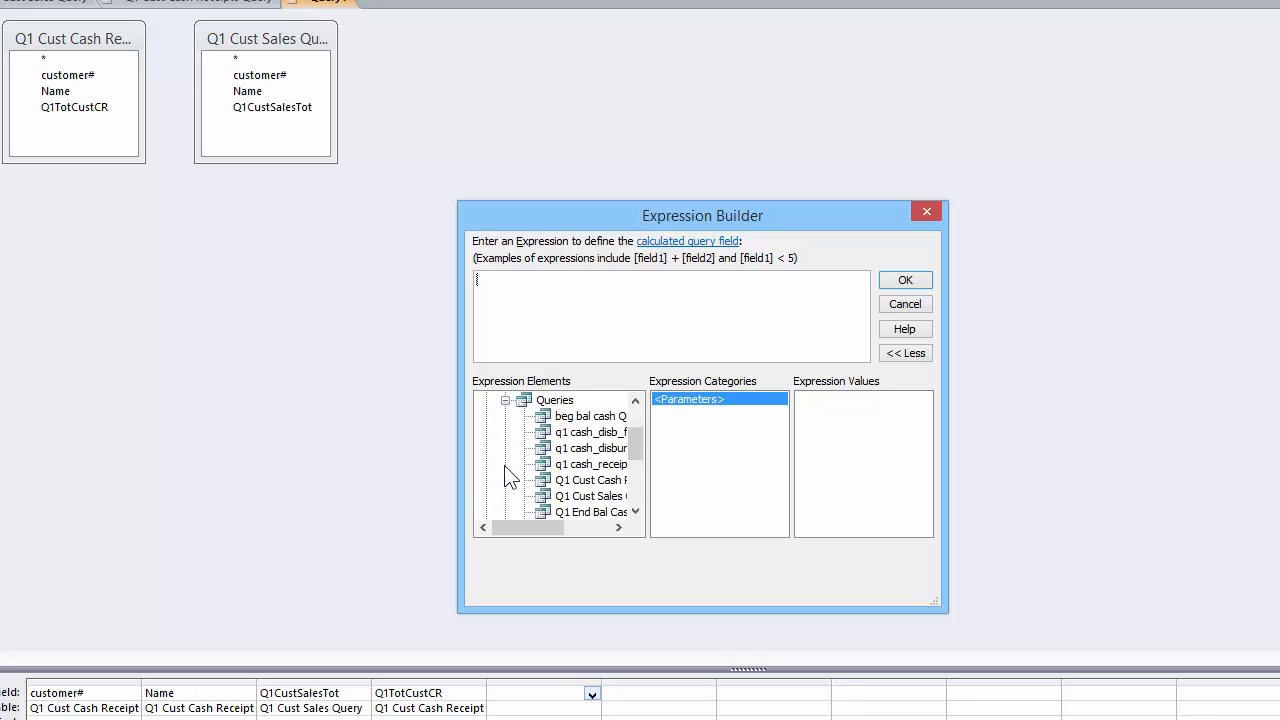
click(598, 495)
click(683, 425)
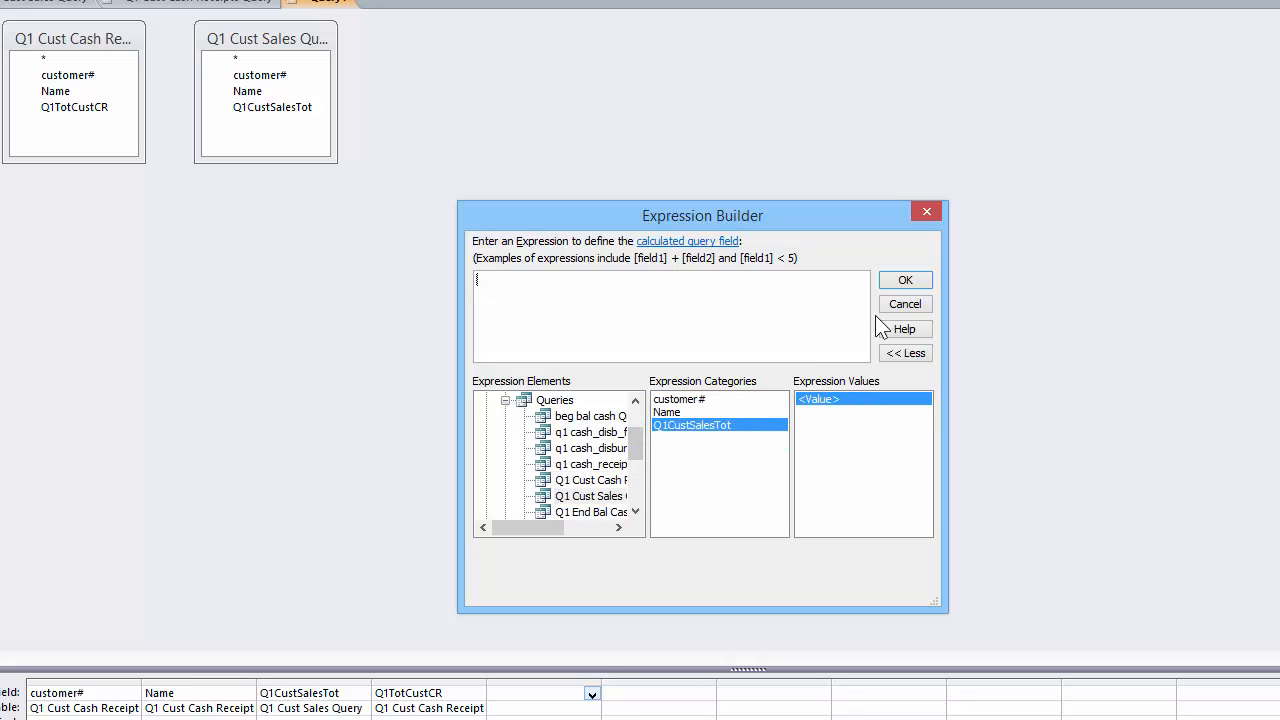
double_click(726, 428)
text(-)
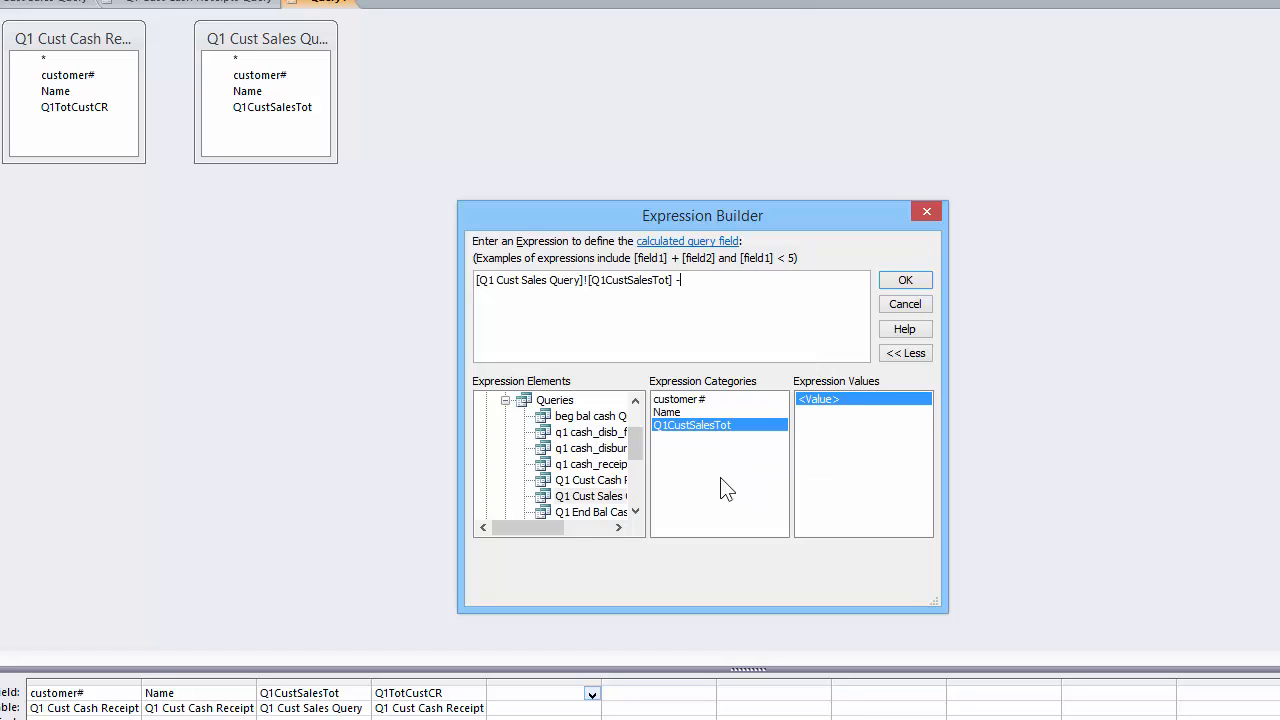
Step: Complete the expression by subtracting Q1TotCustCR from Q1 Cust Cash Receipts Query, and accept it into the grid
click(600, 481)
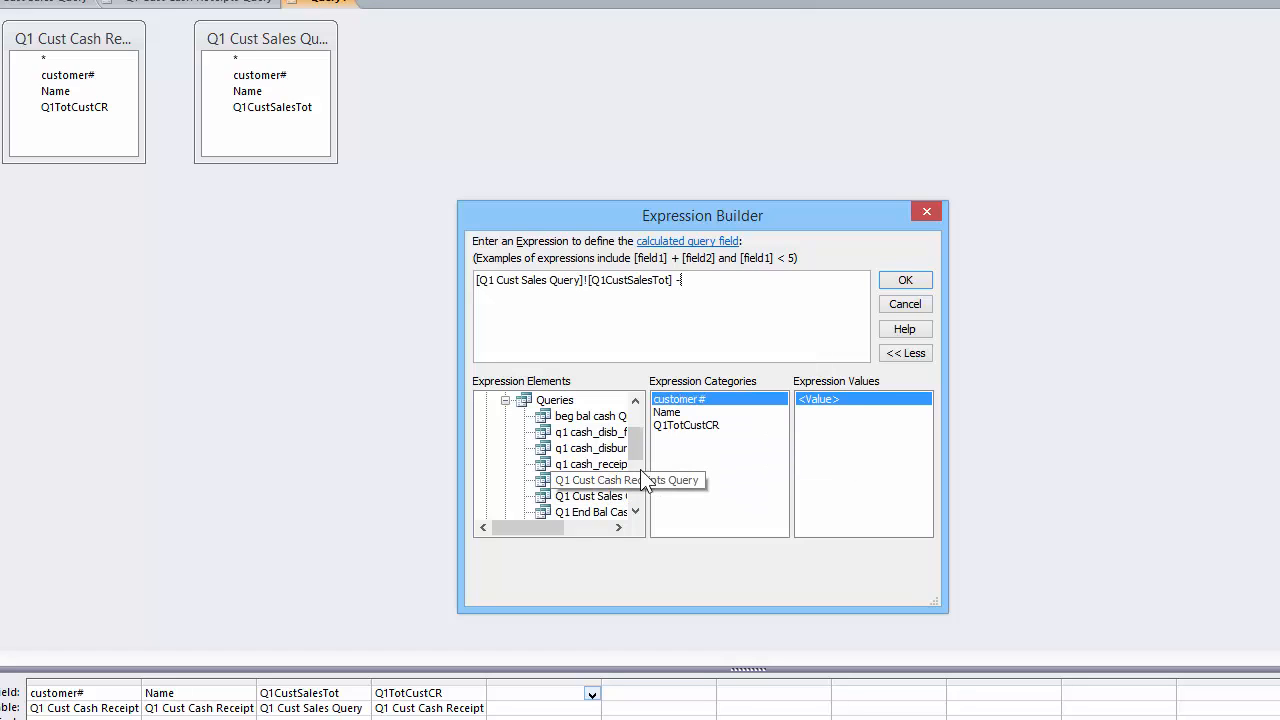
double_click(680, 427)
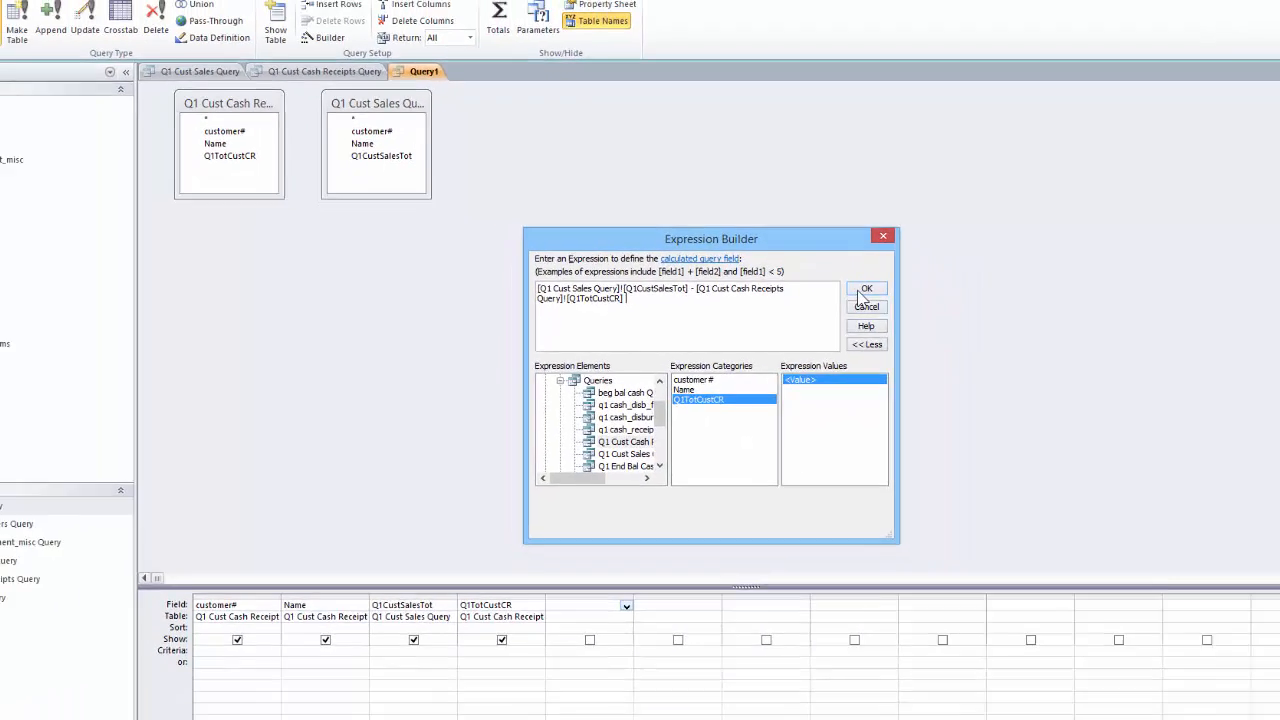
click(905, 280)
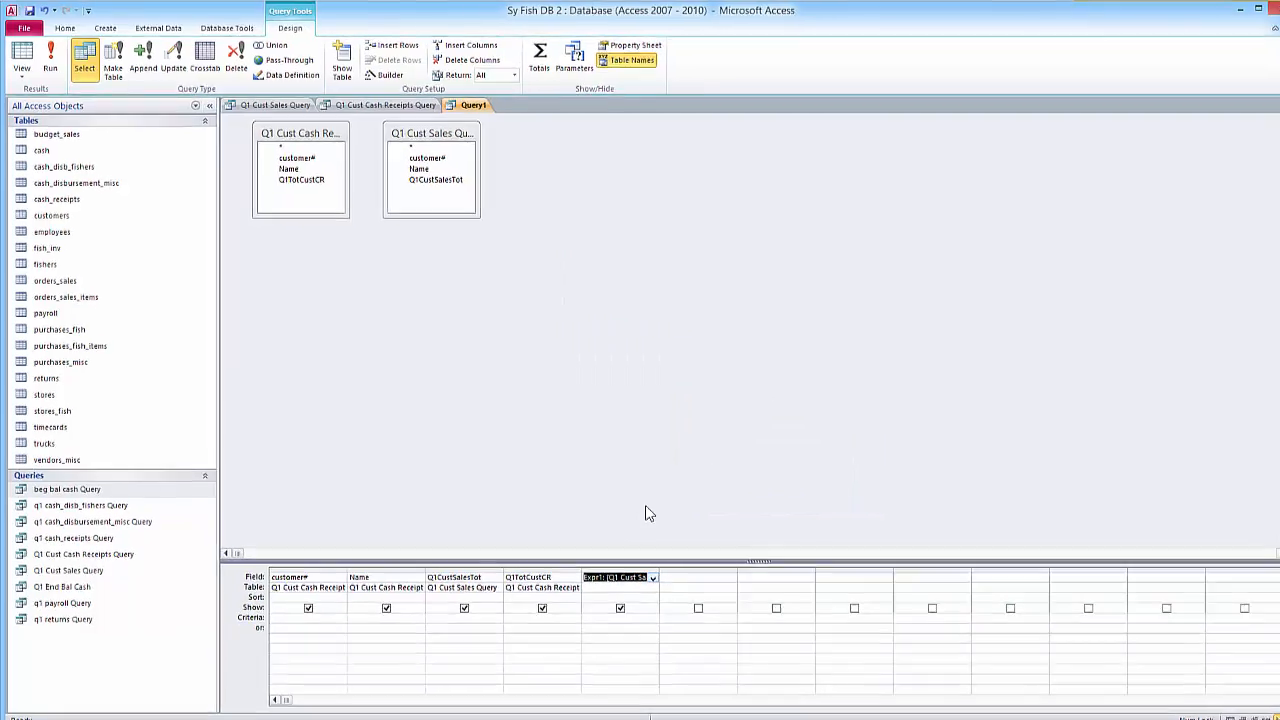
click(633, 597)
Step: Widen both query field lists so their full names show, and move the Q1 Cust Sales Query list farther apart
click(476, 158)
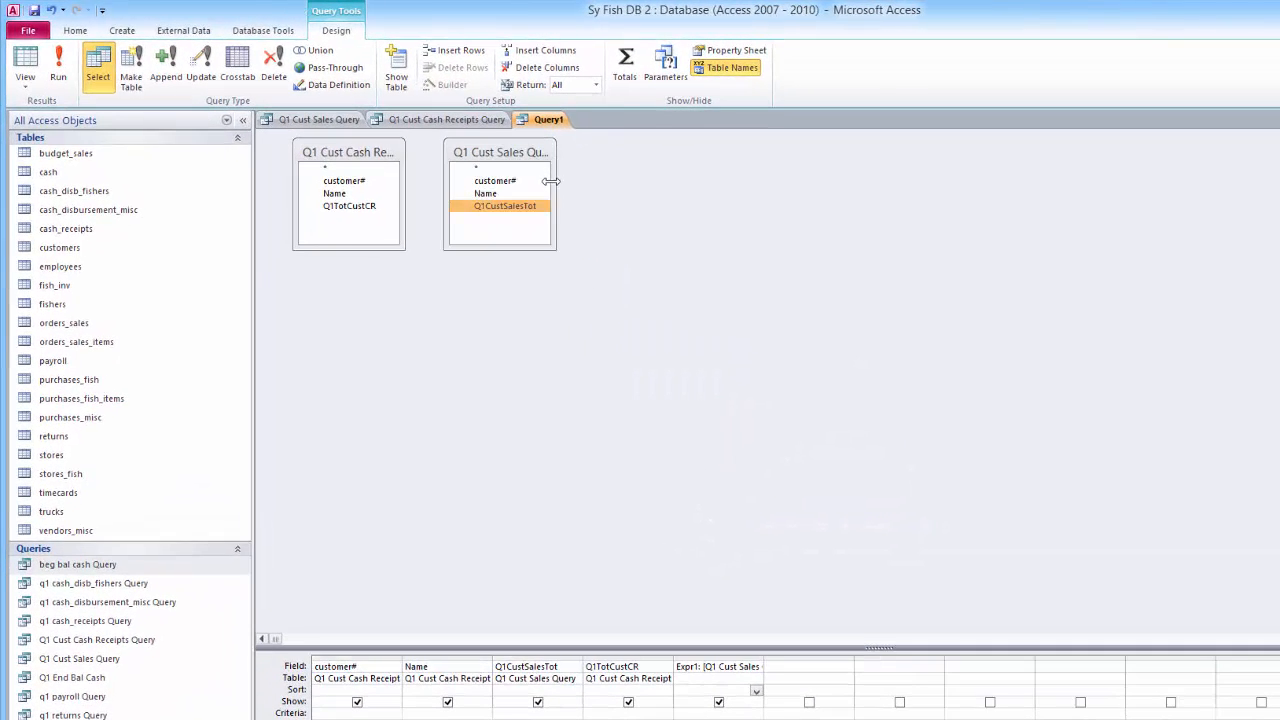
drag(551, 181, 583, 181)
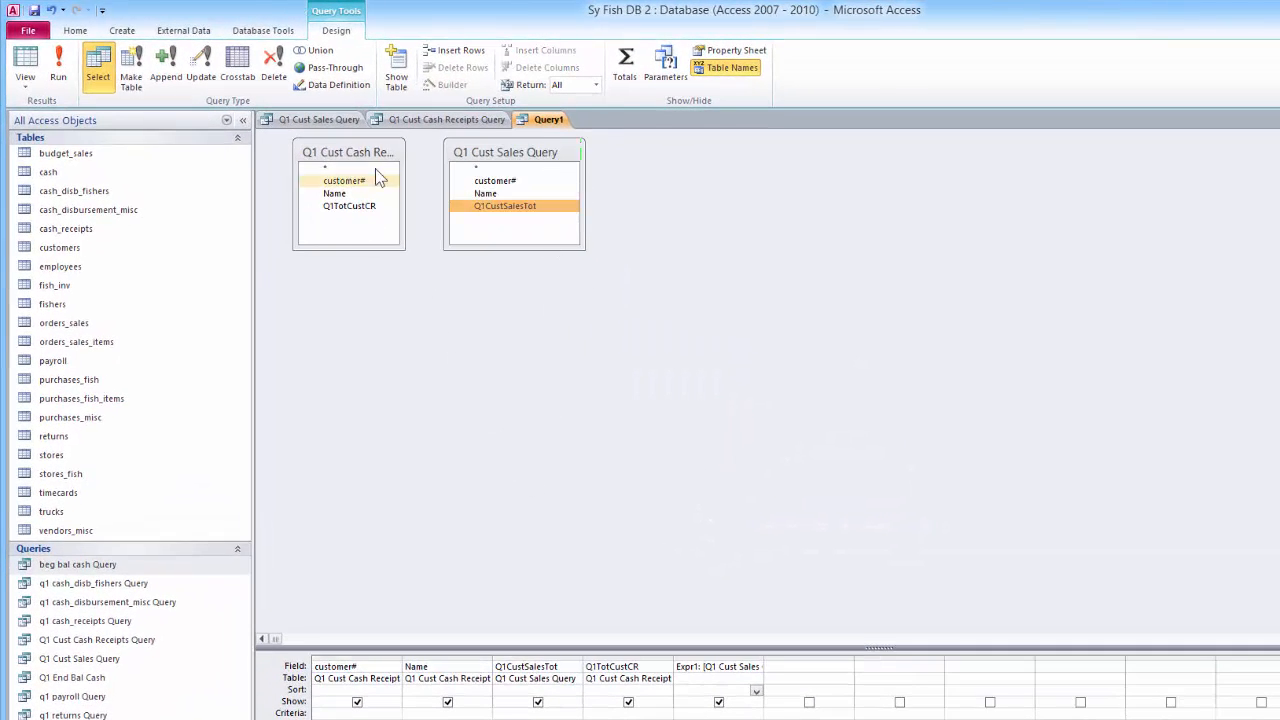
drag(497, 152, 624, 153)
drag(401, 185, 482, 187)
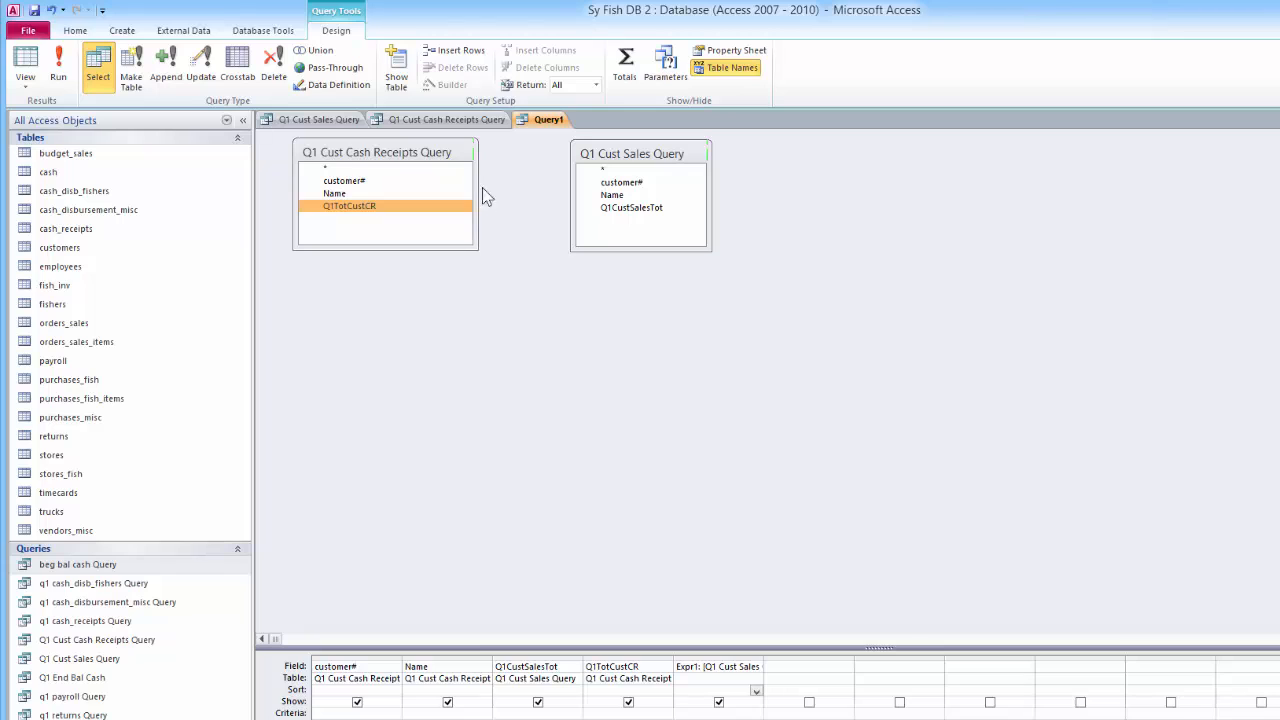
click(630, 155)
drag(630, 155, 642, 155)
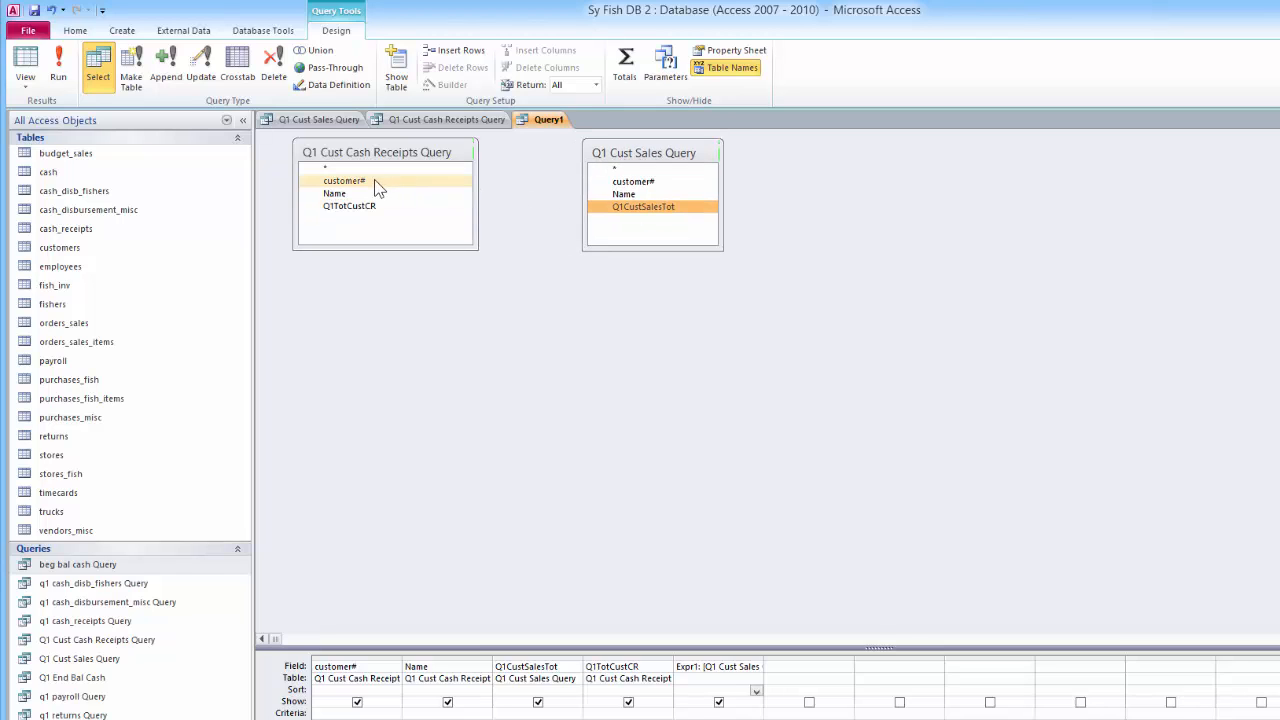
Step: Join the two queries on their customer# fields
drag(372, 181, 632, 185)
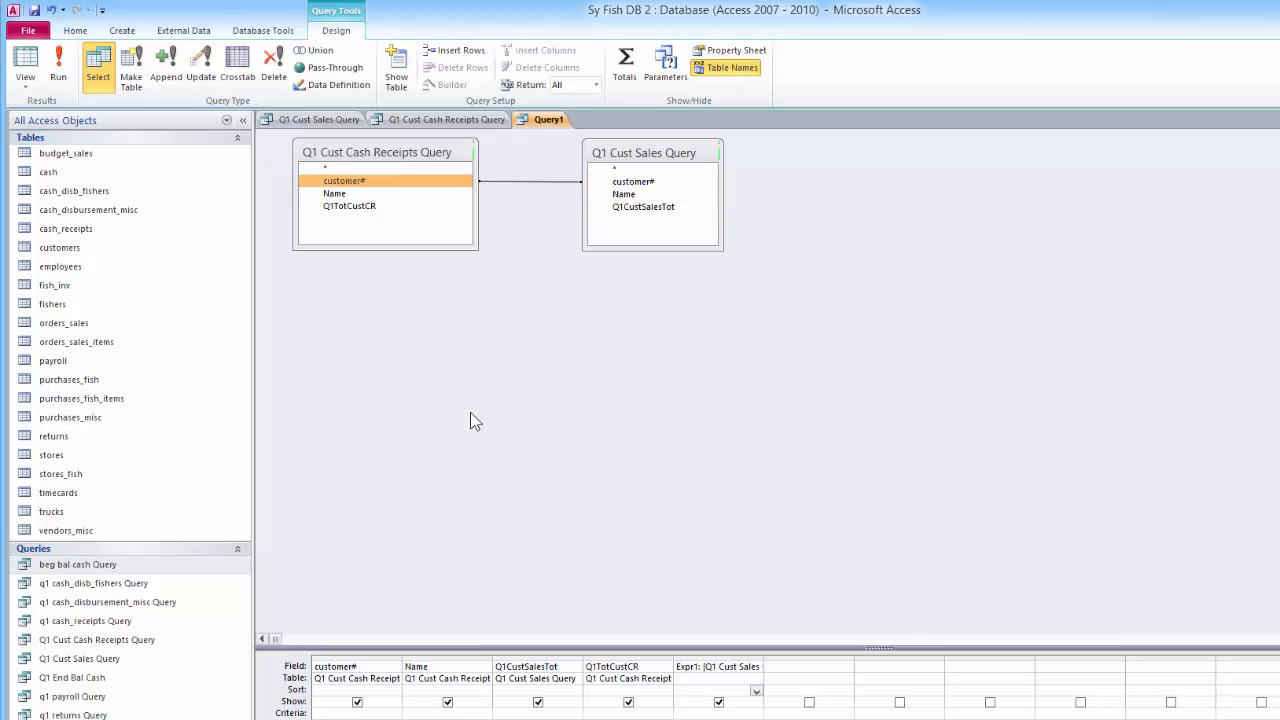
click(643, 152)
drag(642, 147, 644, 150)
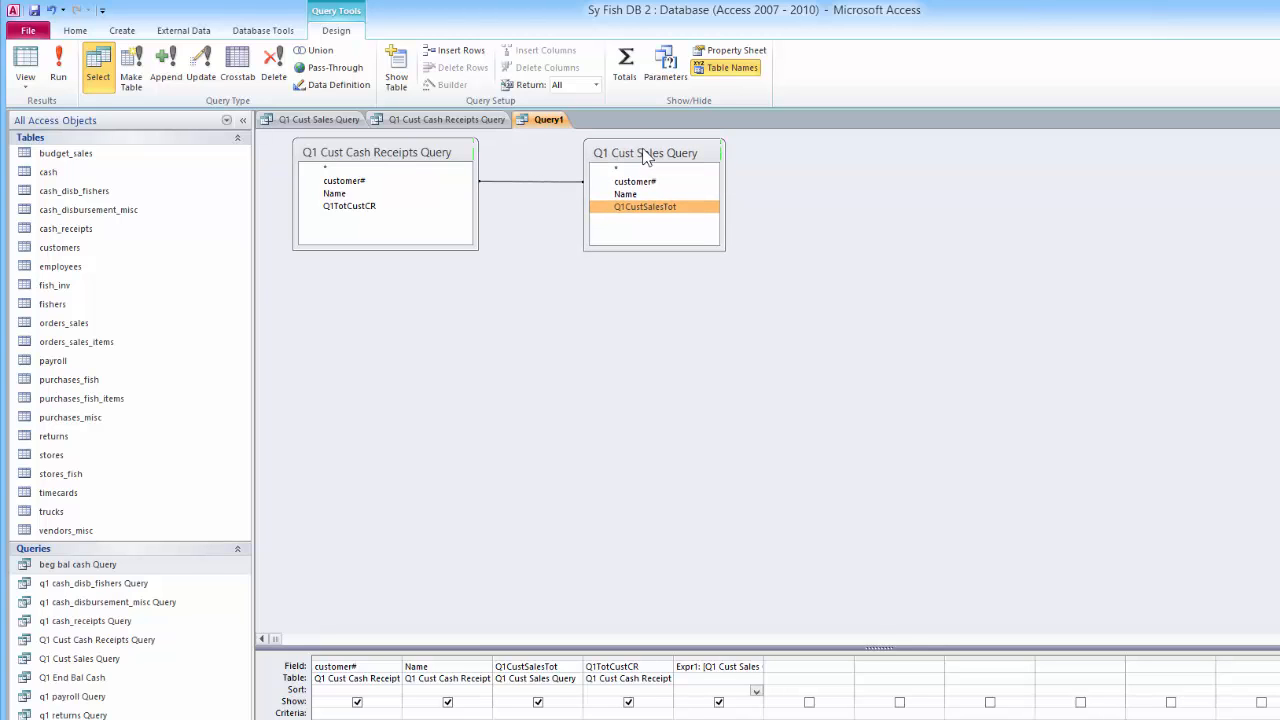
Step: Set the join to include all records from Q1 Cust Cash Receipts Query and only matching records from Q1 Cust Sales Query
click(516, 182)
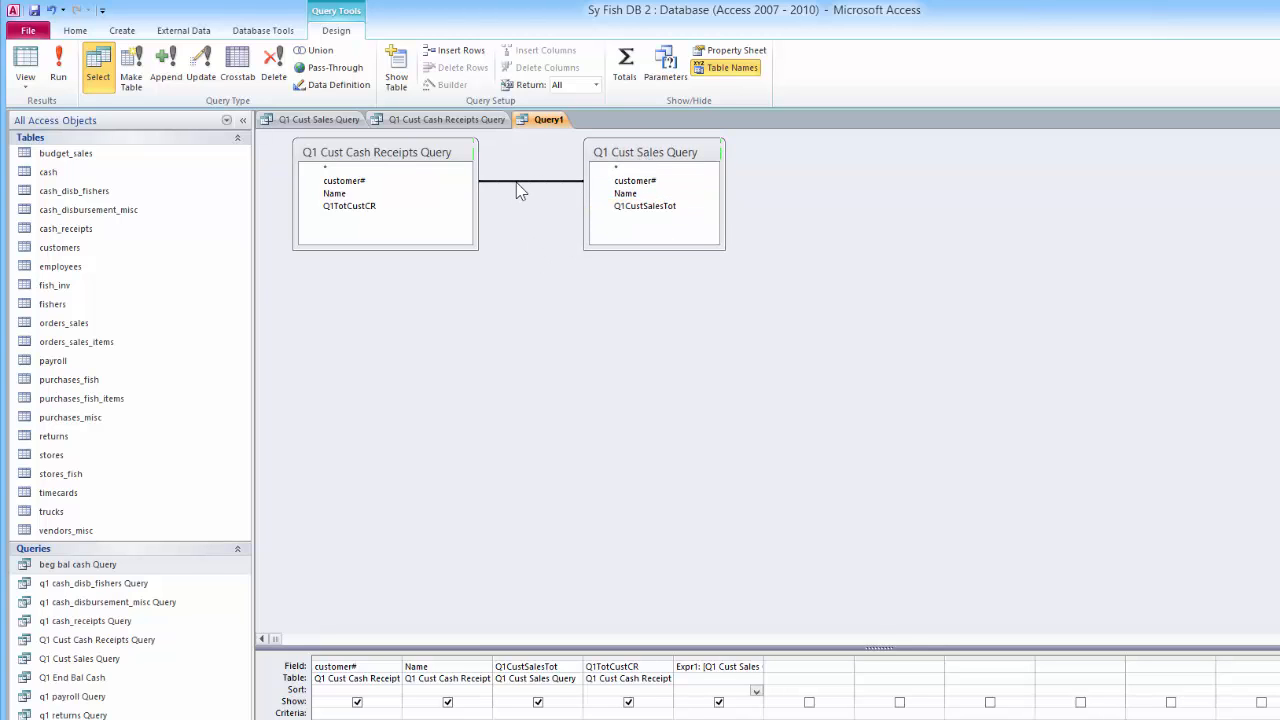
double_click(516, 182)
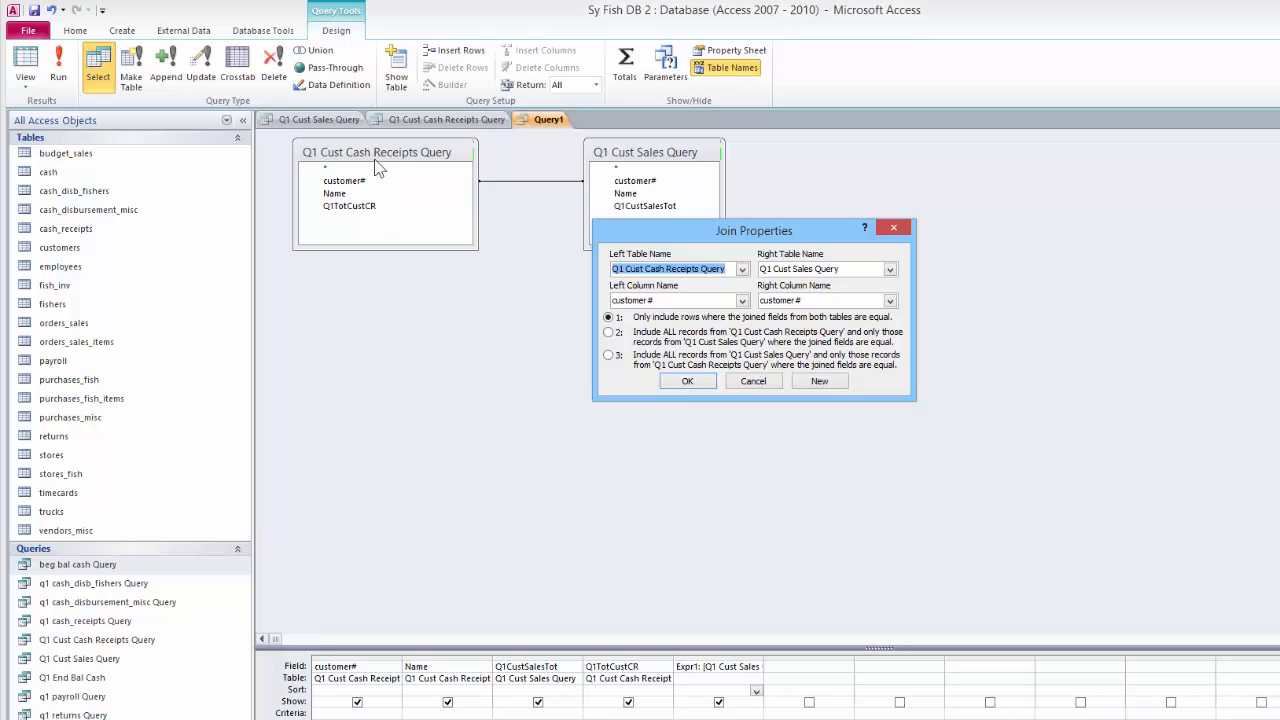
click(609, 333)
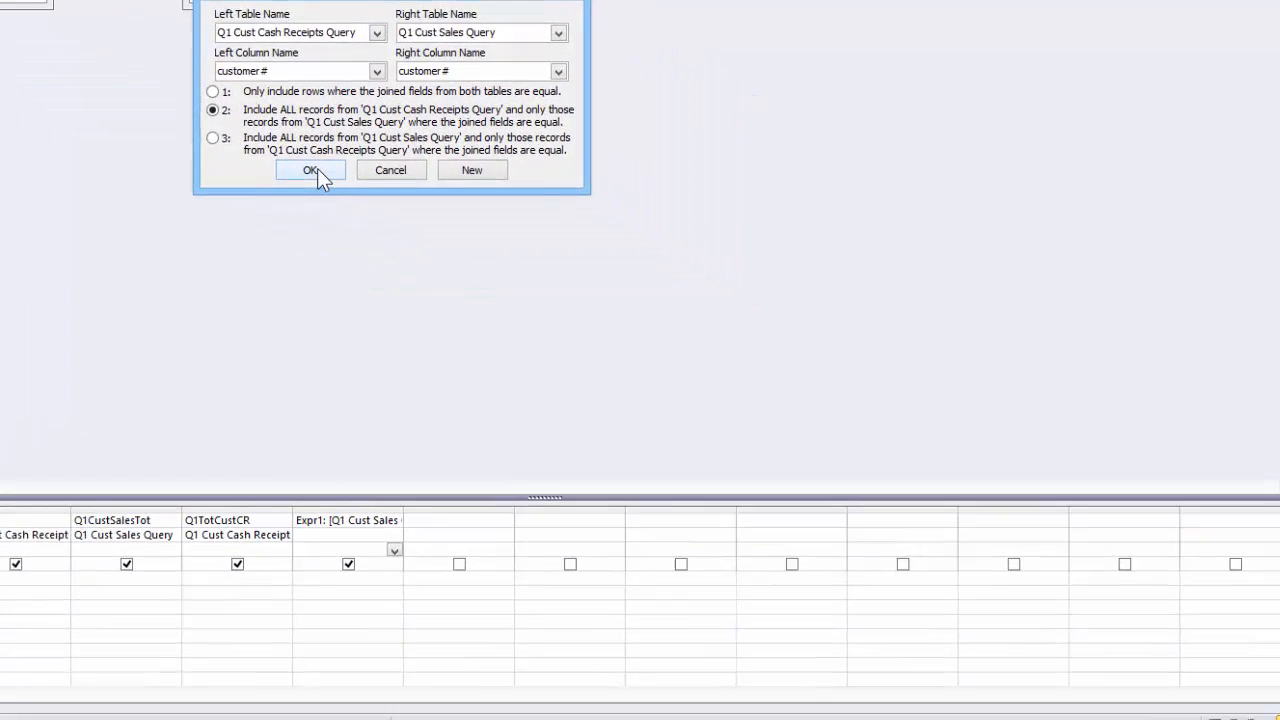
click(313, 172)
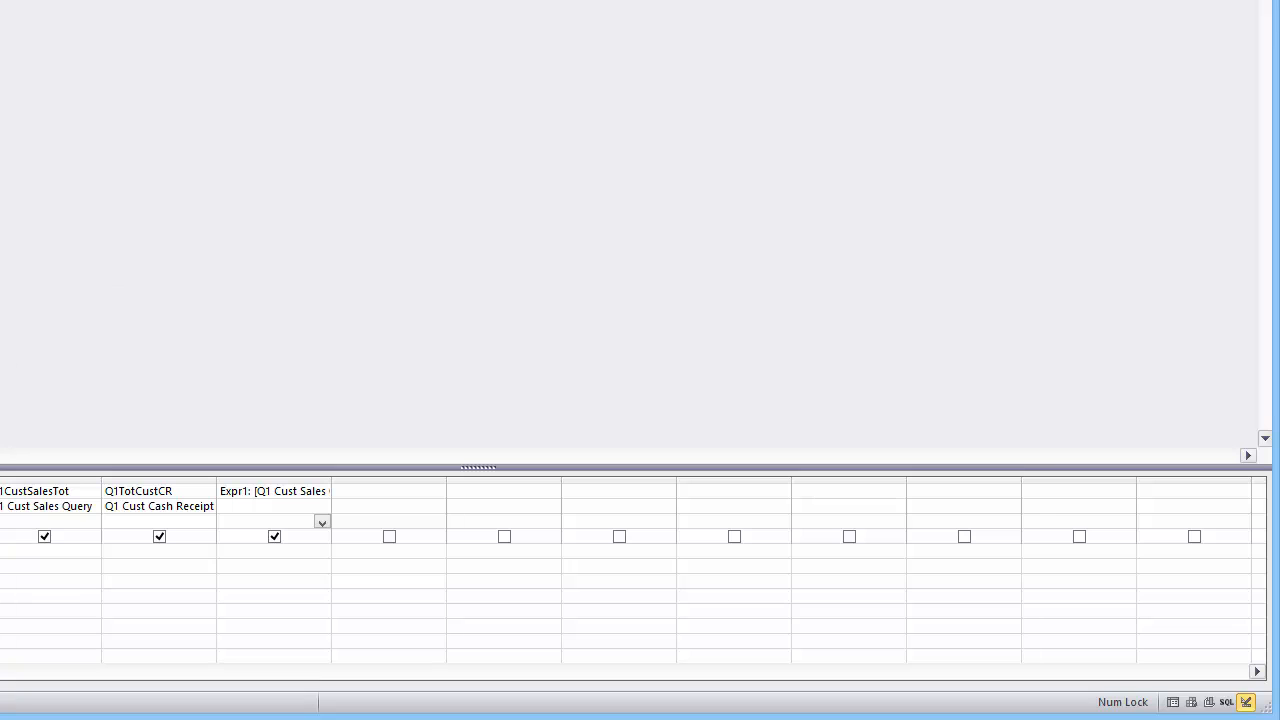
Step: Rename the calculated column from Expr1 to Q1CustARBal in the design grid
click(225, 494)
key(Left)
key(Left)
key(Right)
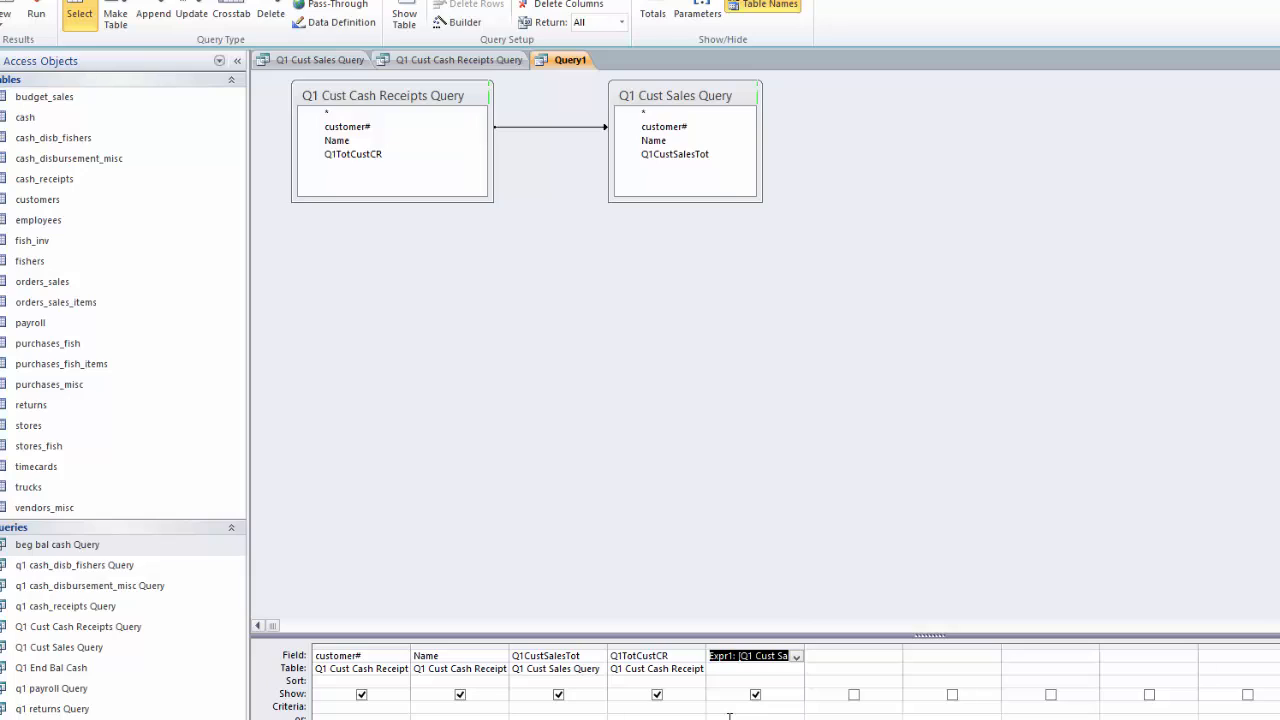
key(Home)
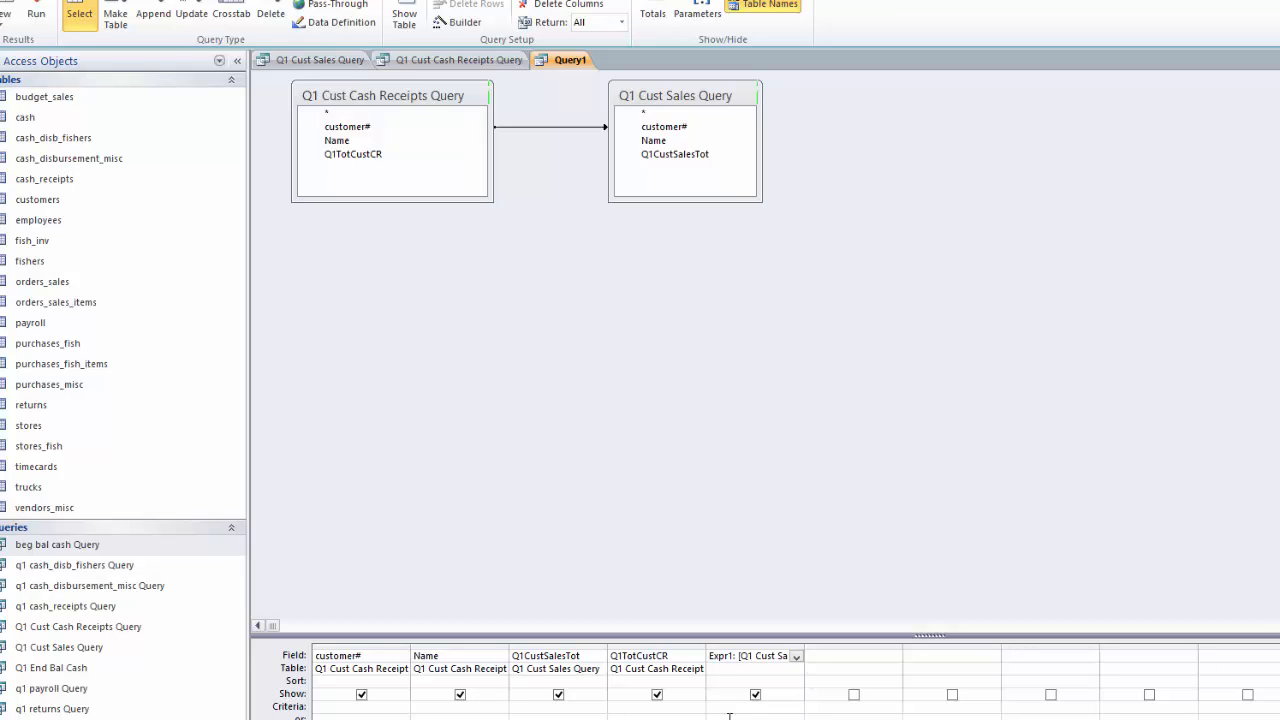
text(Q1CustARBal)
key(Delete)
key(Delete)
Step: Preview the query's records and widen the Q1CustARBal column so its heading fits
click(16, 12)
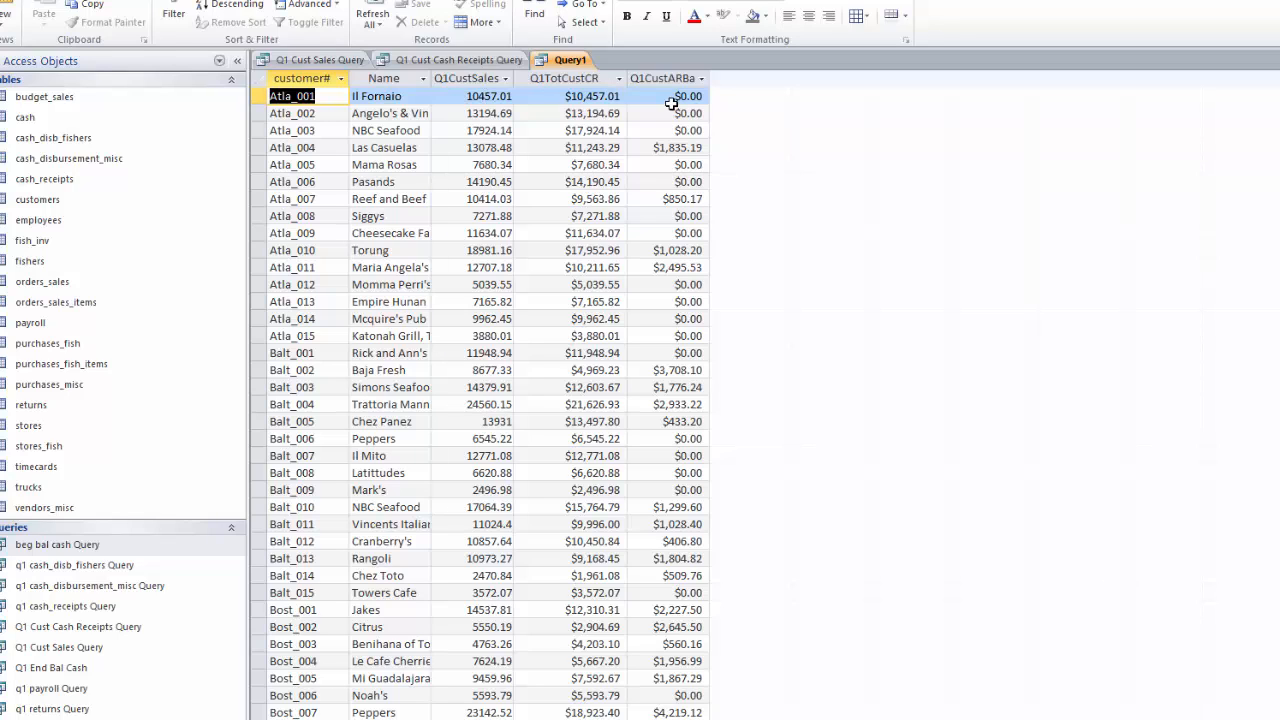
drag(709, 80, 748, 80)
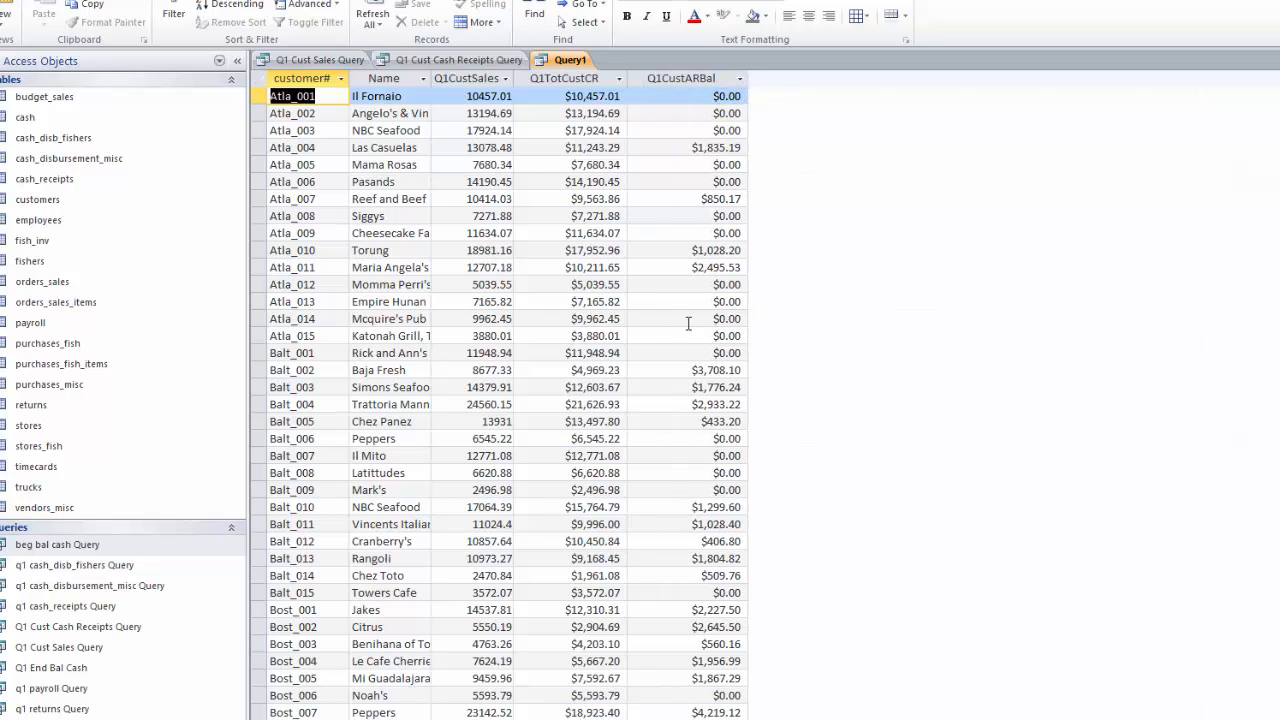
Step: Save the combined customer balance query under the name Q1 Cust AR Balance Query
scroll(684, 655, down, 4)
scroll(684, 655, down, 20)
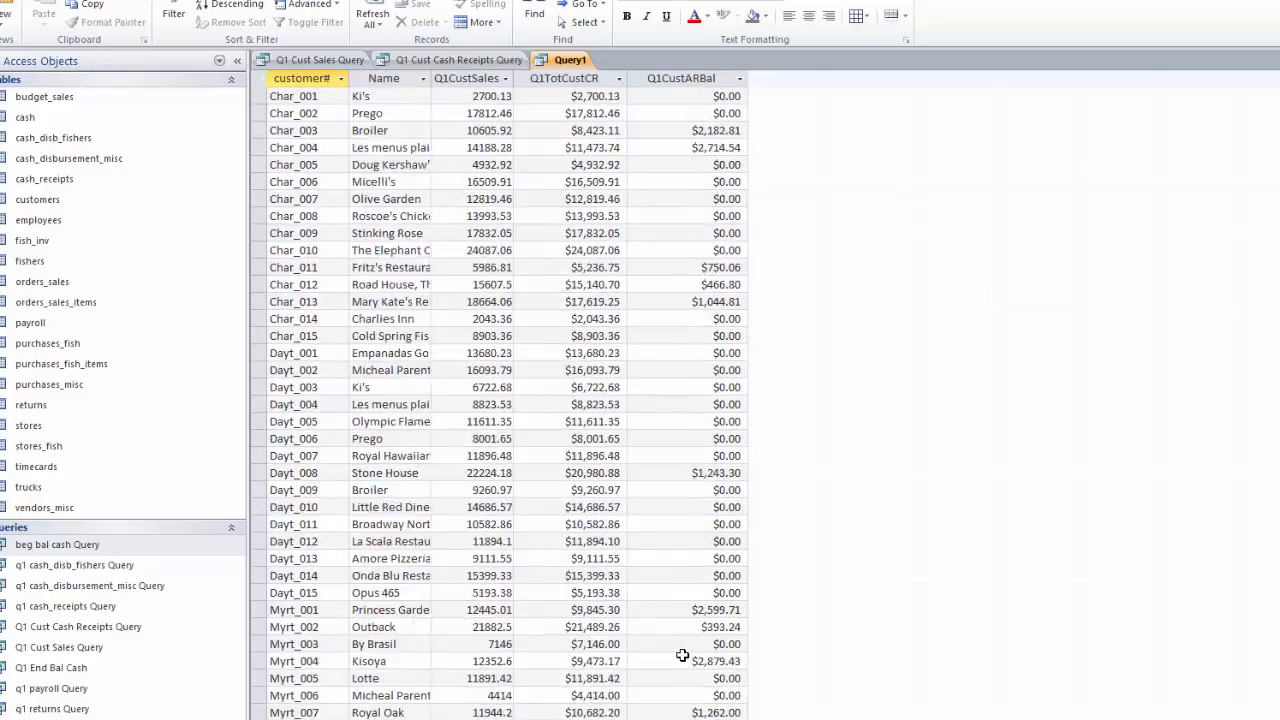
scroll(682, 655, up, 20)
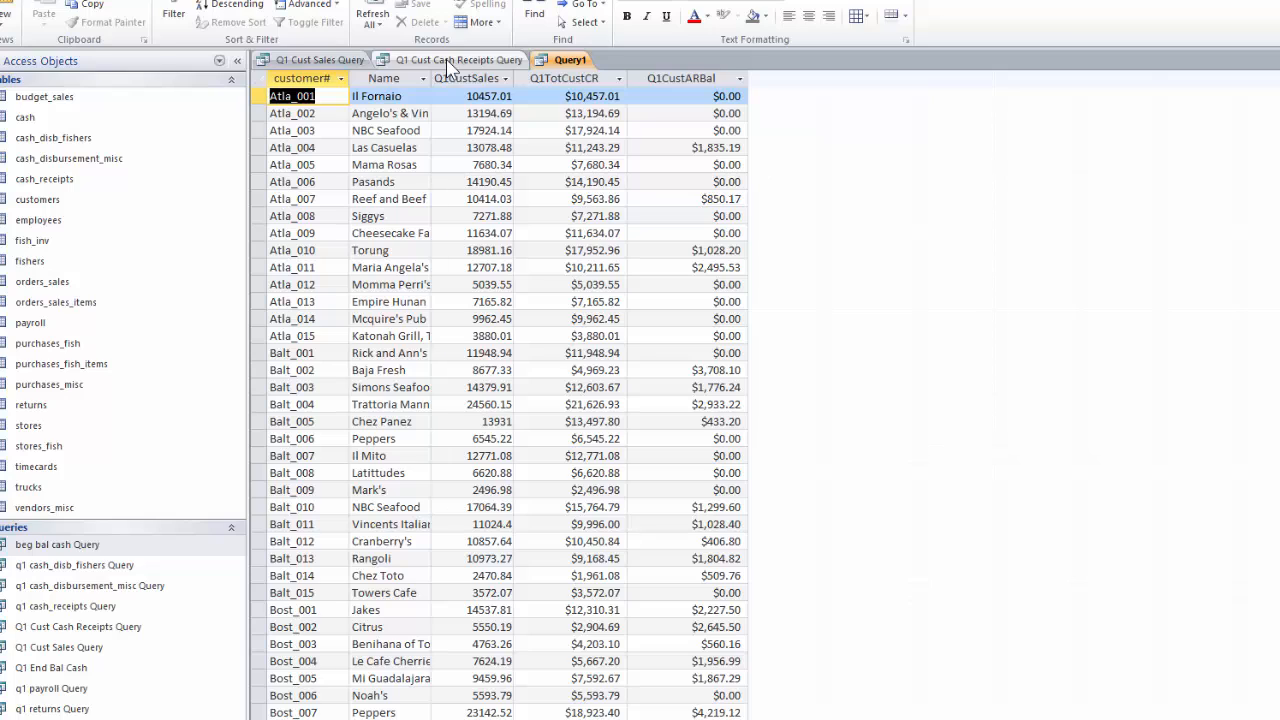
right_click(566, 60)
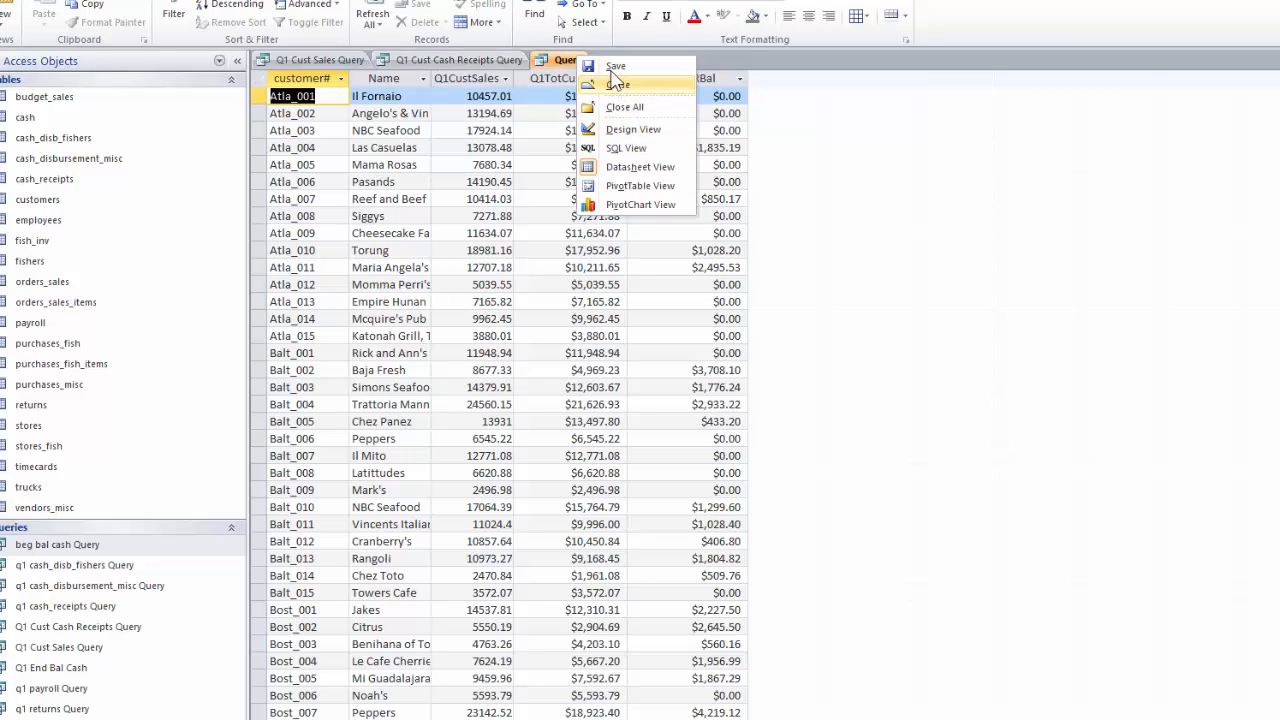
click(615, 66)
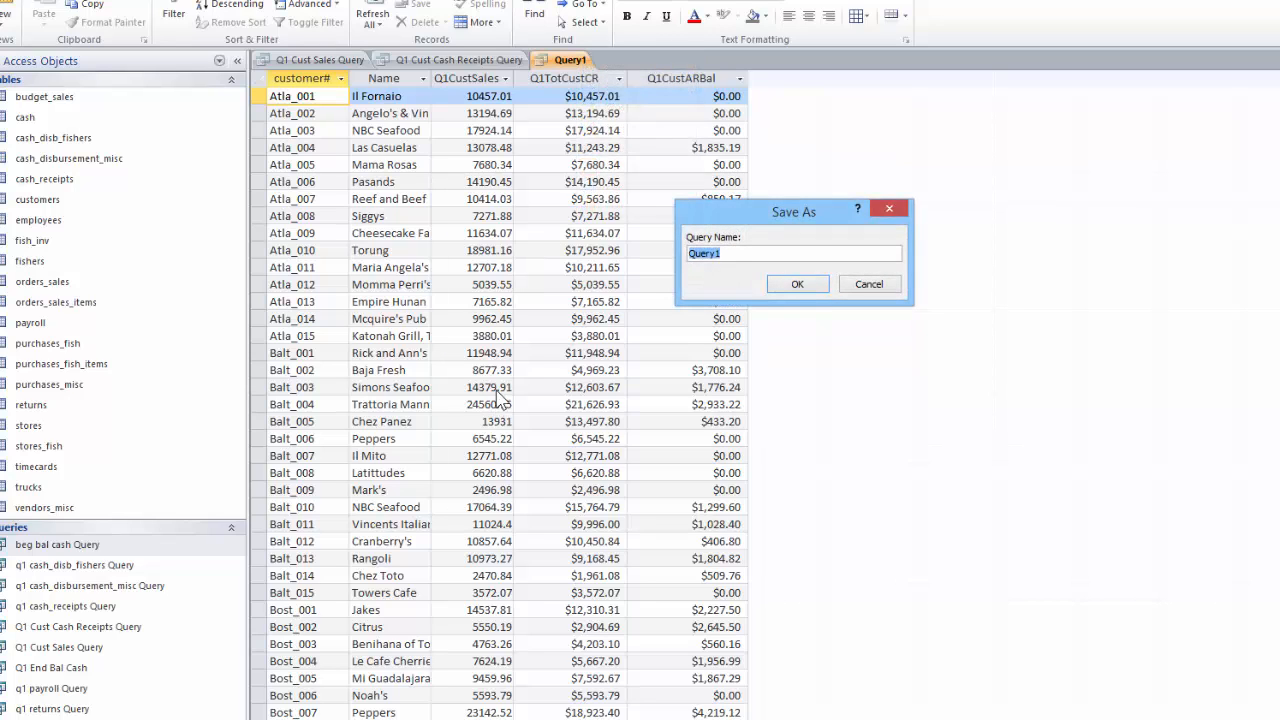
text(Q1CustARBalance Query)
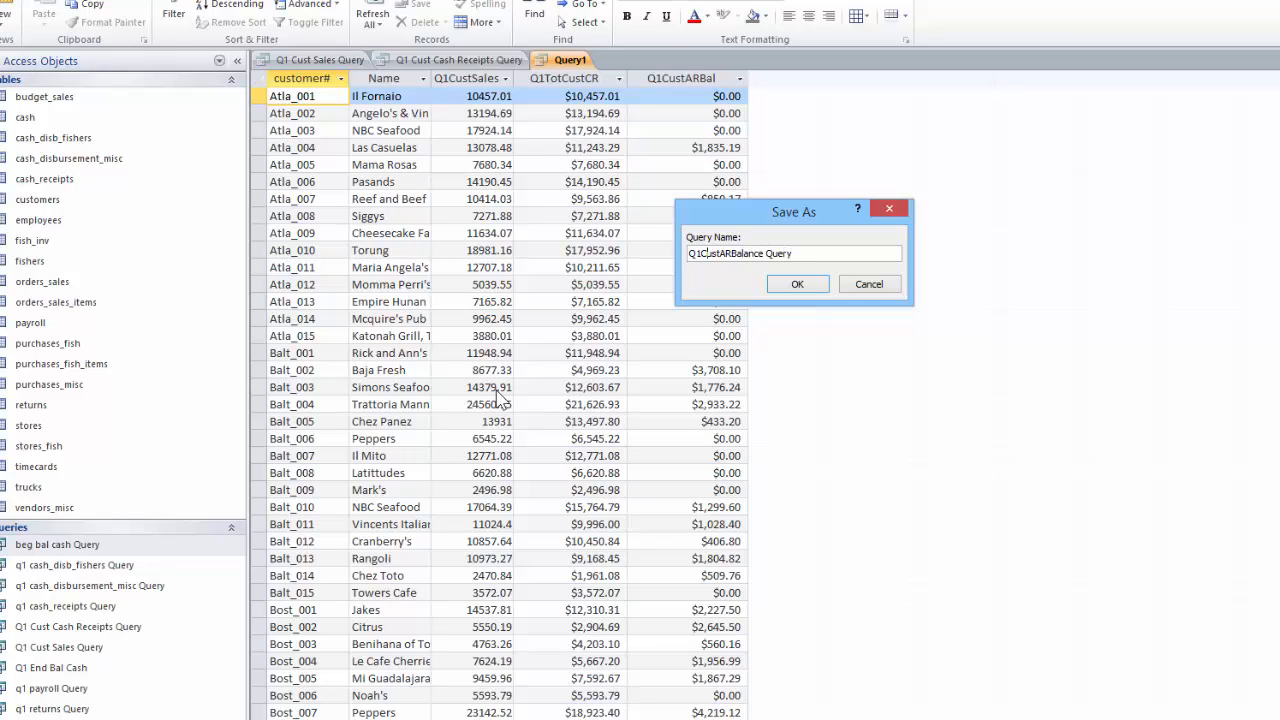
key(Right)
key(Right)
key(Return)
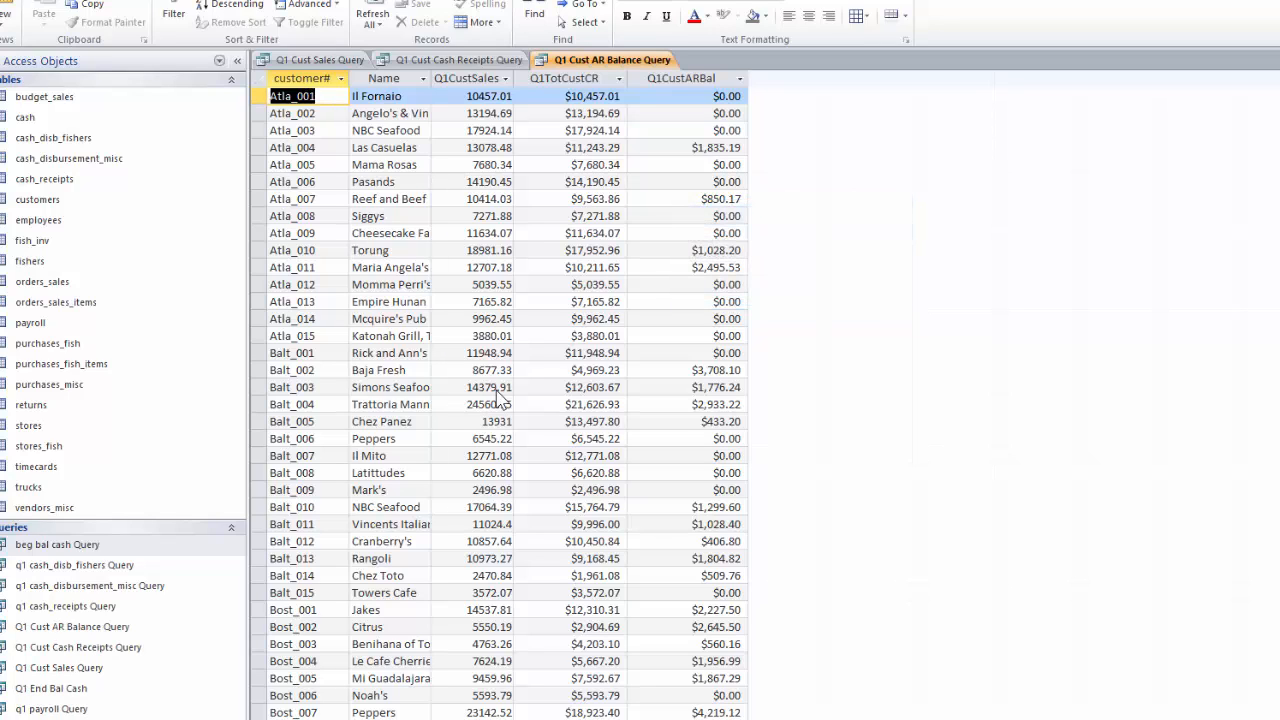